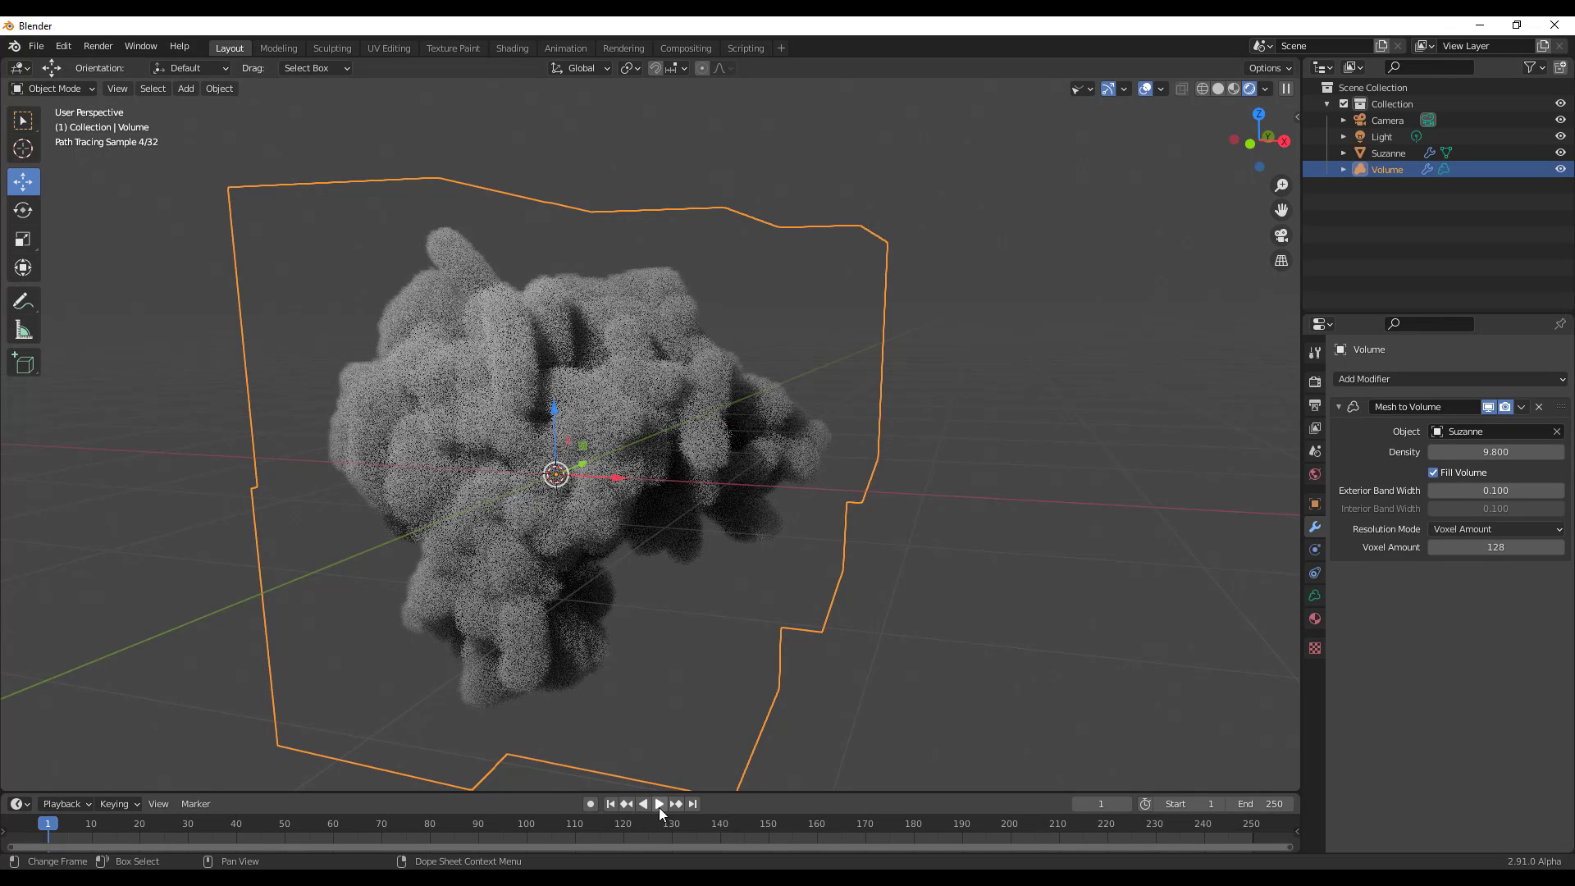
Play the scene animation with the Suzanne-based volume shown in the rendered viewport
left_click(660, 807)
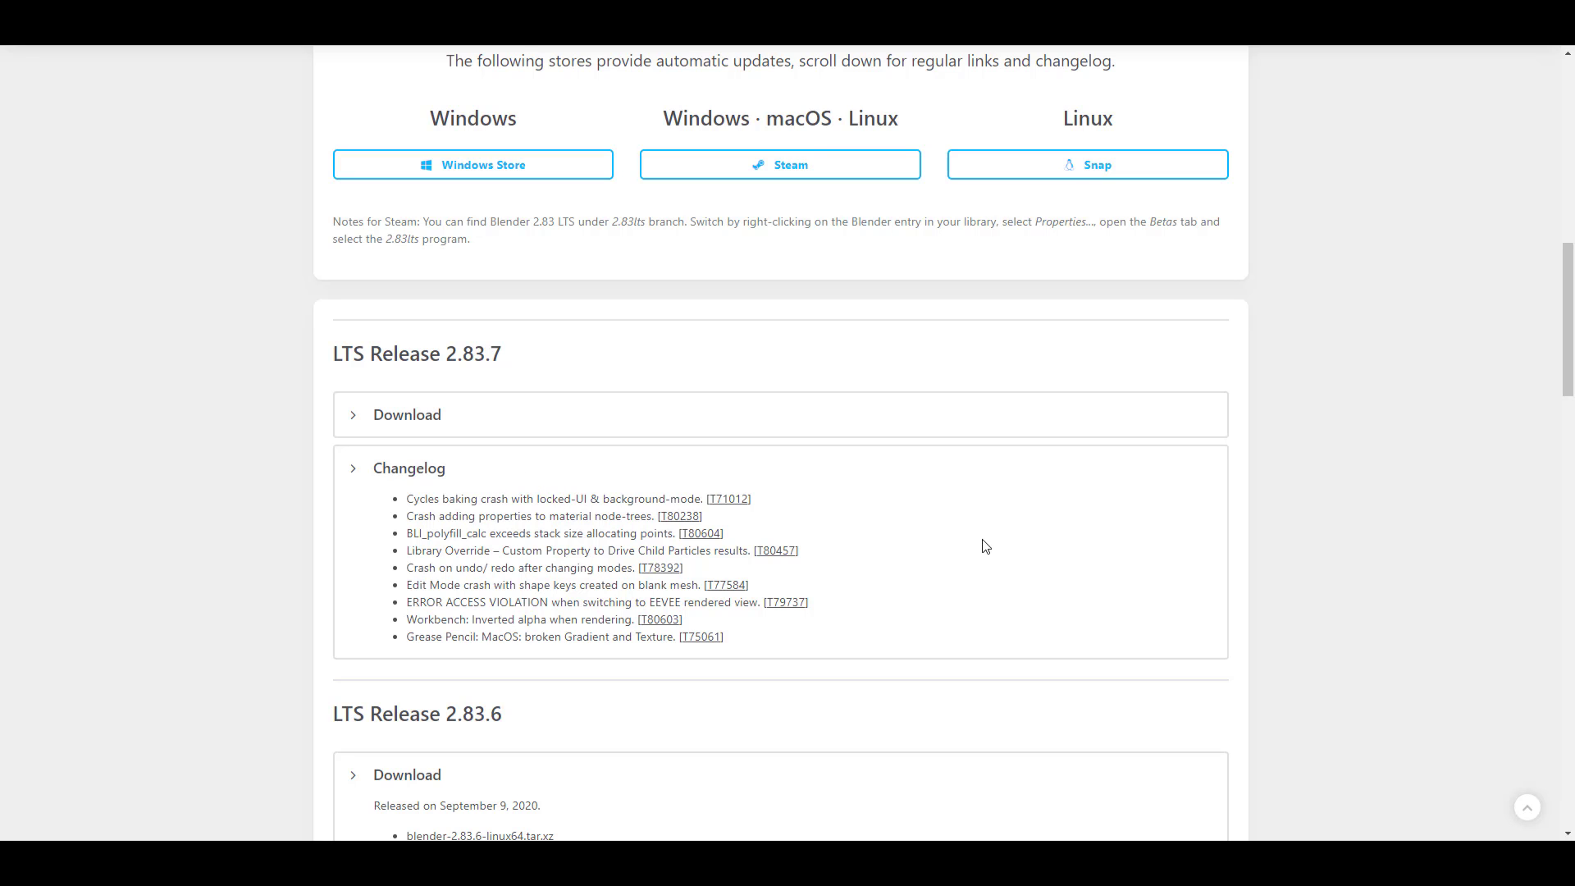
Review the Blender 2.83 LTS page, covering the store download options and the LTS Release 2.83.7 changelog
scroll(984, 545, "up", 3)
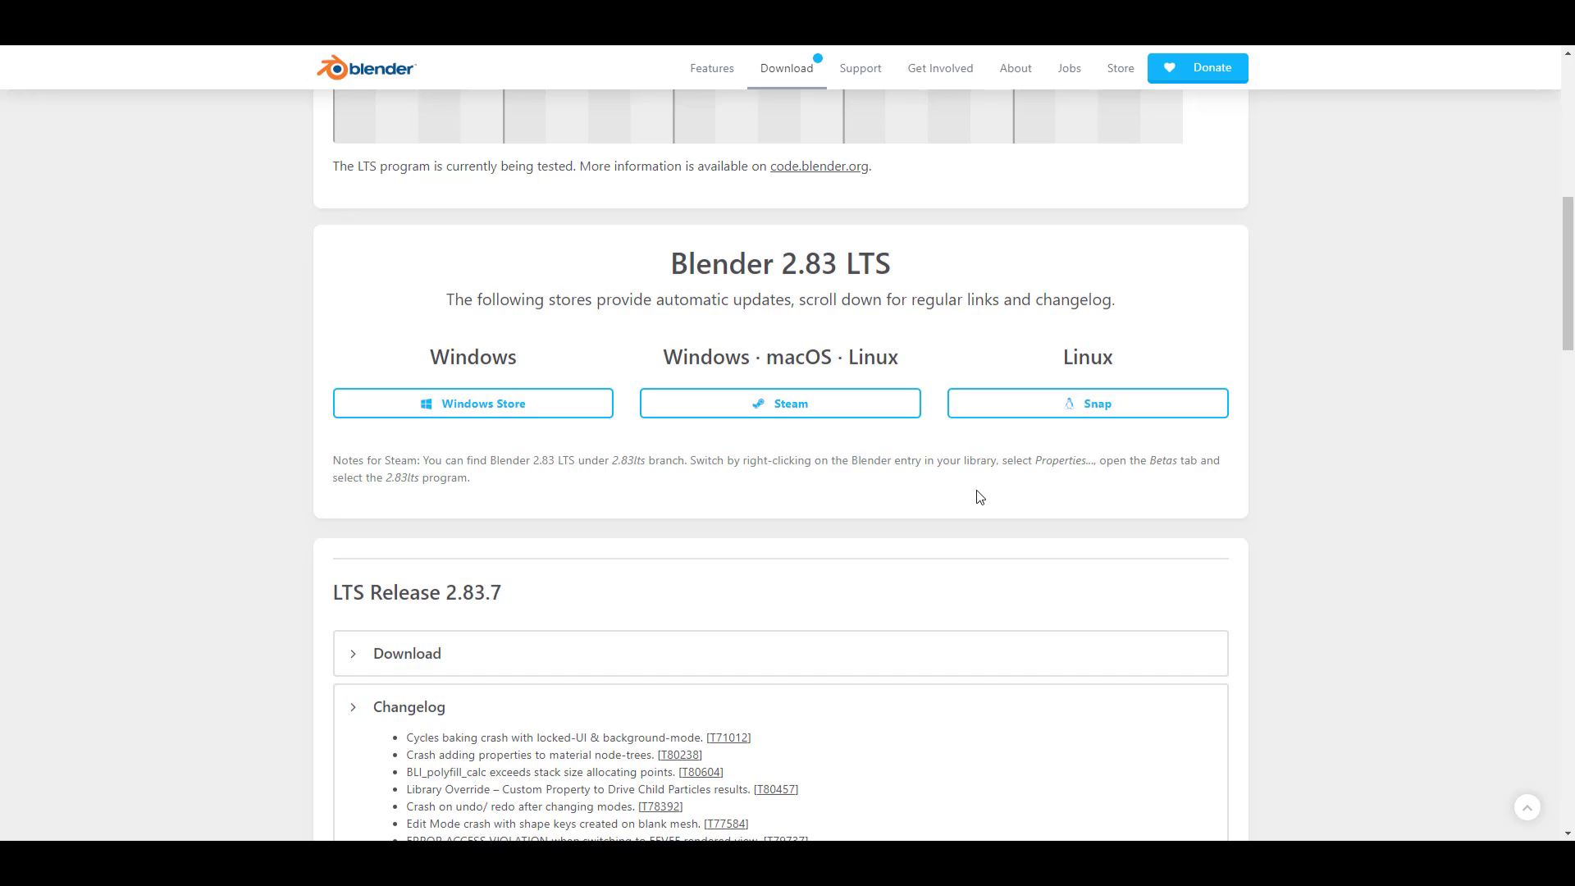
scroll(978, 496, "down", 4)
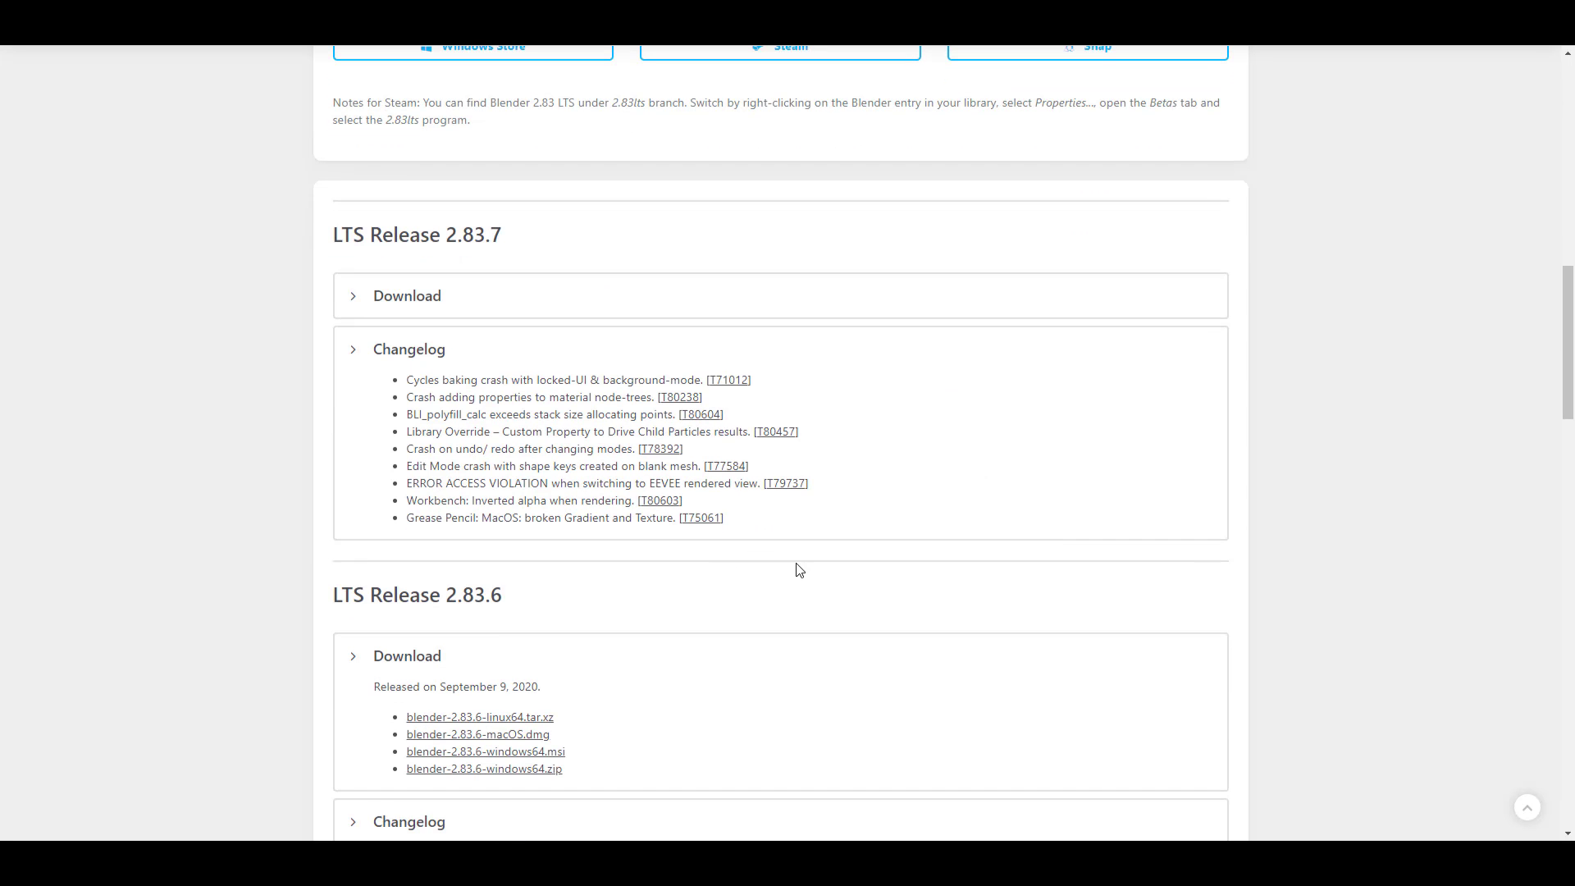
scroll(1298, 578, "up", 3)
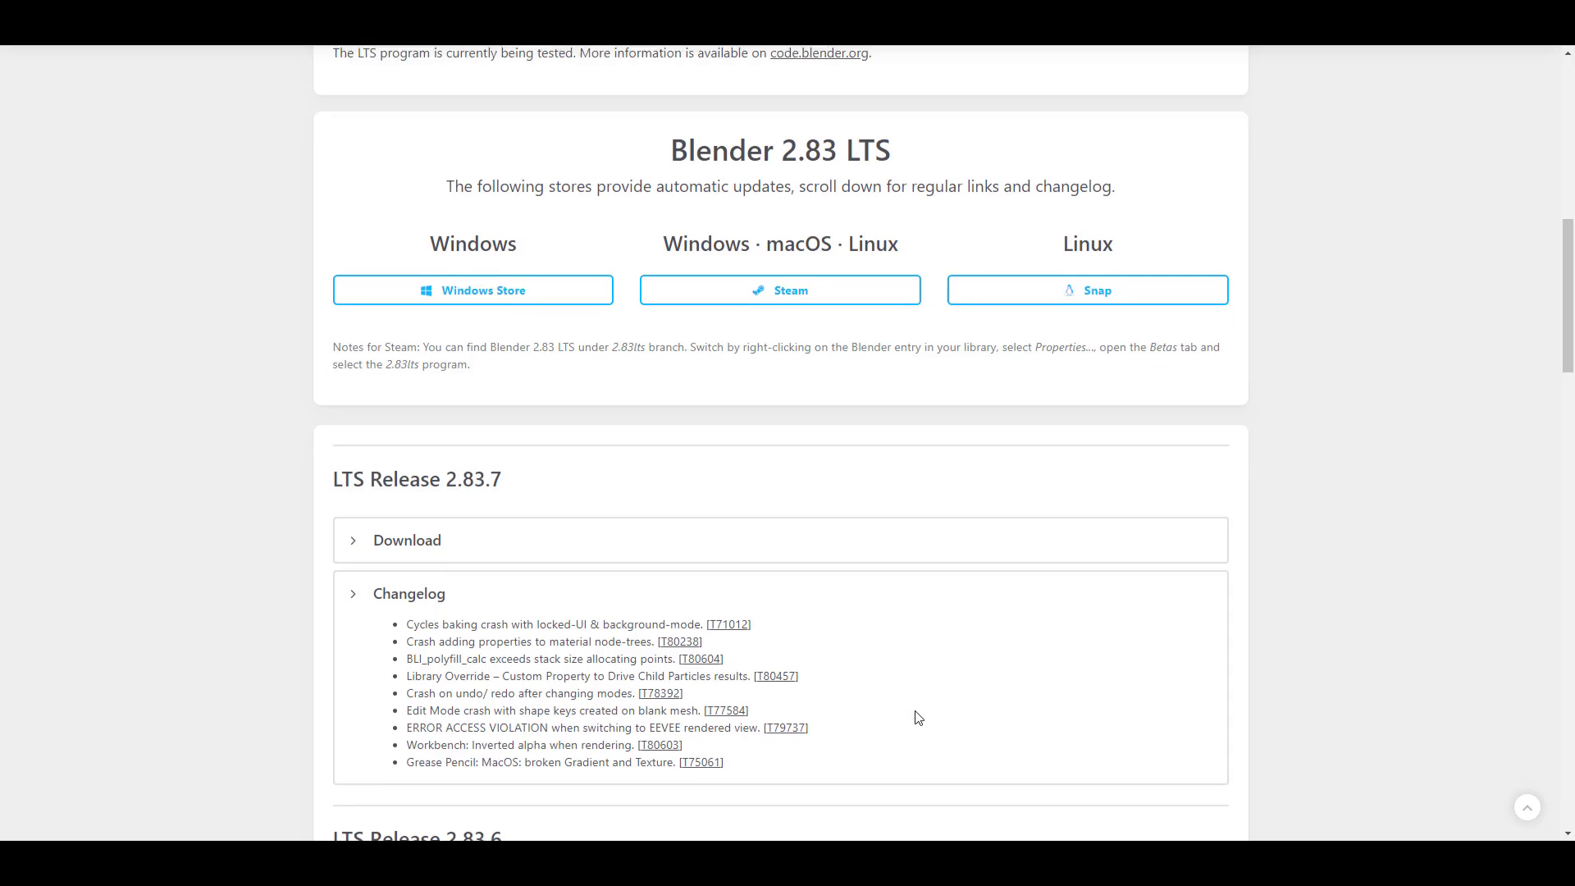
scroll(916, 718, "up", 3)
scroll(1025, 638, "down", 4)
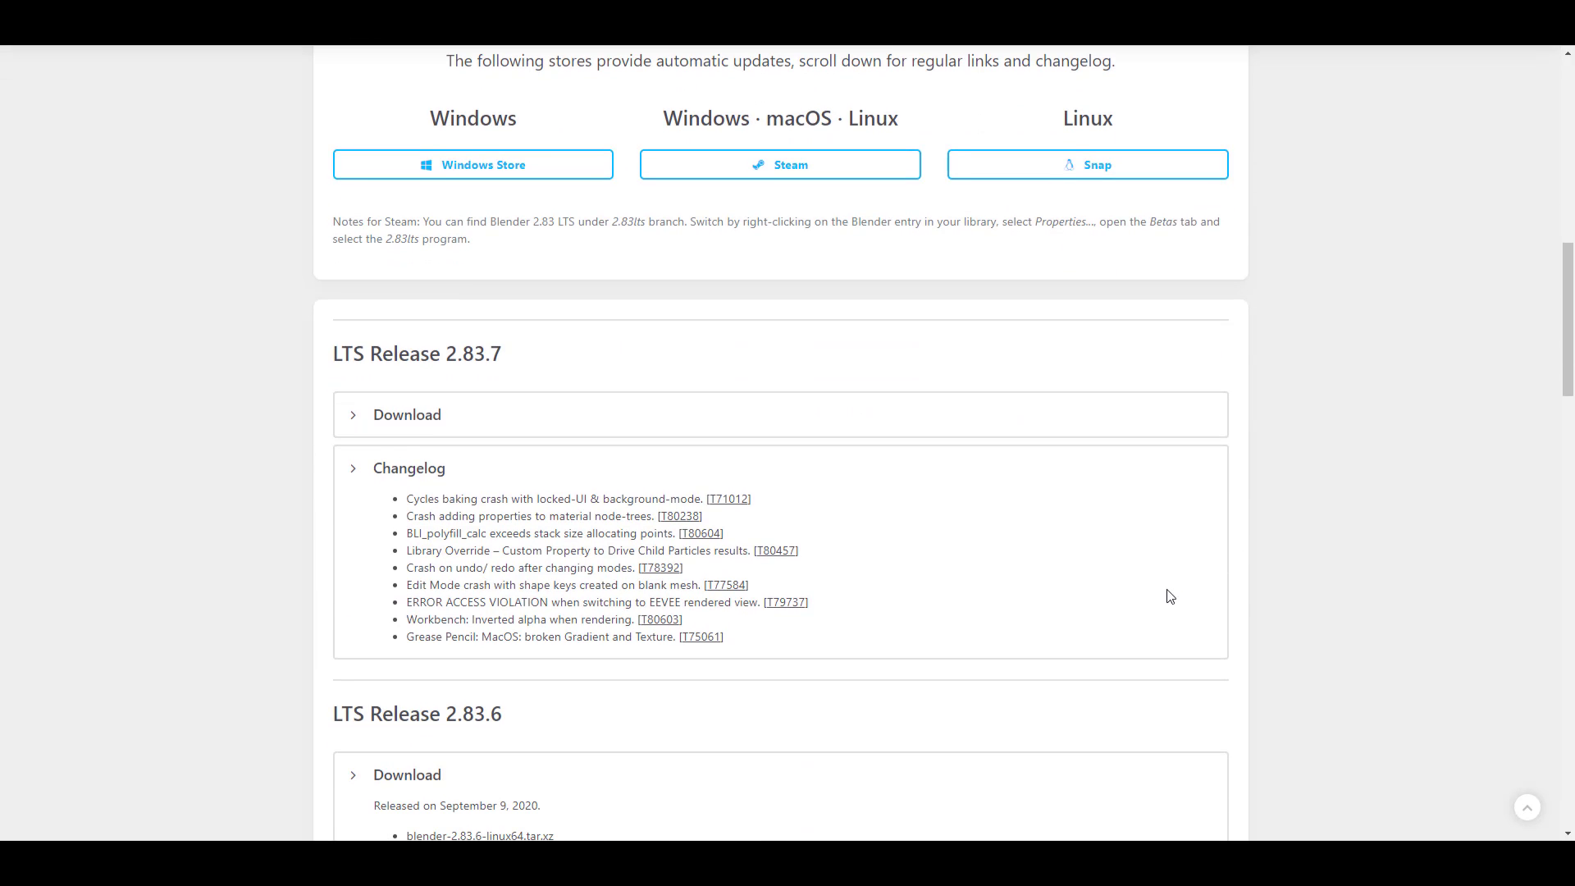
scroll(1261, 585, "up", 3)
scroll(1261, 585, "up", 1)
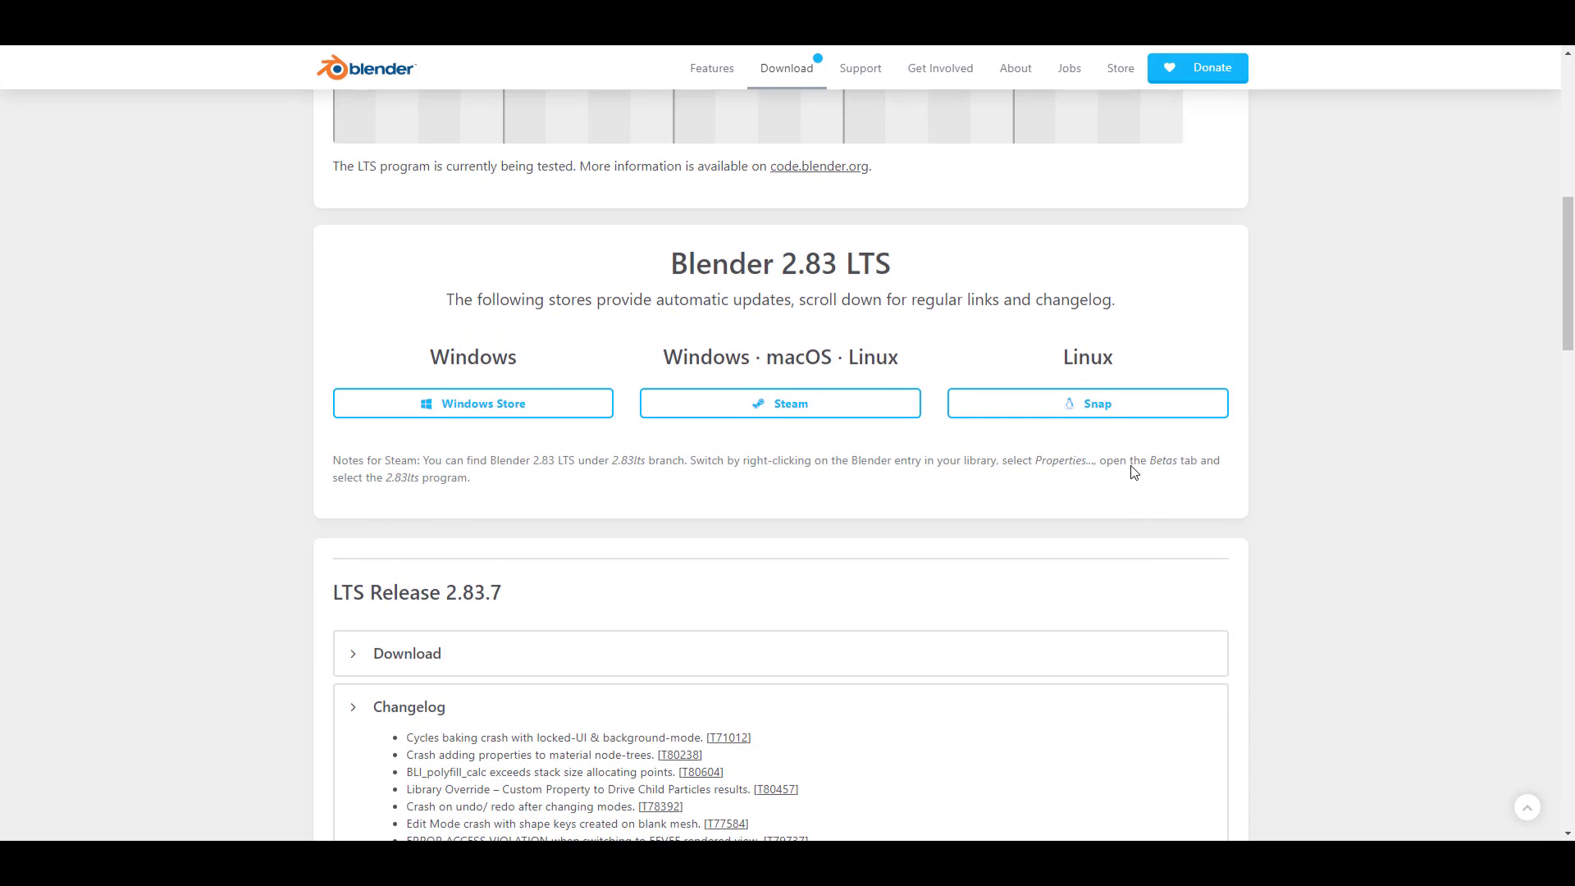
scroll(1153, 479, "up", 2)
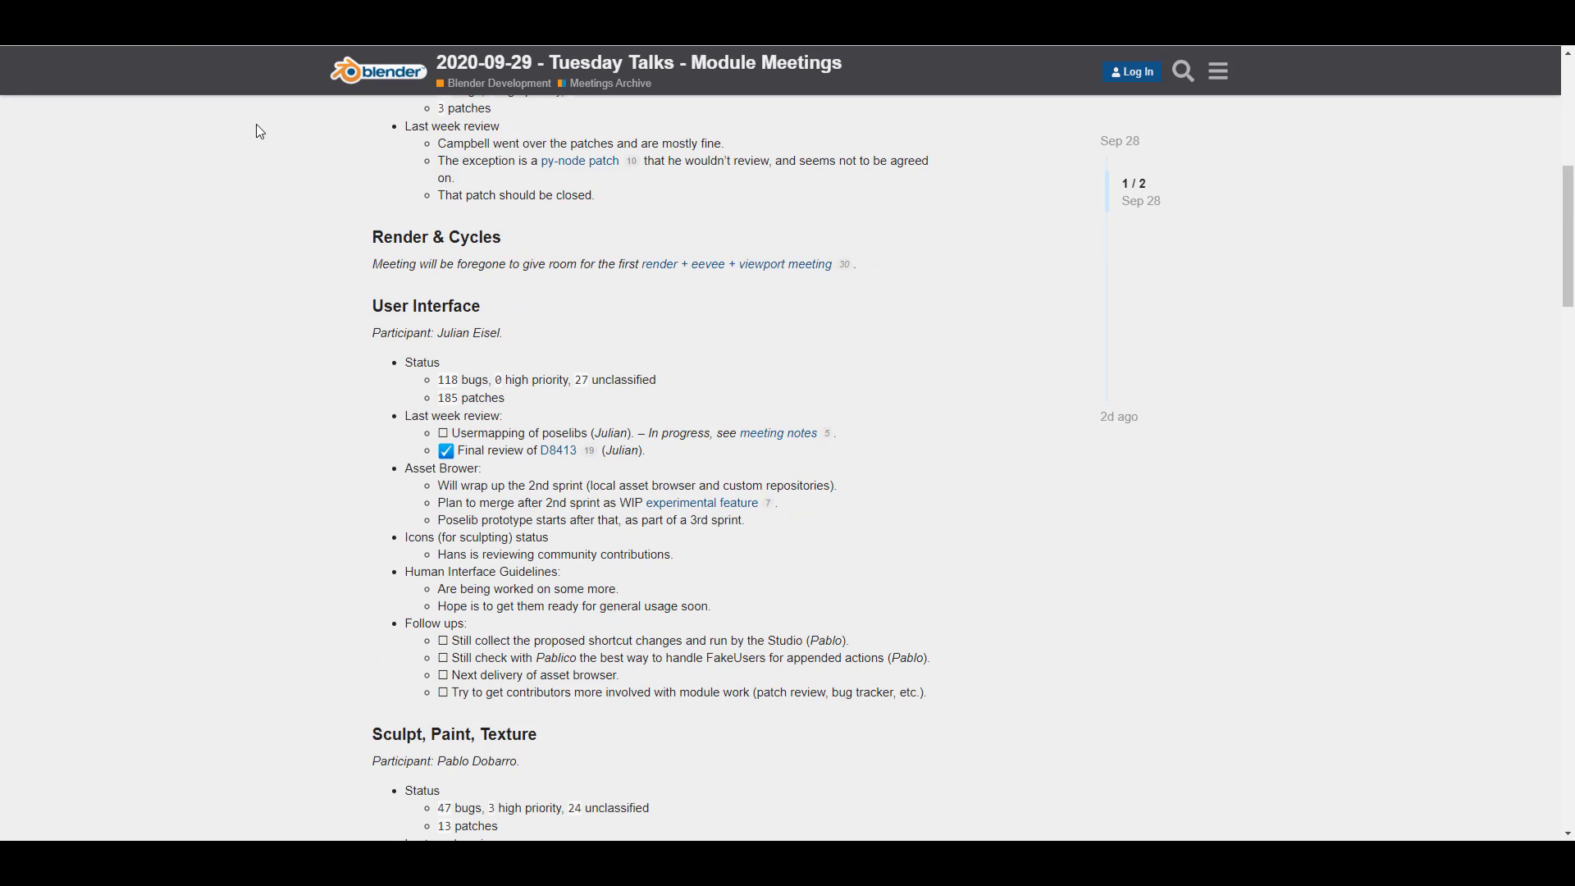
Read through the 2020-09-29 Tuesday Talks module meeting notes, from General Topics down to the Grease Pencil section
scroll(786, 423, "up", 7)
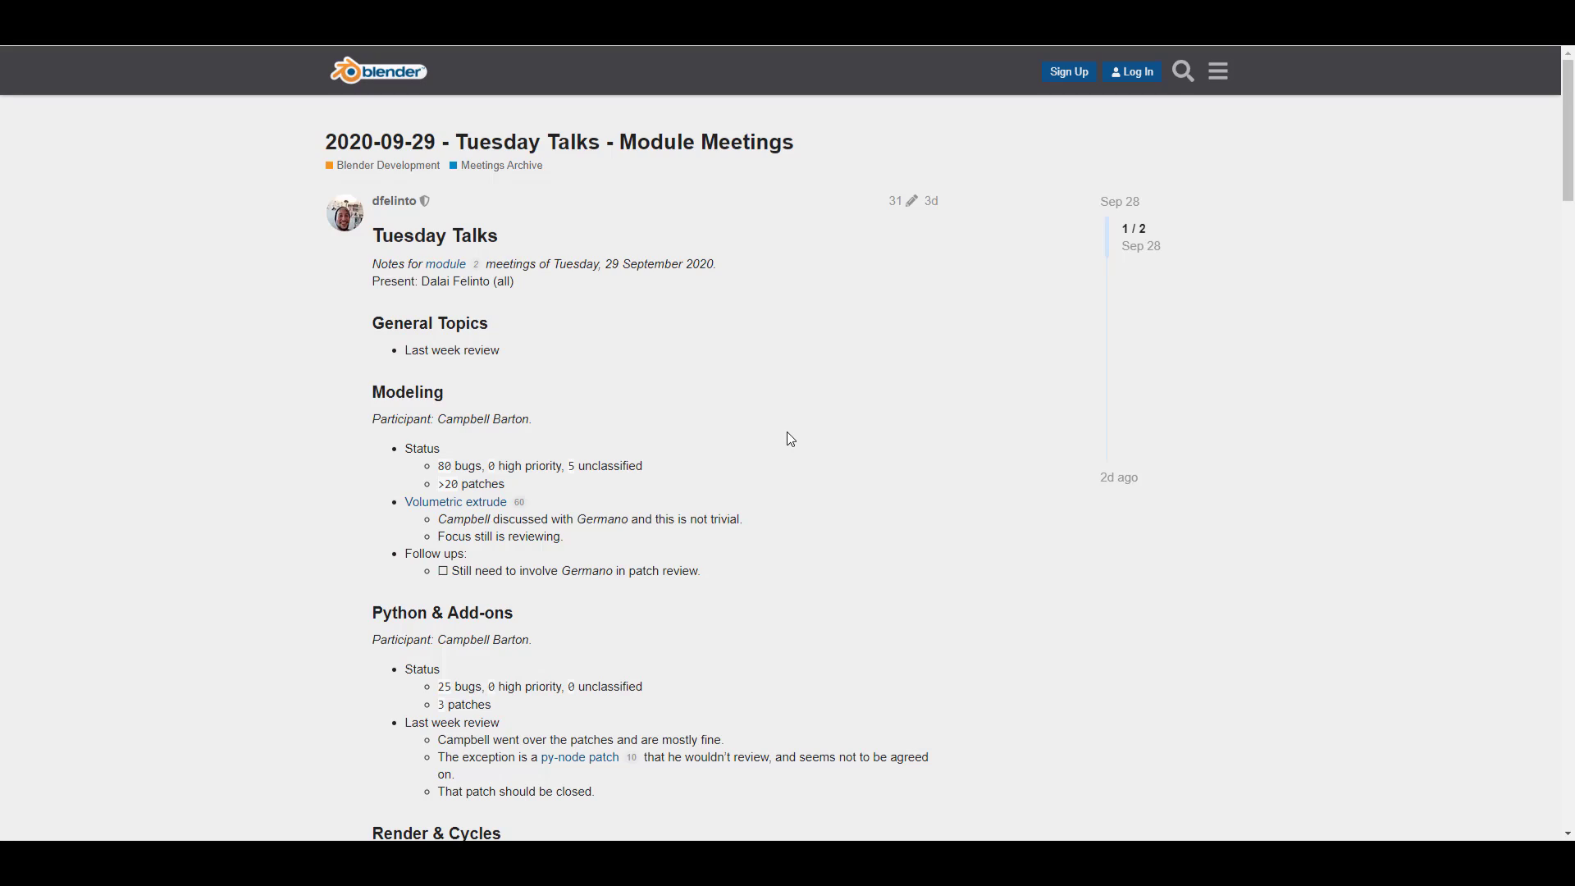
scroll(791, 440, "down", 6)
scroll(791, 440, "down", 12)
scroll(791, 440, "down", 4)
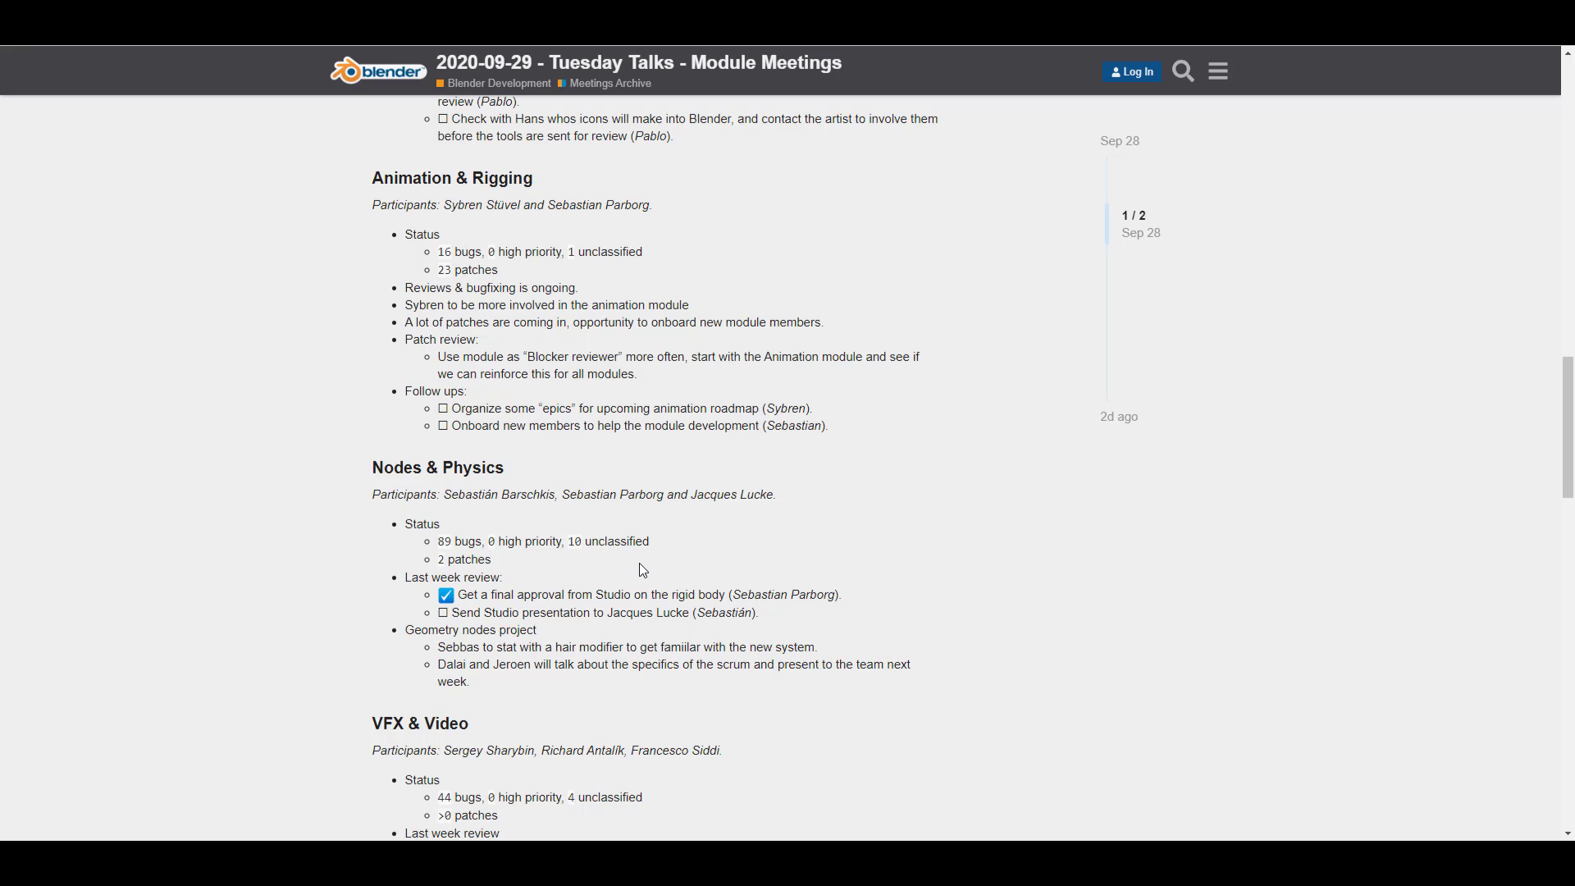
scroll(644, 571, "down", 3)
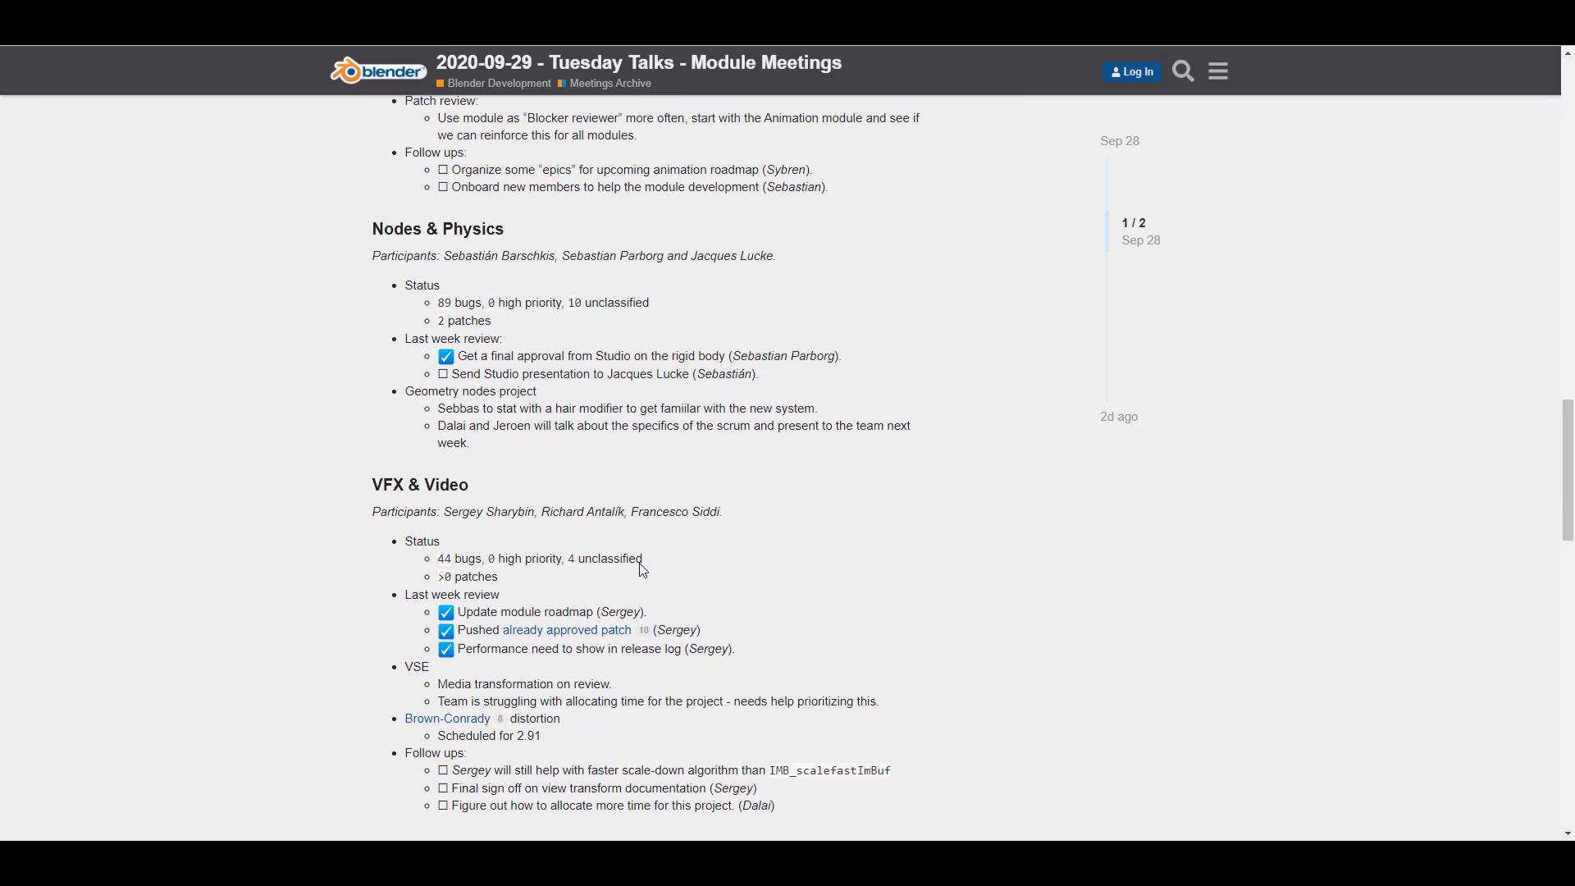
scroll(642, 565, "down", 3)
scroll(644, 564, "down", 5)
scroll(648, 567, "down", 2)
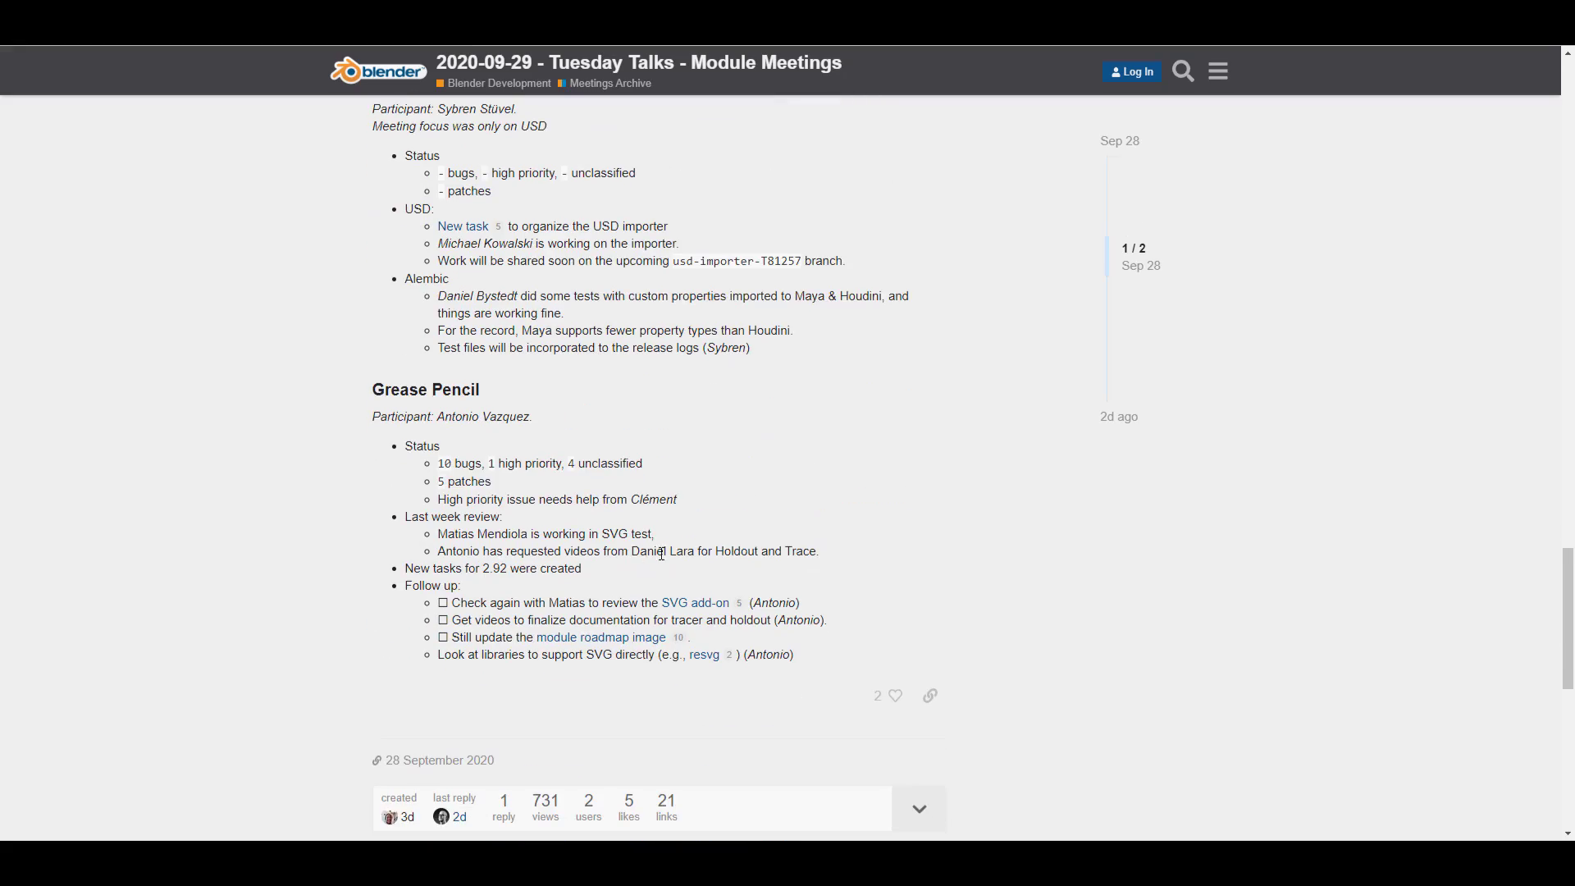
Open the render + eevee + viewport meeting notes linked in the Render & Cycles section
scroll(652, 568, "up", 15)
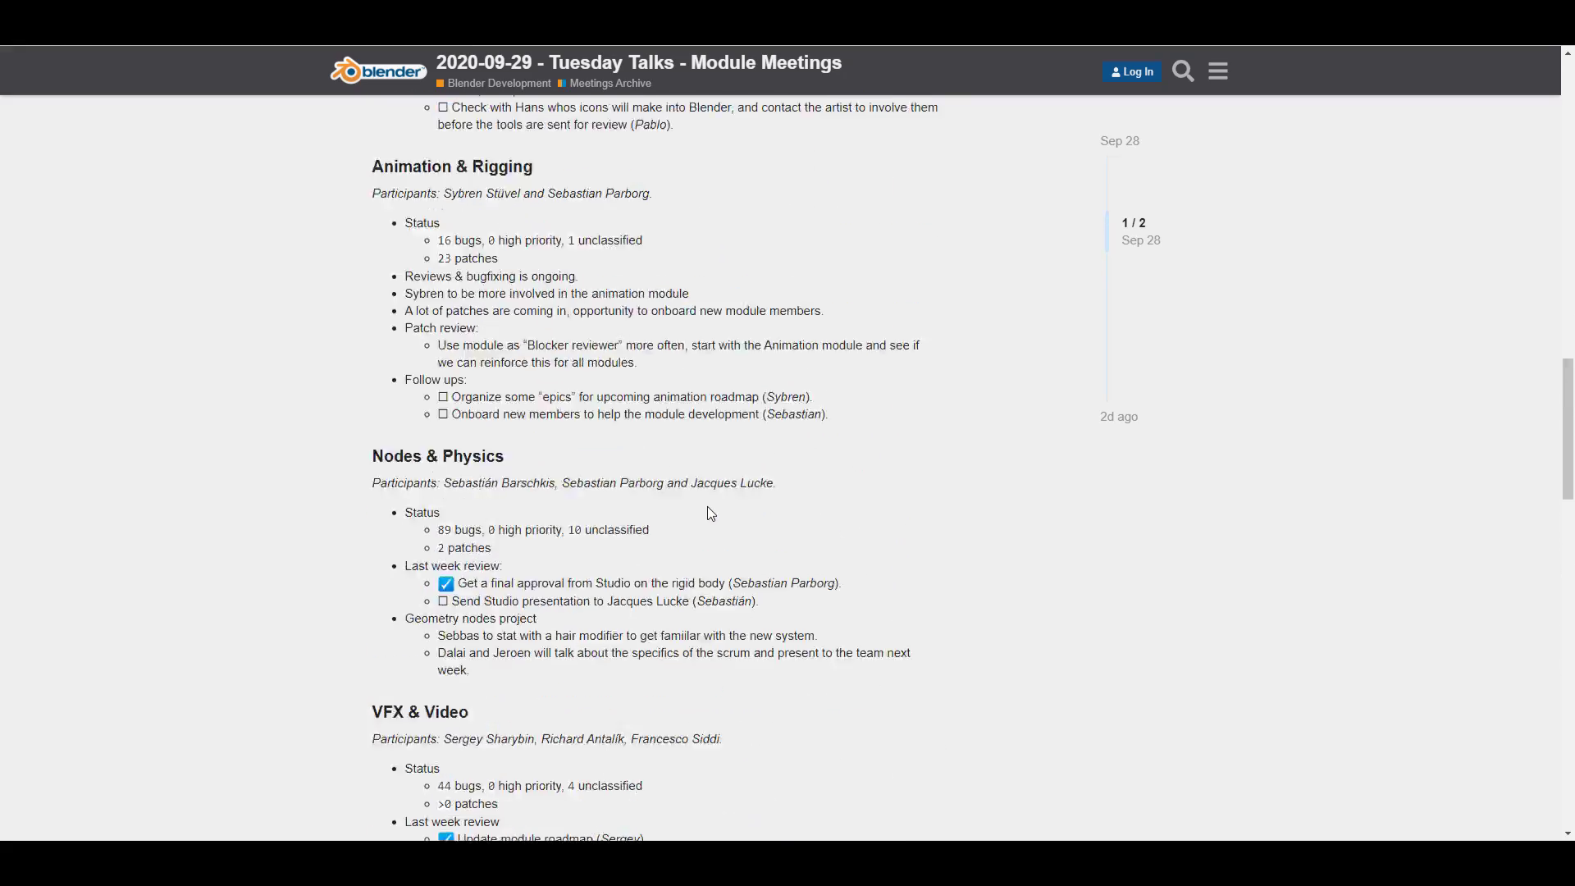
scroll(711, 509, "up", 10)
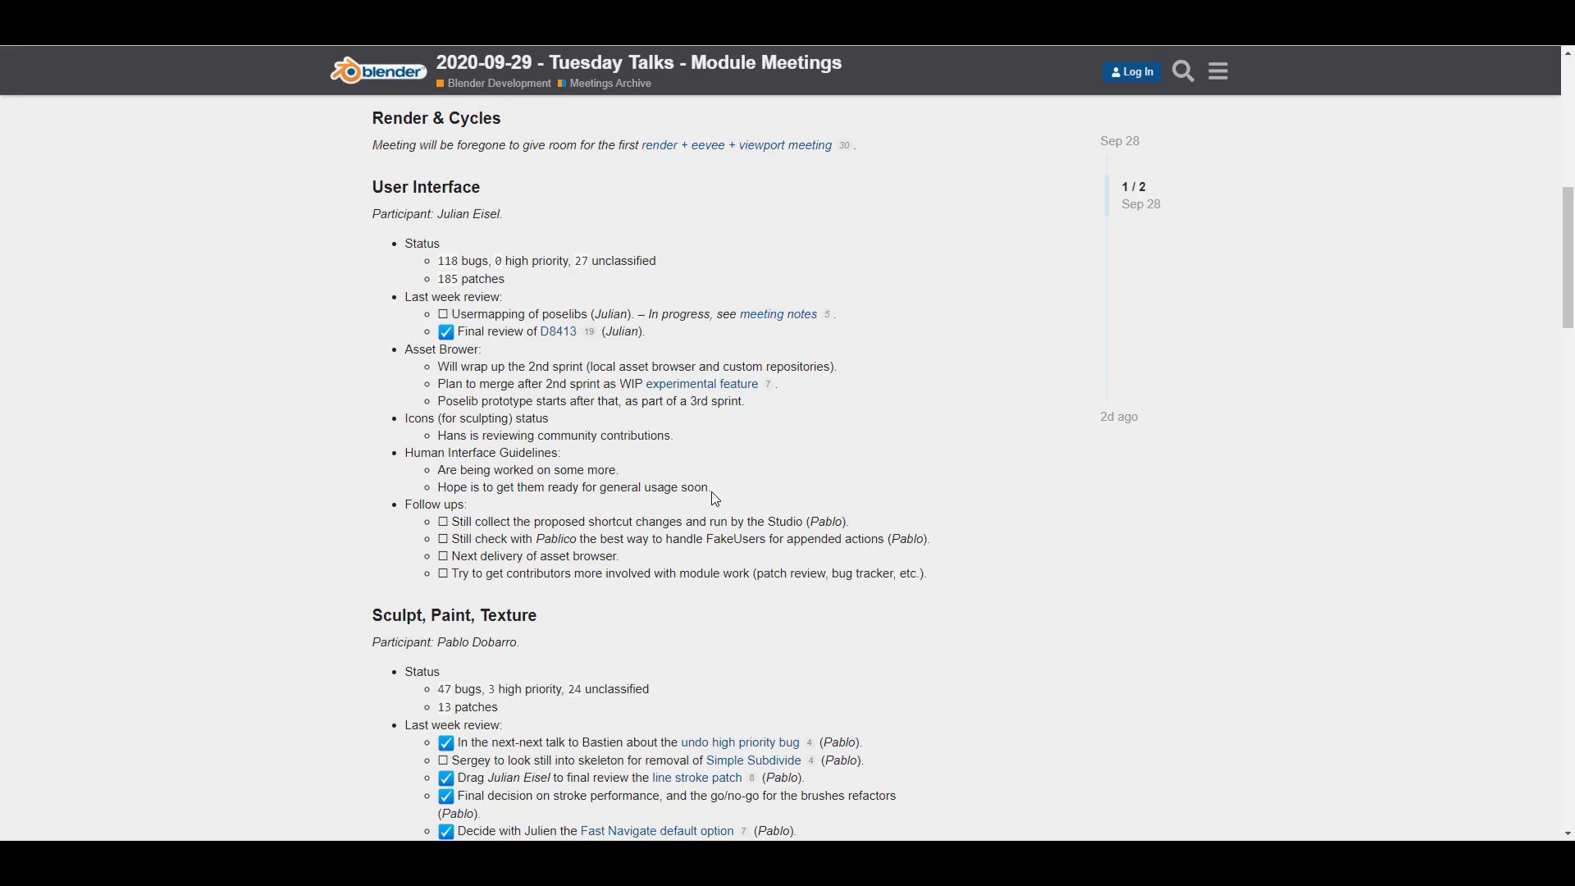
scroll(711, 491, "up", 4)
left_click(711, 492)
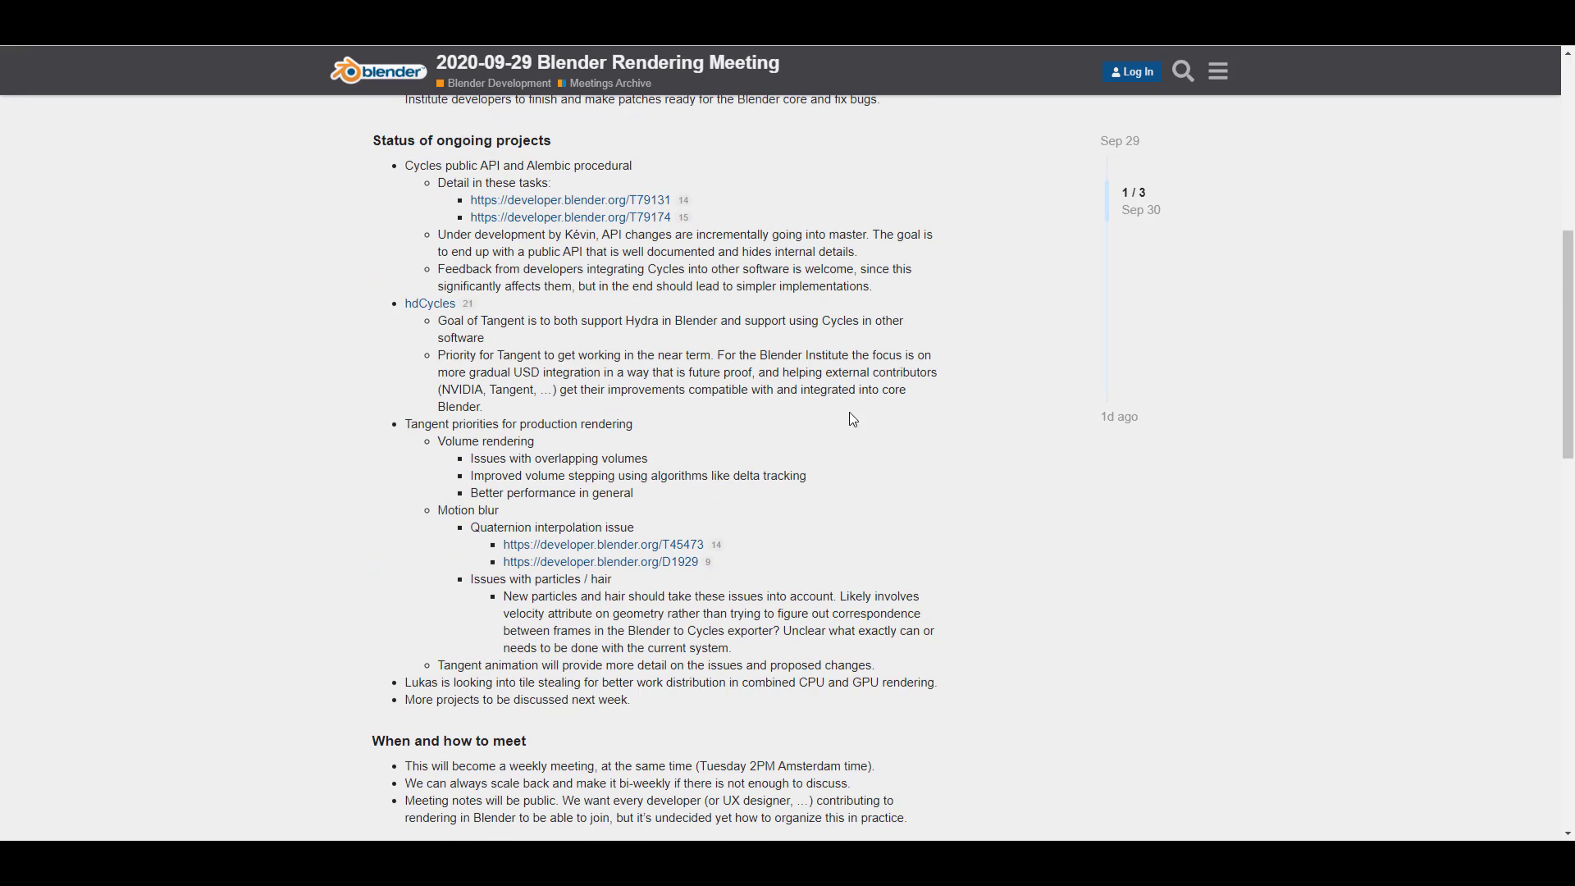
Examine the 2020-09-29 Blender Rendering Meeting notes, from the attendees through the status of ongoing projects
scroll(867, 417, "up", 6)
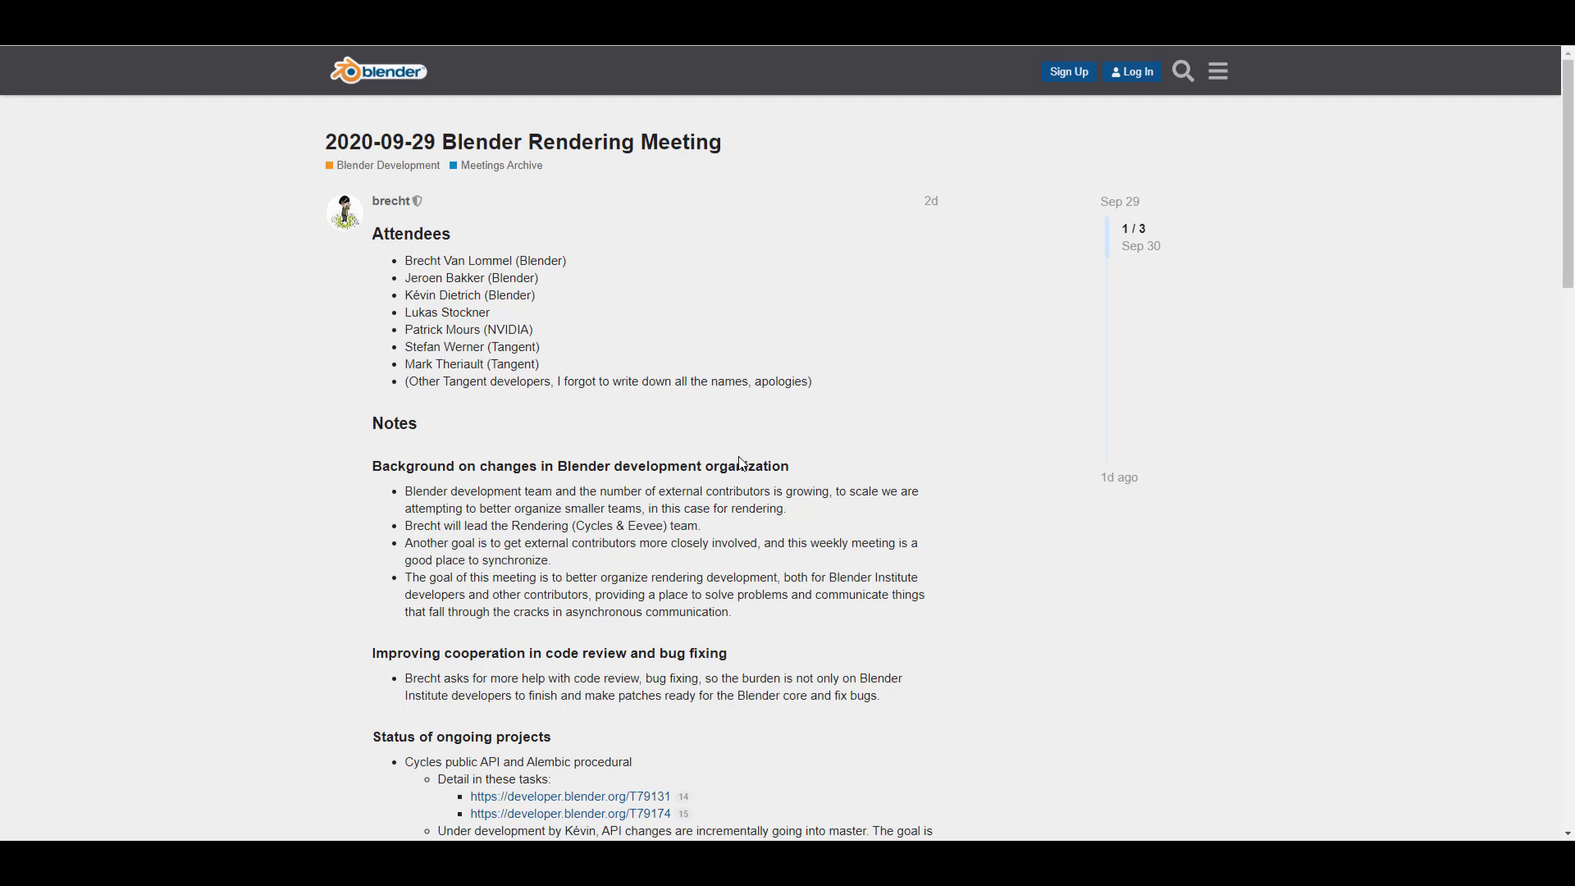
scroll(731, 575, "down", 6)
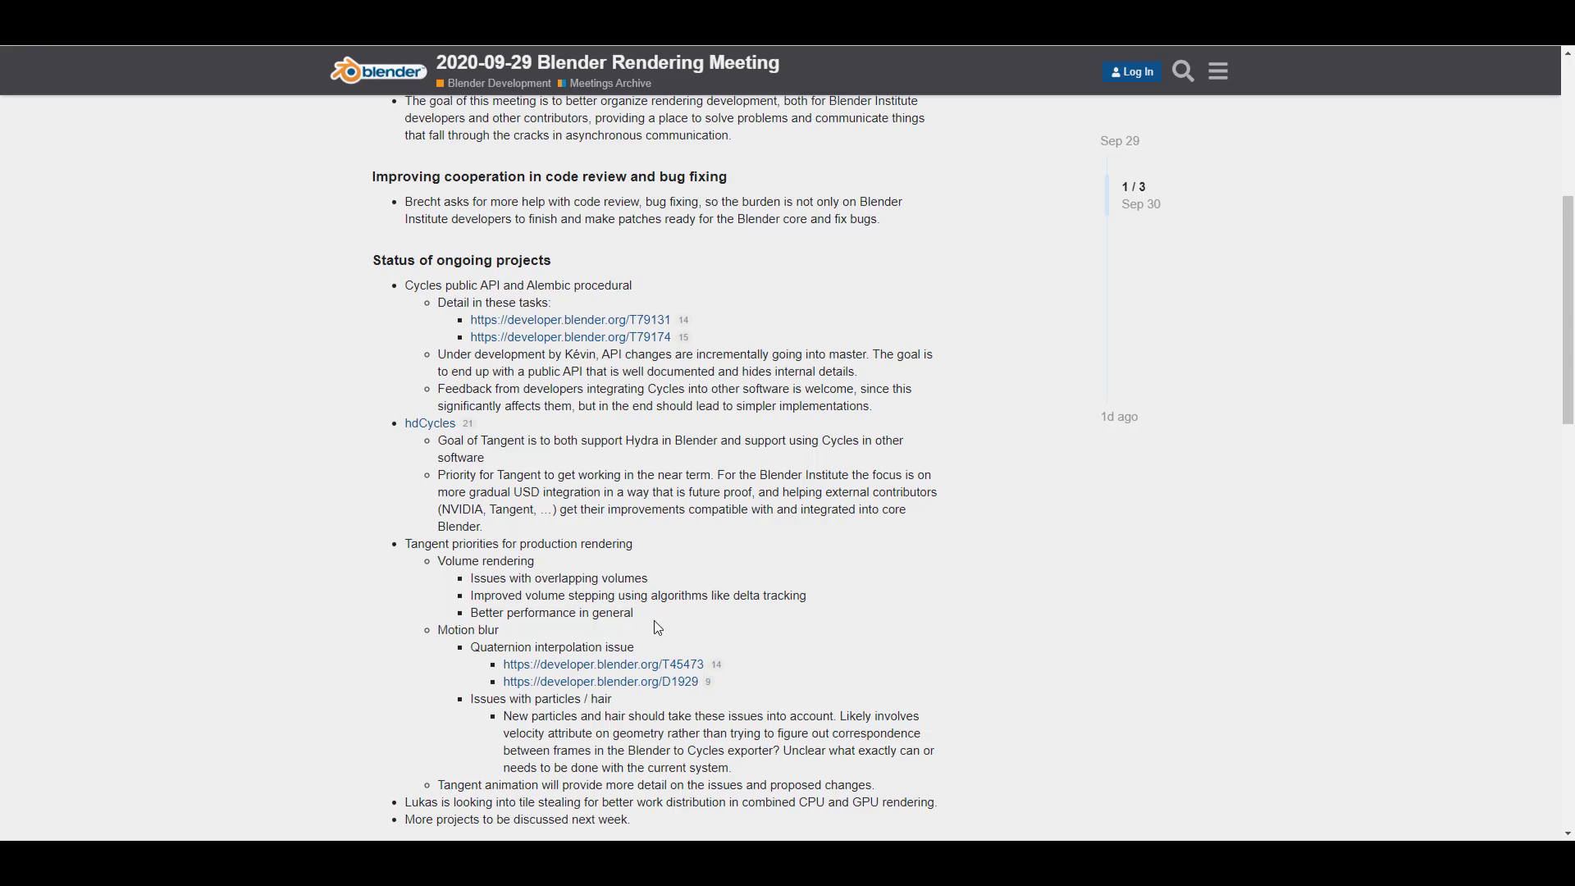
scroll(653, 622, "up", 4)
scroll(658, 628, "down", 5)
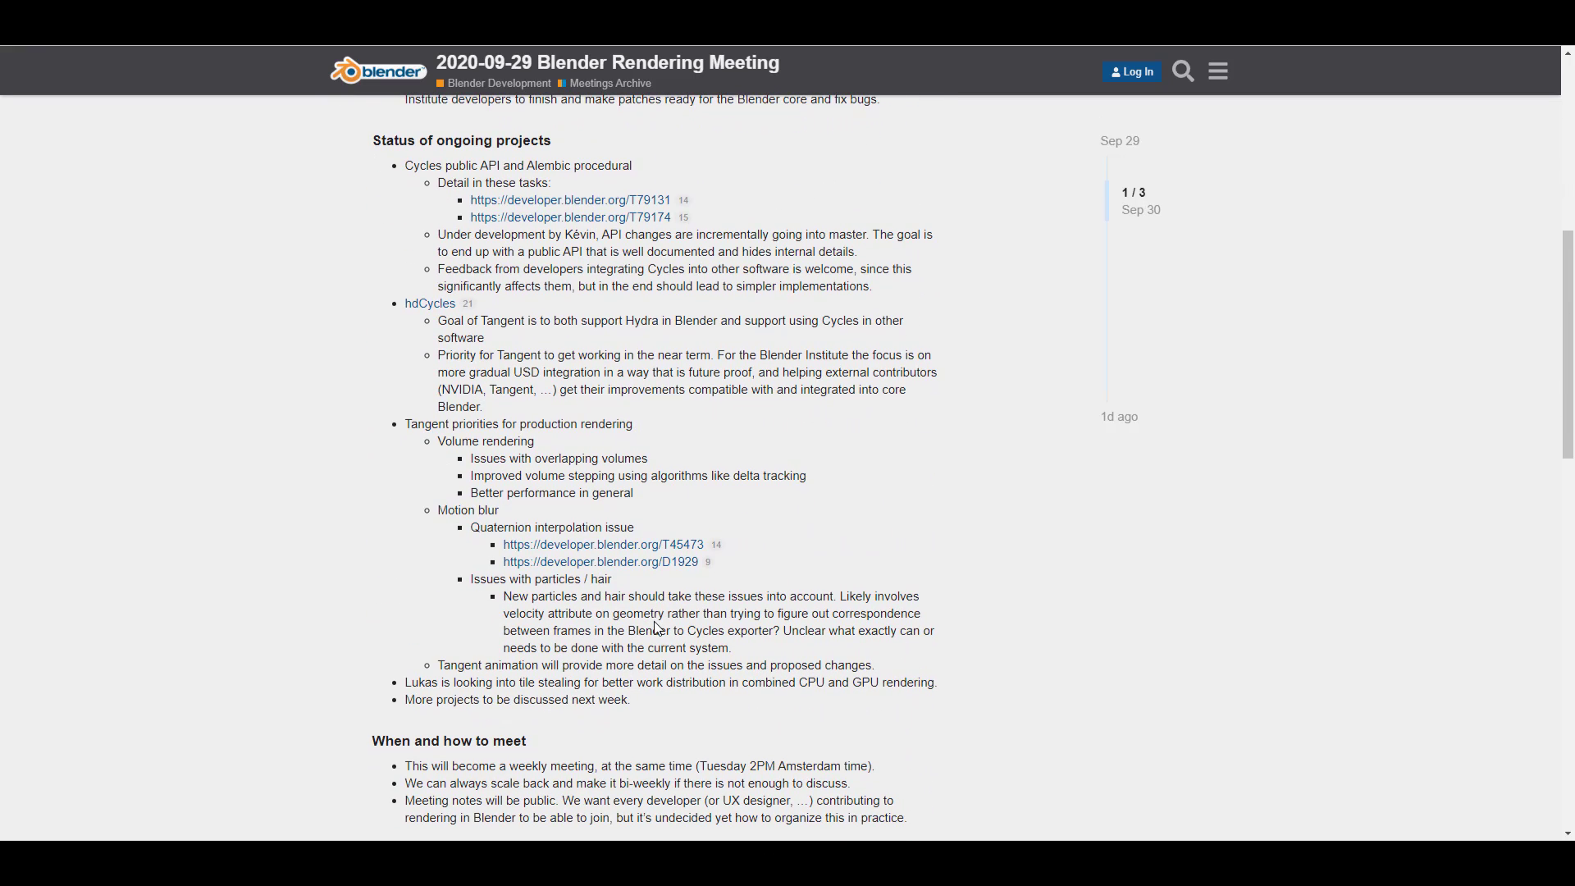
scroll(657, 627, "up", 5)
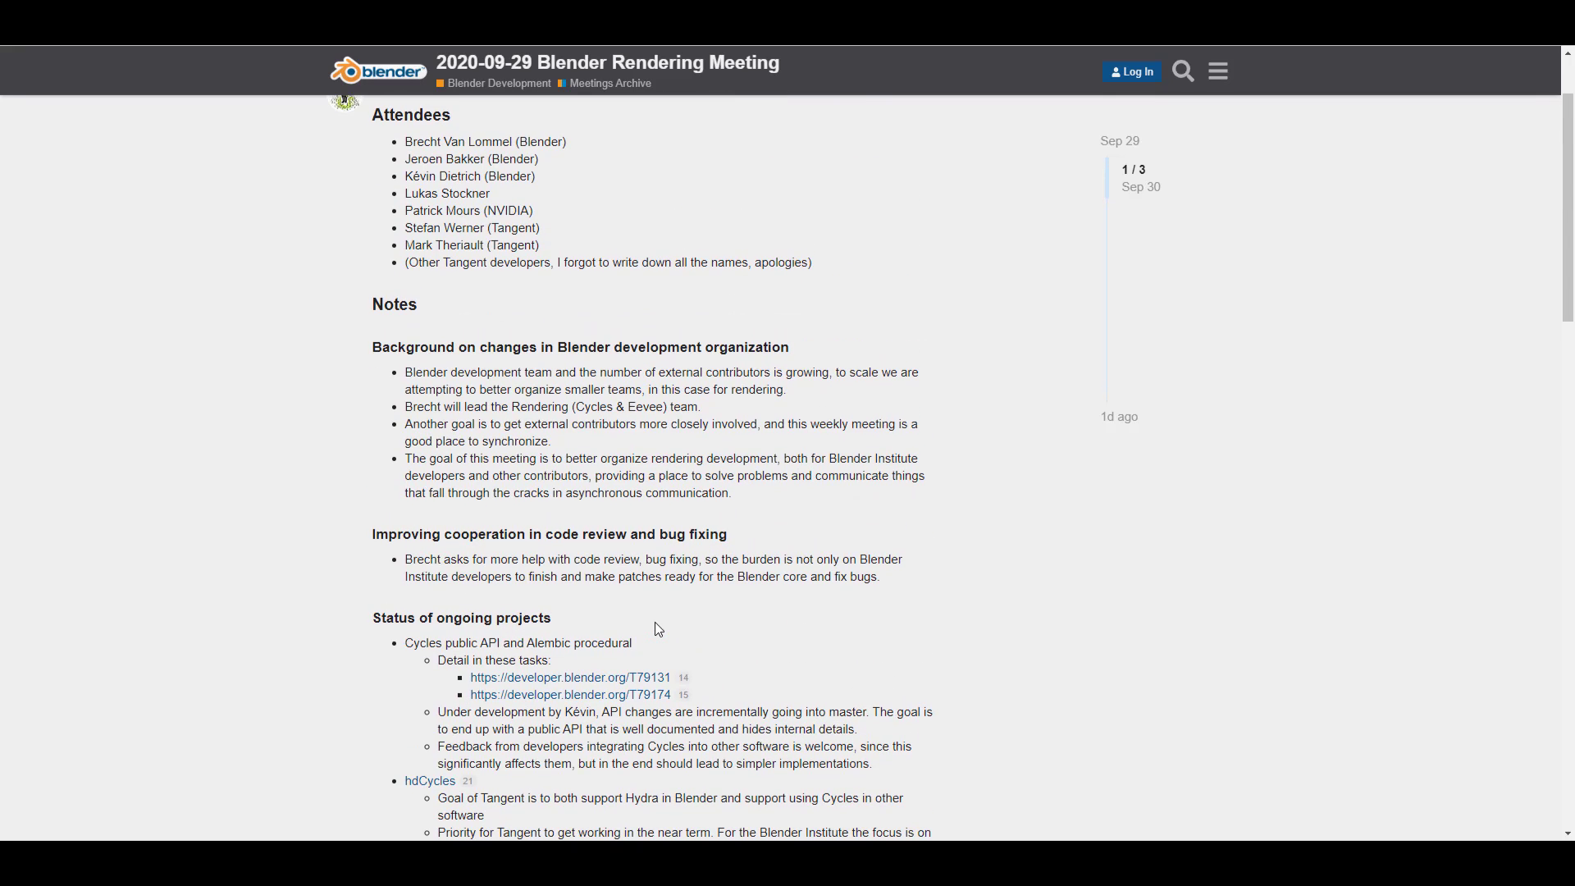
scroll(659, 629, "up", 2)
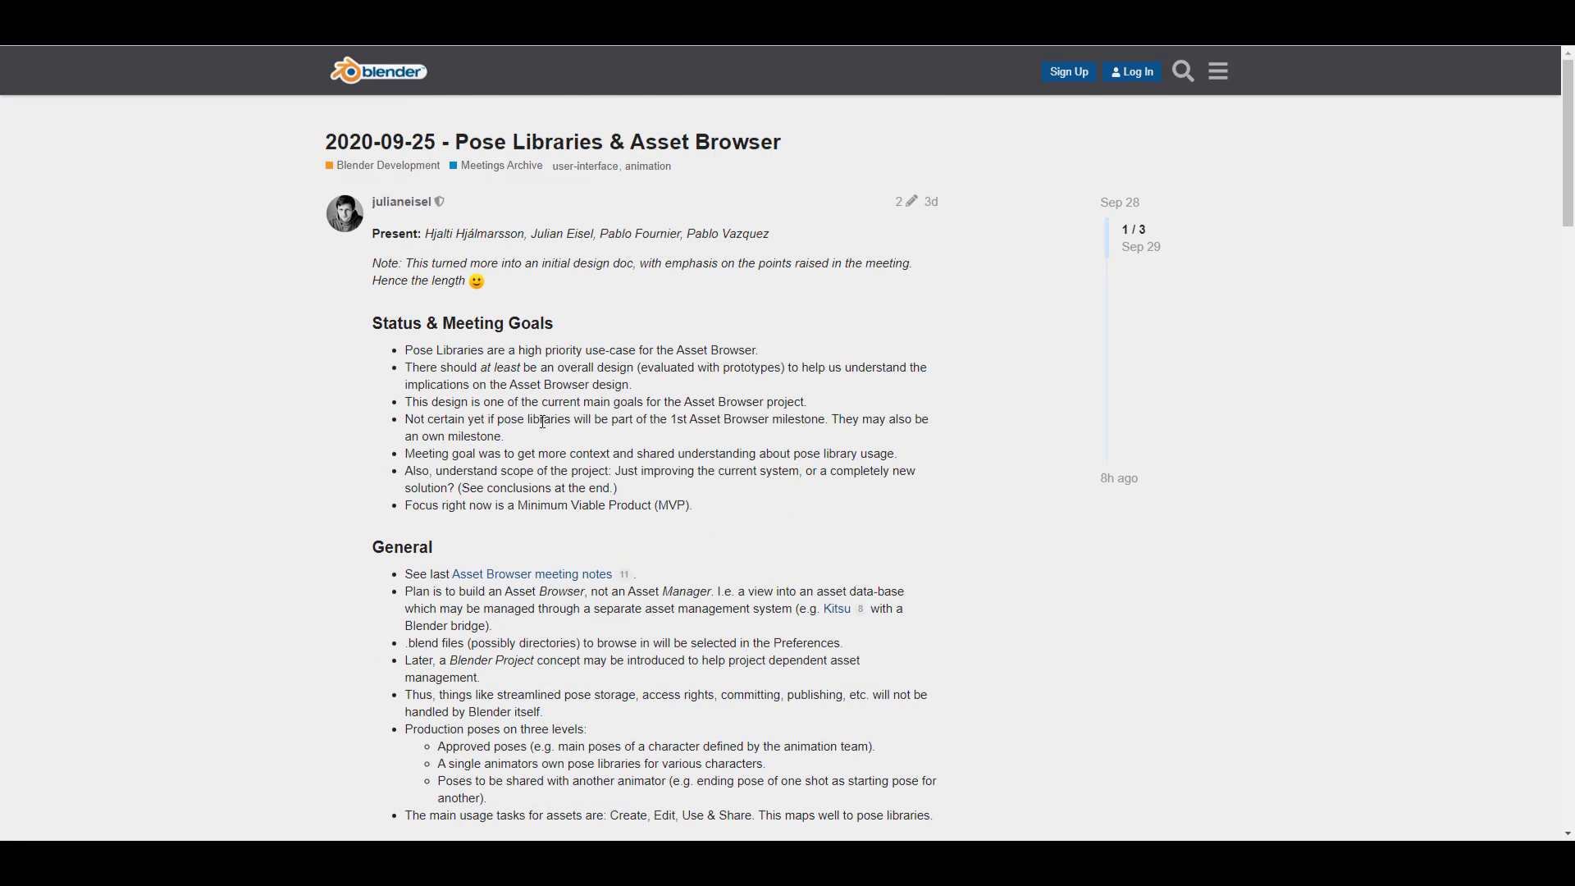
Read the 2020-09-25 Pose Libraries & Asset Browser meeting notes, from the meeting goals down to the conclusions
scroll(542, 421, "down", 4)
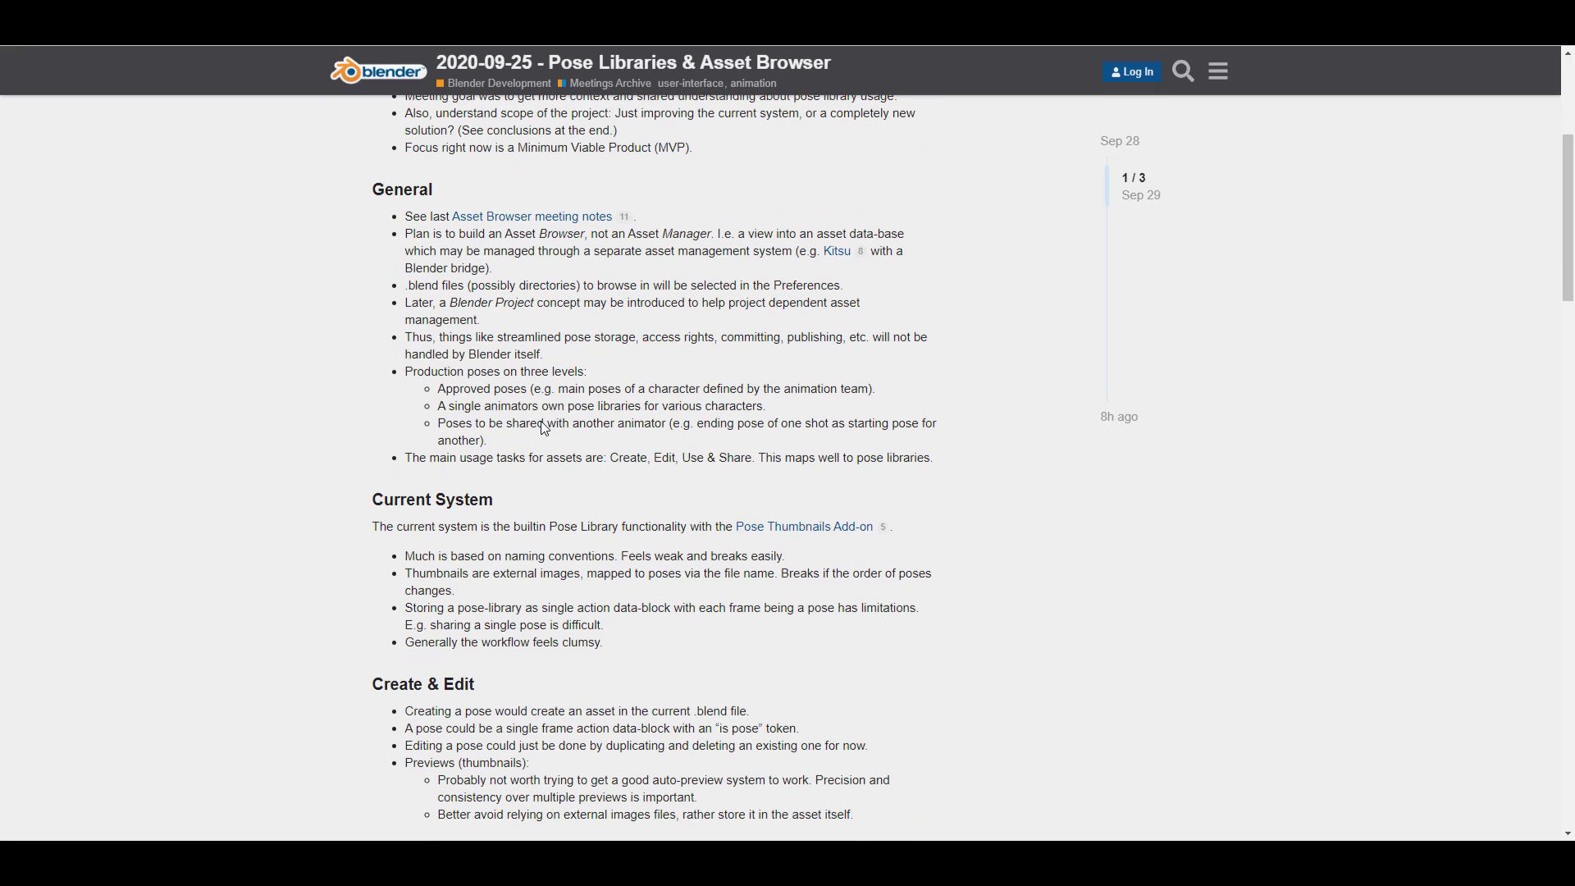
scroll(545, 426, "down", 3)
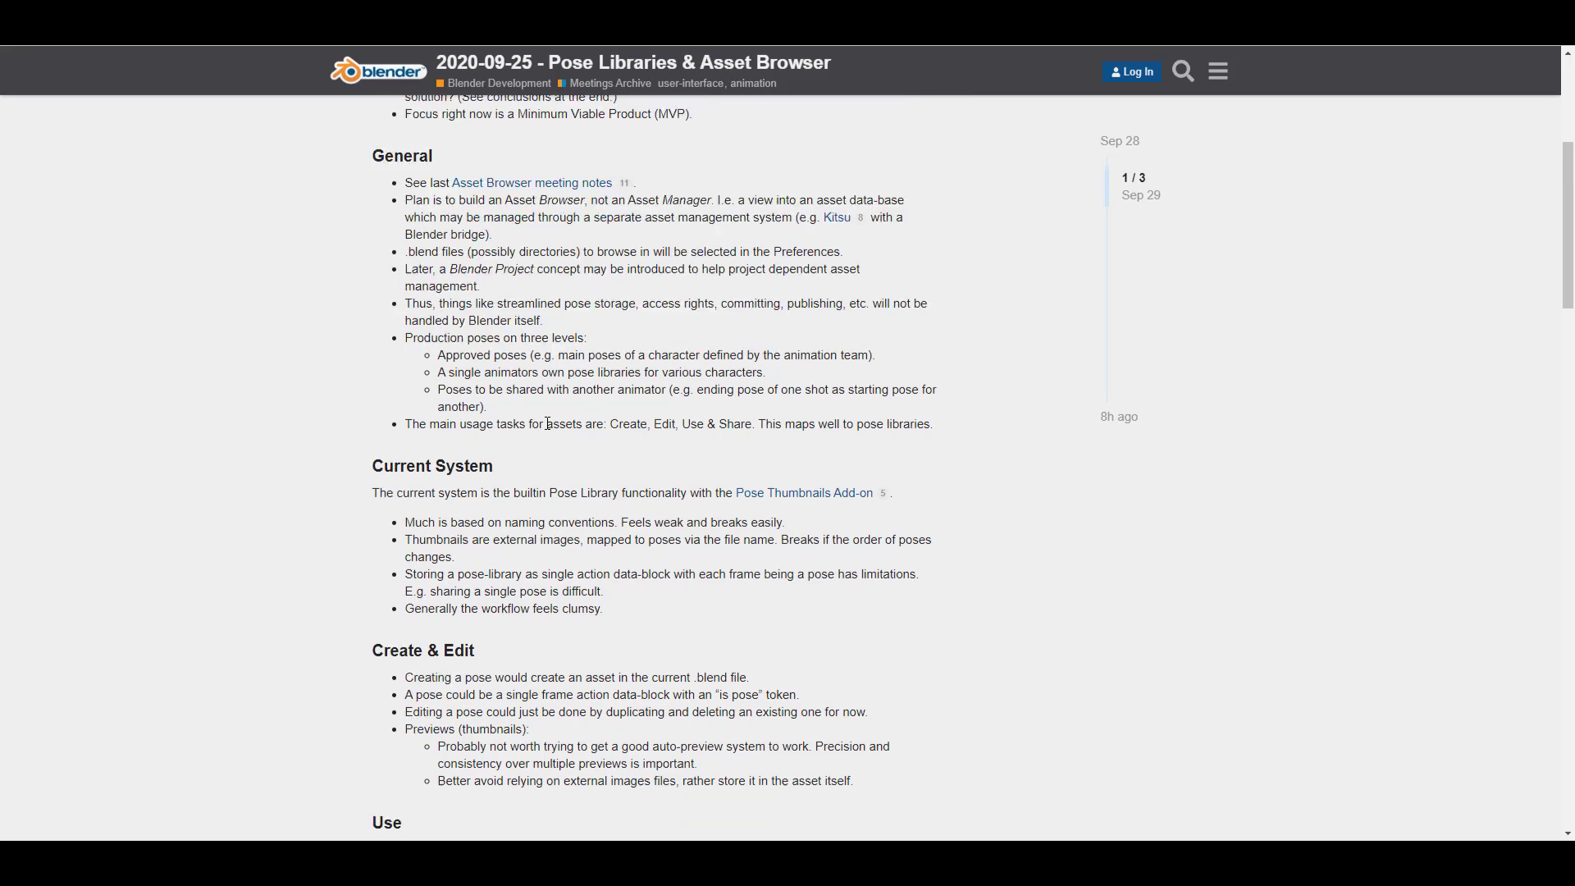
scroll(548, 423, "down", 3)
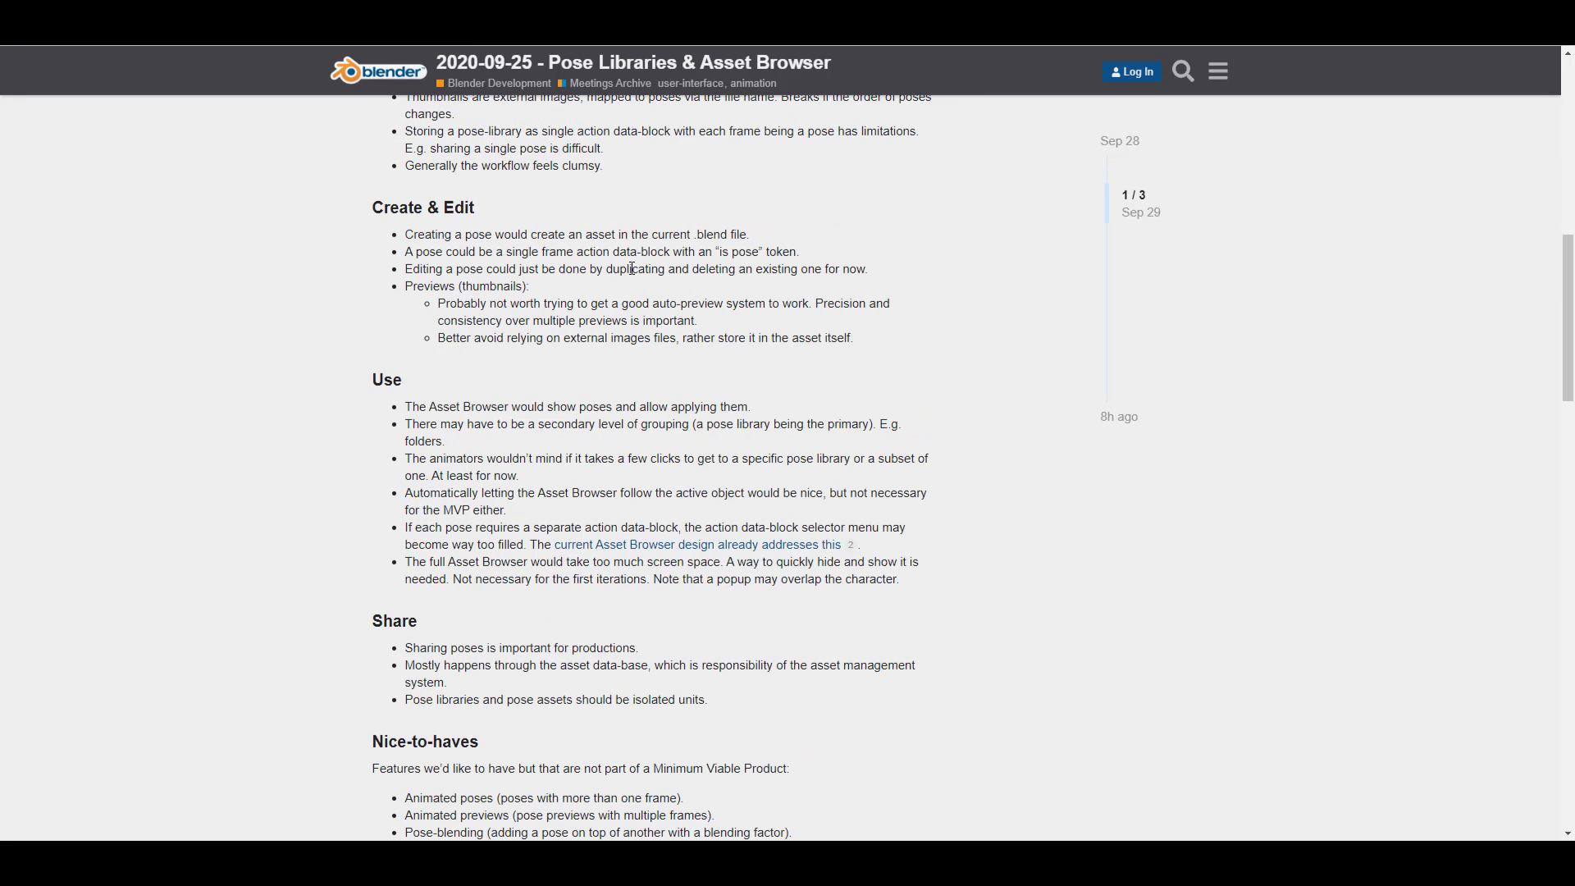
scroll(652, 429, "up", 5)
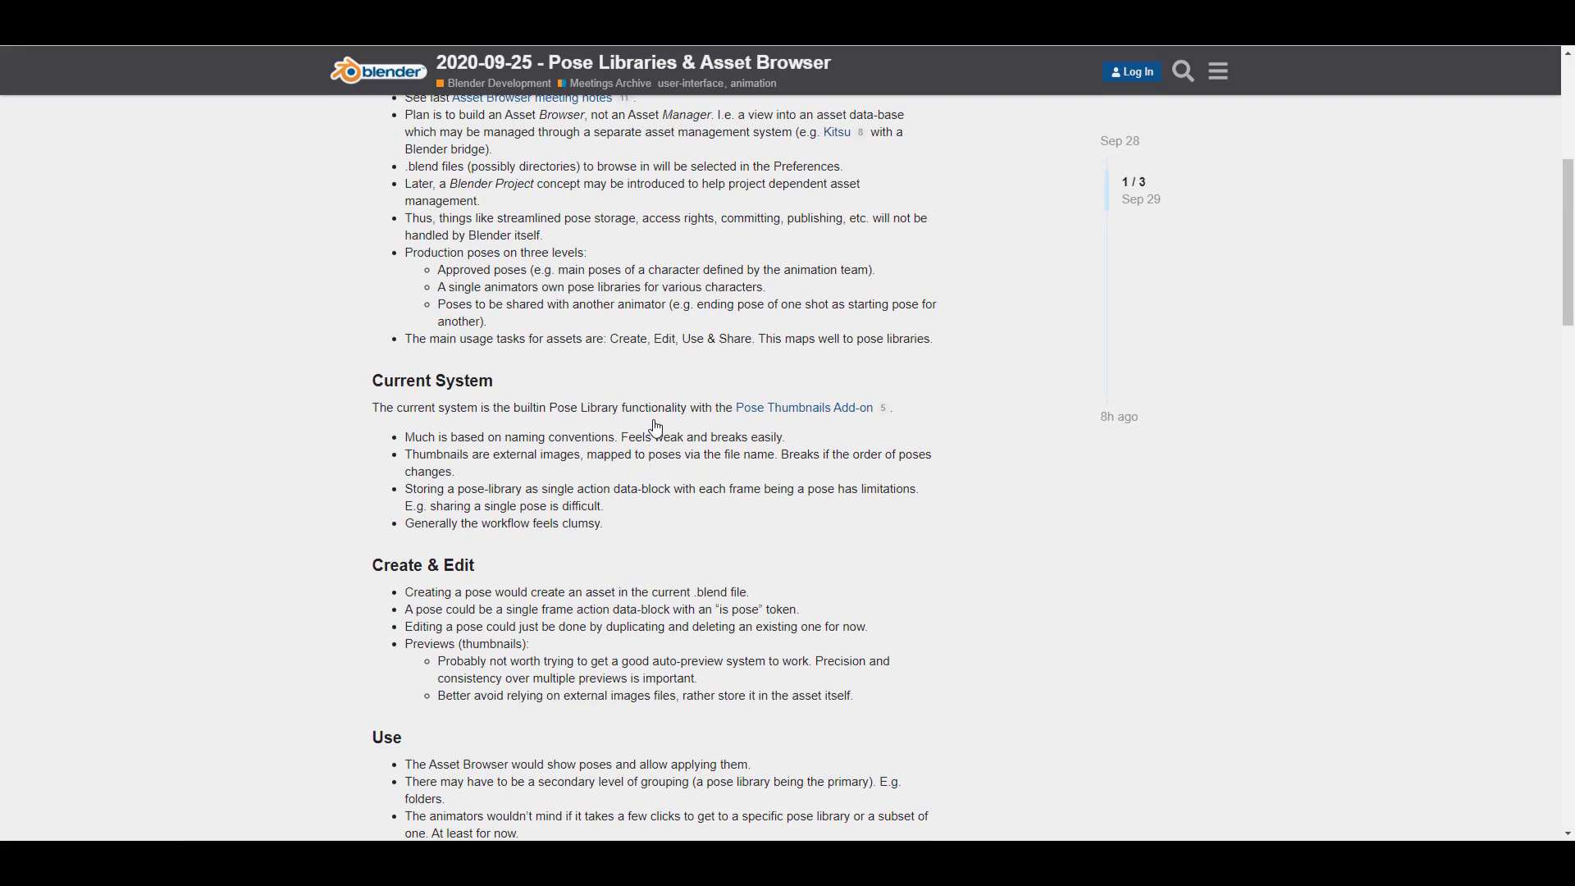
scroll(655, 427, "down", 5)
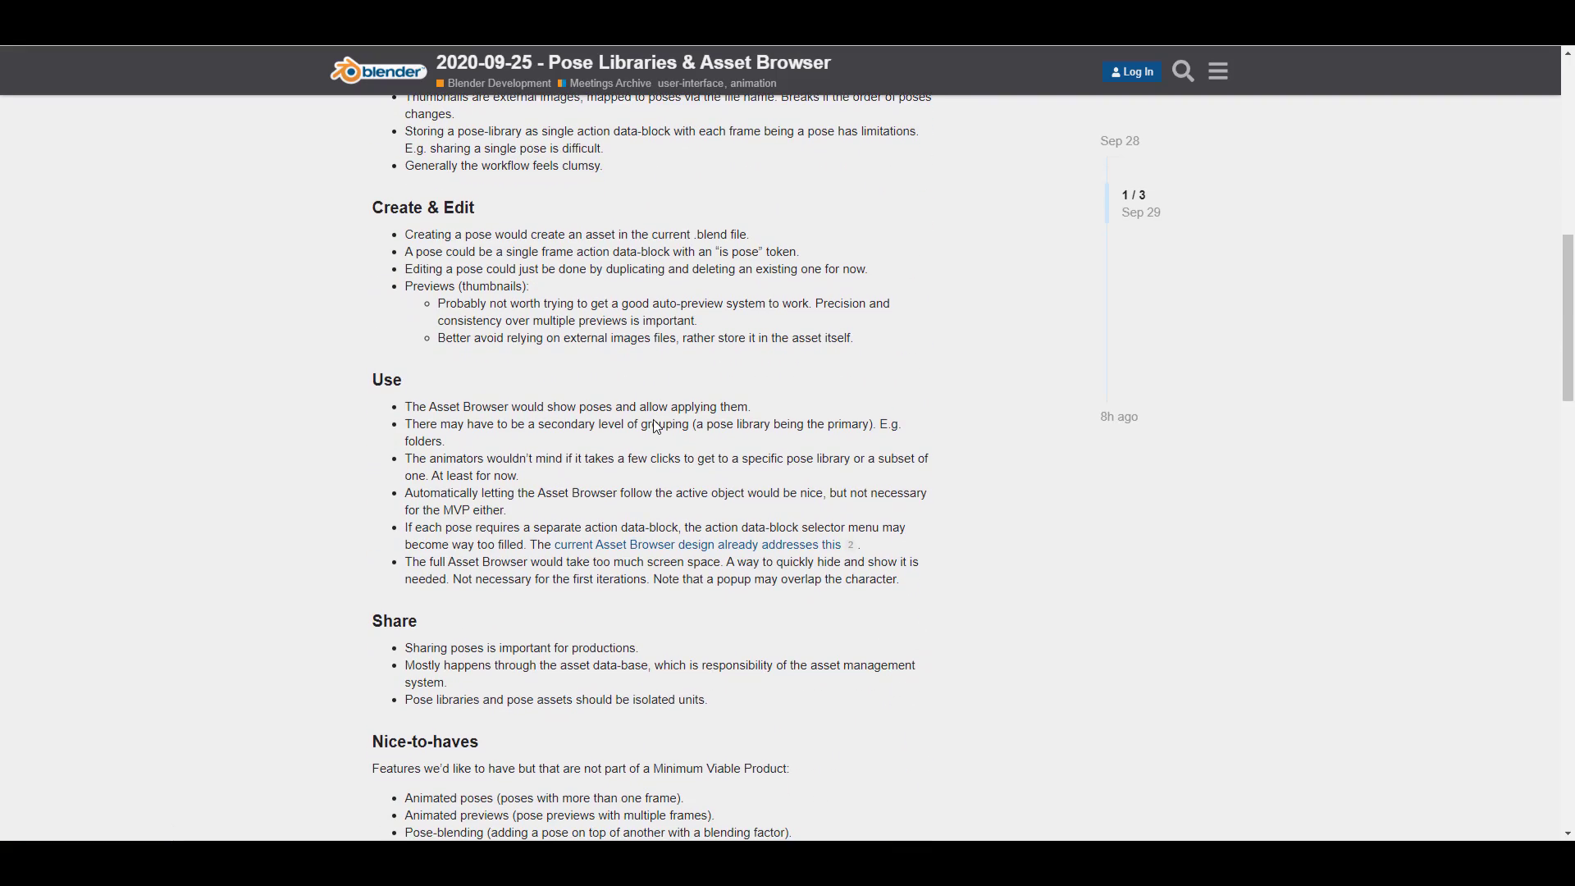
scroll(656, 420, "down", 4)
scroll(654, 422, "up", 2)
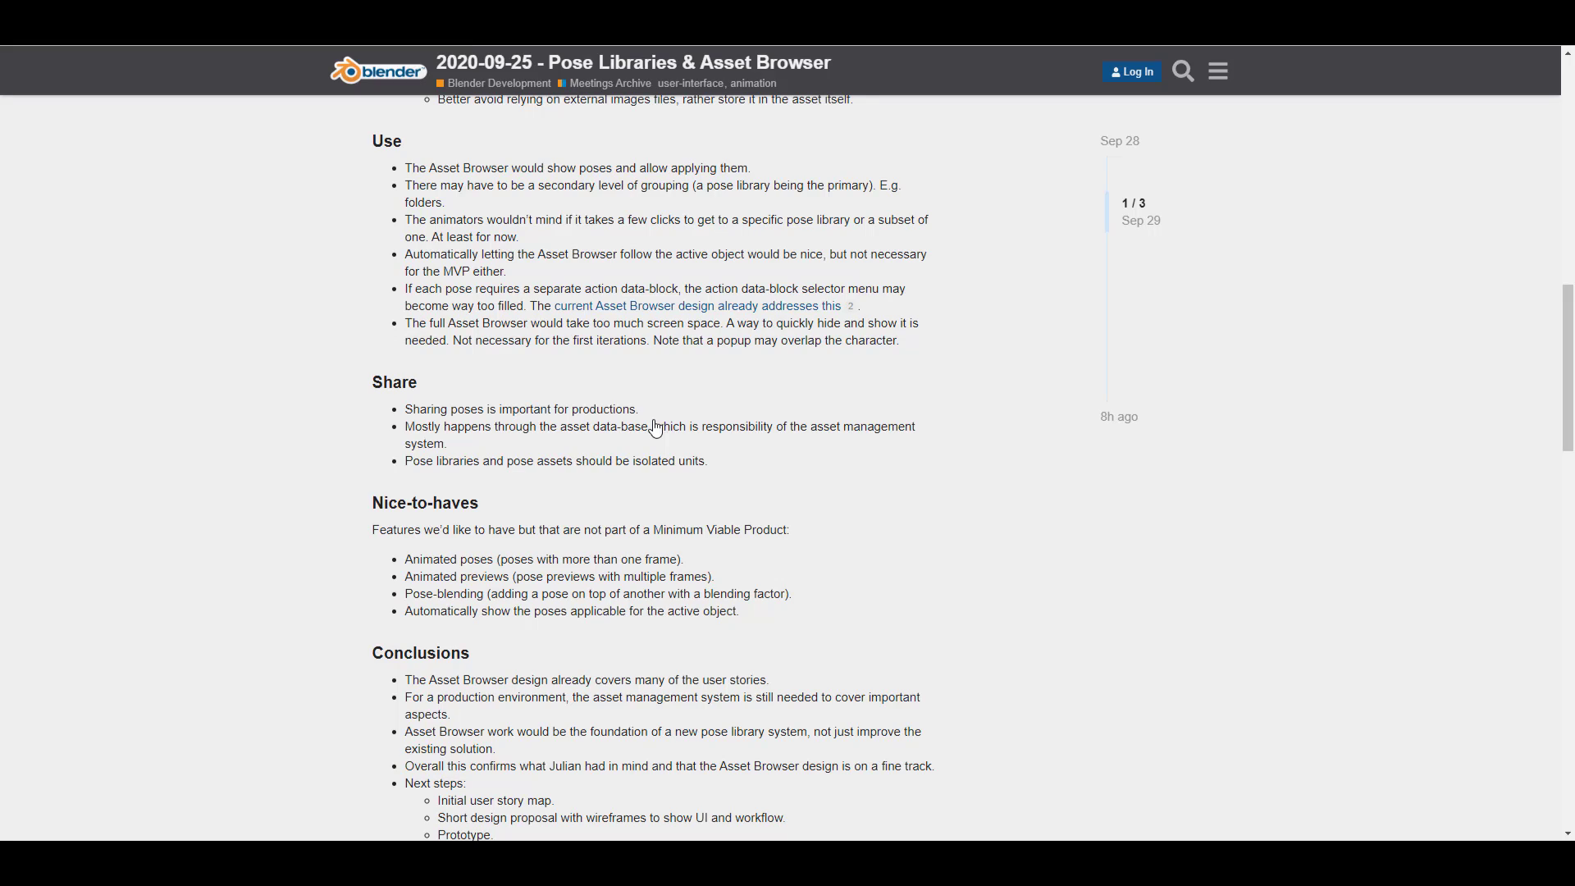
scroll(655, 428, "up", 15)
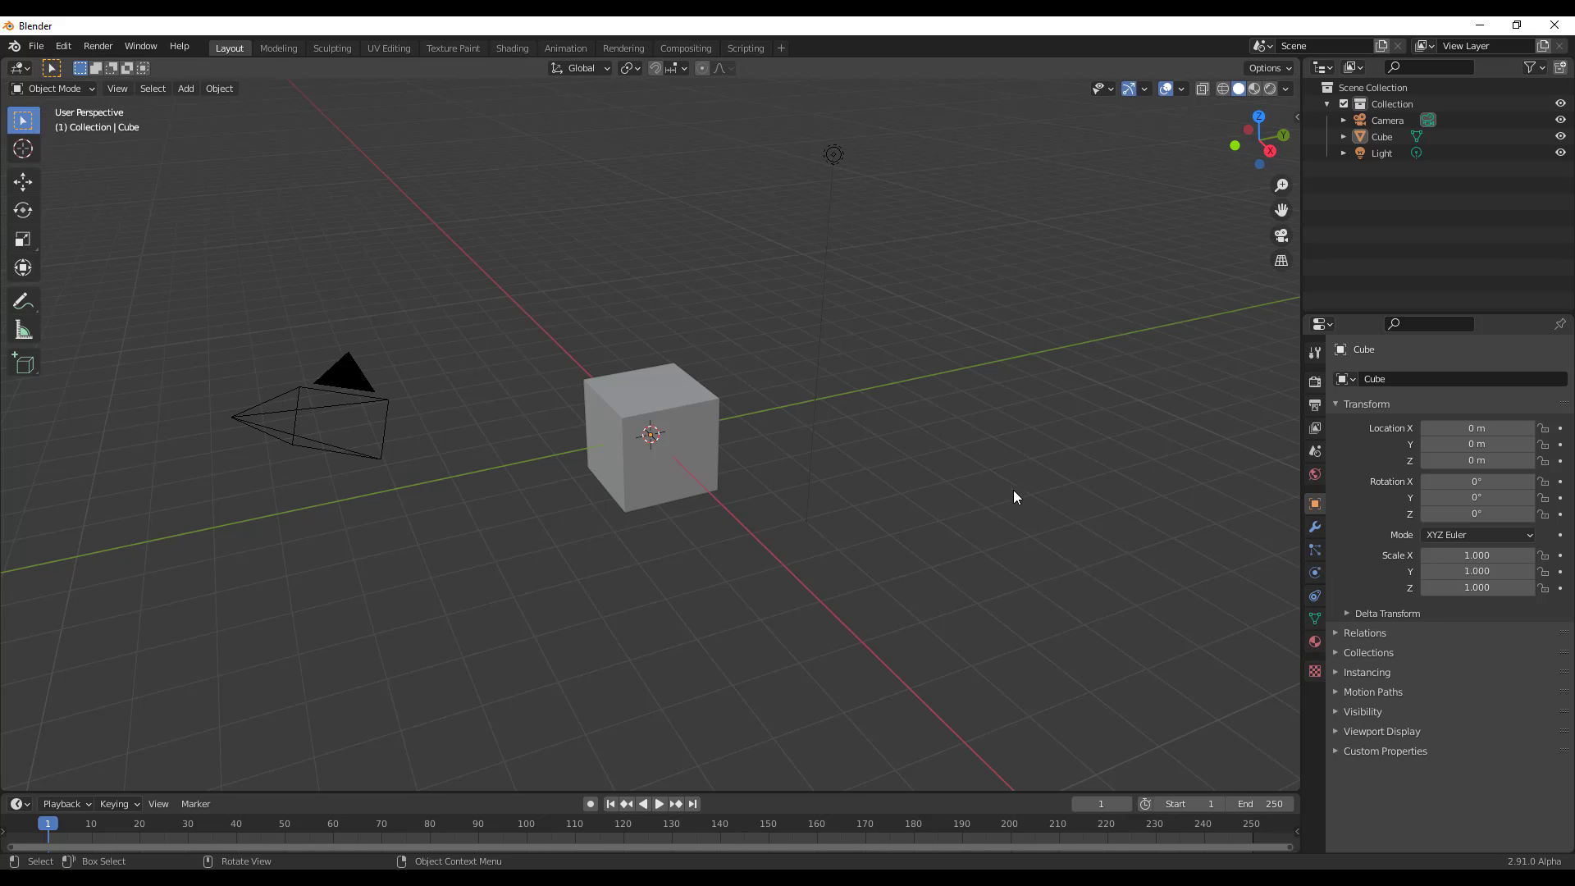
Select the cube, enter Edit Mode and deselect all of its mesh geometry
middle_click_drag(652, 471, 706, 447)
scroll(705, 446, "up", 5)
scroll(708, 455, "down", 3)
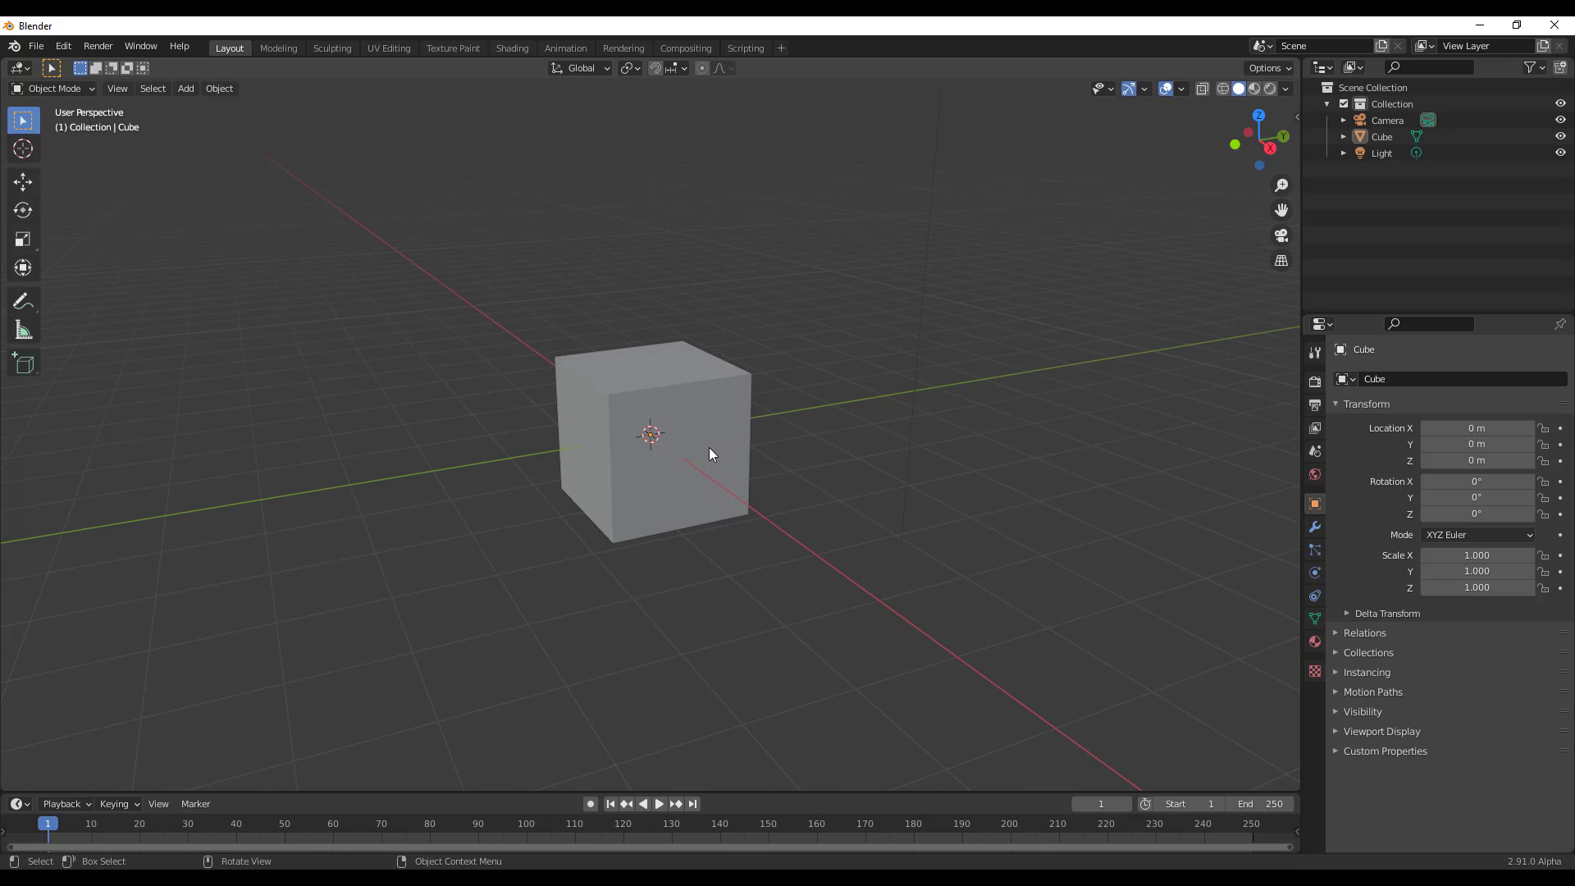
middle_click_drag(892, 490, 904, 578)
left_click(761, 485)
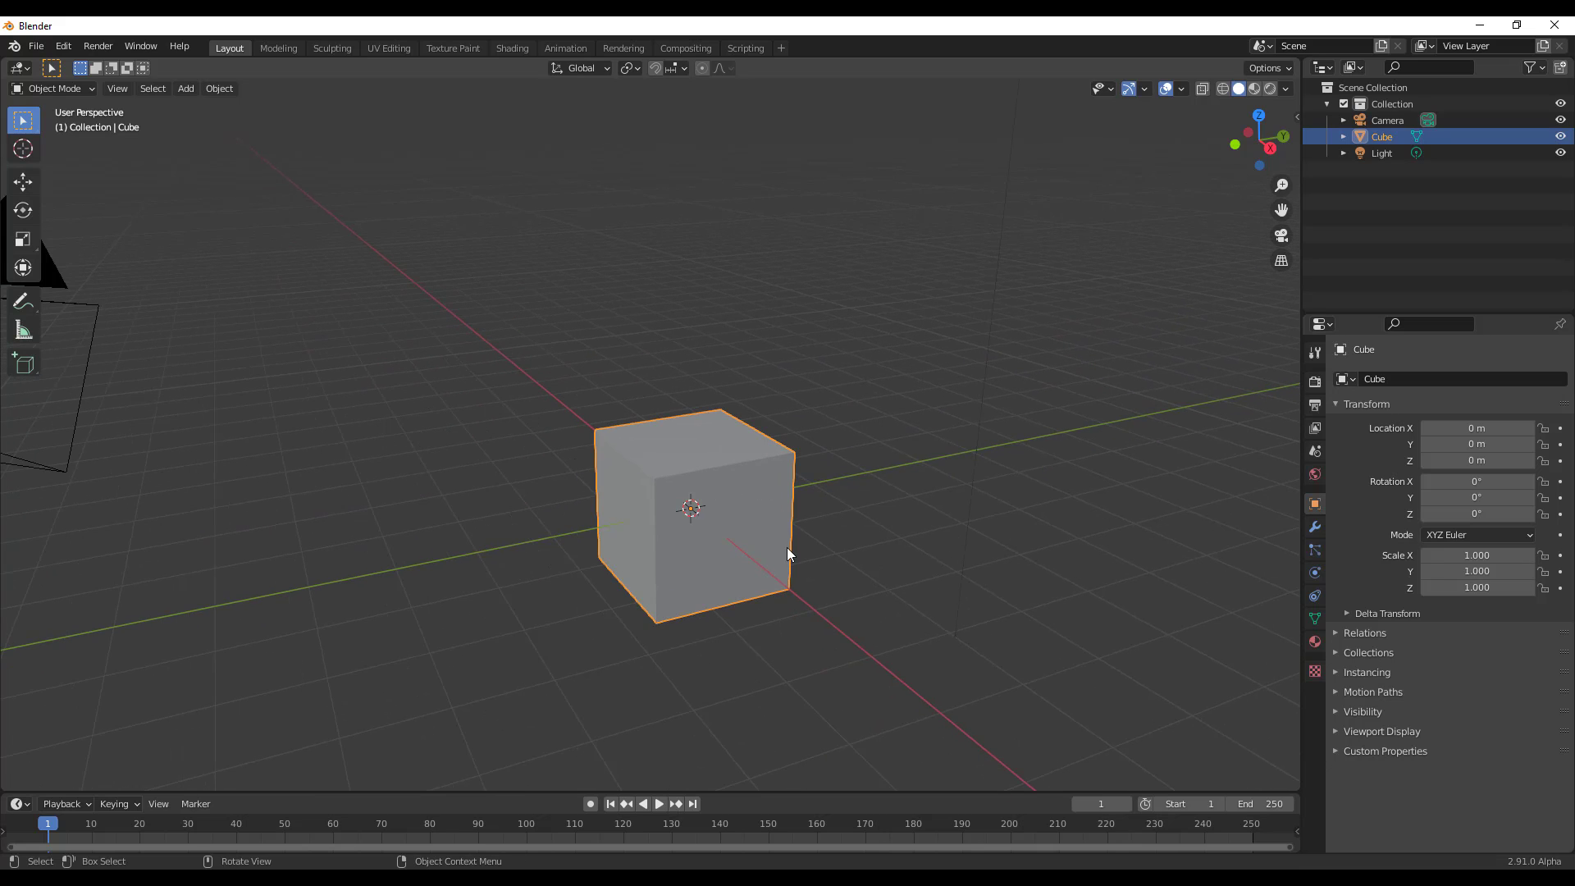
key("Tab")
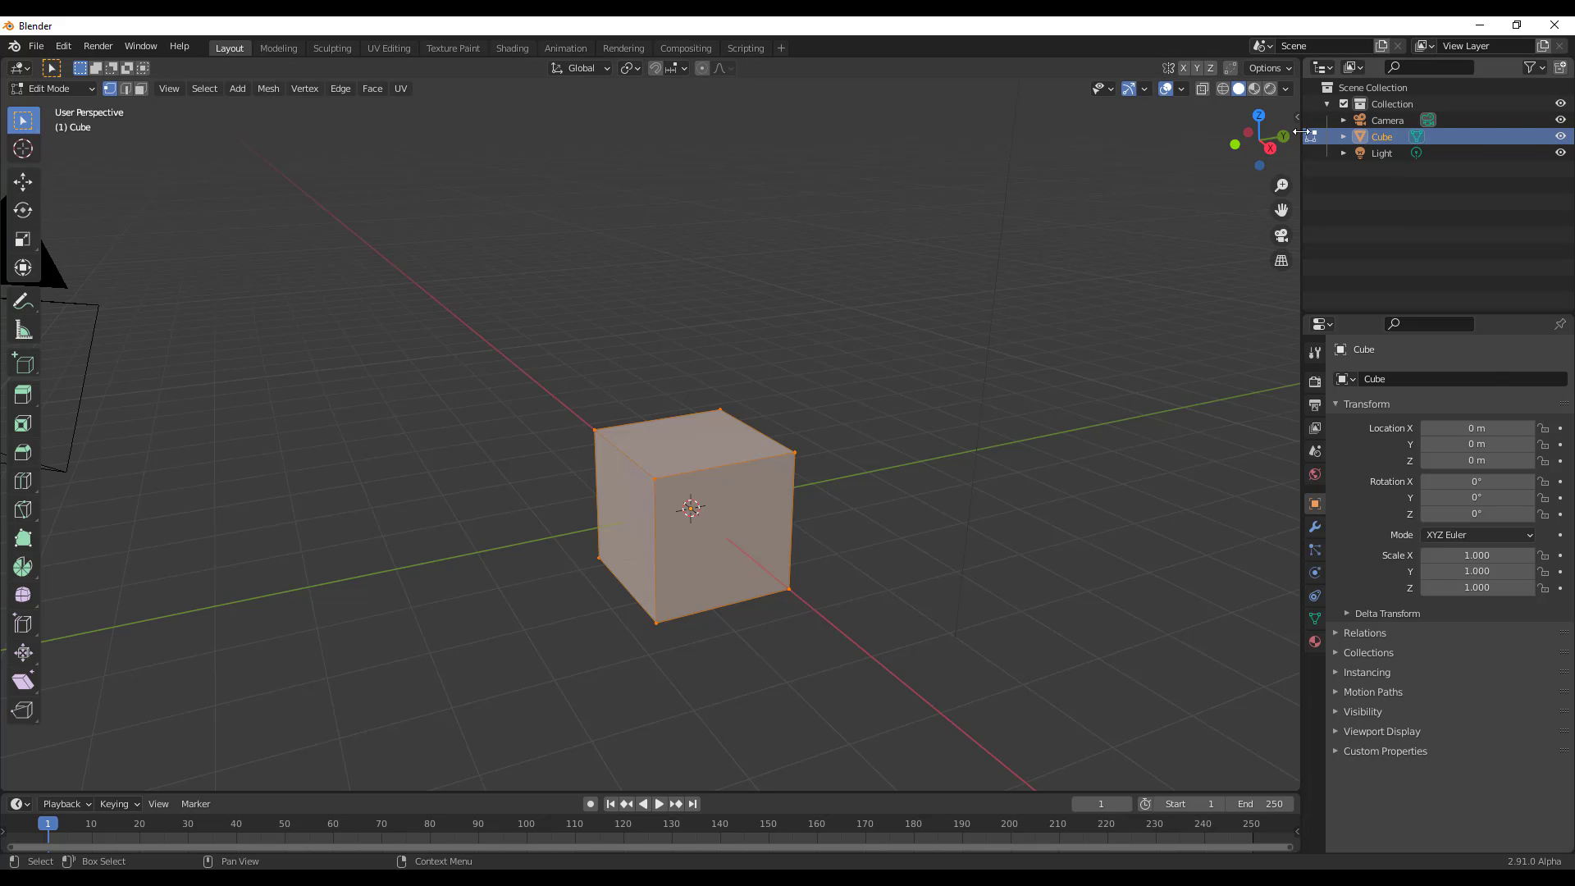
key("alt+a")
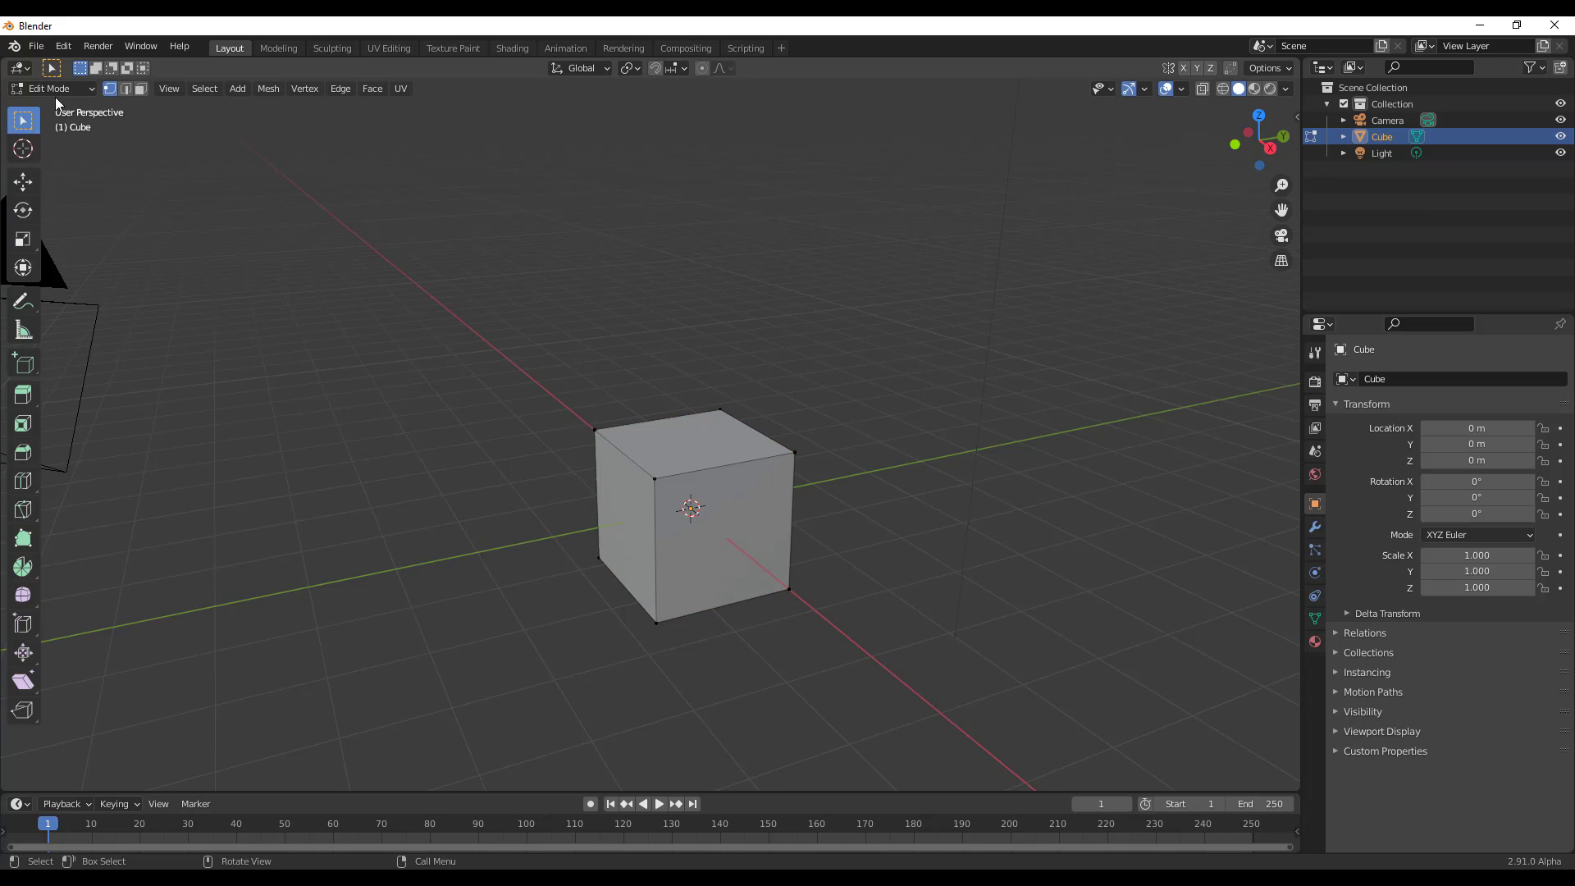
Switch the cube to Sculpt Mode, and toggle it into Edit Mode and back
key("Tab")
left_click(72, 89)
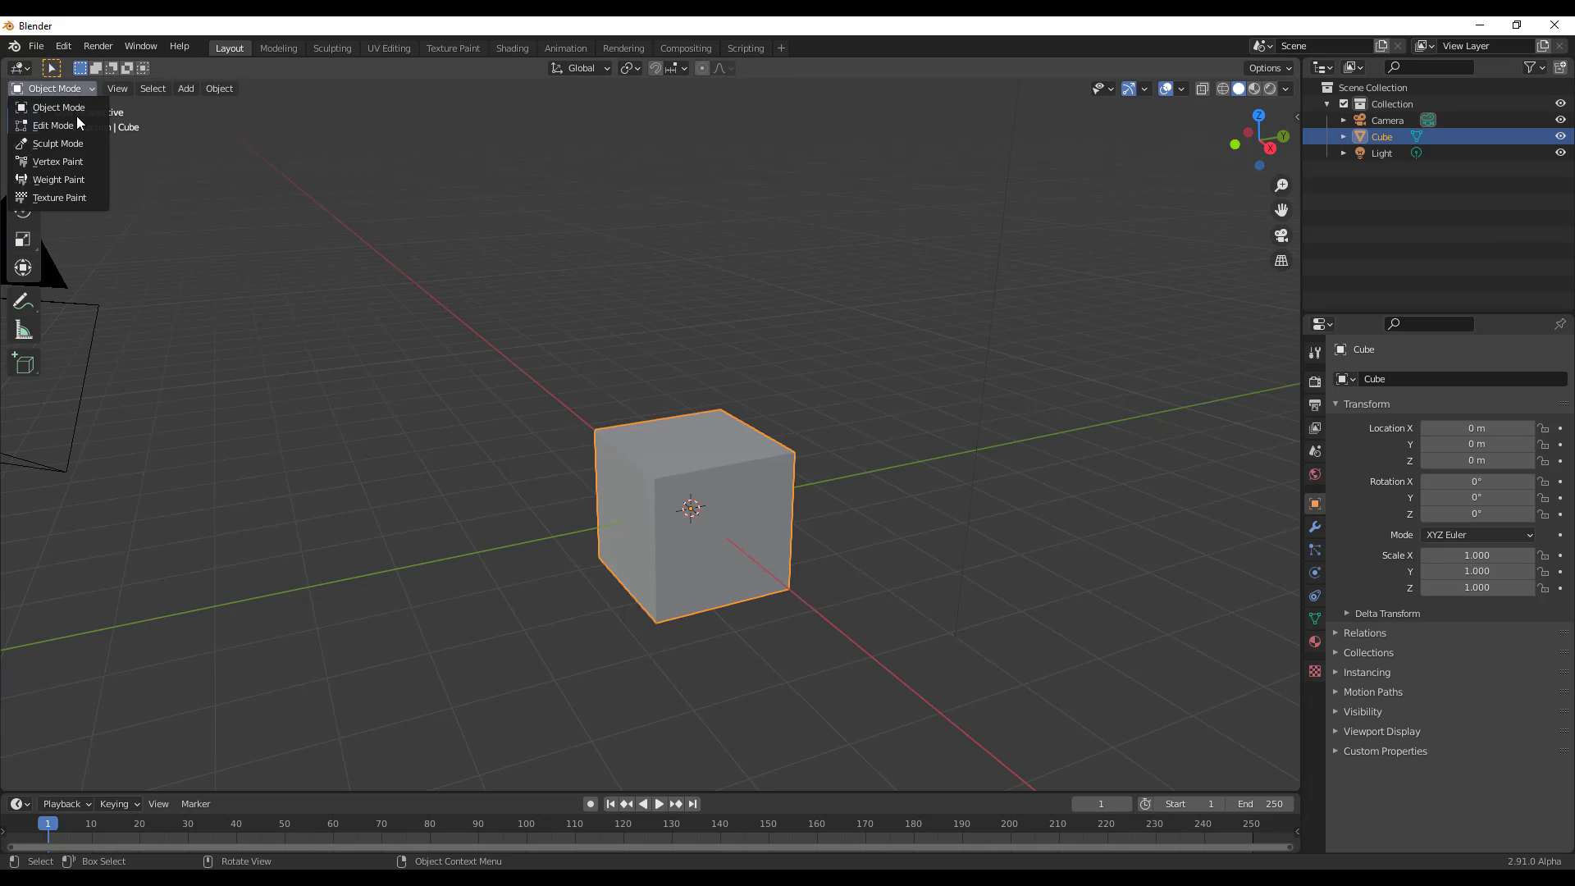
left_click(64, 143)
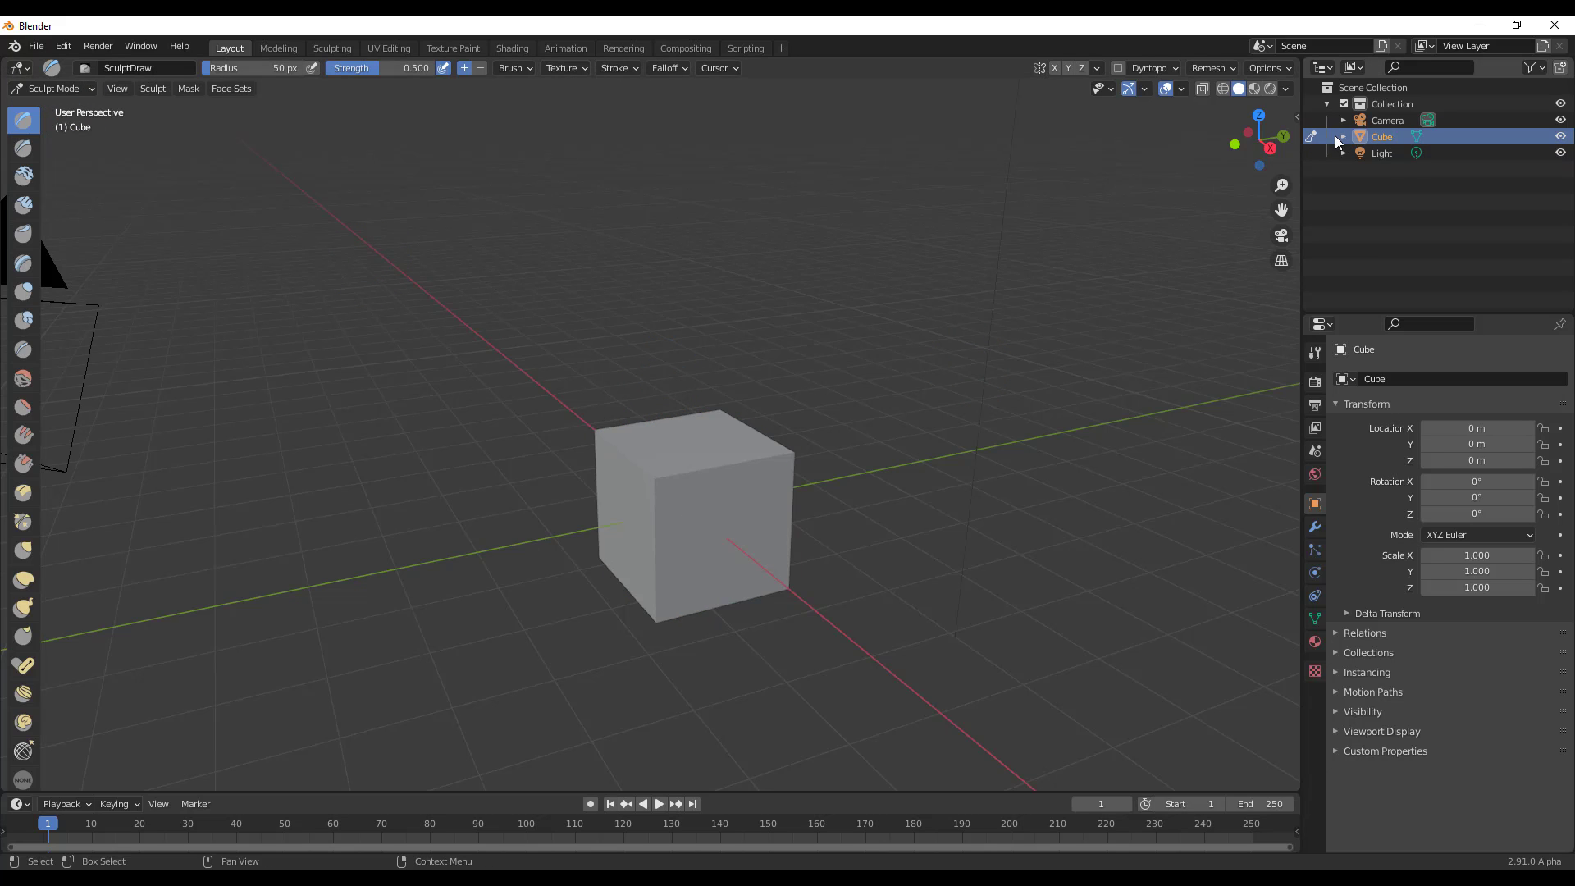
key("Tab")
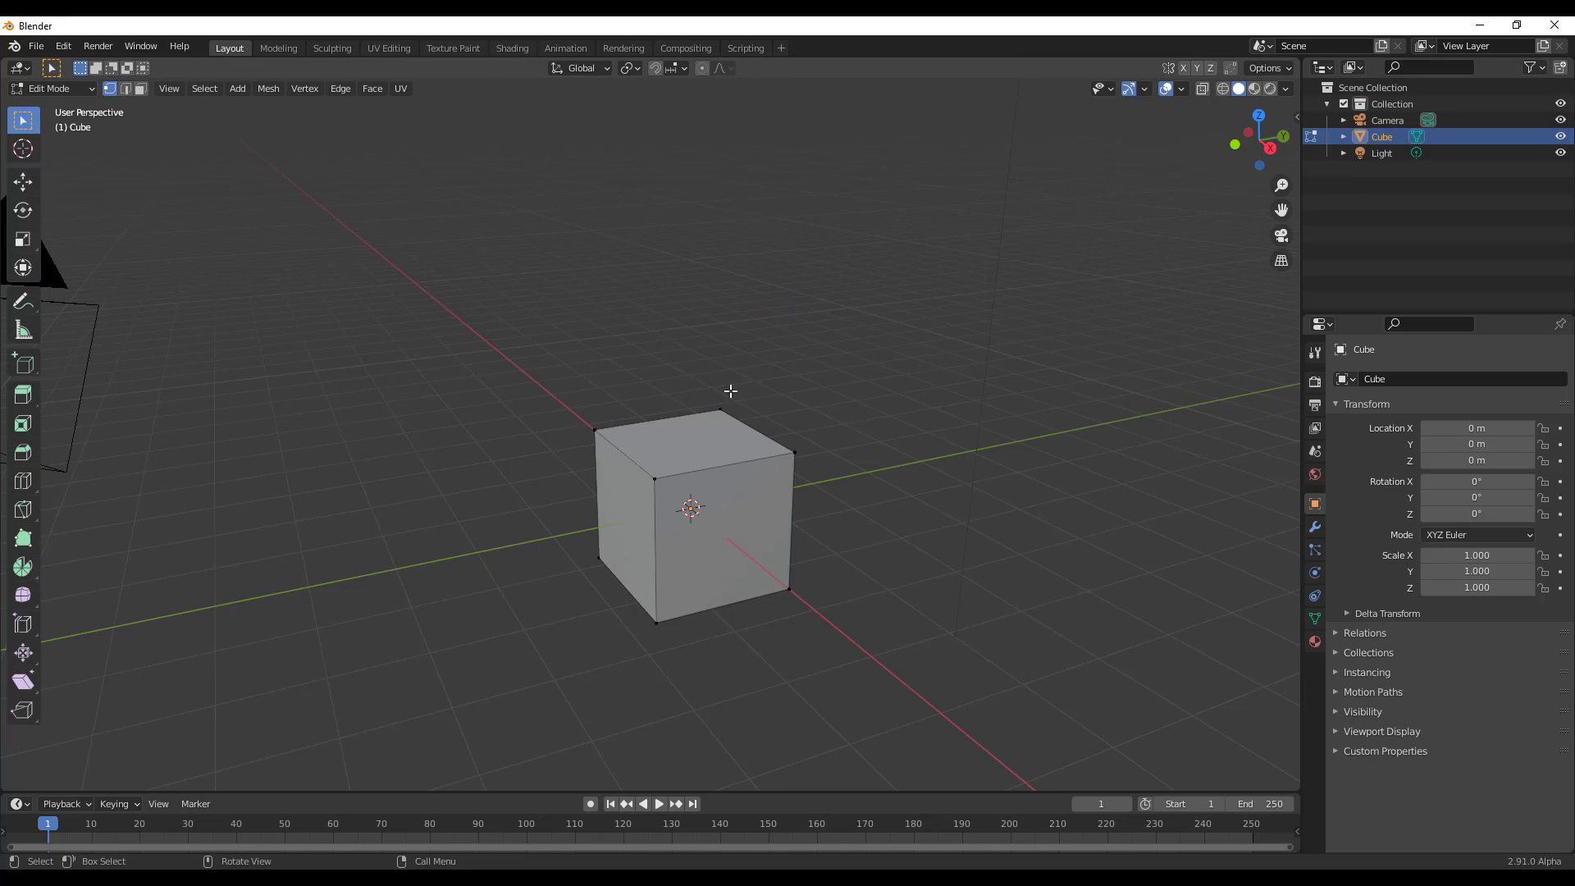
key("Tab")
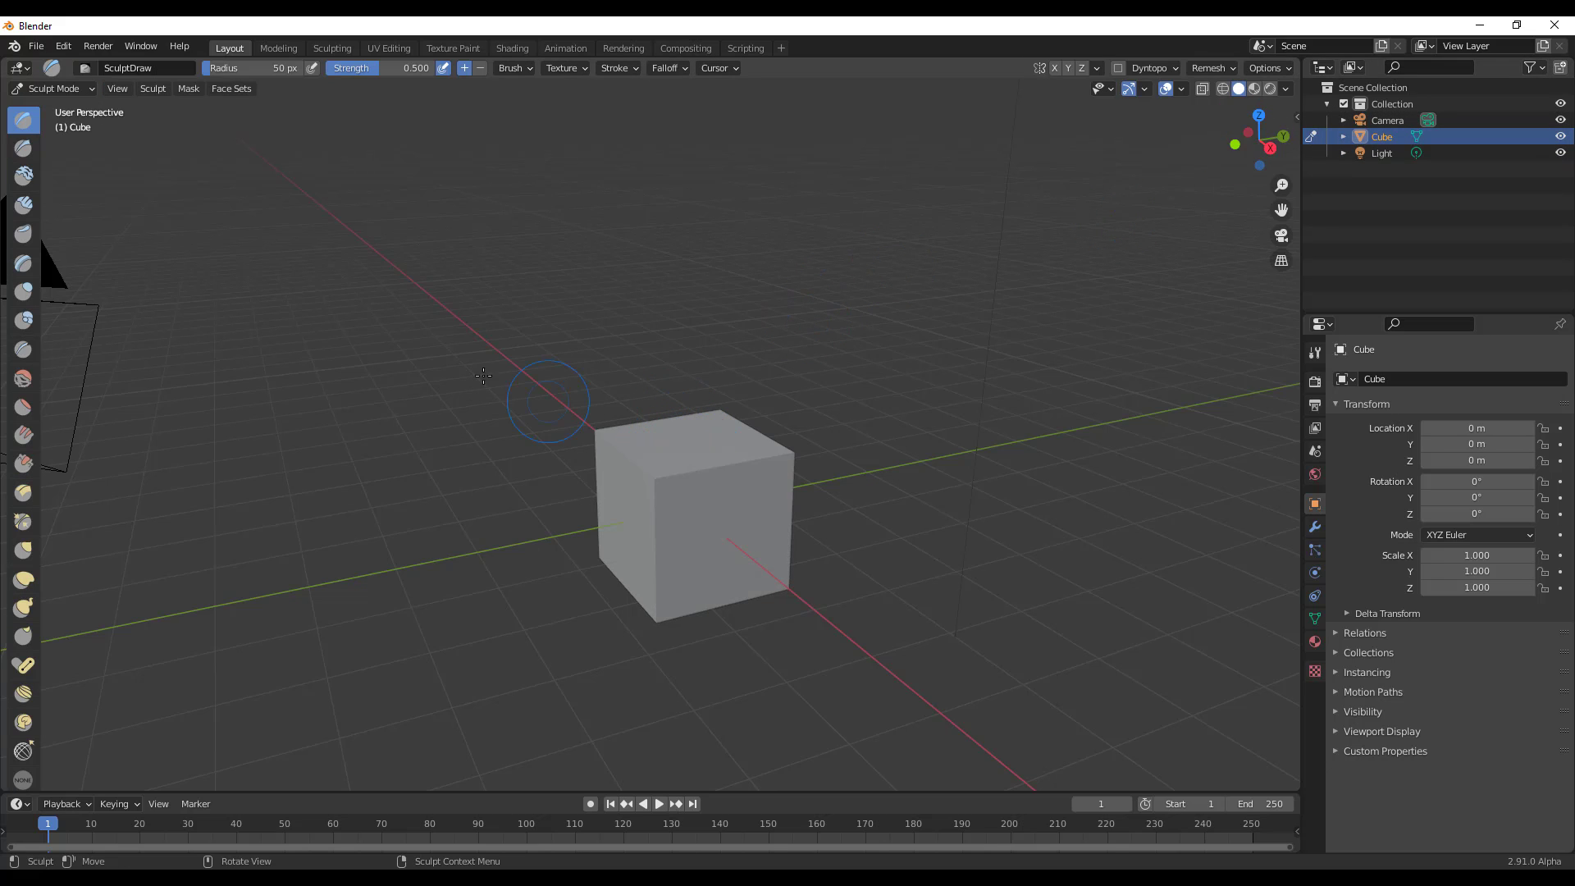
Return the cube to Object Mode
left_click(69, 89)
left_click(50, 109)
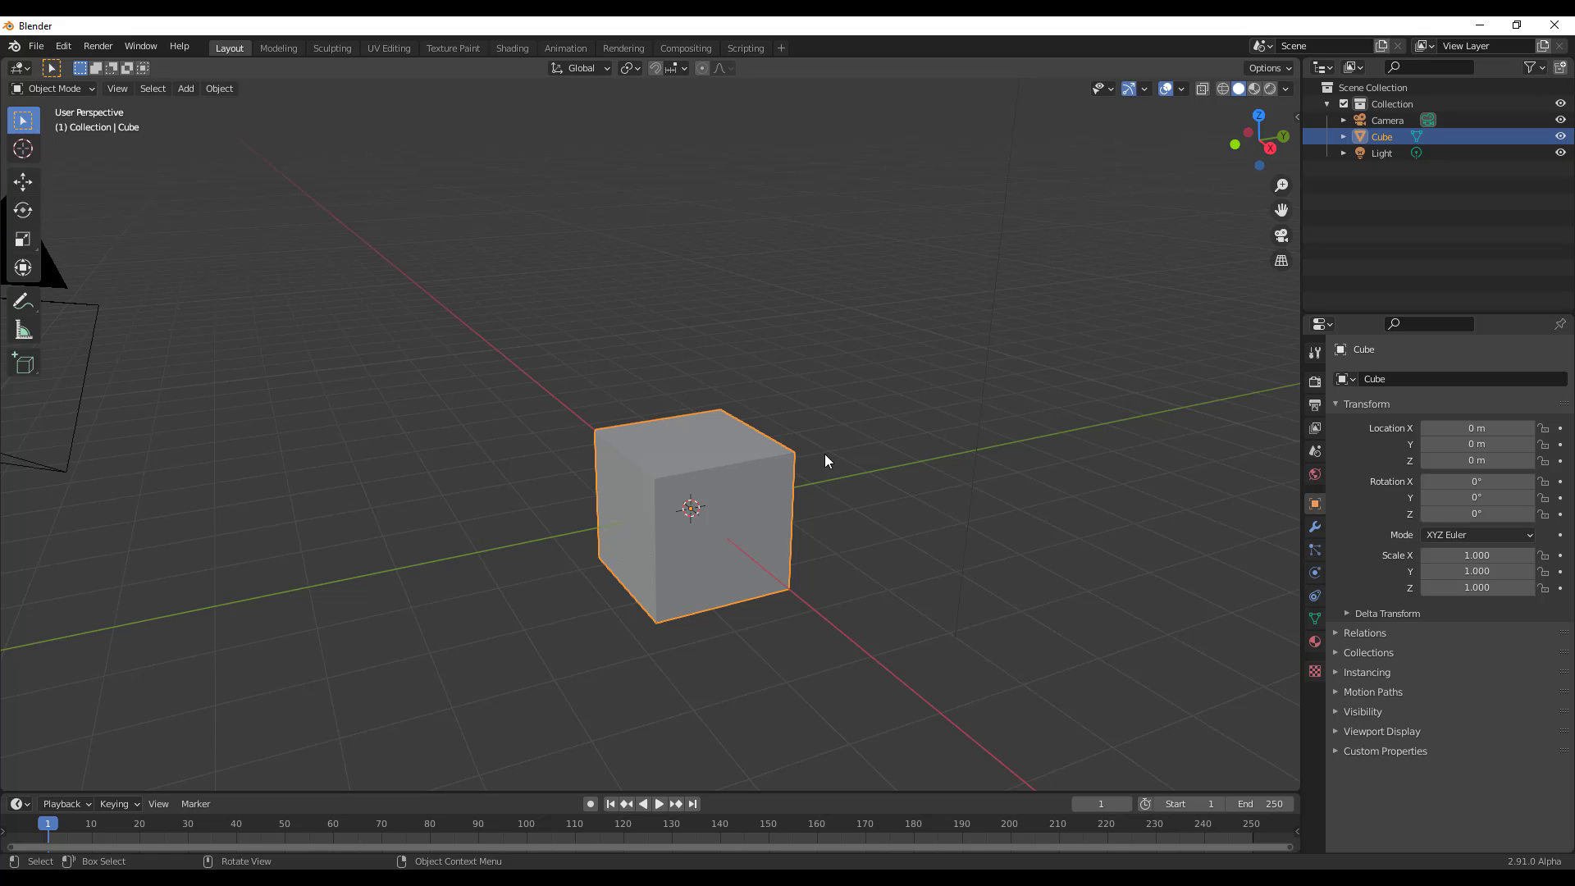
Display the modifier properties and add a Mirror modifier followed by a Subdivision Surface modifier to the half monkey head
left_click(1315, 526)
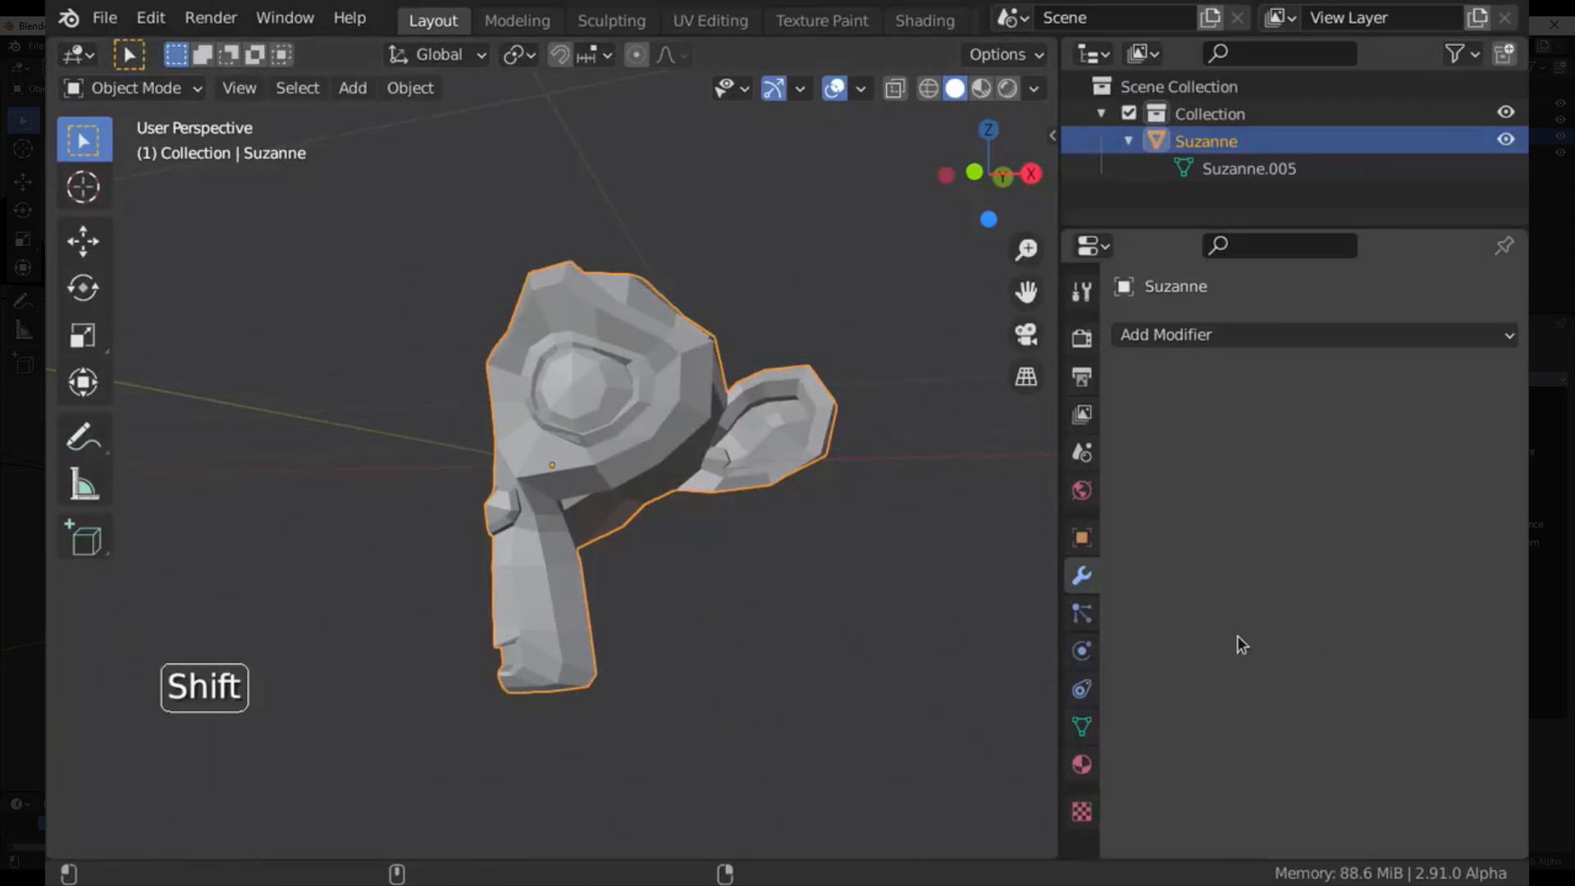
key("shift+a")
type("mirro")
key("Return")
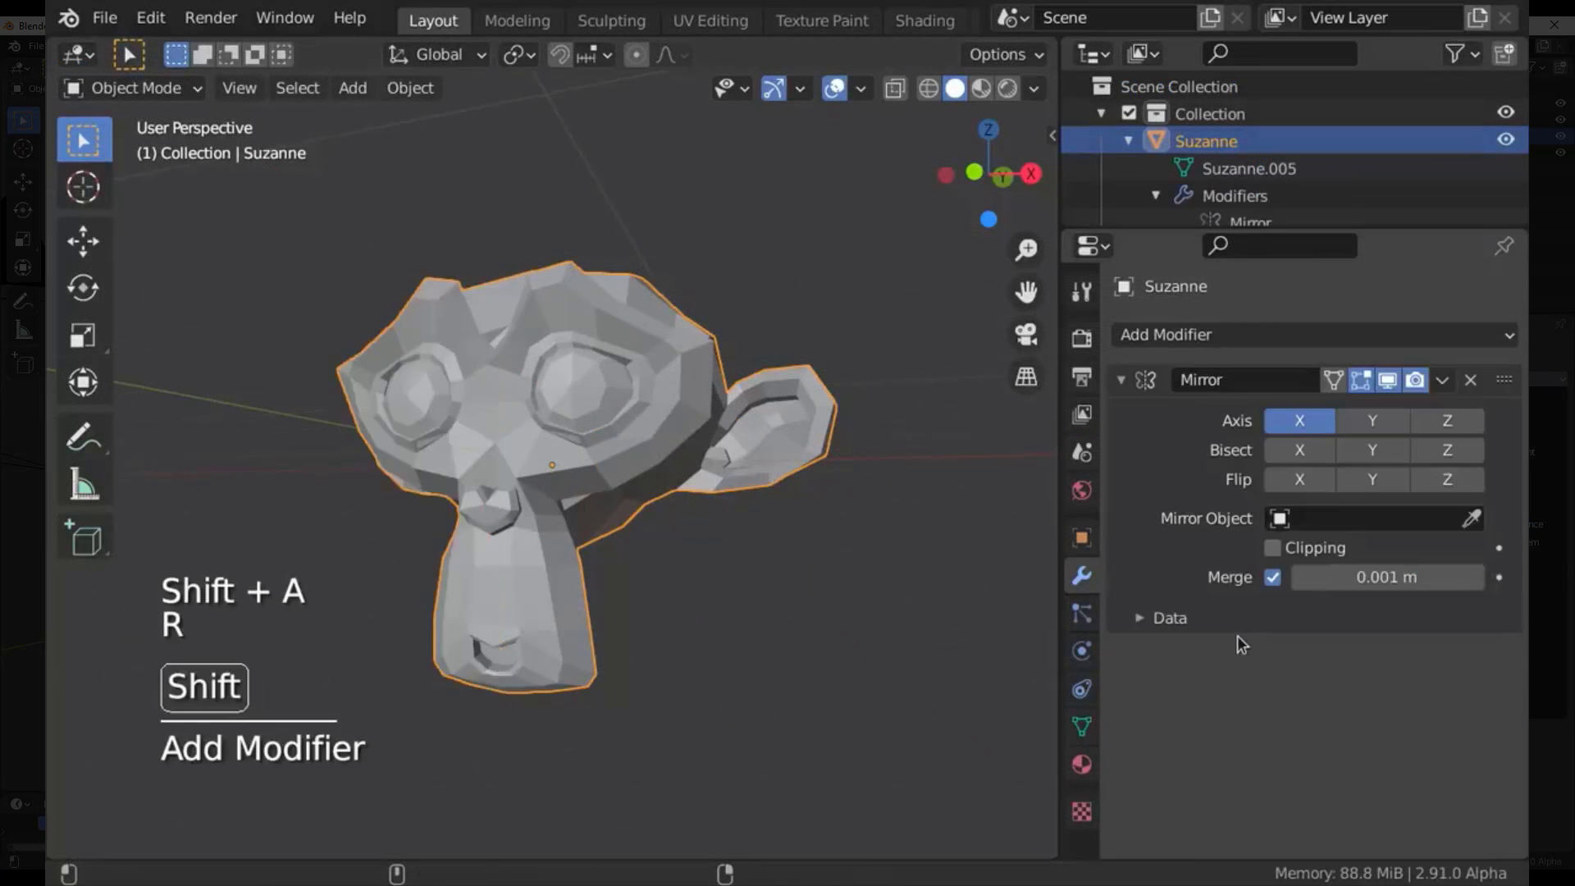
key("shift+a")
type("sub")
key("Return")
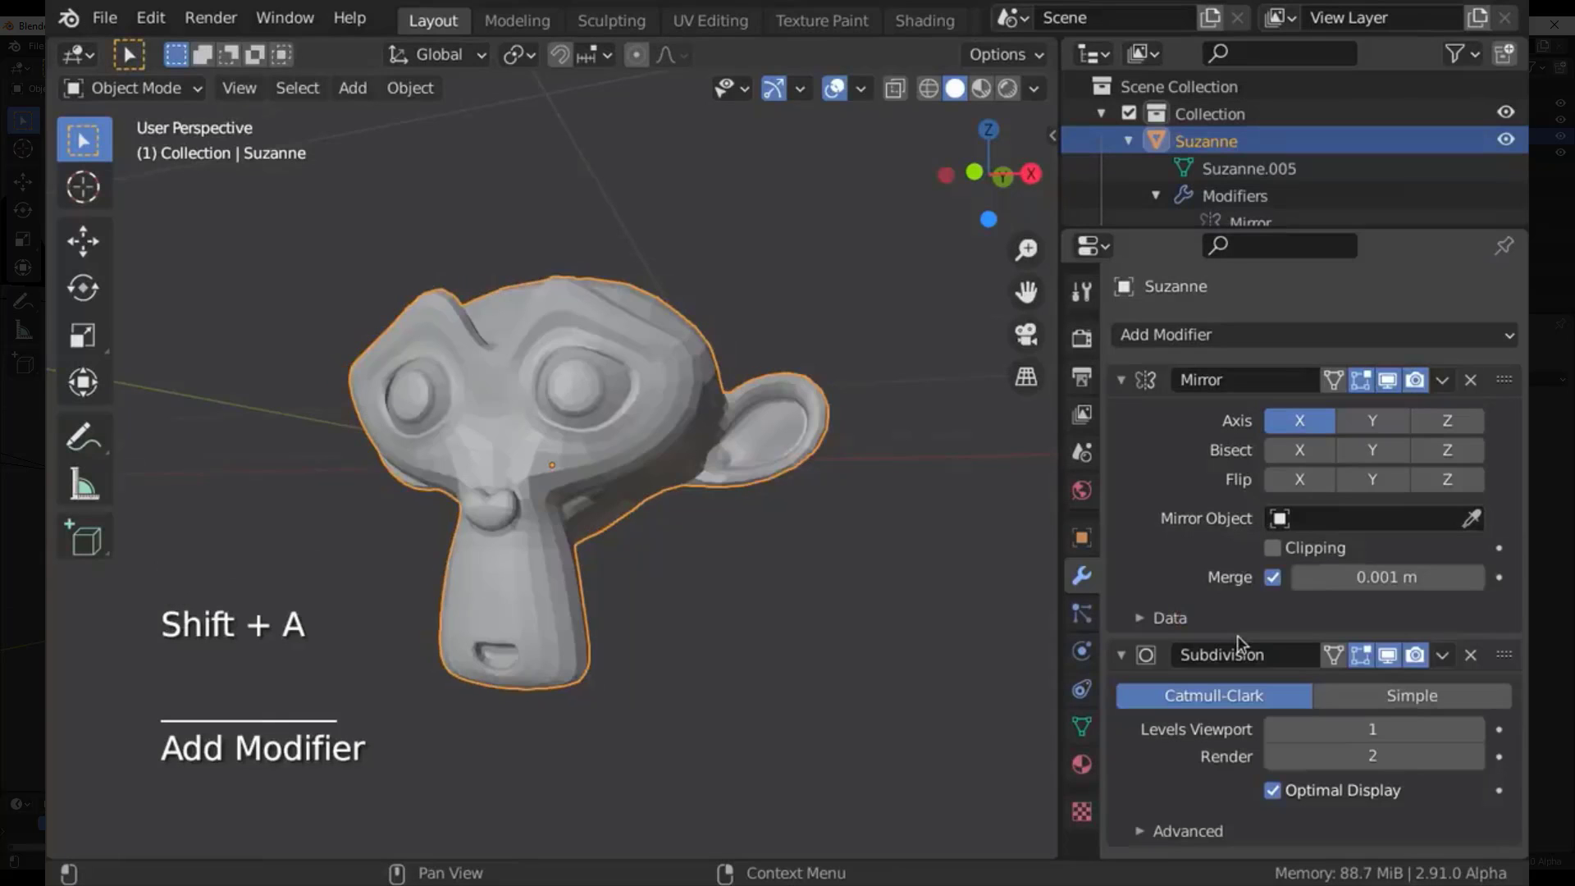
Apply the monkey head's Mirror modifier and then its Subdivision modifier
key("ctrl+a")
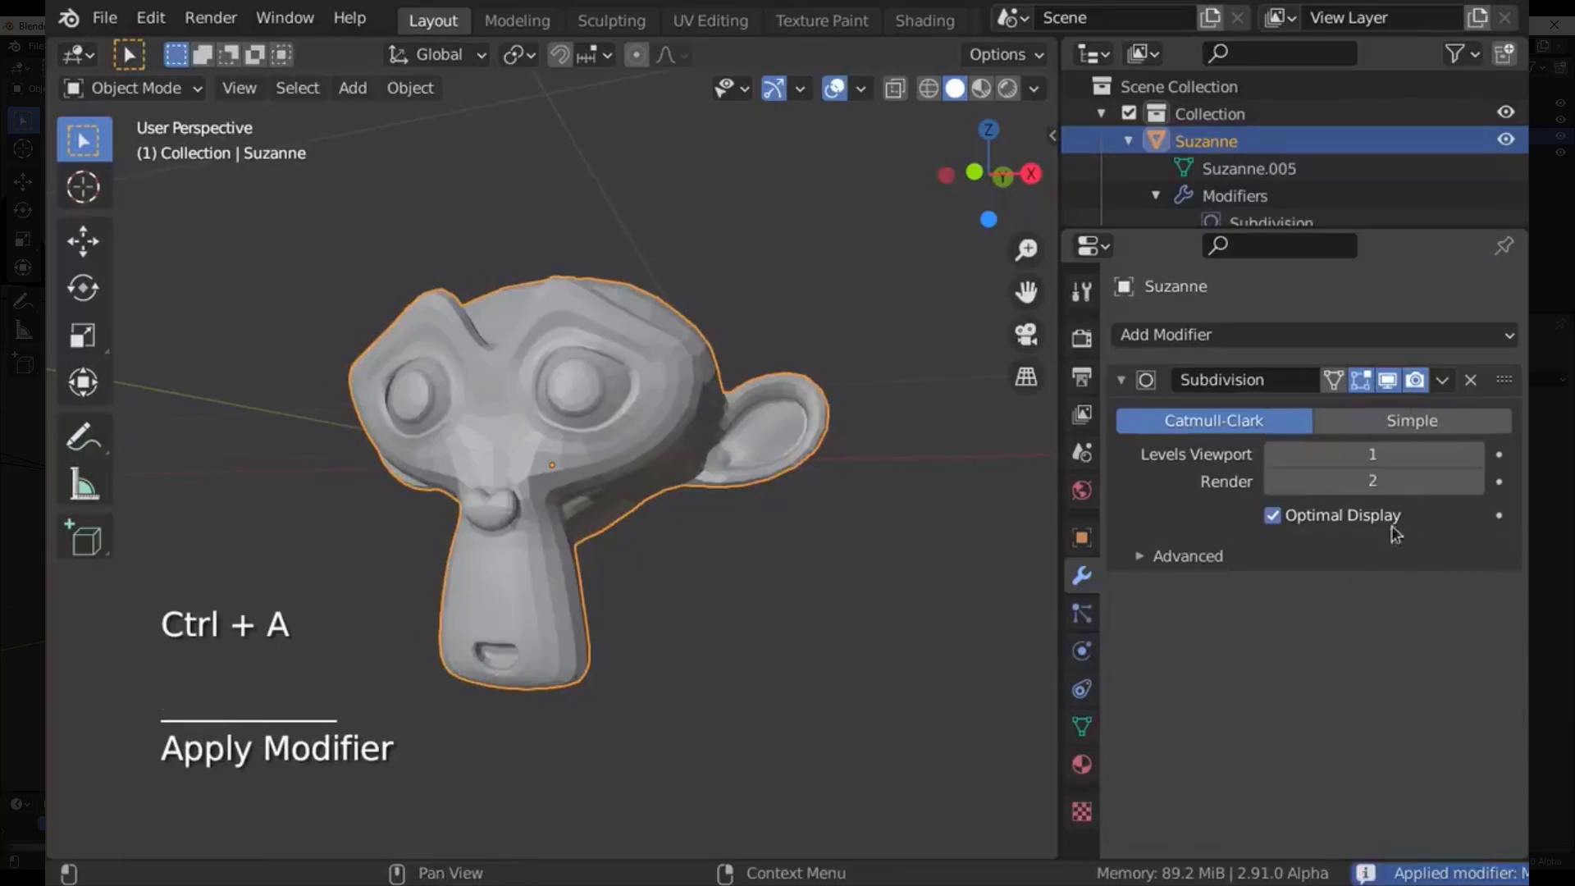
left_click(1477, 456)
key("ctrl+a")
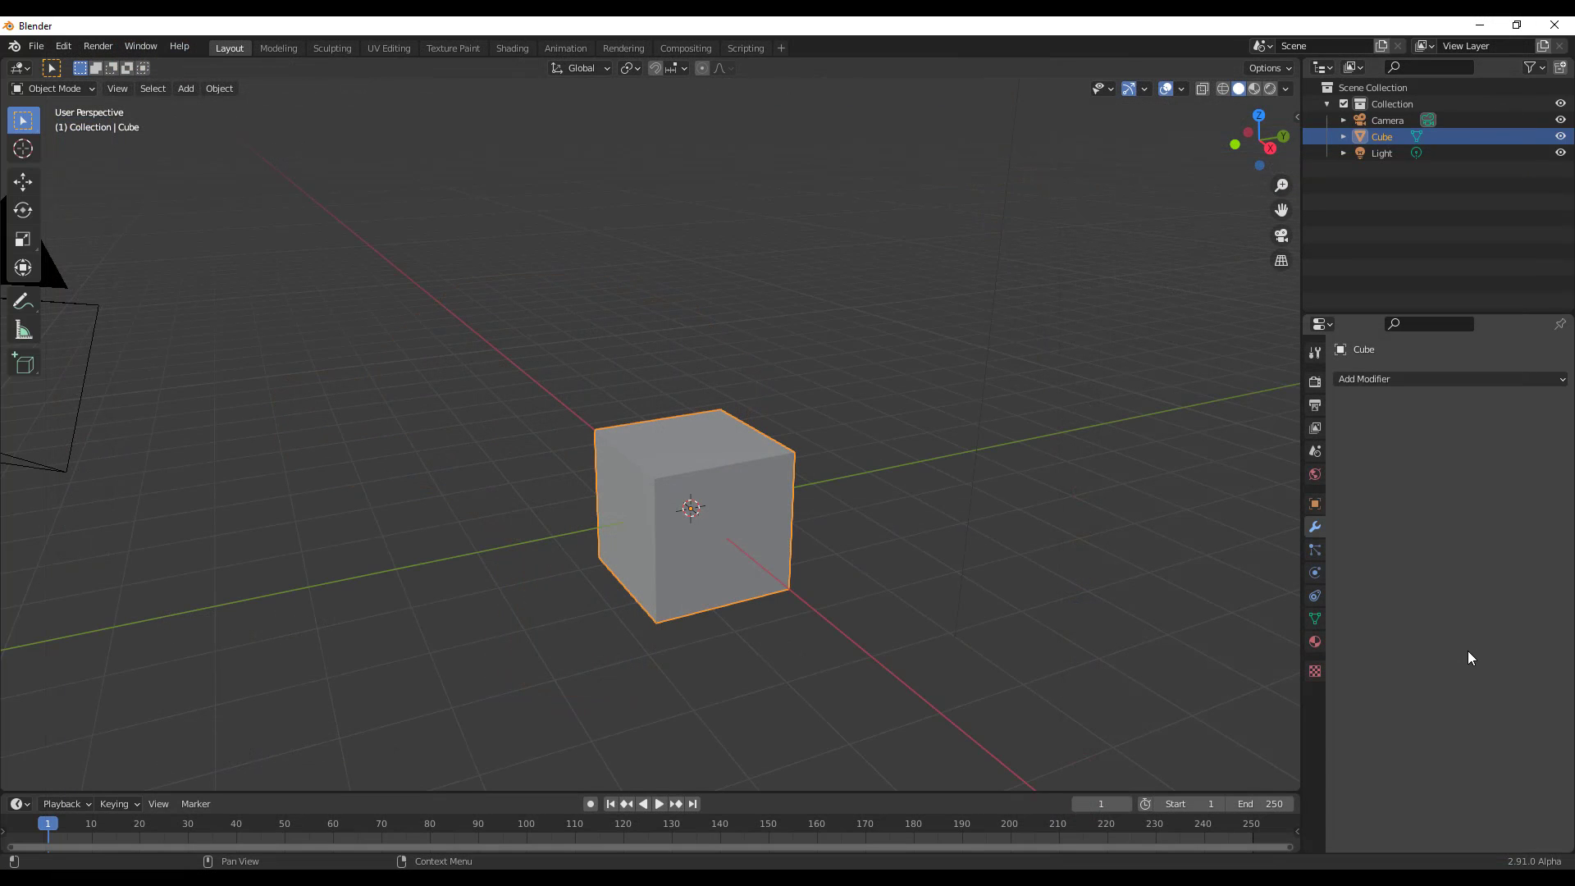
Add a Subdivision Surface modifier to the cube and look at its extra options
left_click(1413, 381)
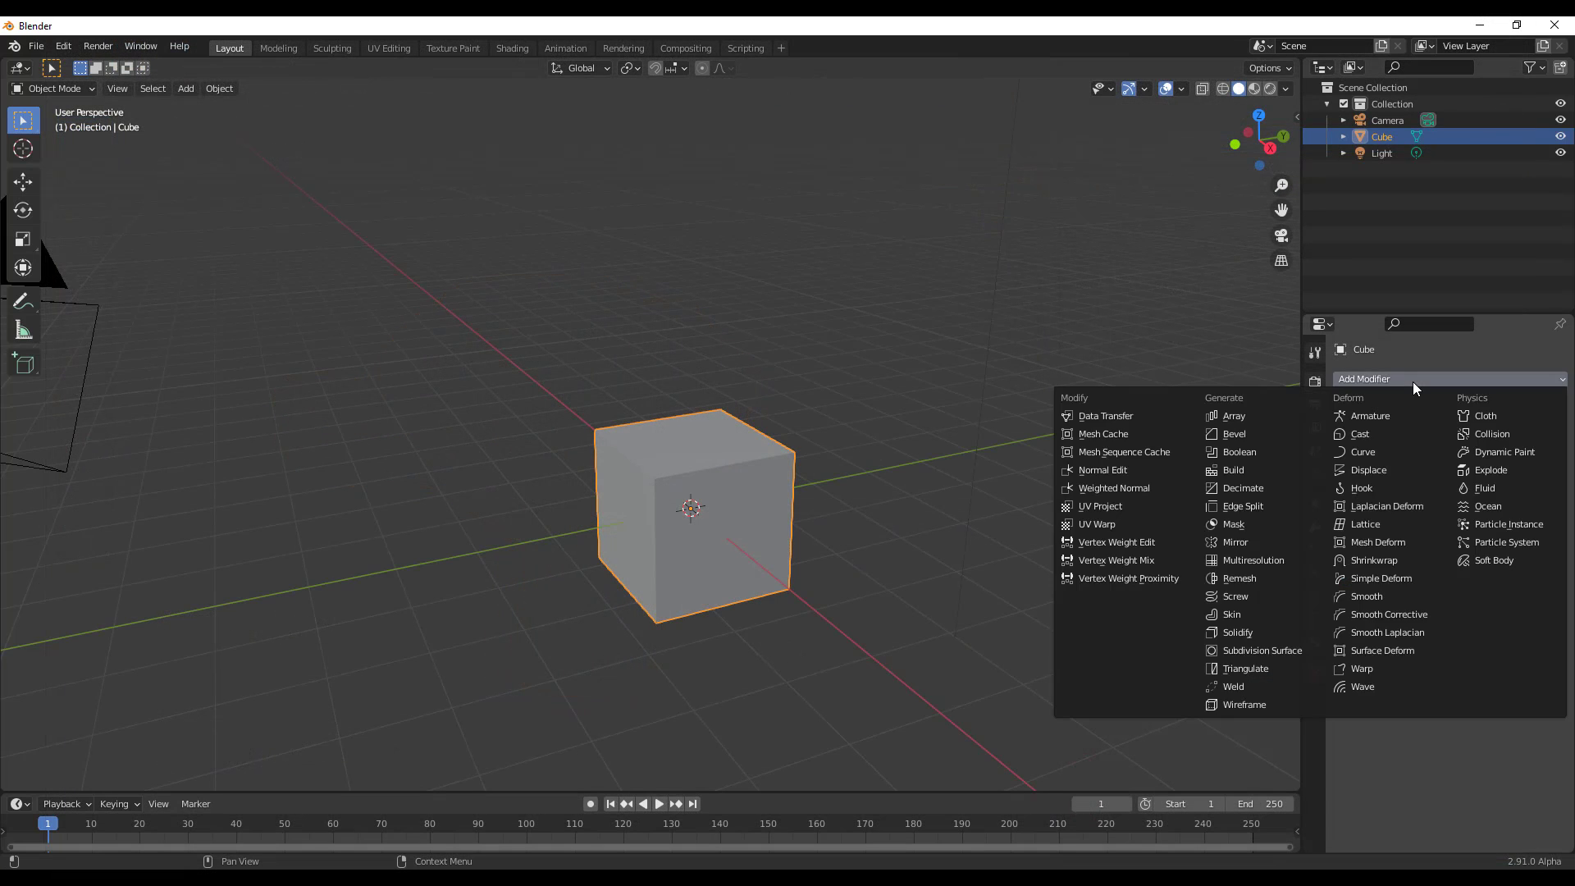
left_click(1244, 651)
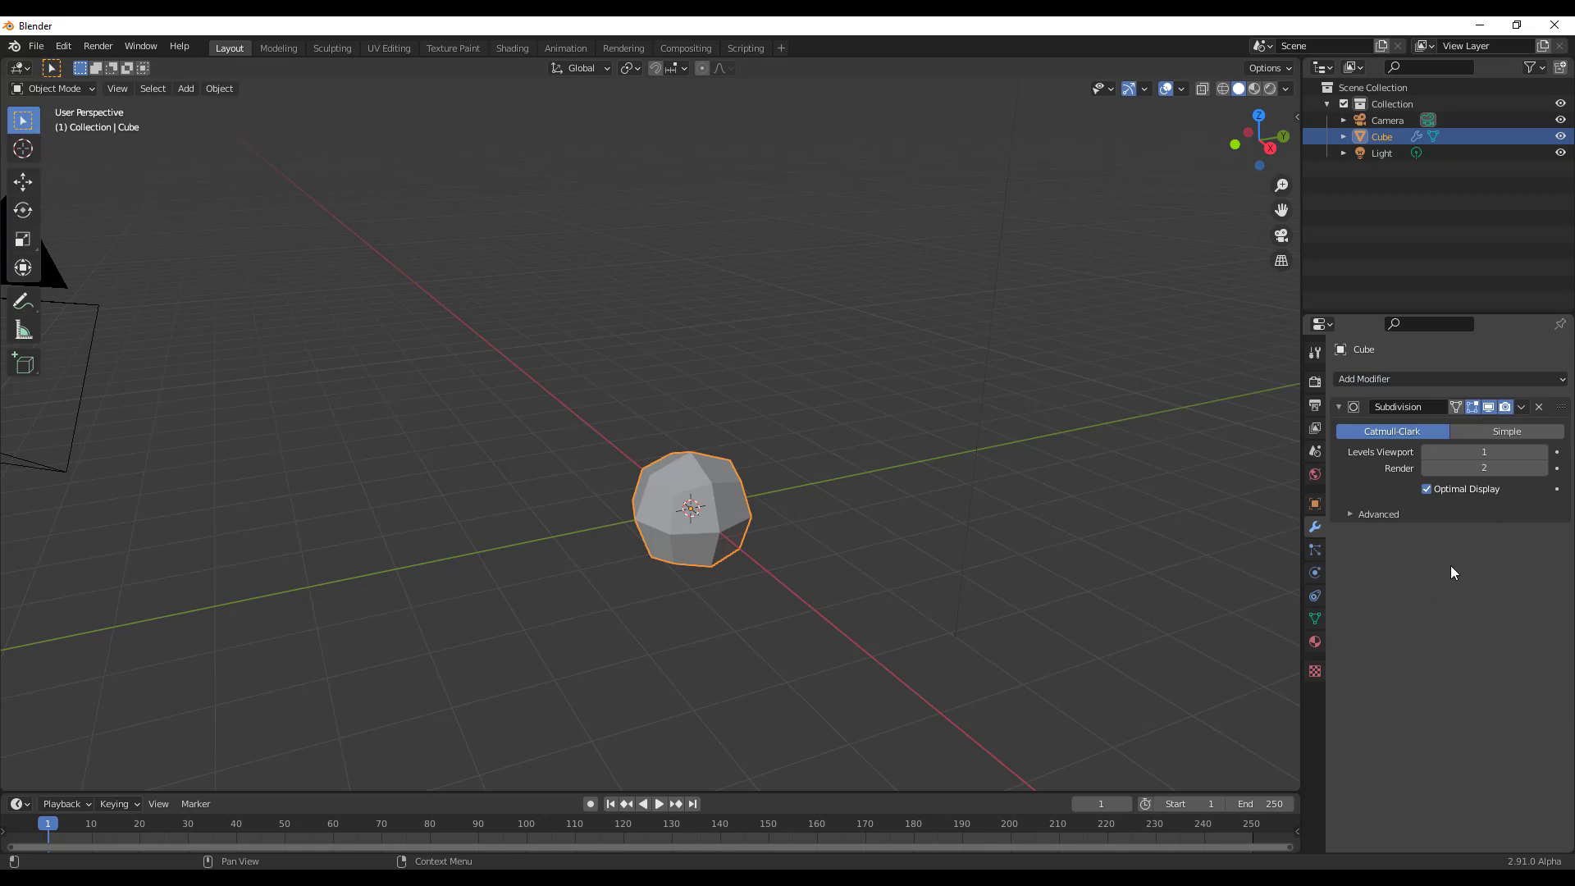
left_click(1522, 407)
left_click(1522, 407)
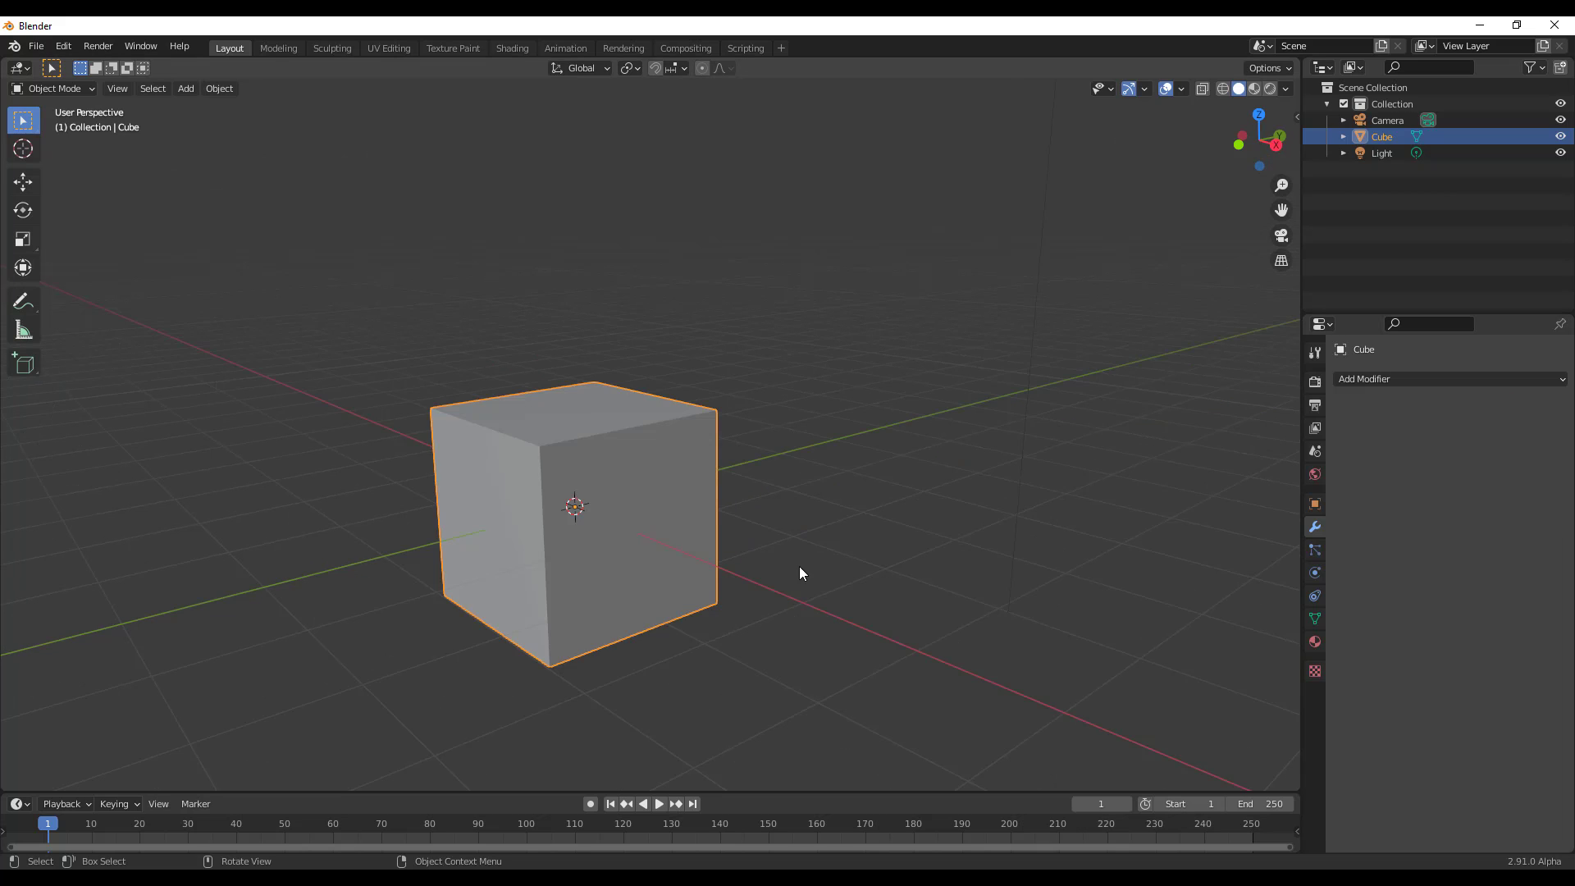
Deselect the cube and add an empty Volume object to the scene
scroll(801, 572, "down", 4)
scroll(820, 579, "up", 5)
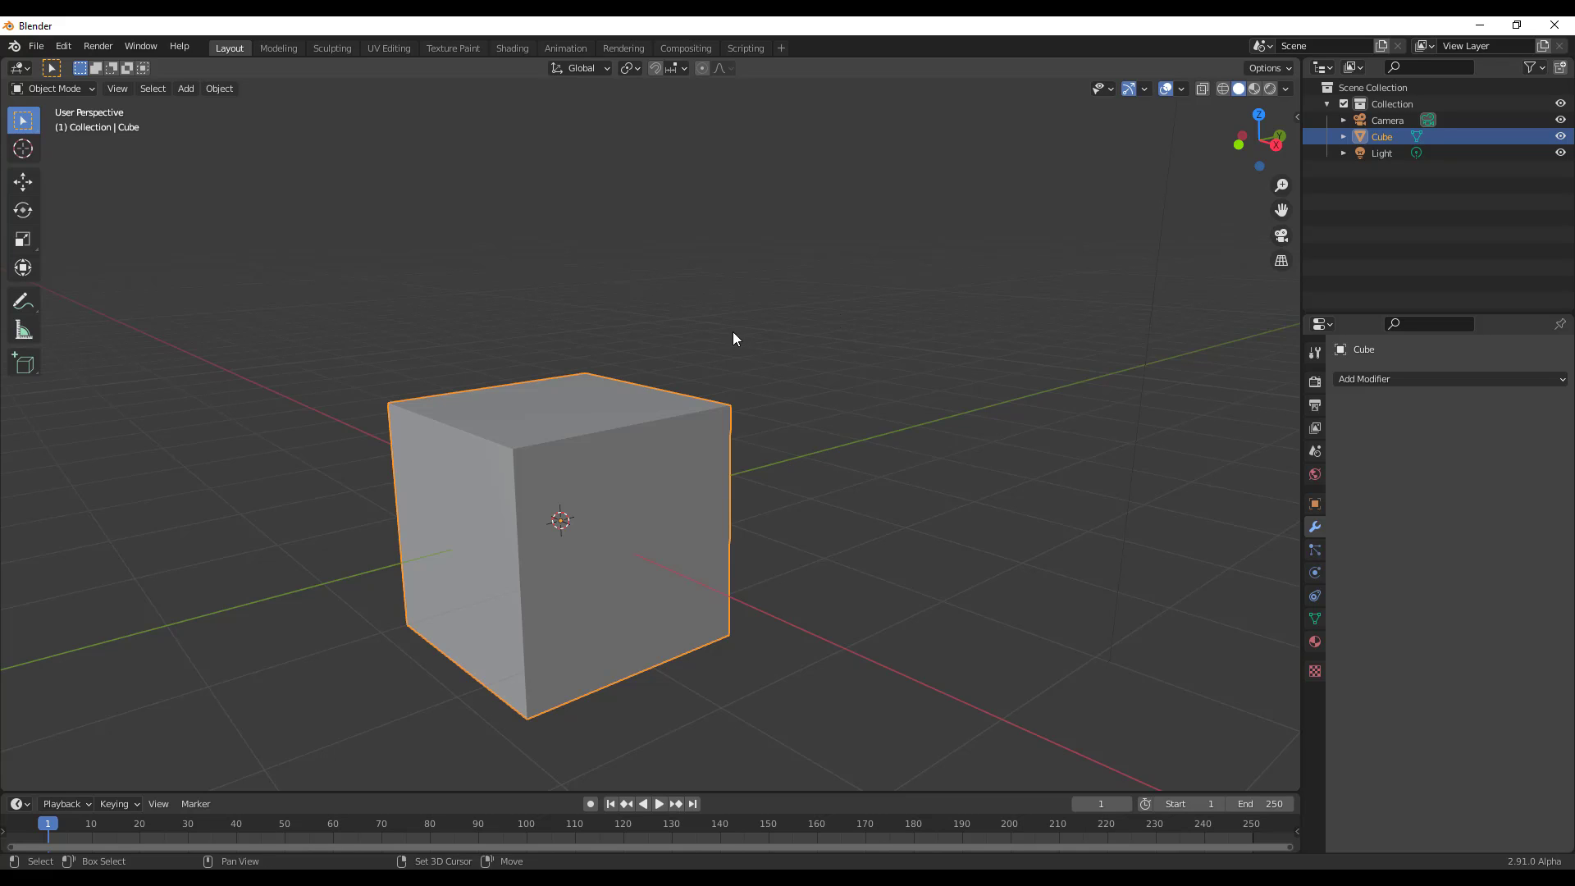
left_click(796, 234)
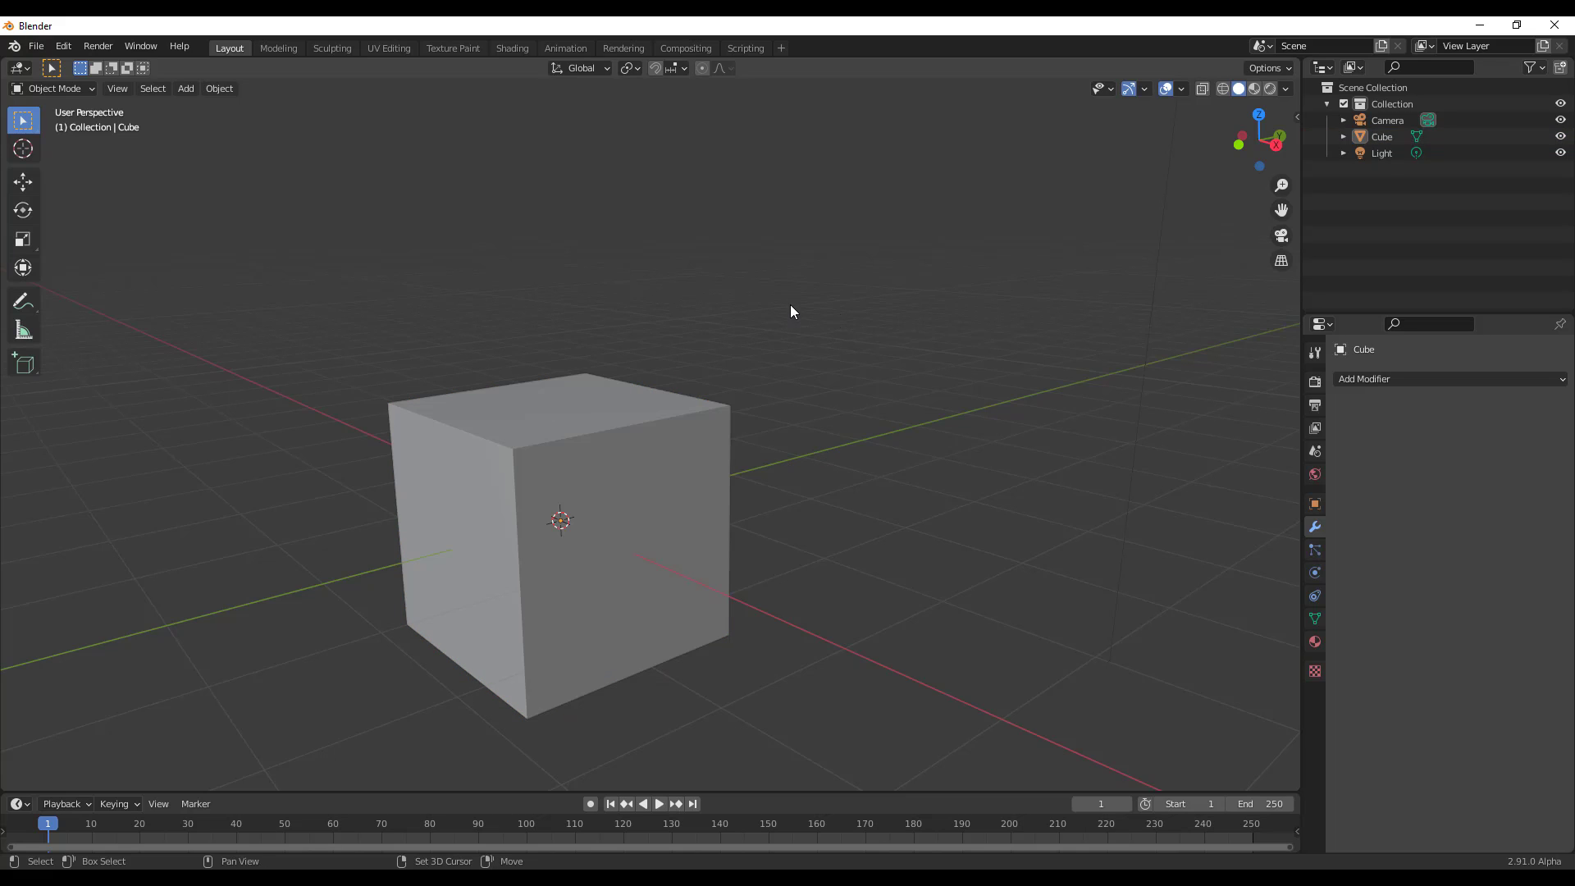
key("shift+a")
mouse_move(789, 304)
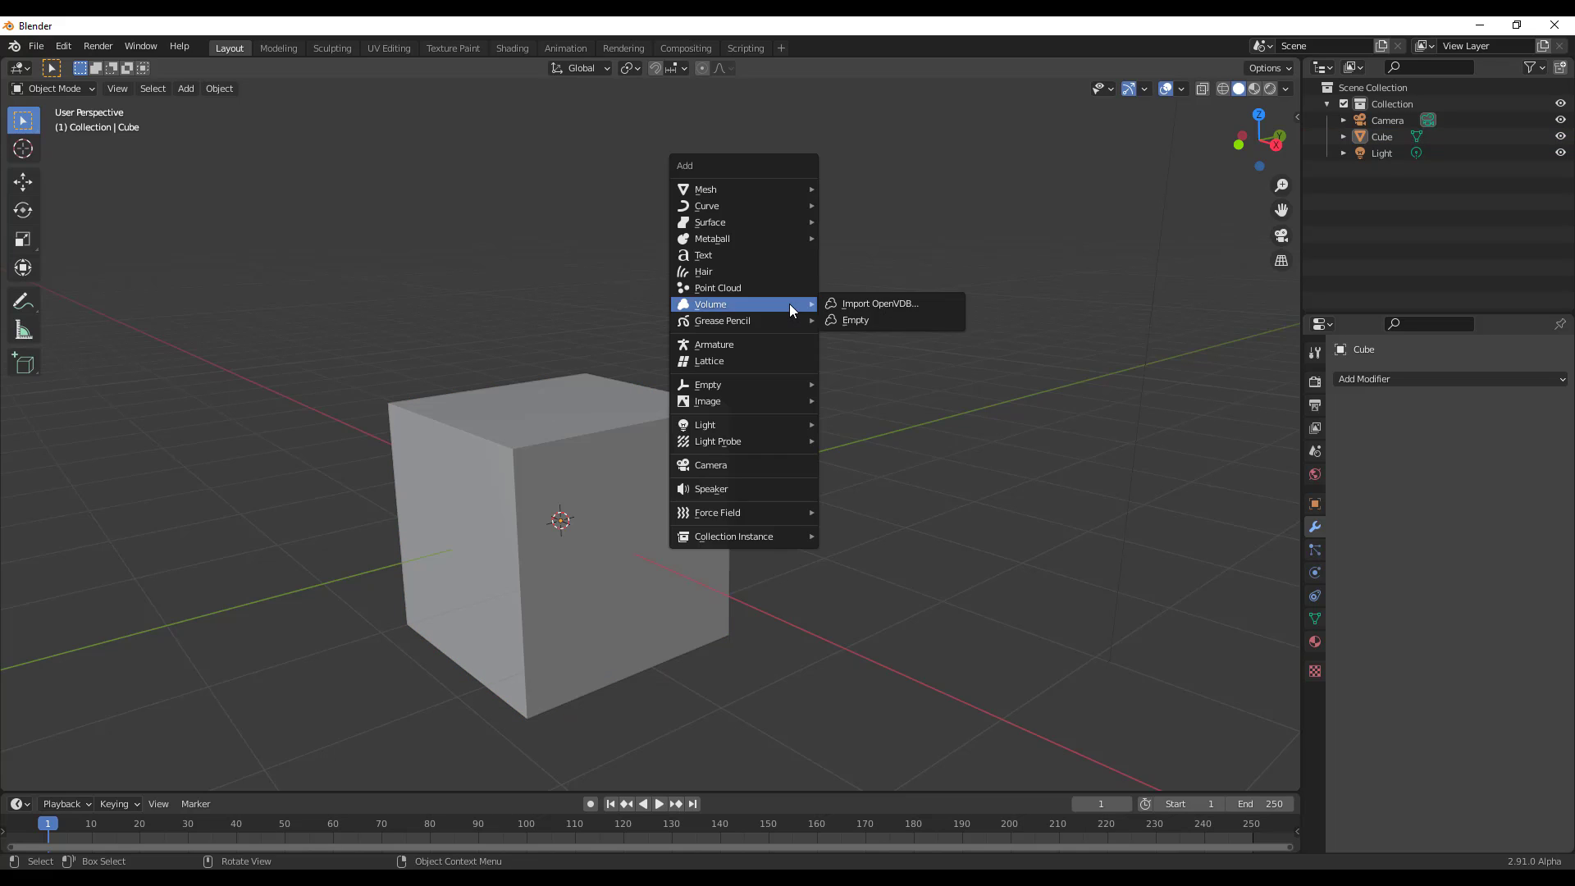
left_click(874, 318)
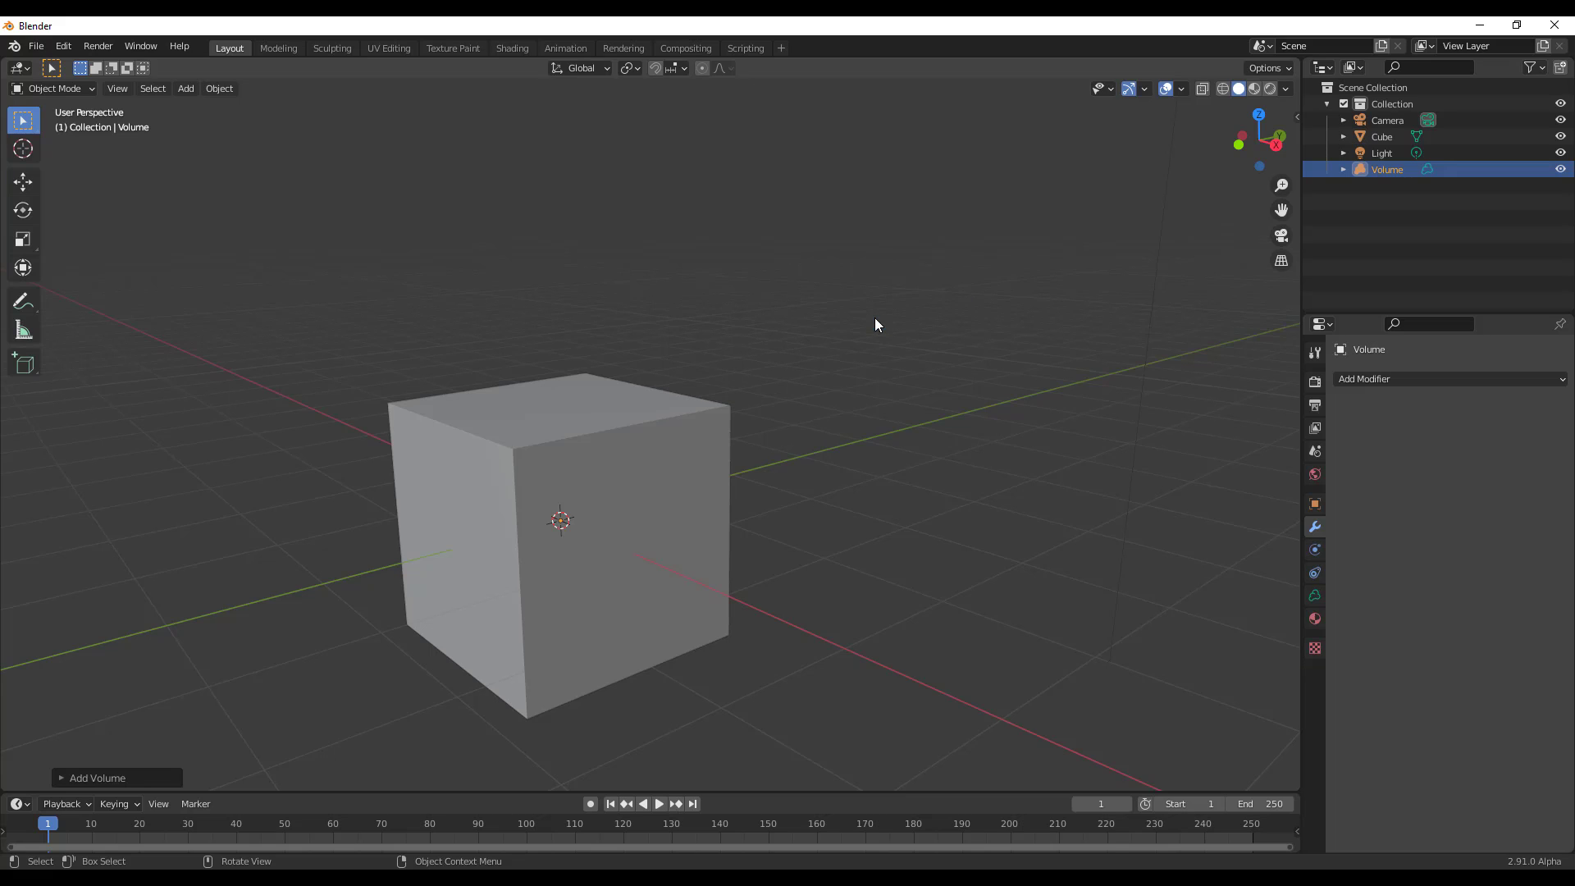
Give the volume a Mesh to Volume modifier with Cube as its object and a density of 10.1
left_click(1382, 382)
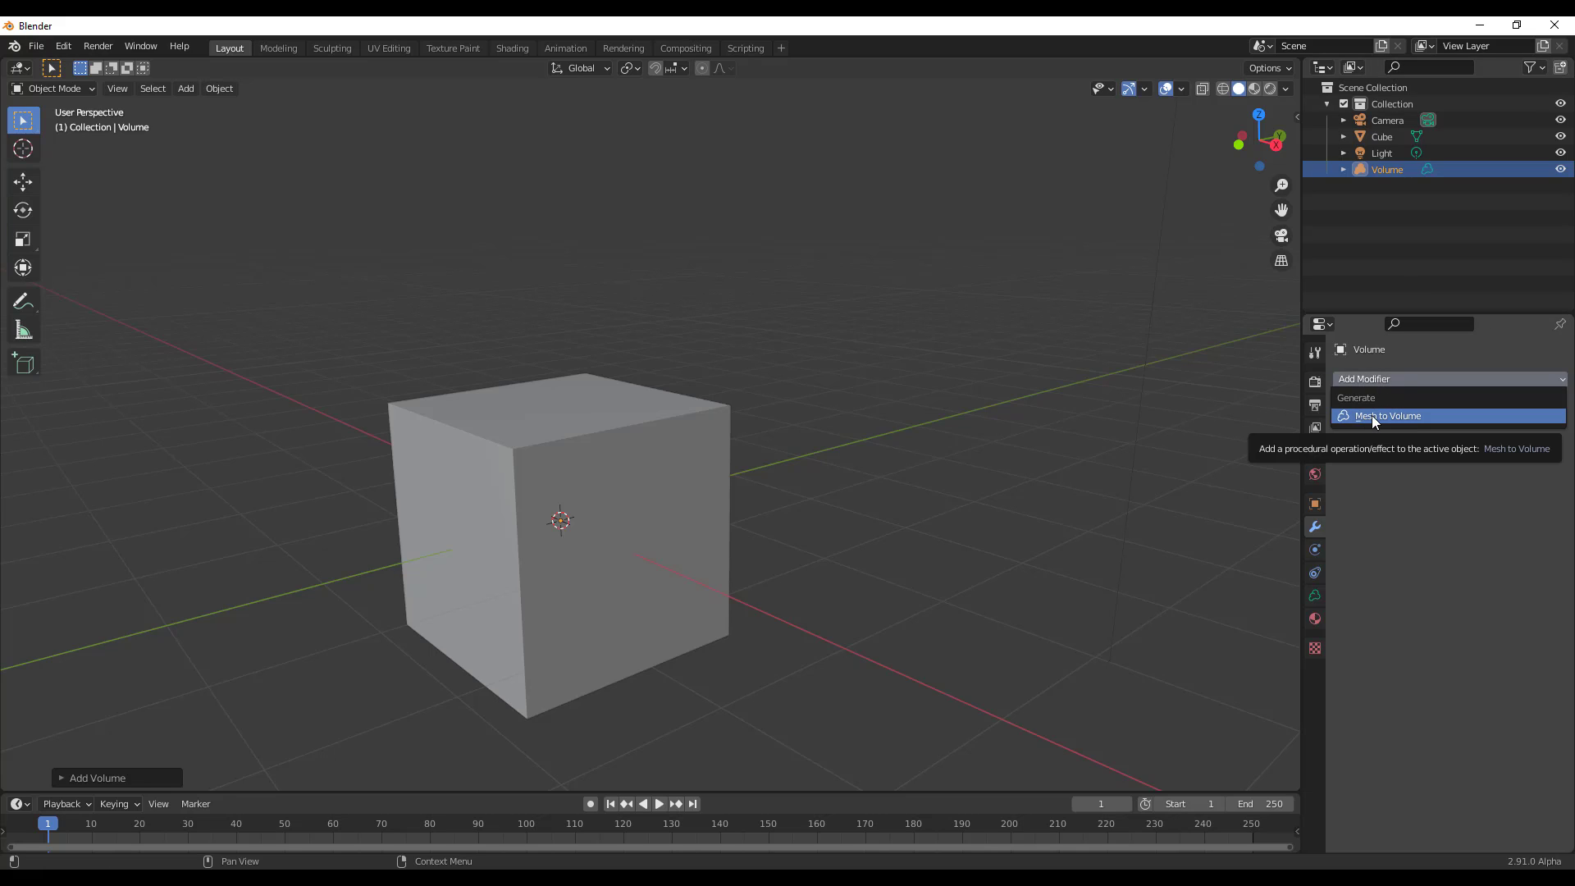
left_click(1372, 415)
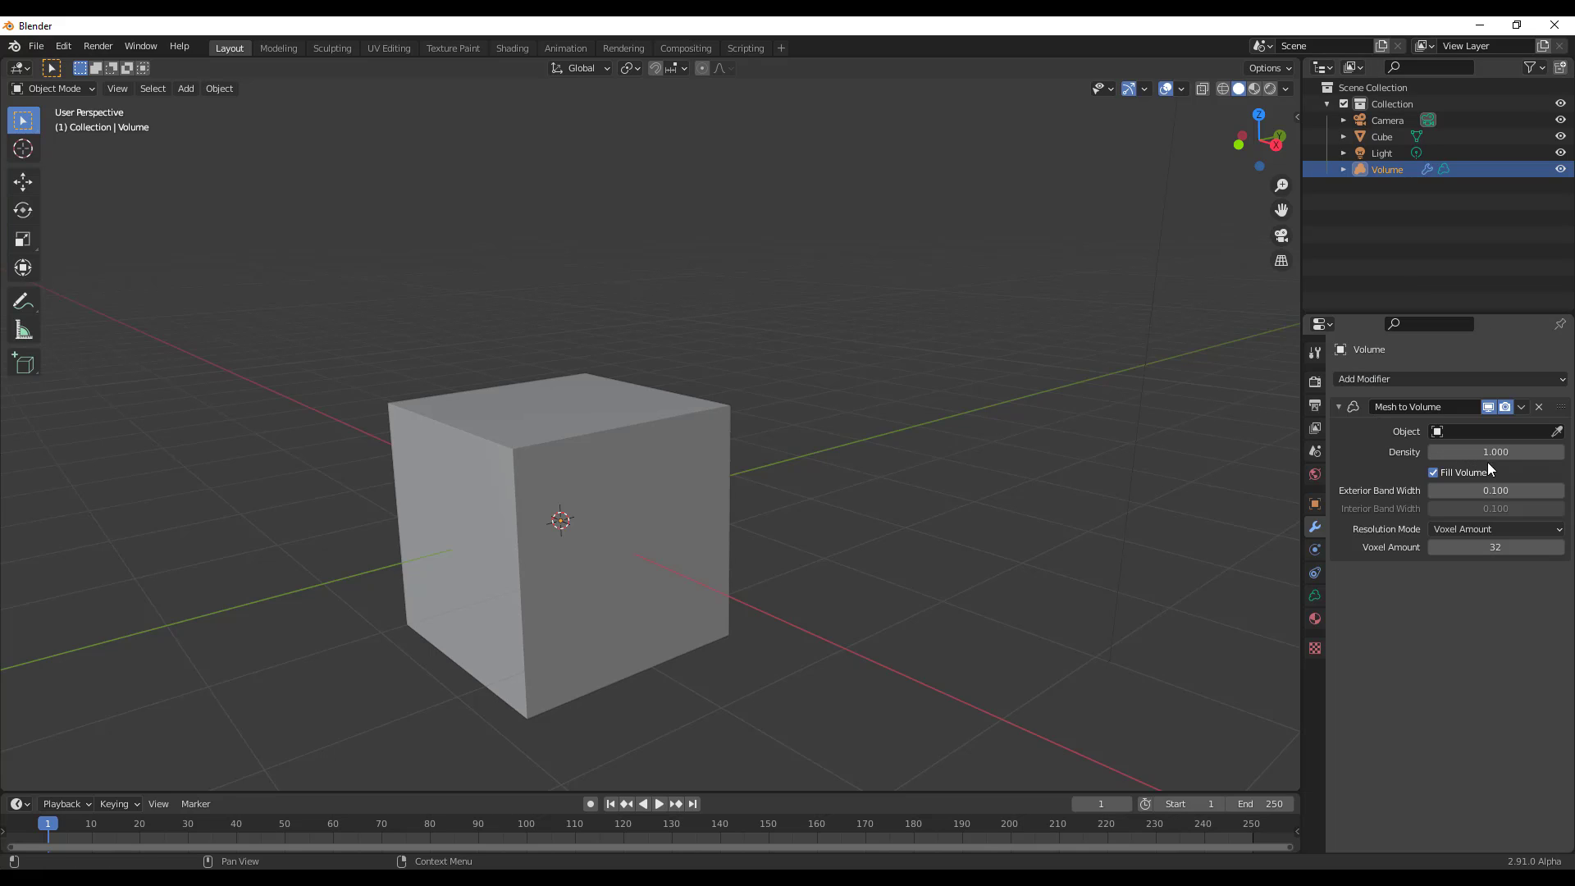
left_click(574, 424)
left_click_drag(1465, 452, 1522, 452)
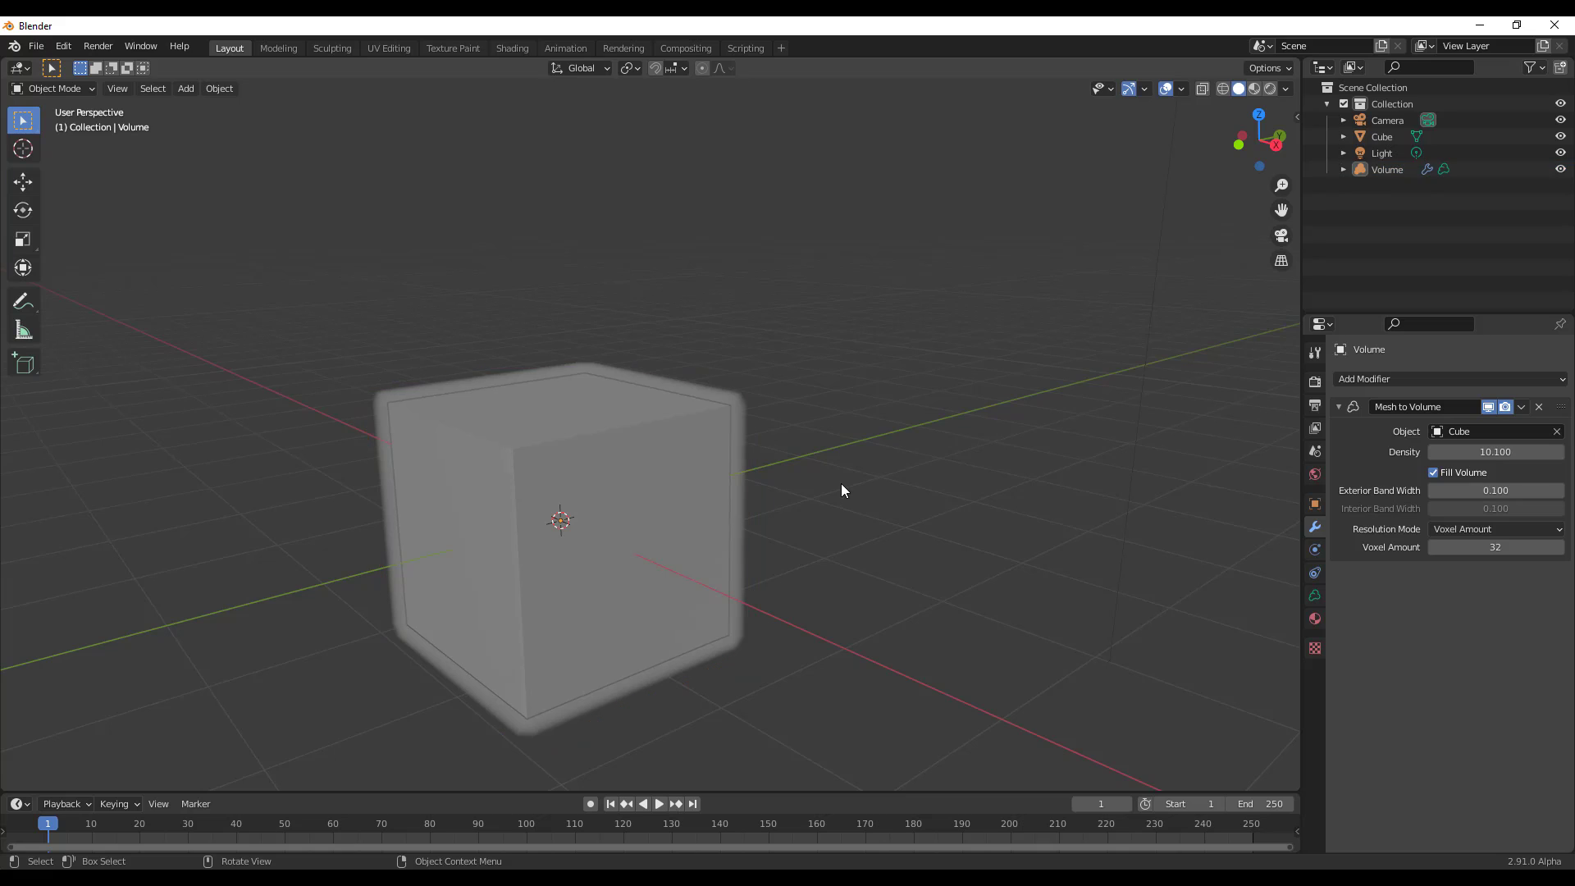
Delete the cube and the volume from the scene
key("Delete")
left_click(588, 487)
key("Delete")
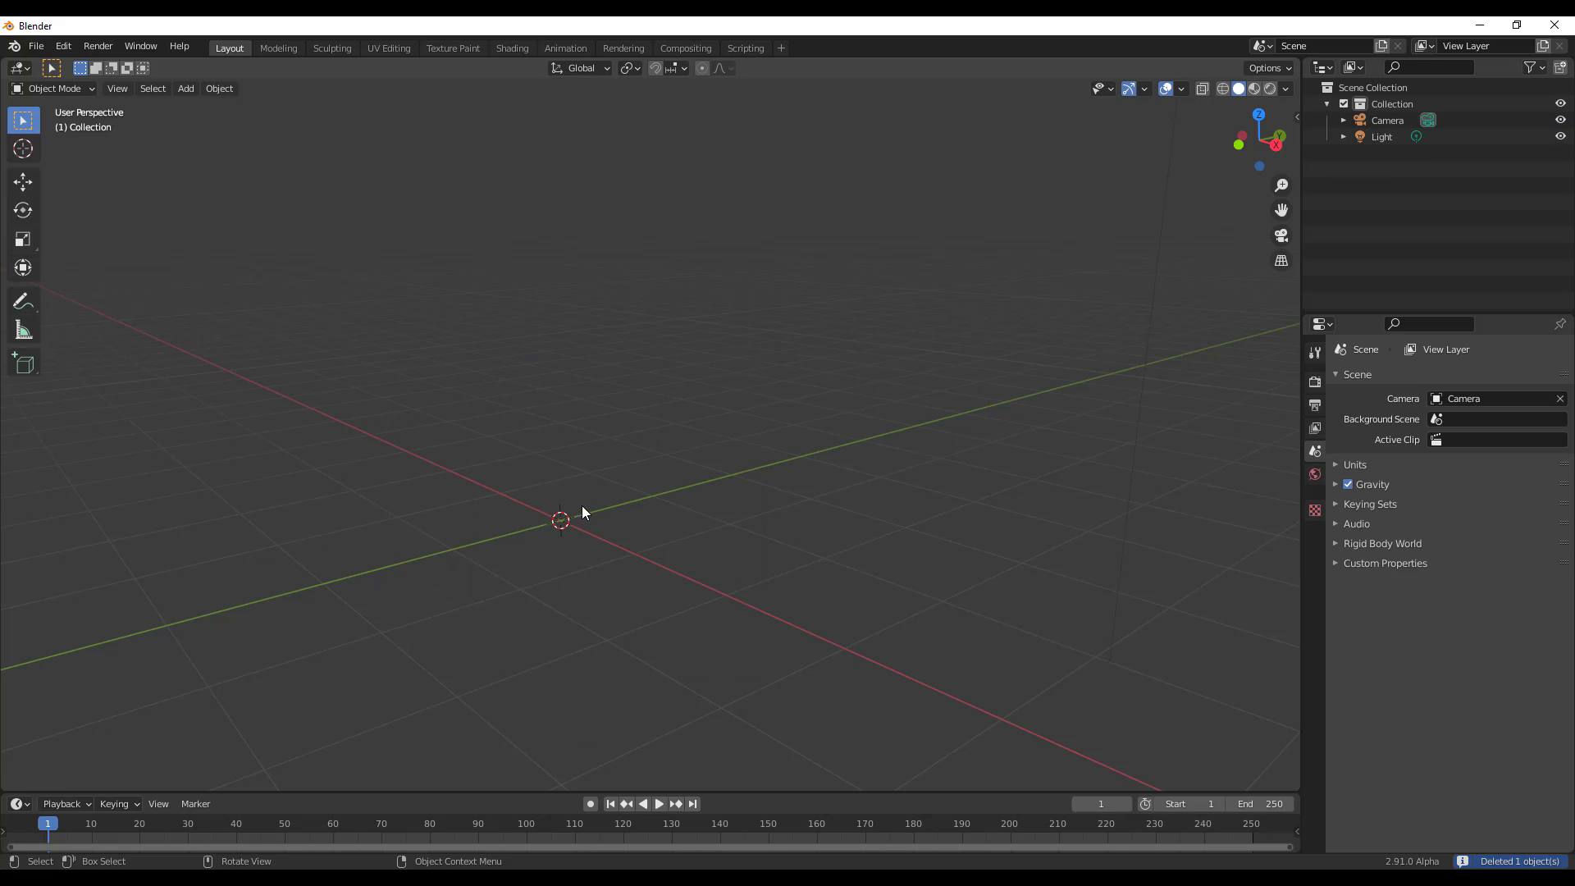
Add a Monkey mesh at the 3D cursor
key("shift+a")
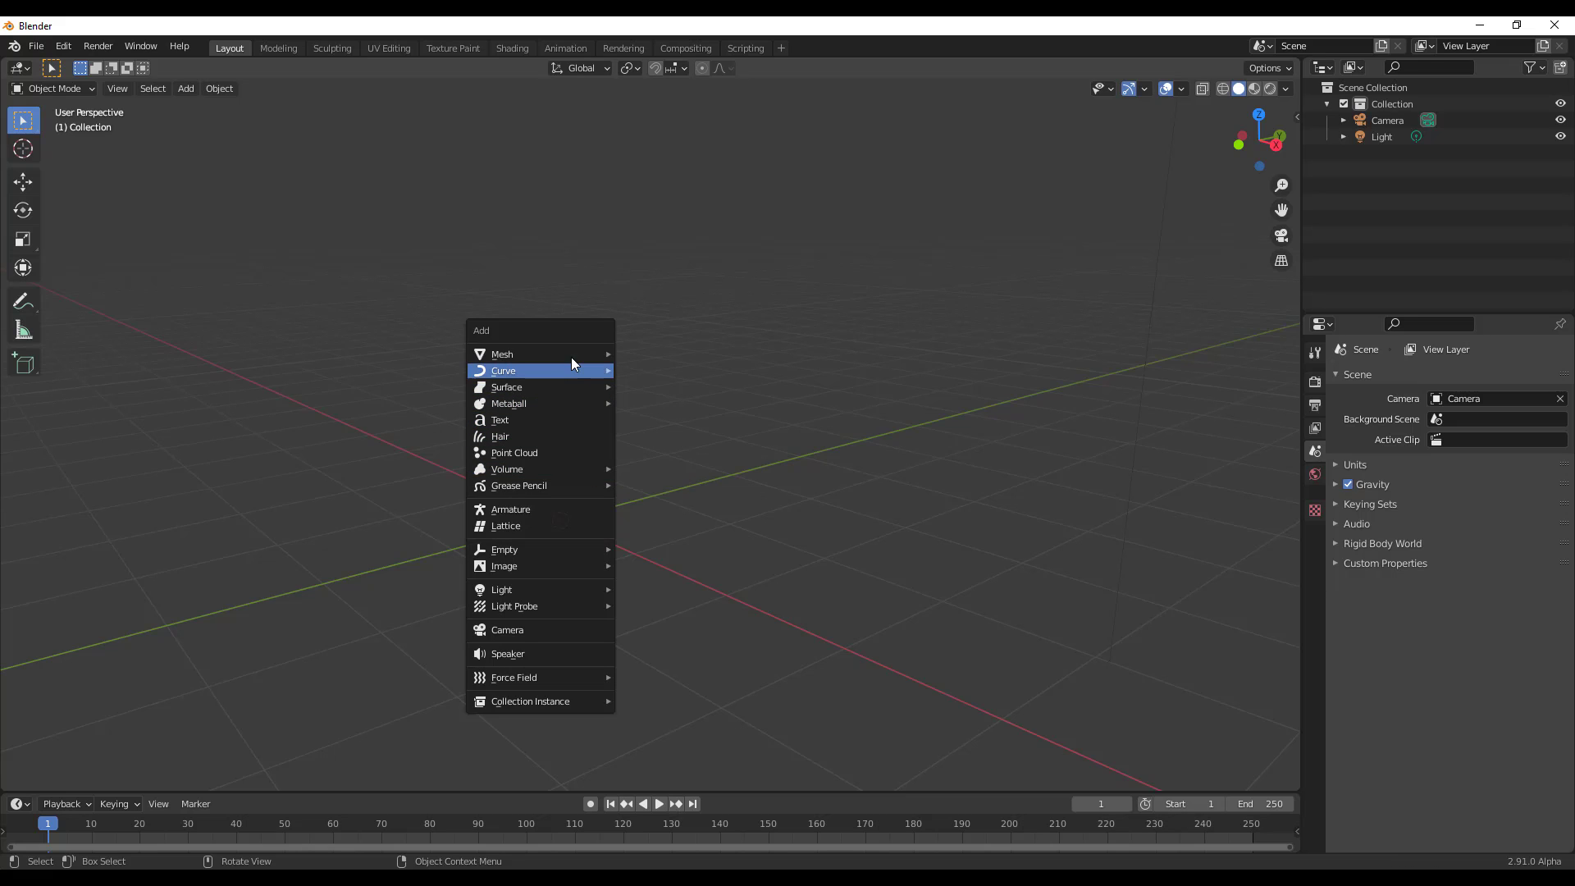
mouse_move(569, 356)
left_click(649, 491)
middle_click_drag(653, 505, 583, 493)
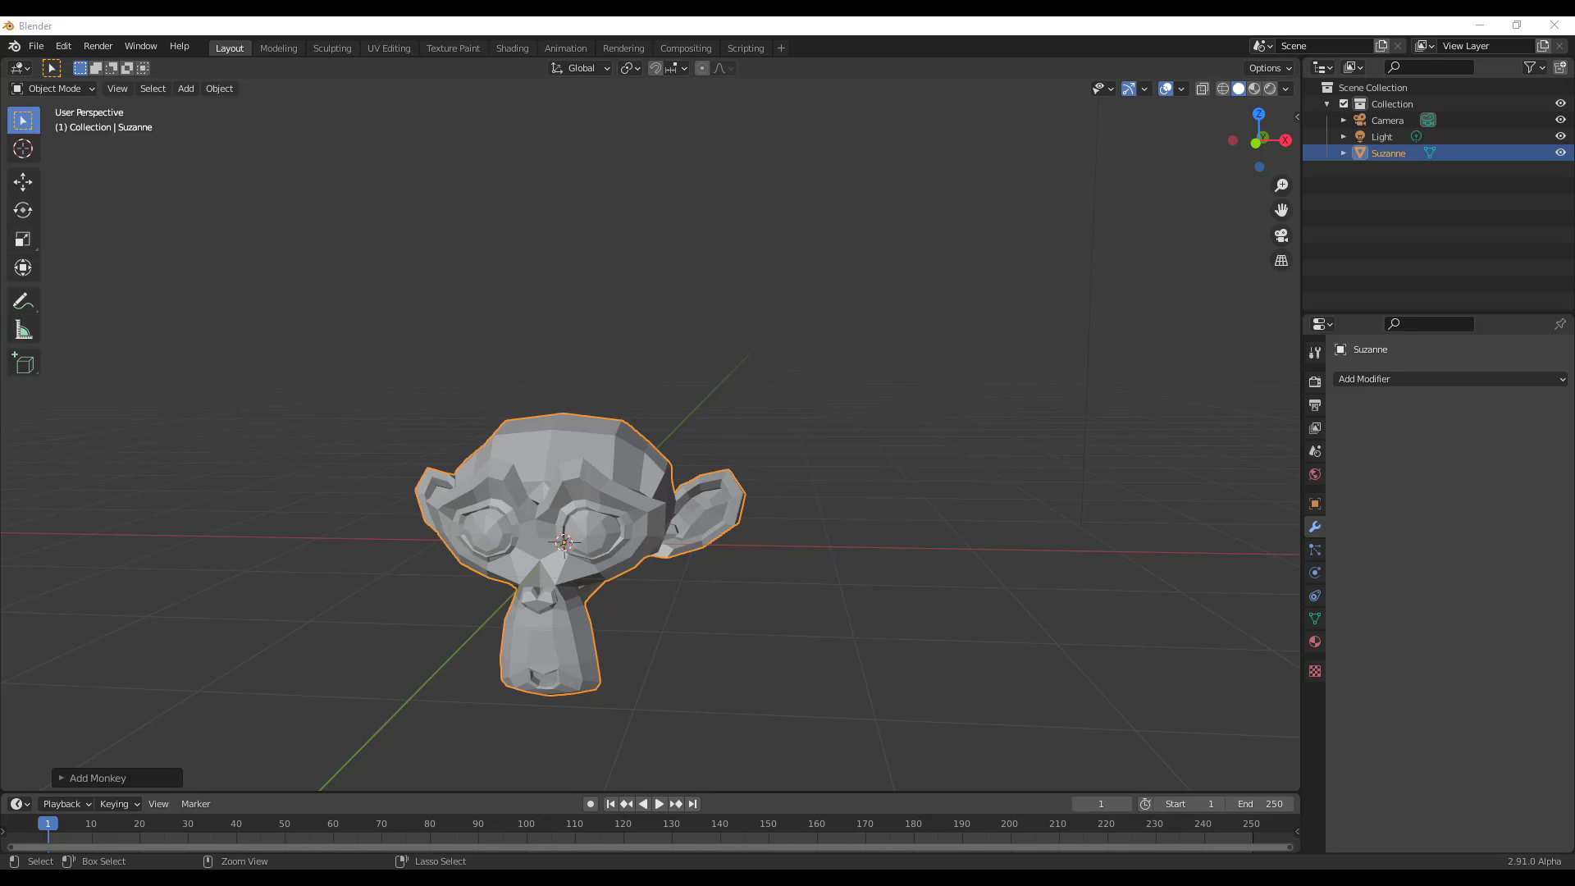
Subdivide the monkey head with an applied Subdivision Surface modifier and shade it smooth
left_click(1437, 381)
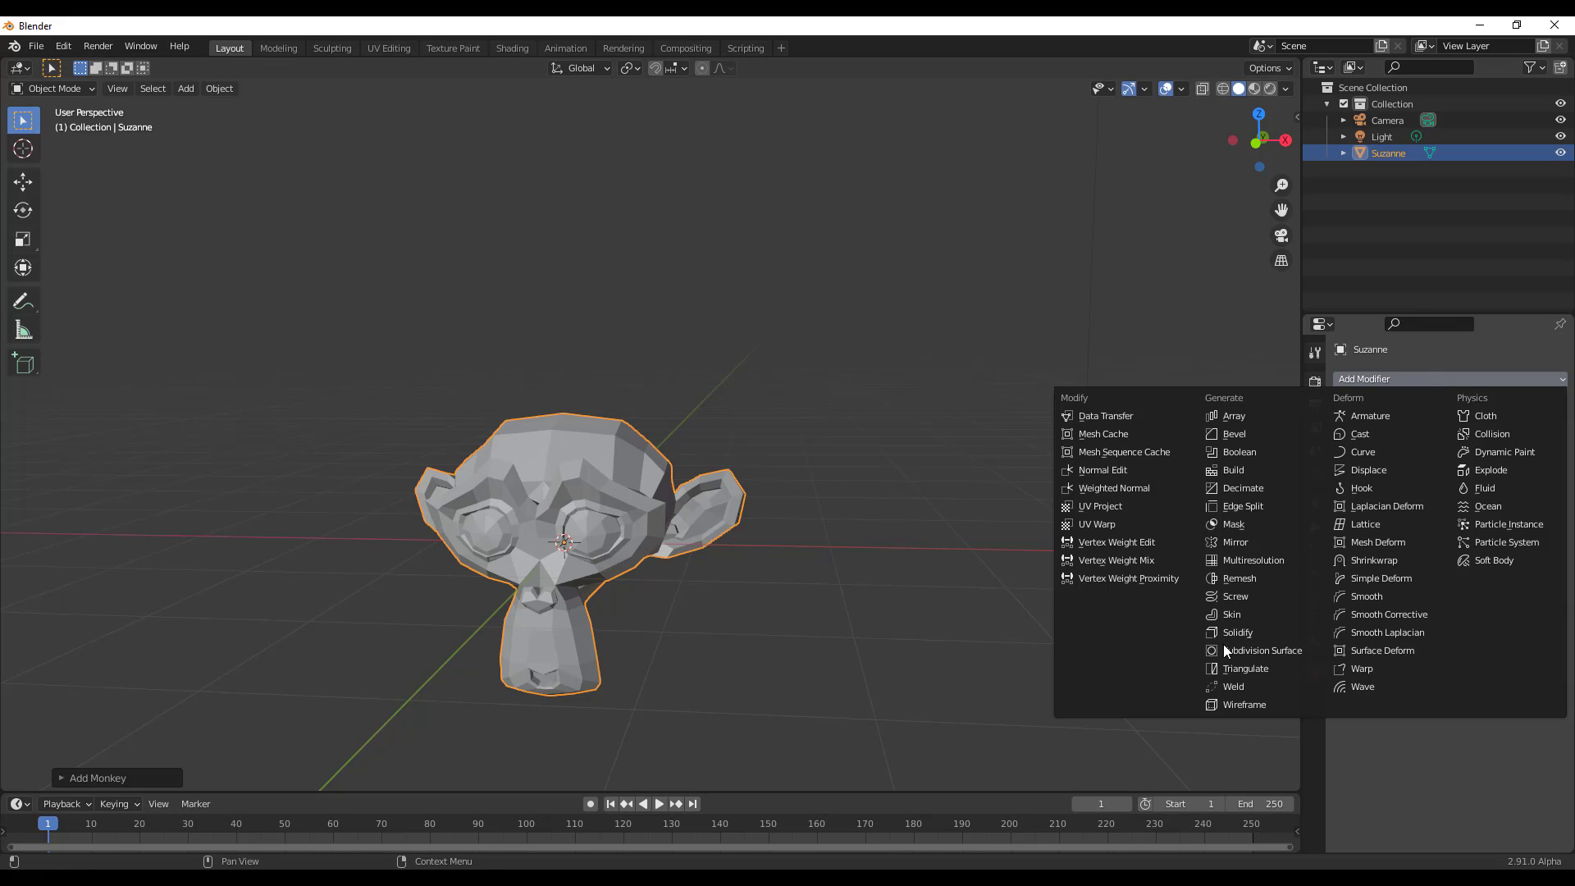
left_click(1249, 650)
left_click(1522, 406)
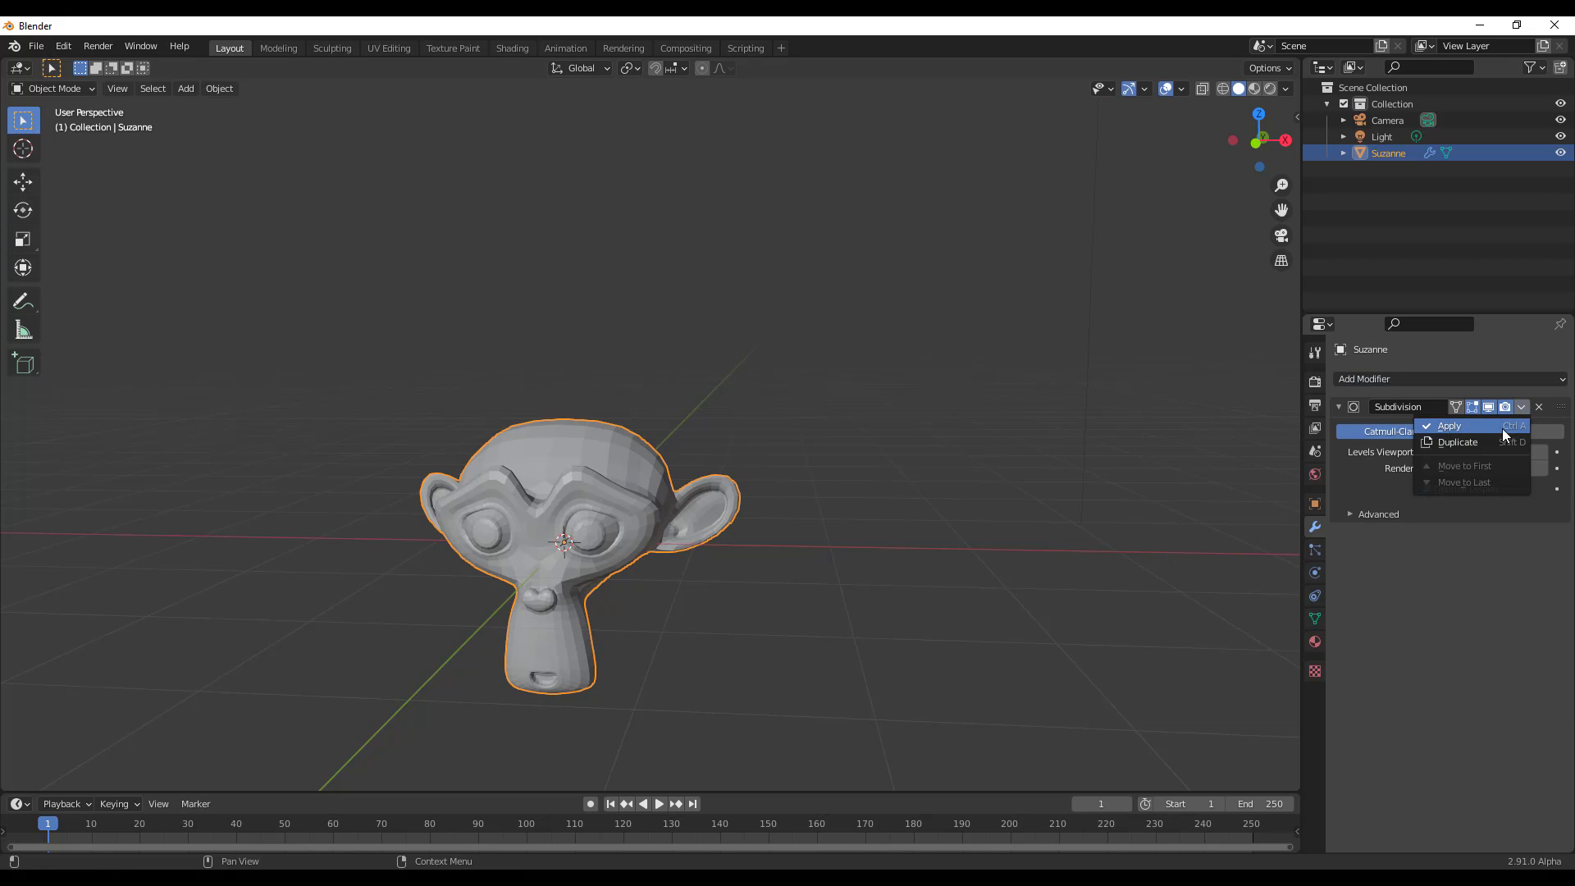
left_click(1510, 429)
right_click(666, 387)
left_click(666, 387)
Apply the Quick Explode effect to the monkey head
middle_click_drag(973, 587, 667, 515)
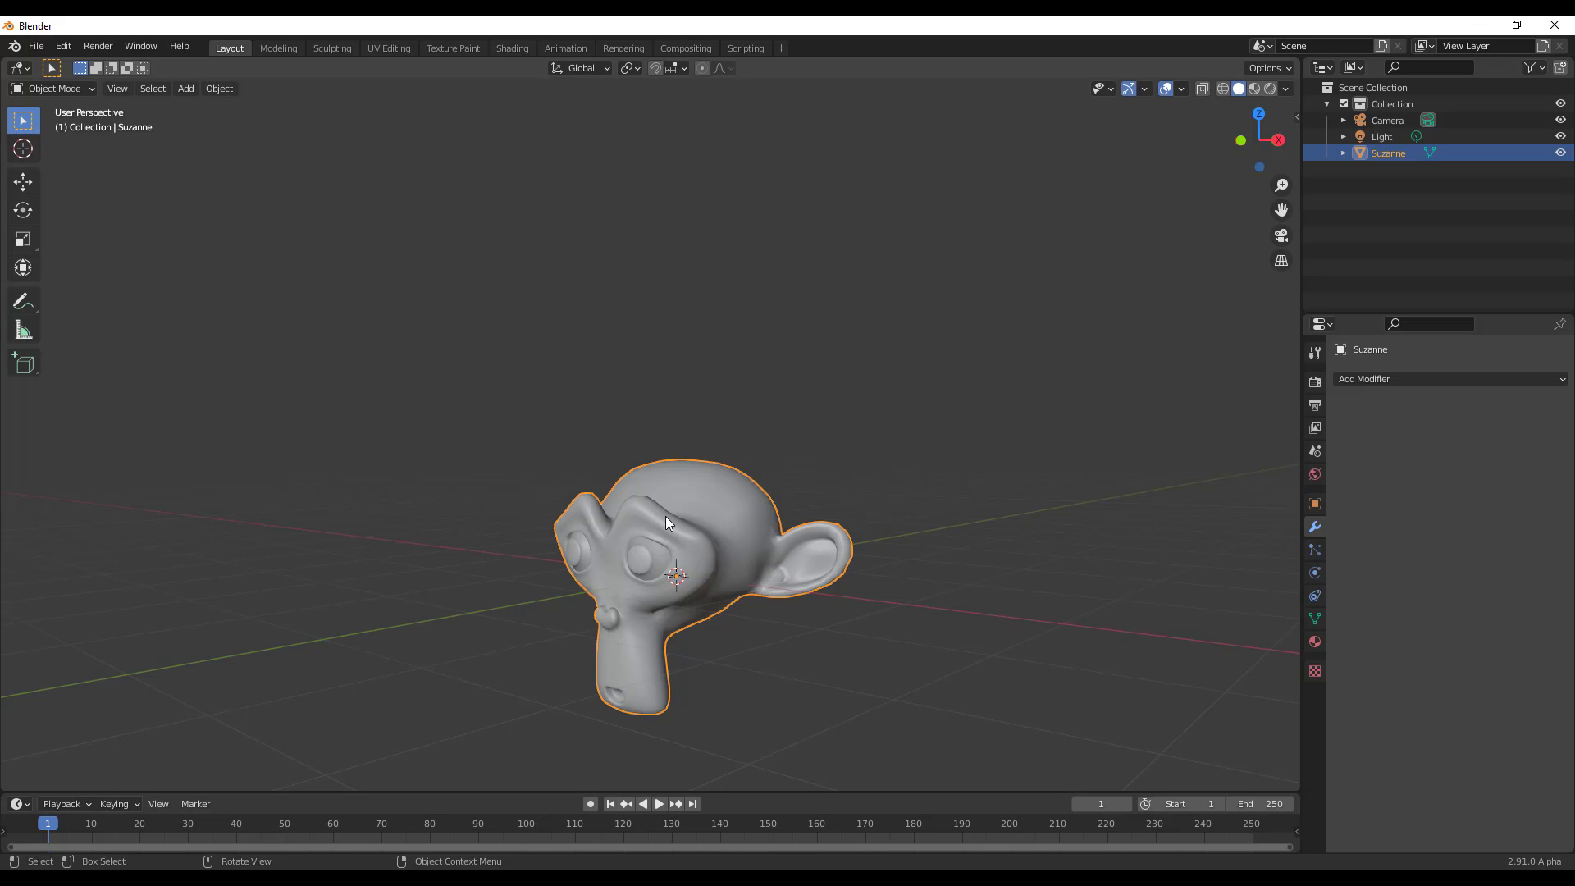
middle_click_drag(699, 566, 788, 372)
scroll(834, 566, "up", 3)
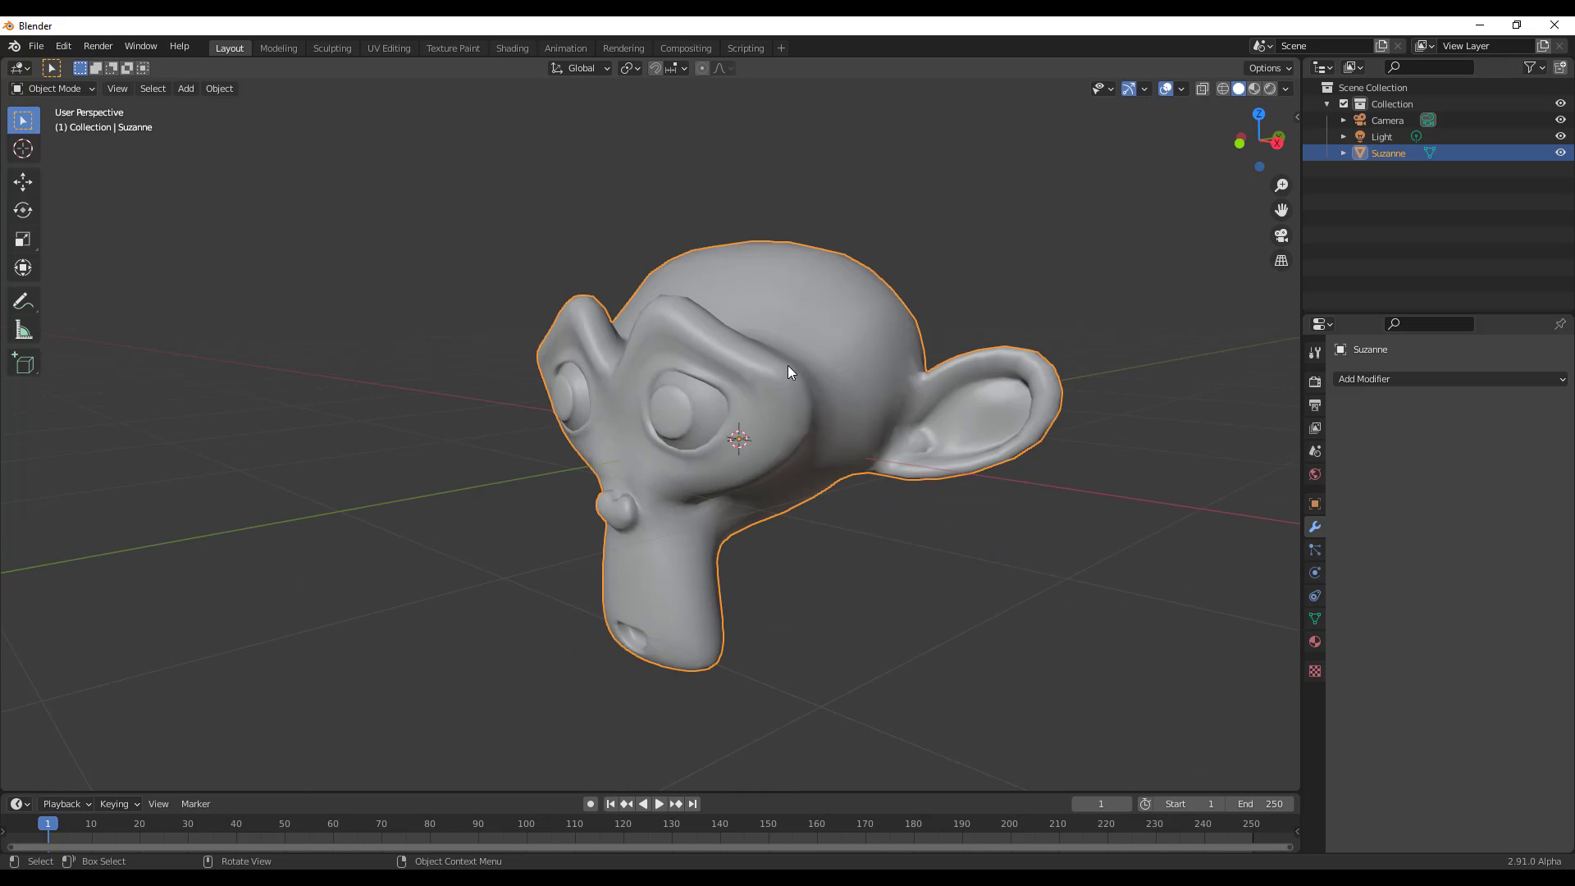
left_click(219, 89)
mouse_move(289, 503)
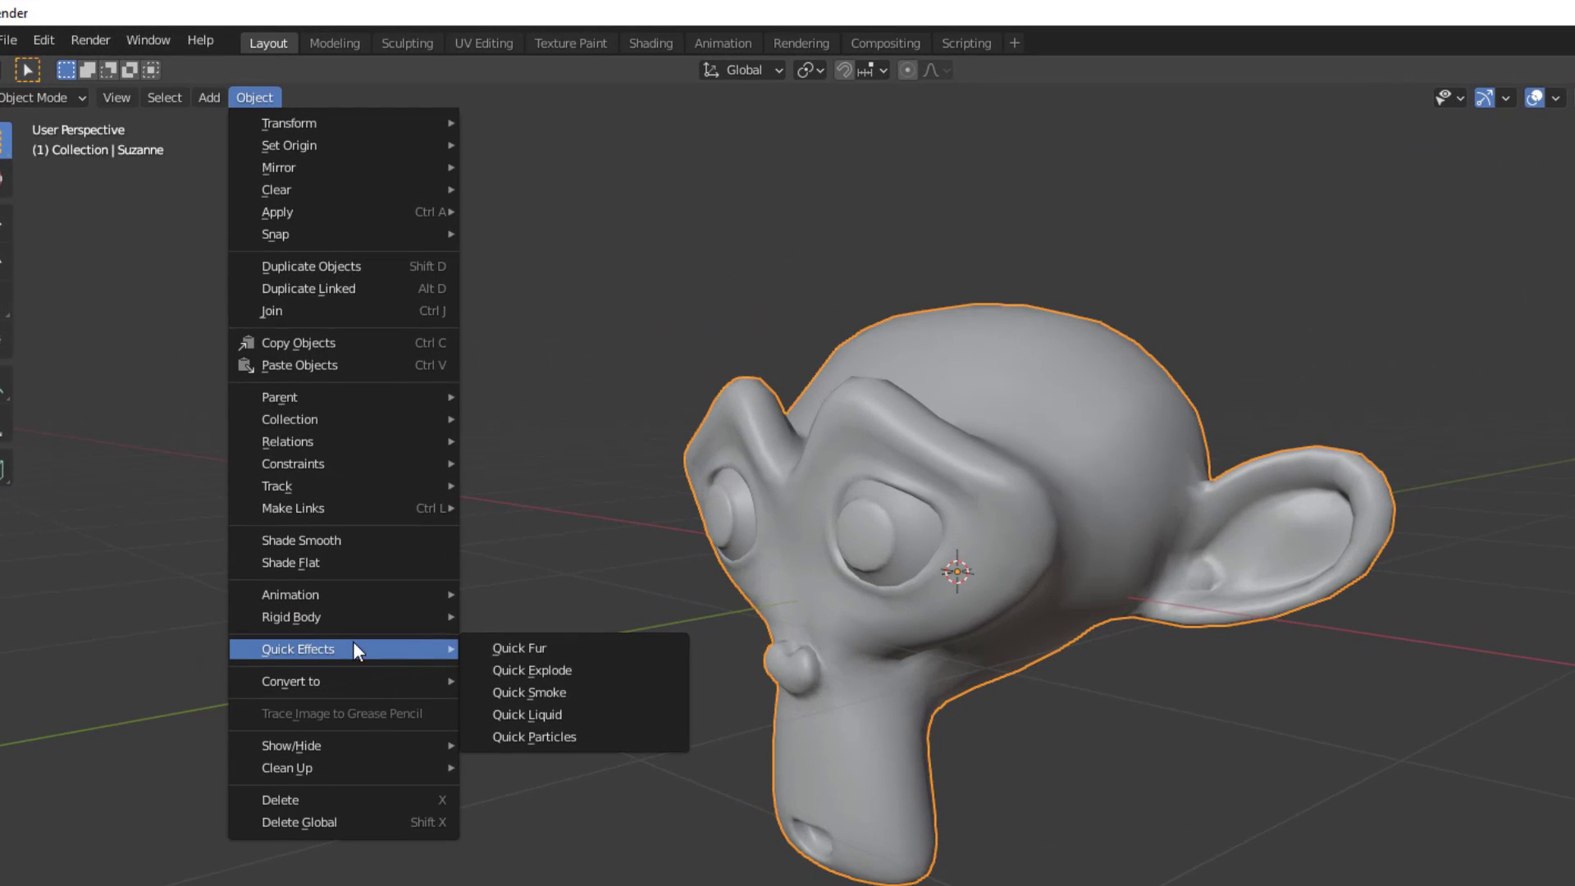
left_click(588, 670)
Inspect the monkey head from several sides, play the explosion animation and return to the first frame
middle_click_drag(791, 676, 1019, 689)
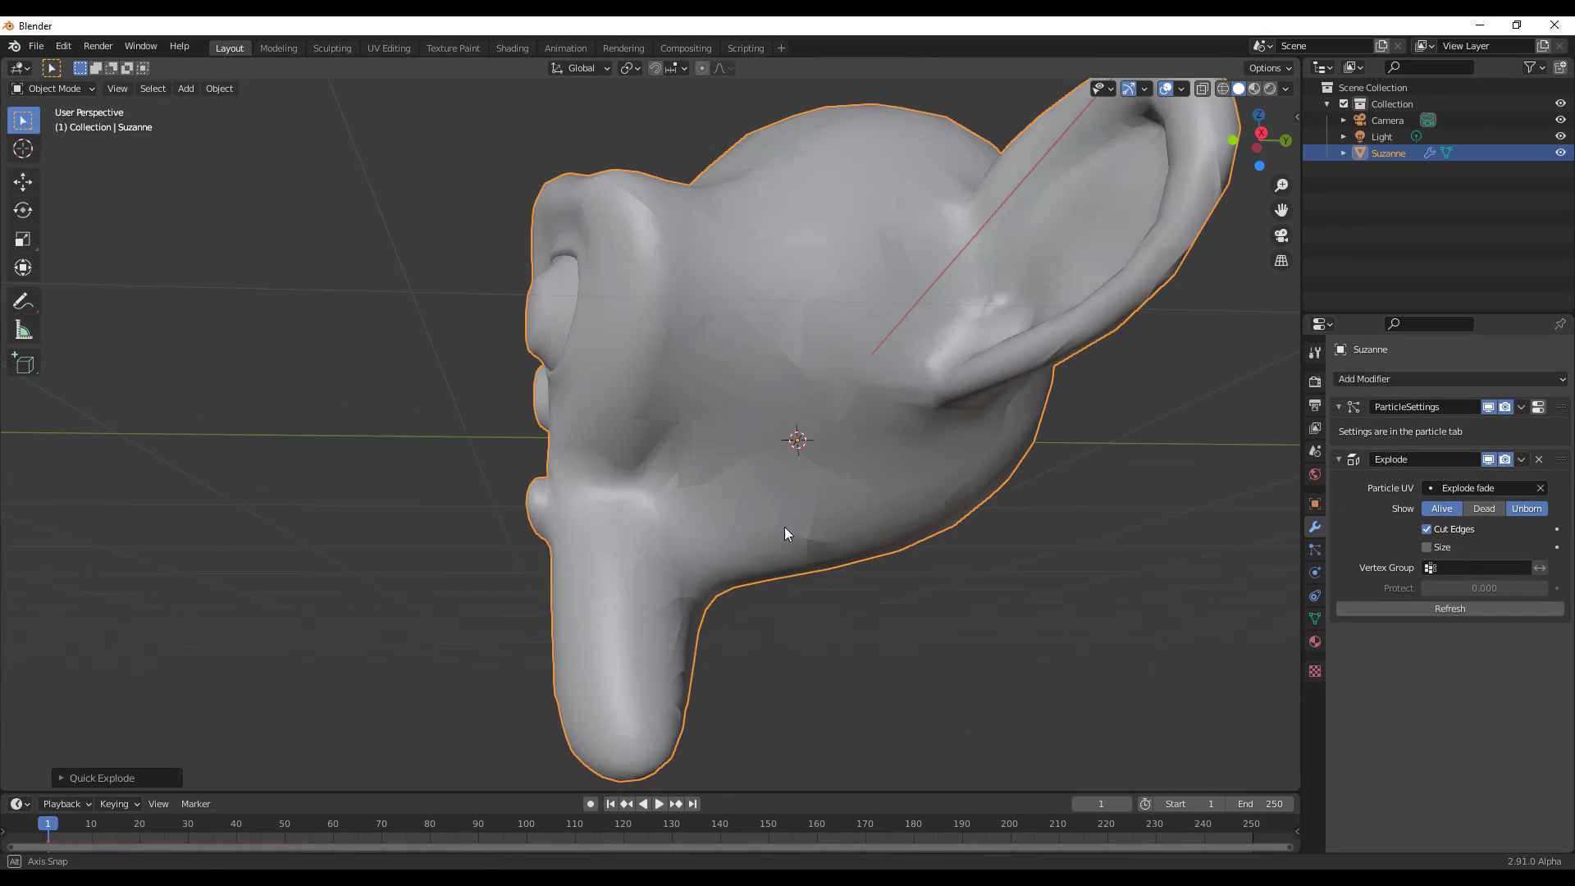
middle_click_drag(785, 533, 627, 538)
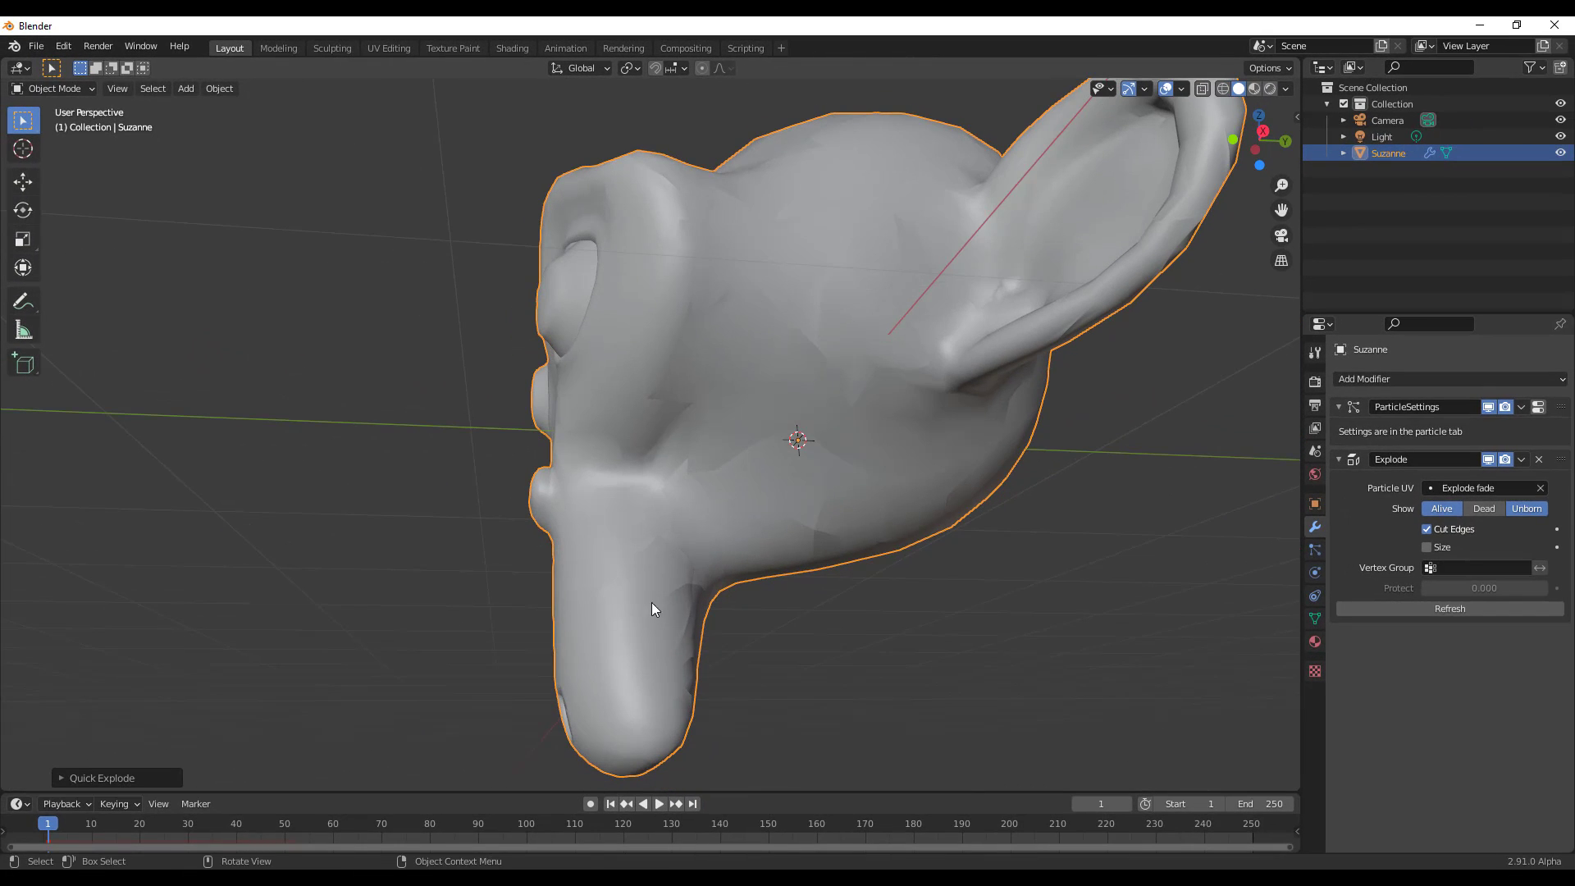
middle_click_drag(578, 332, 687, 369)
scroll(635, 389, "down", 3)
scroll(635, 389, "up", 4)
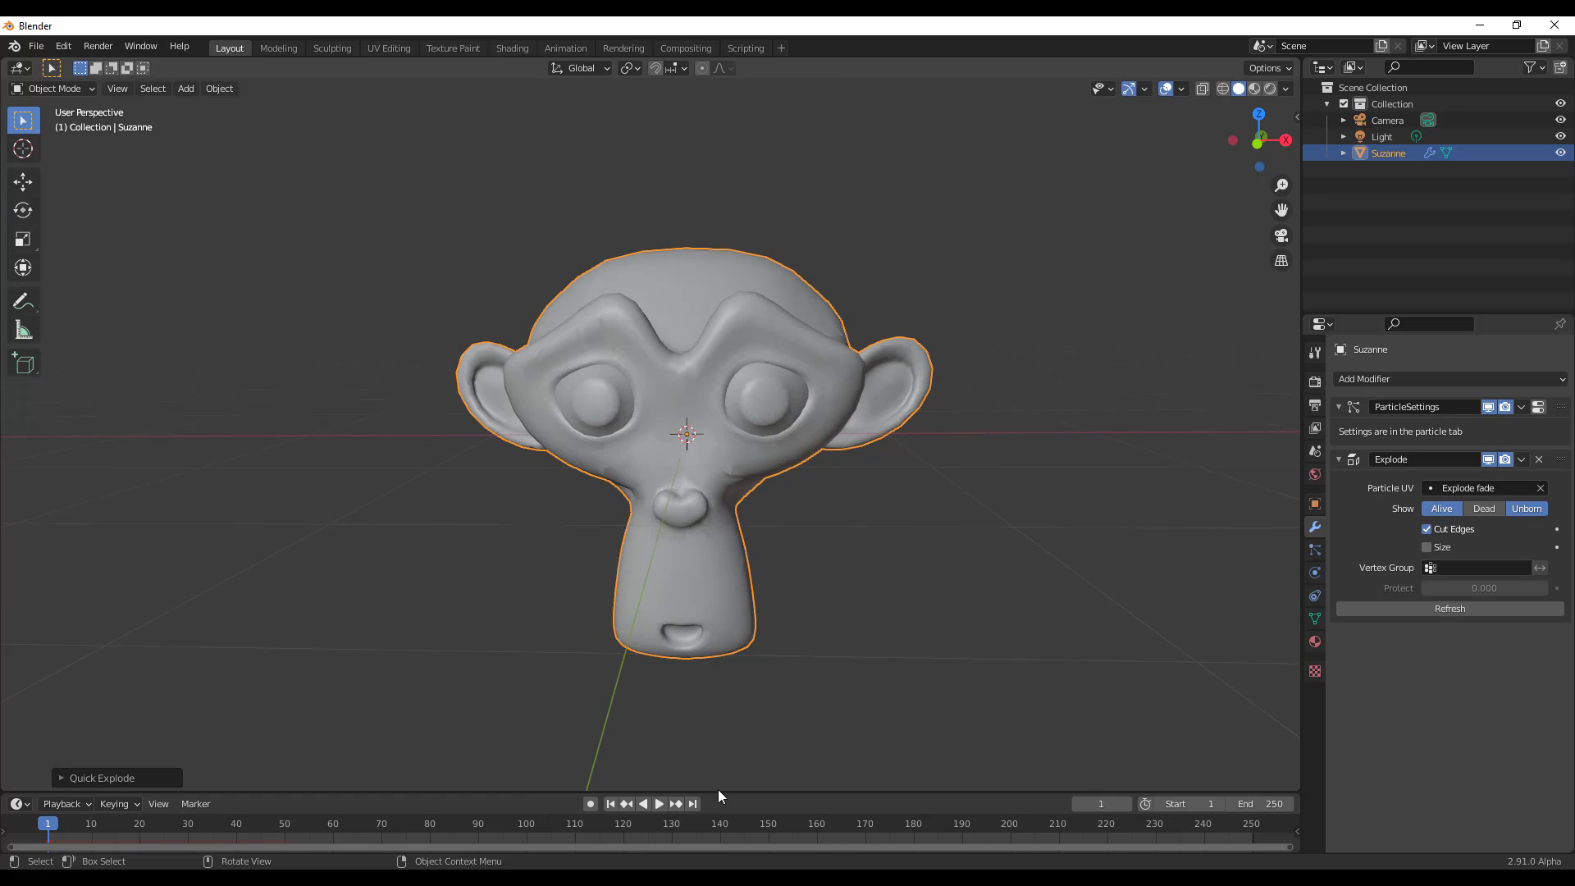
left_click(658, 804)
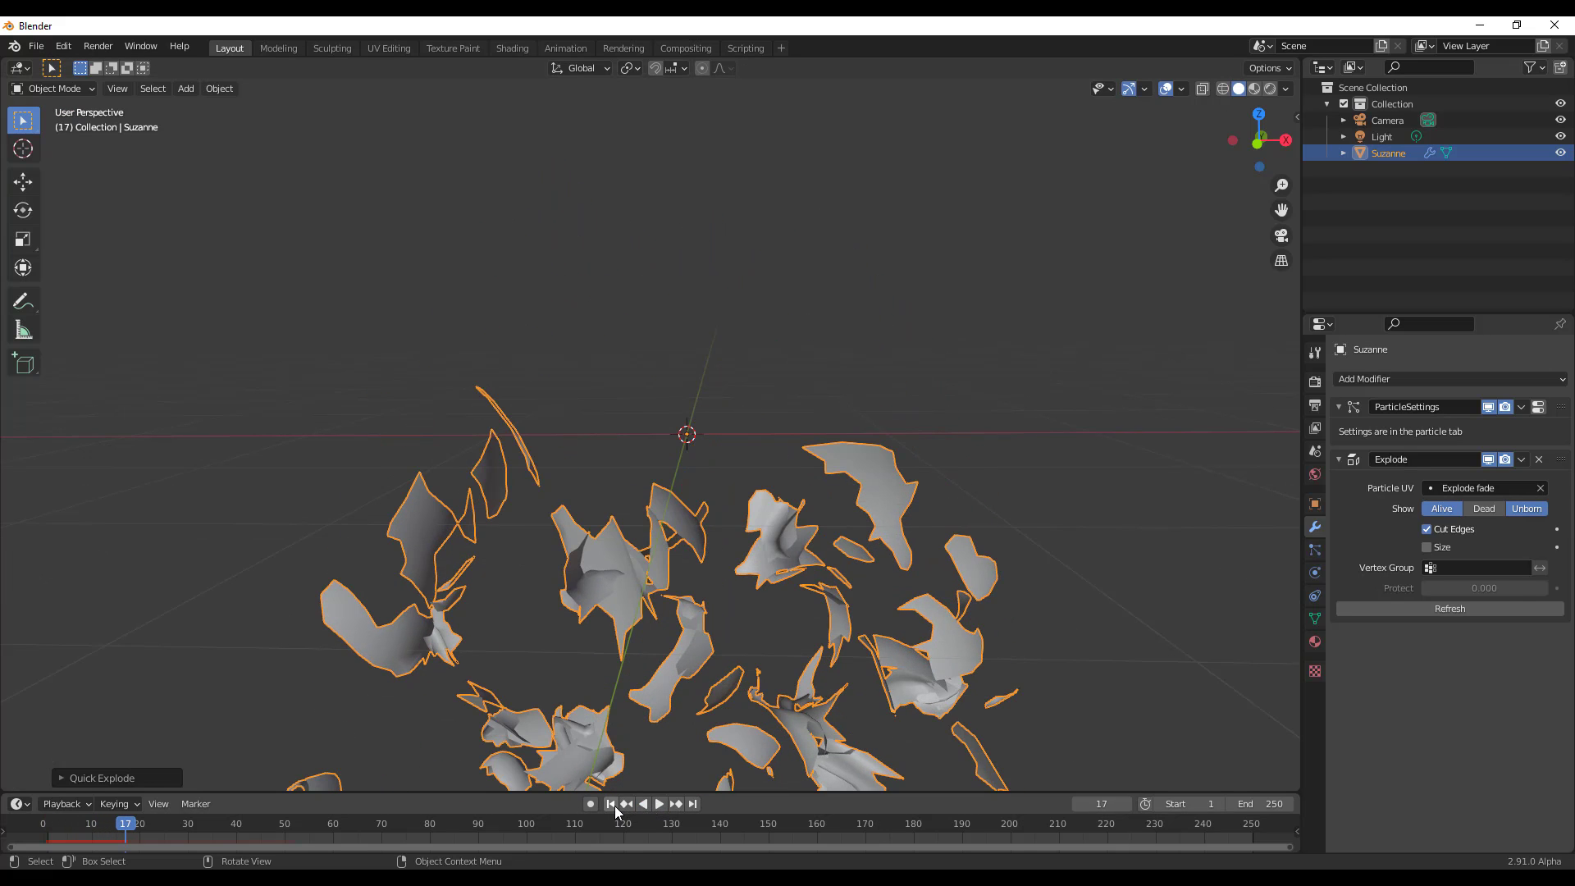
left_click(610, 804)
Add an empty Volume object beside the exploding monkey head
middle_click_drag(887, 527, 814, 420)
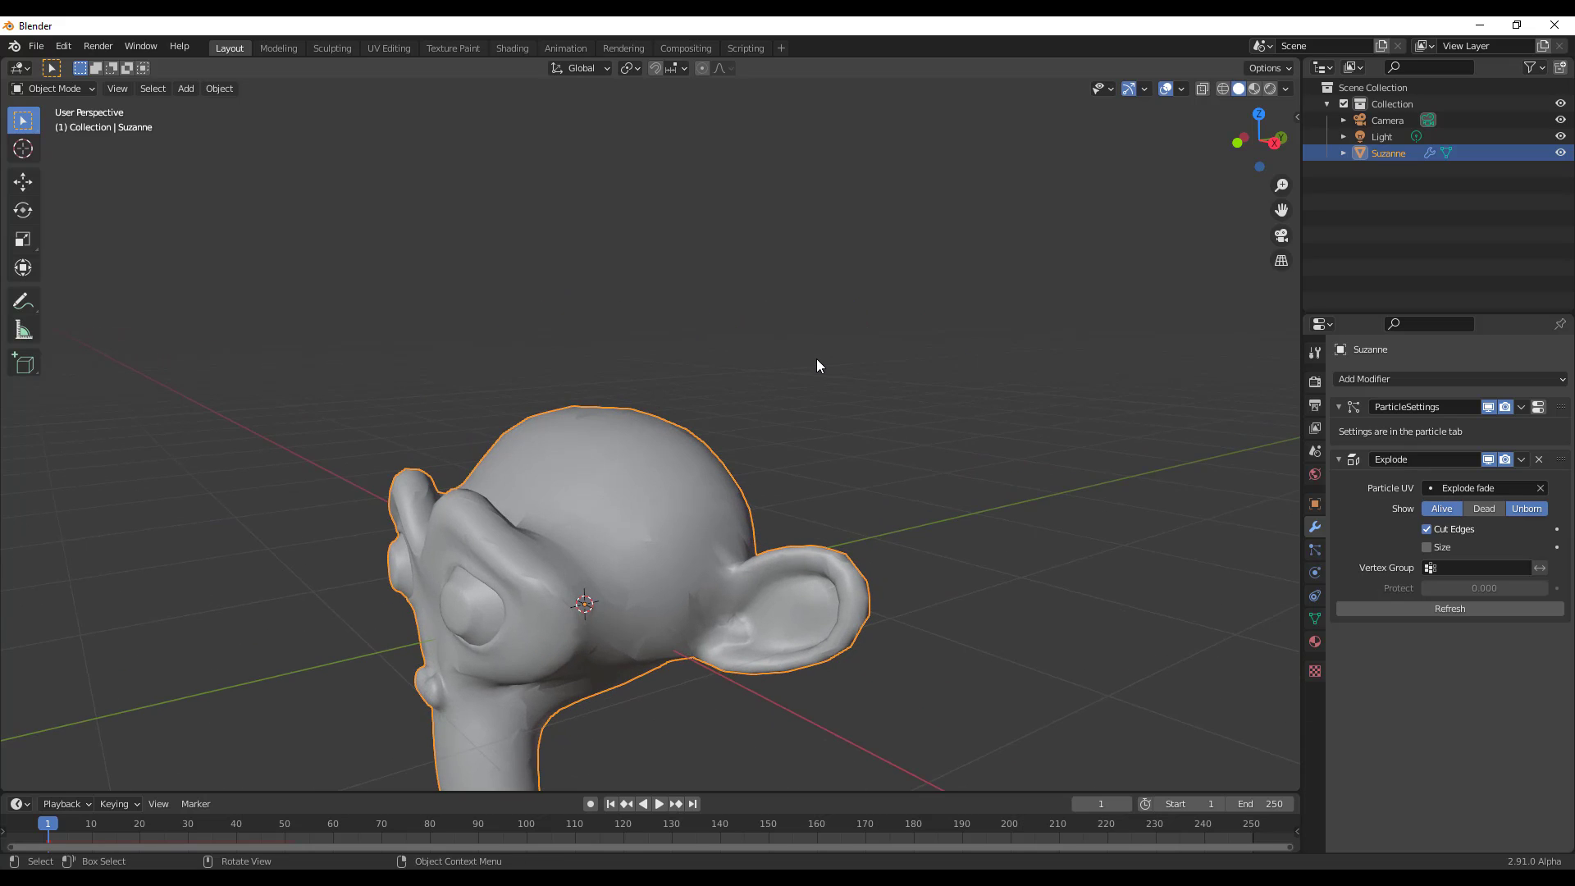
key("shift+a")
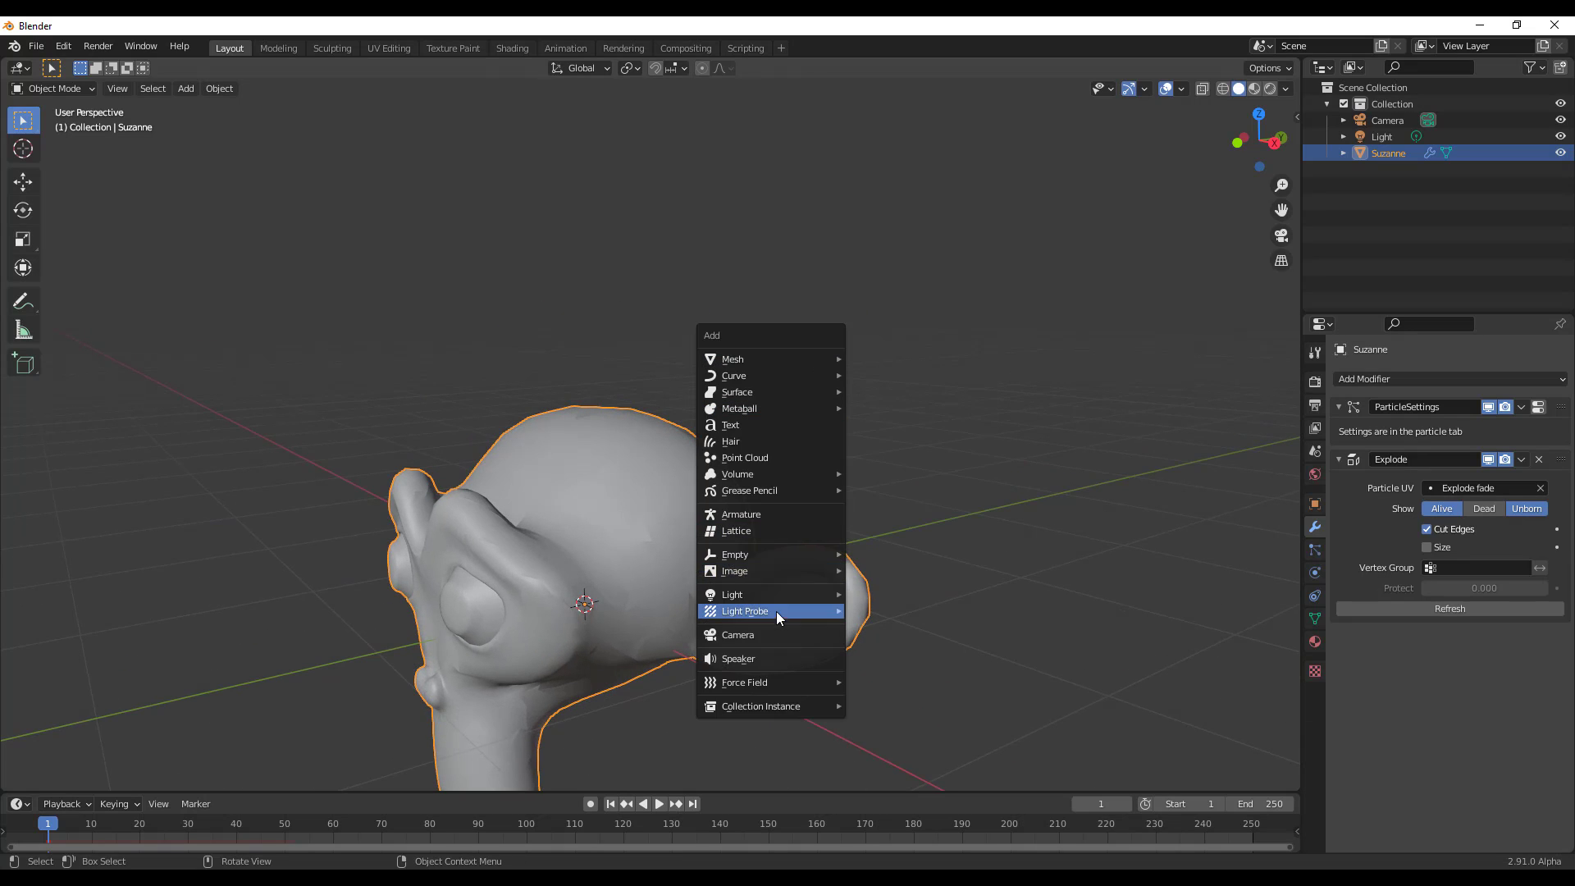
mouse_move(759, 472)
left_click(893, 490)
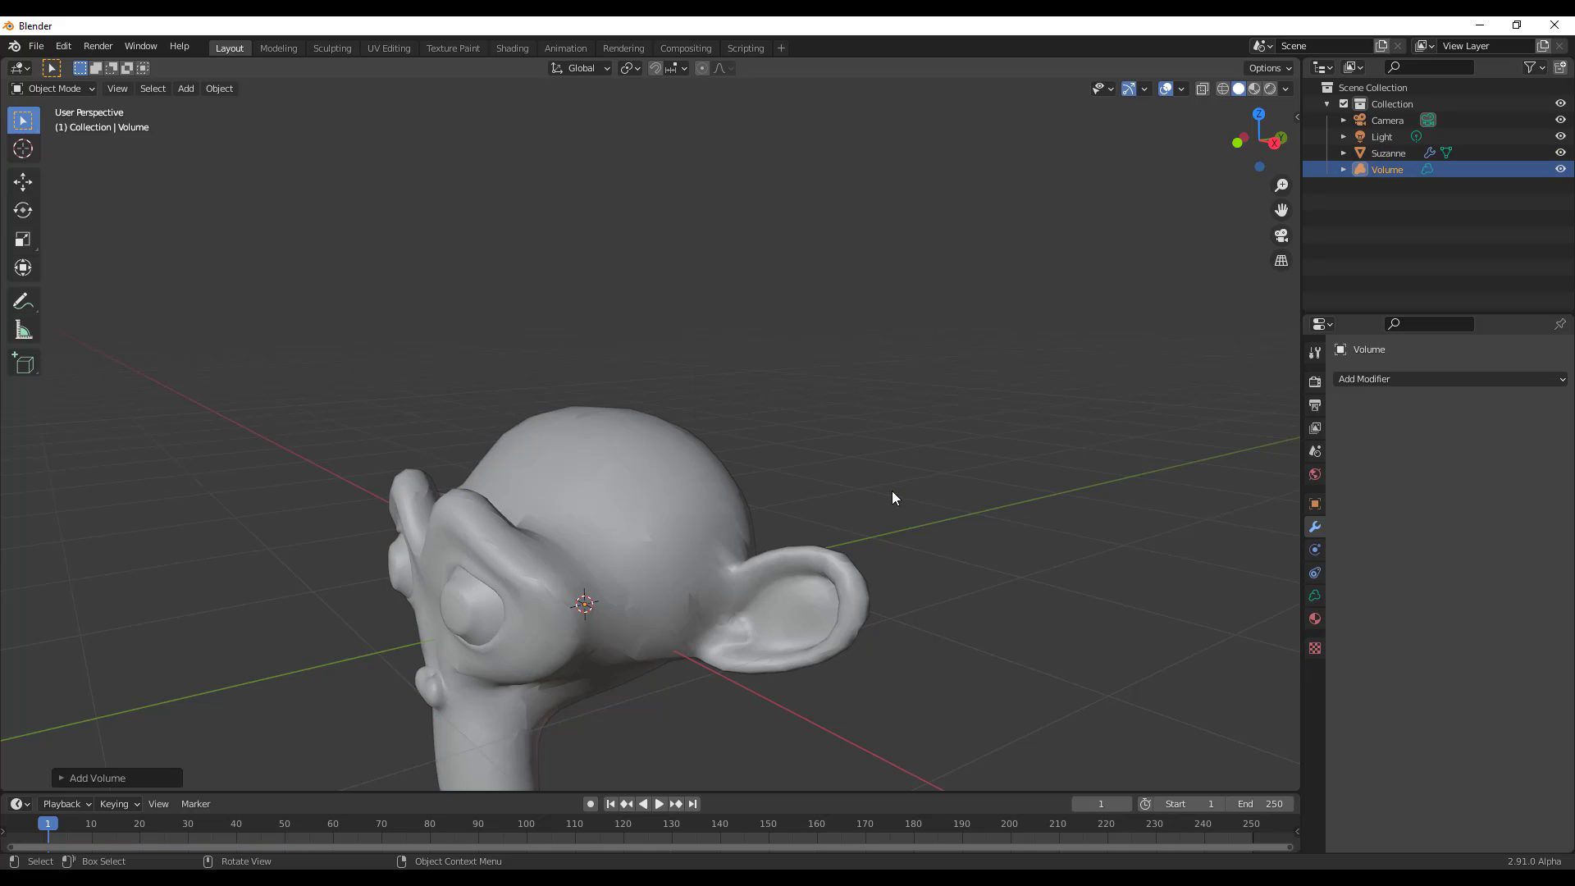
Add a Mesh to Volume modifier to the new volume and set Suzanne as its object
left_click(1474, 381)
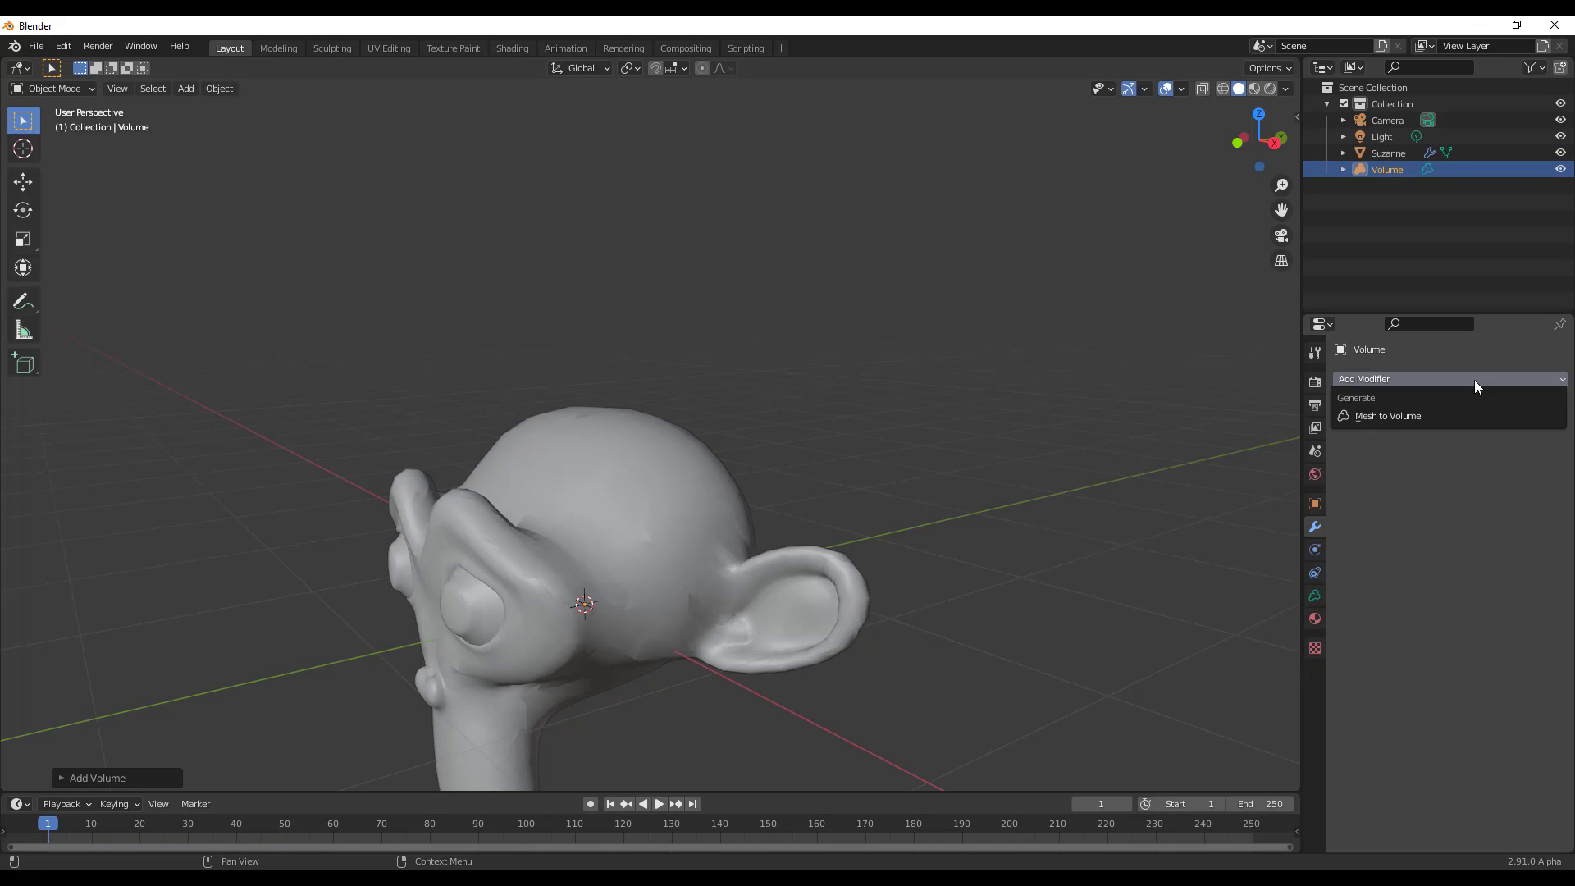
left_click(1391, 417)
left_click(1551, 432)
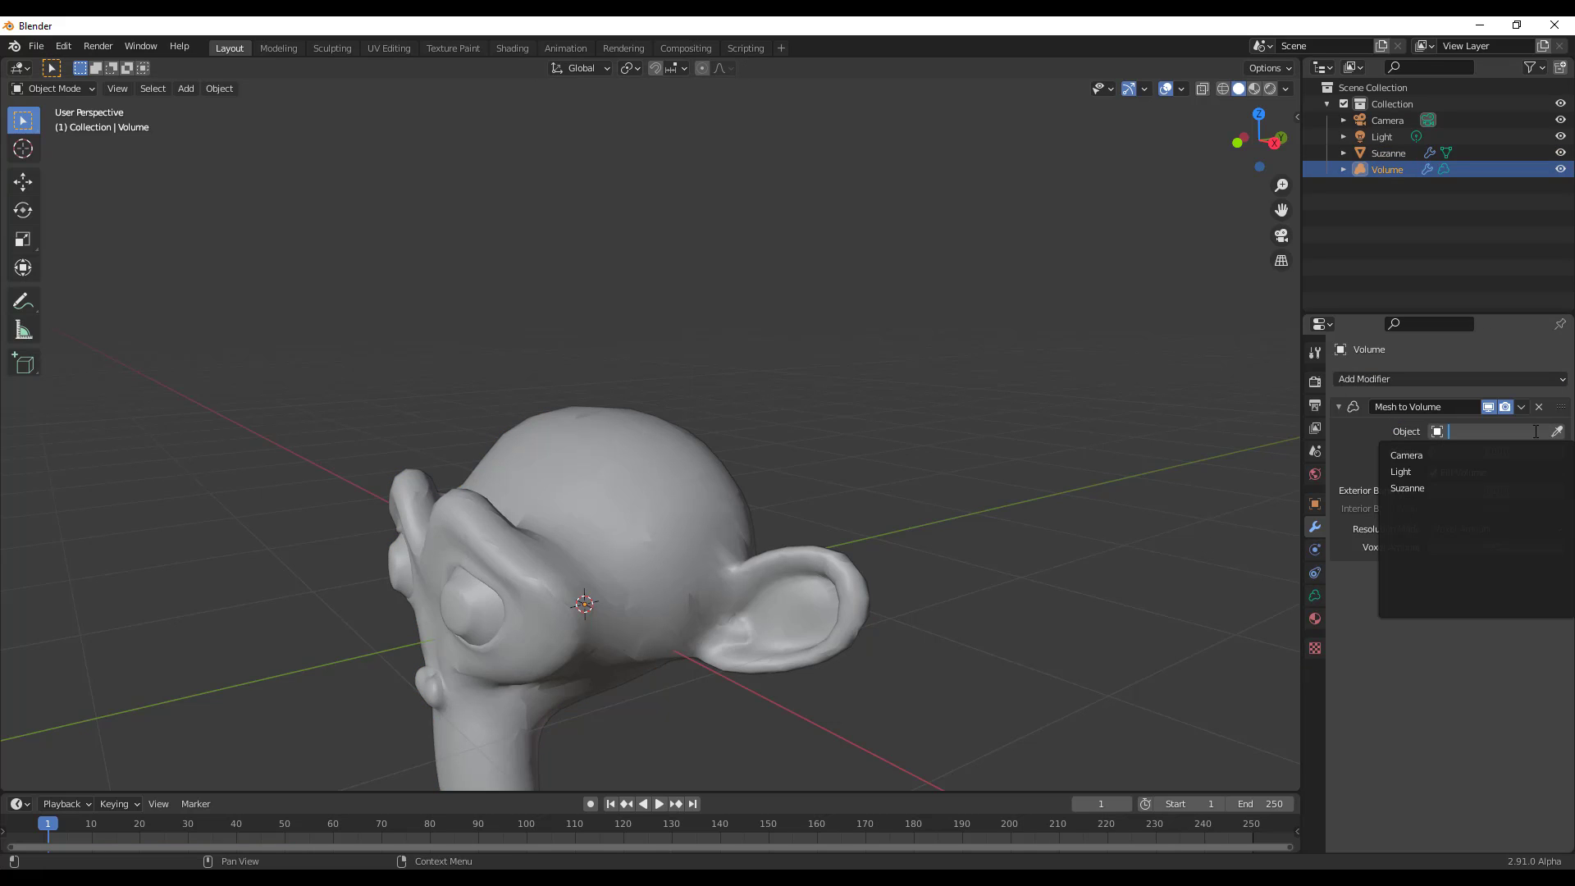
left_click(1407, 489)
Select Suzanne and hide all mesh-type objects in the viewport so that only the volume is displayed
middle_click_drag(333, 430, 612, 445)
left_click(765, 441)
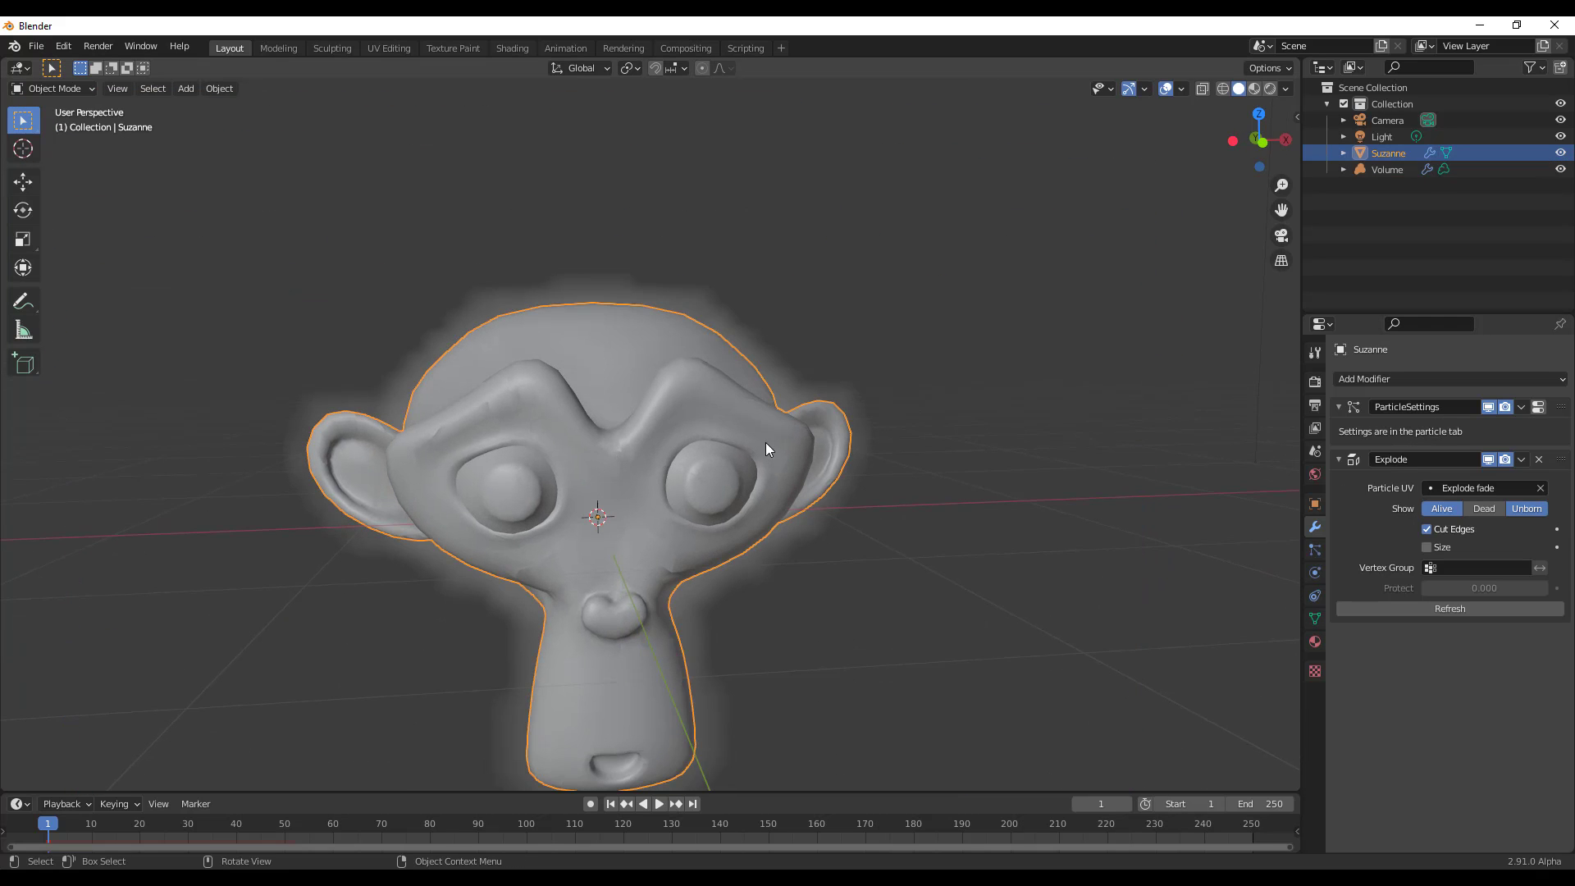
left_click(1104, 88)
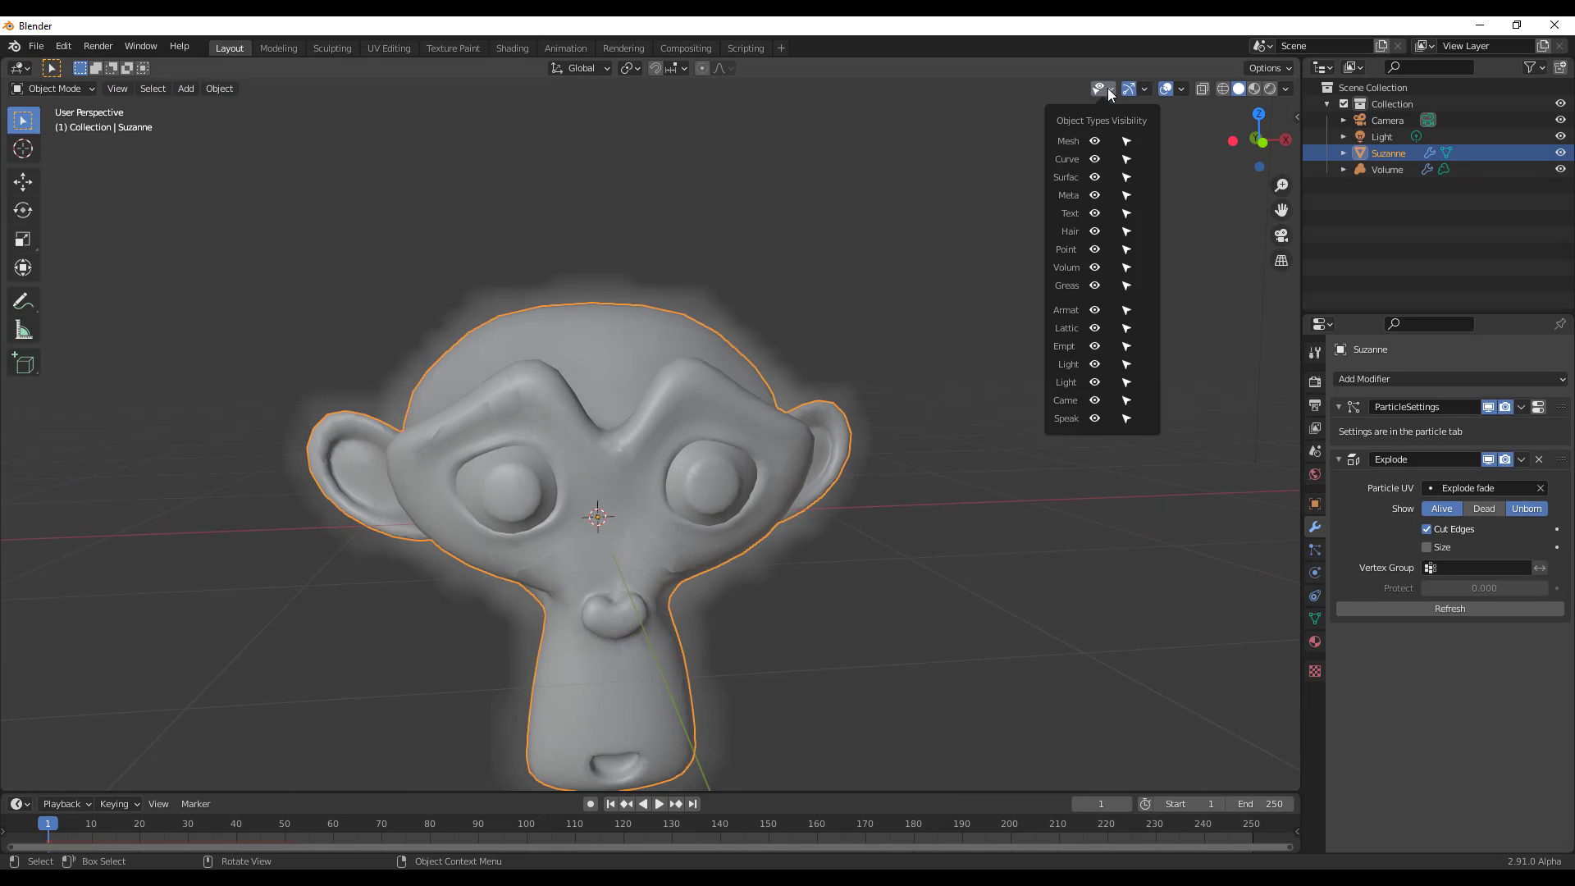
left_click(1095, 141)
middle_click_drag(788, 341, 654, 499)
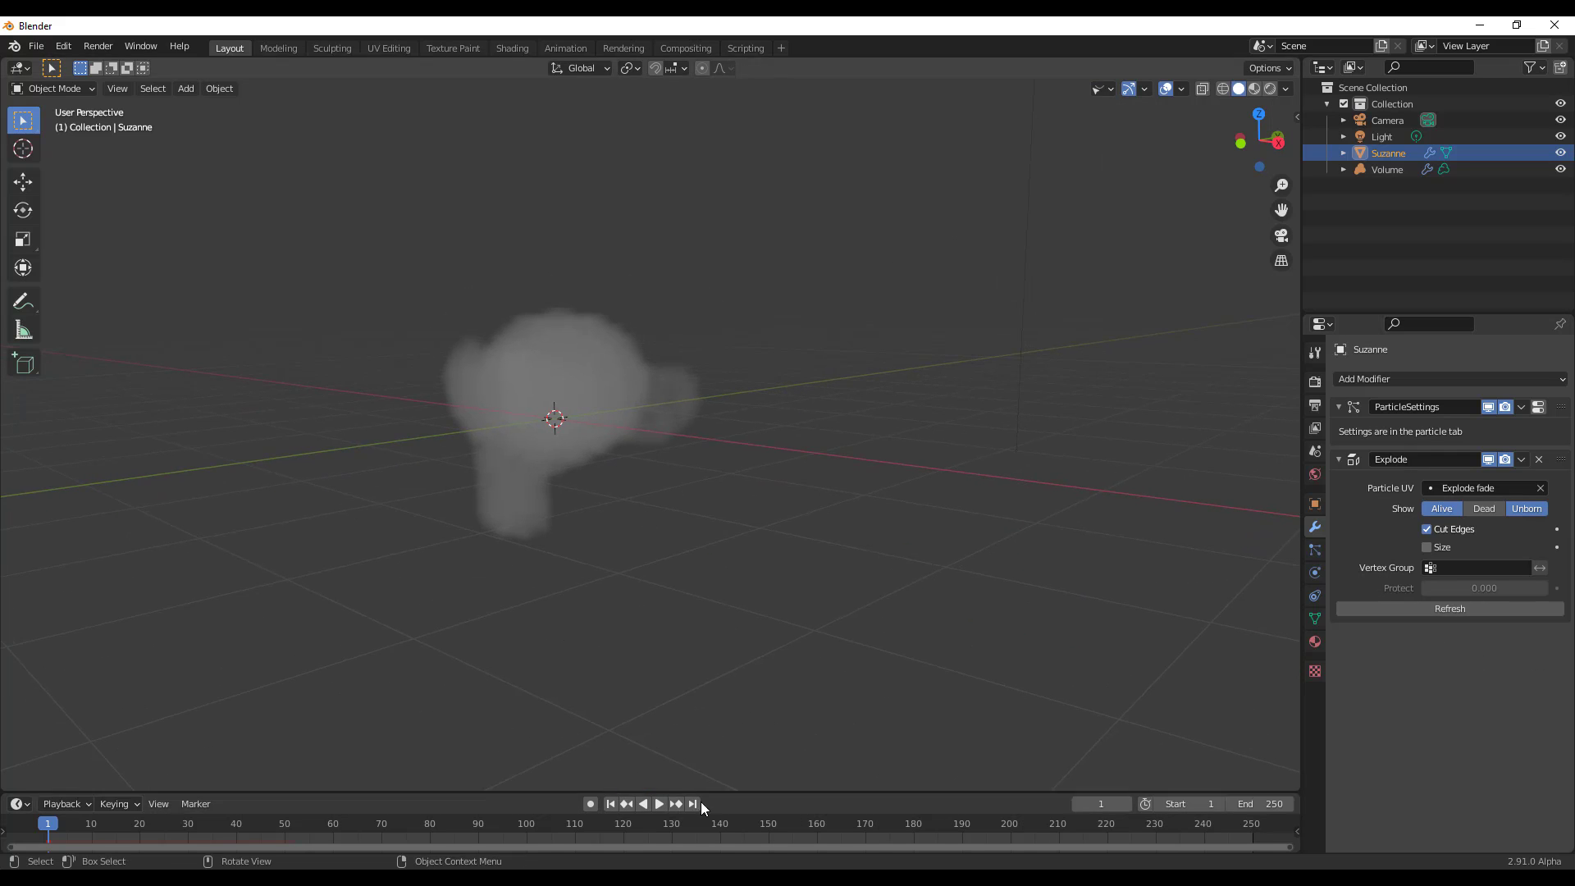
Play the volume's explosion animation and return to the first frame
left_click(666, 804)
middle_click_drag(706, 723, 647, 617)
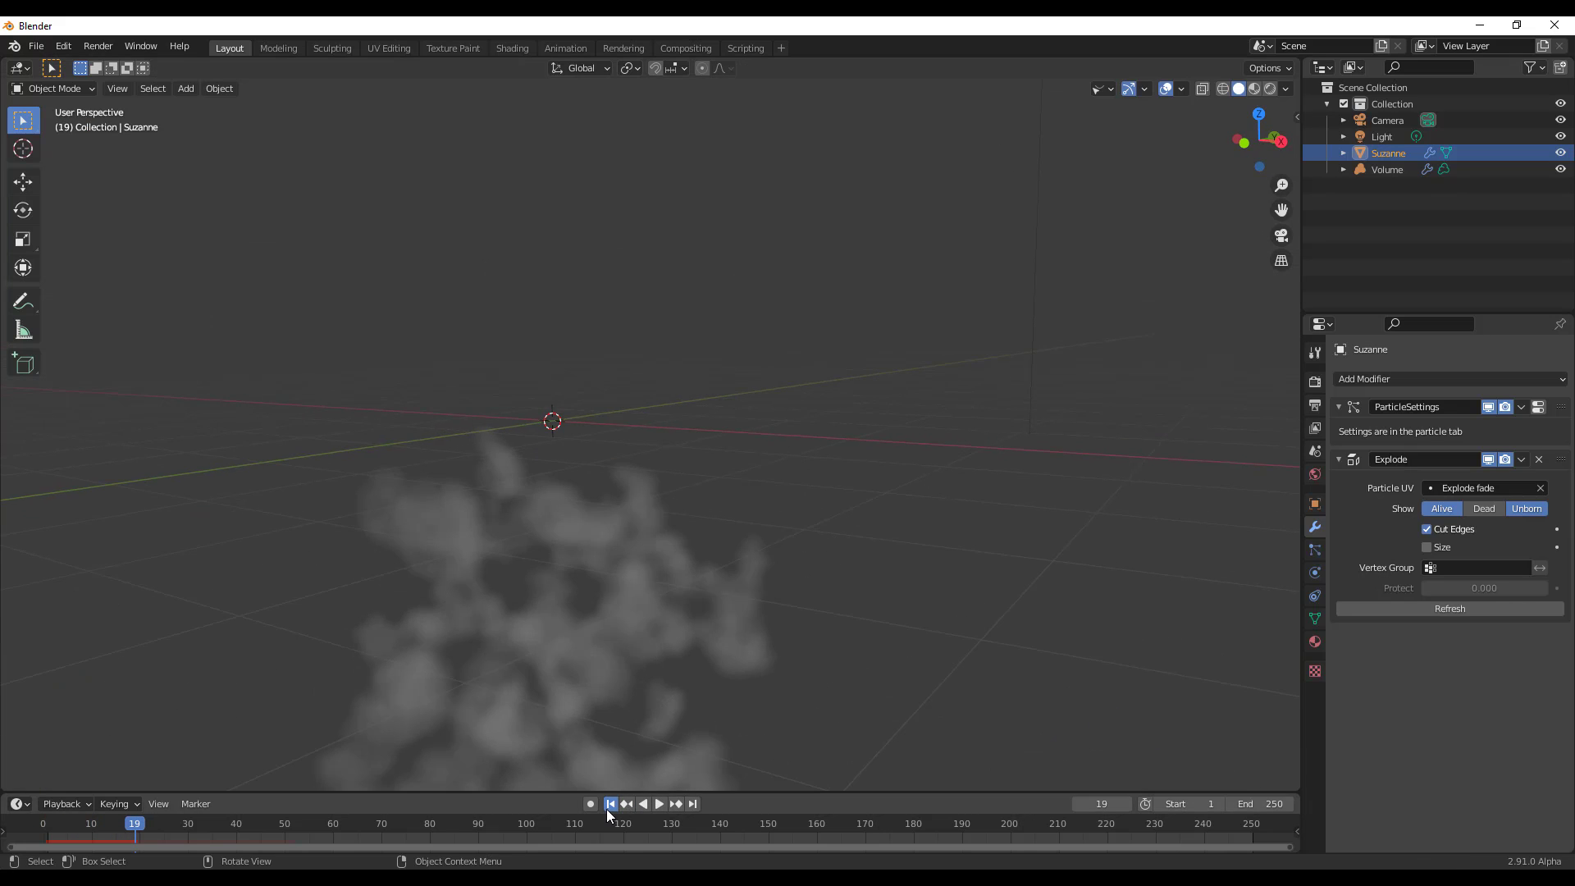
left_click(611, 803)
Switch the viewport to rendered shading and move the light to a new position near the volume
left_click(1270, 89)
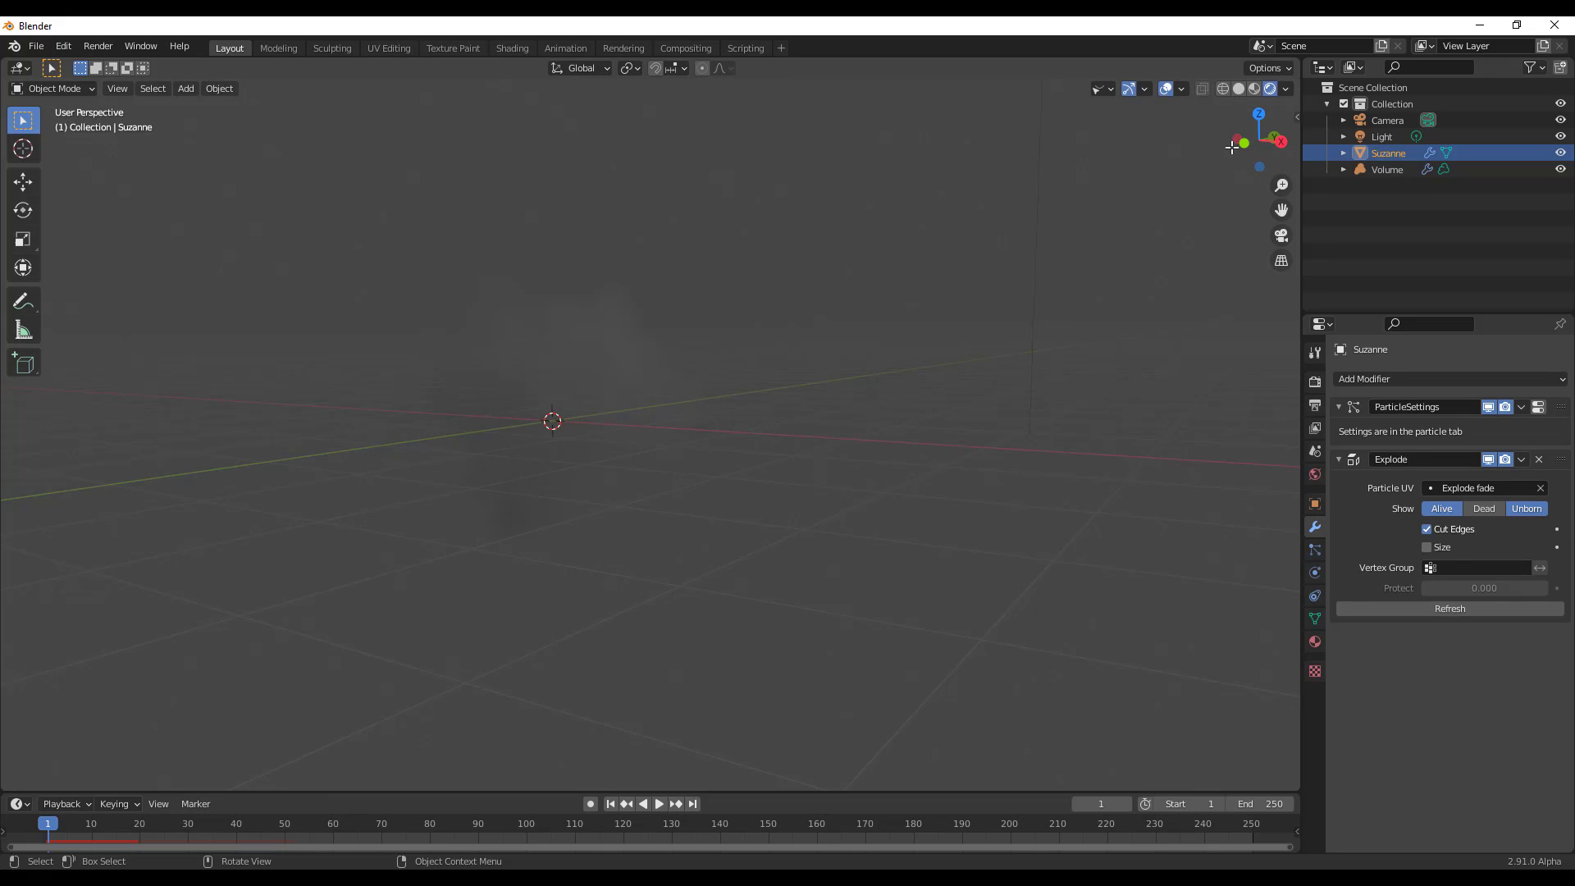
mouse_move(751, 426)
middle_mouse_down()
mouse_move(760, 548)
mouse_move(839, 405)
middle_mouse_up()
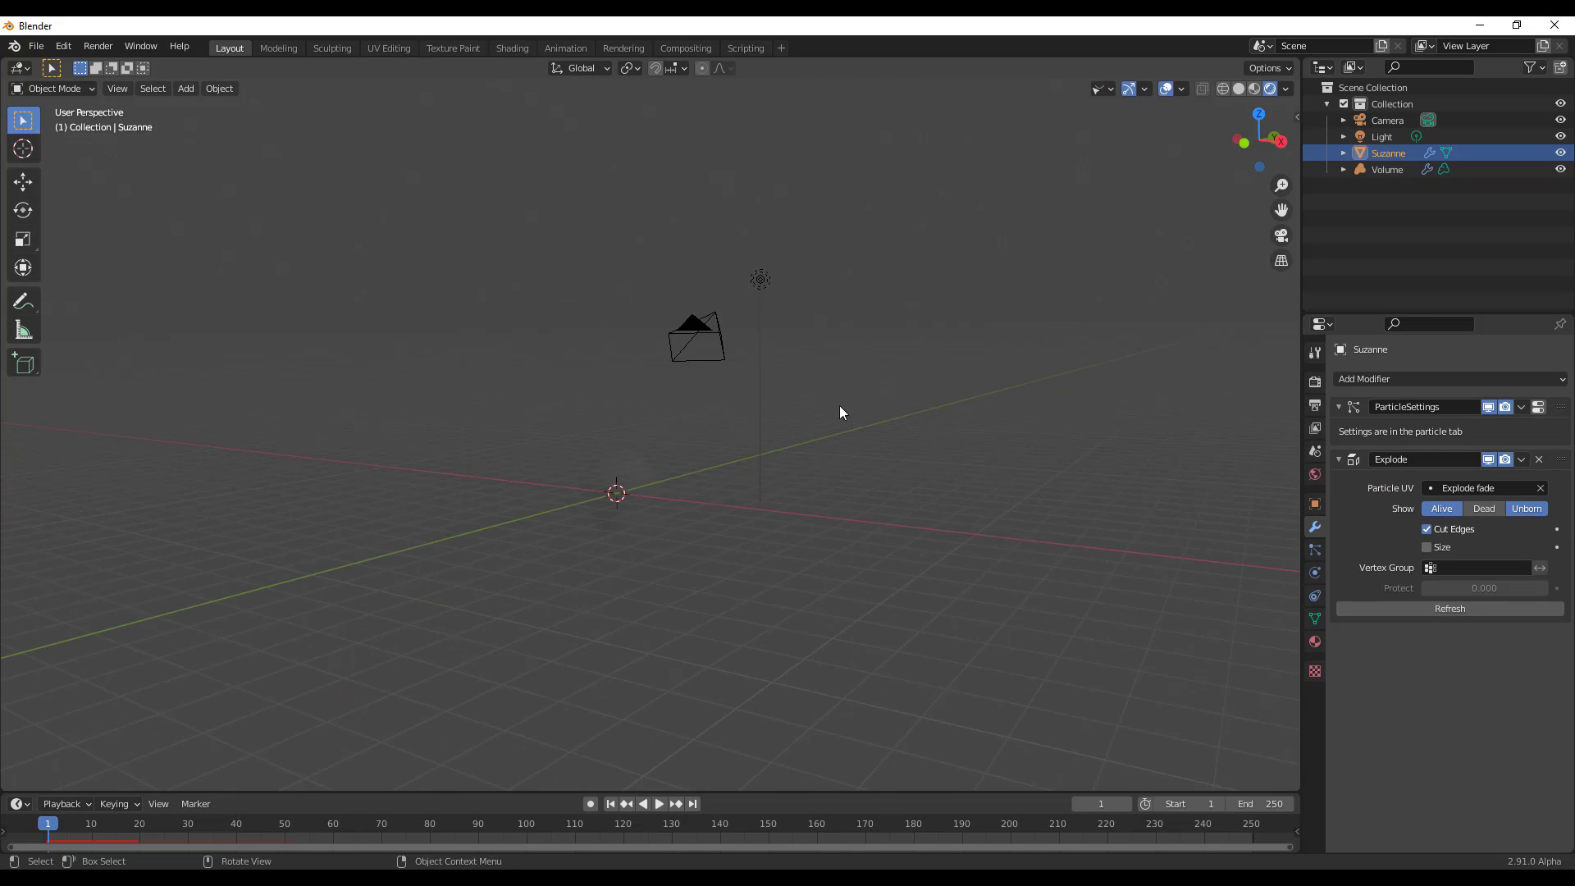
left_click(760, 279)
middle_click_drag(886, 482, 903, 568)
key("g")
left_click(756, 632)
middle_click_drag(756, 632, 1166, 540)
Change the scene's render engine from Eevee to Cycles and inspect the rendered volume
left_click(1315, 381)
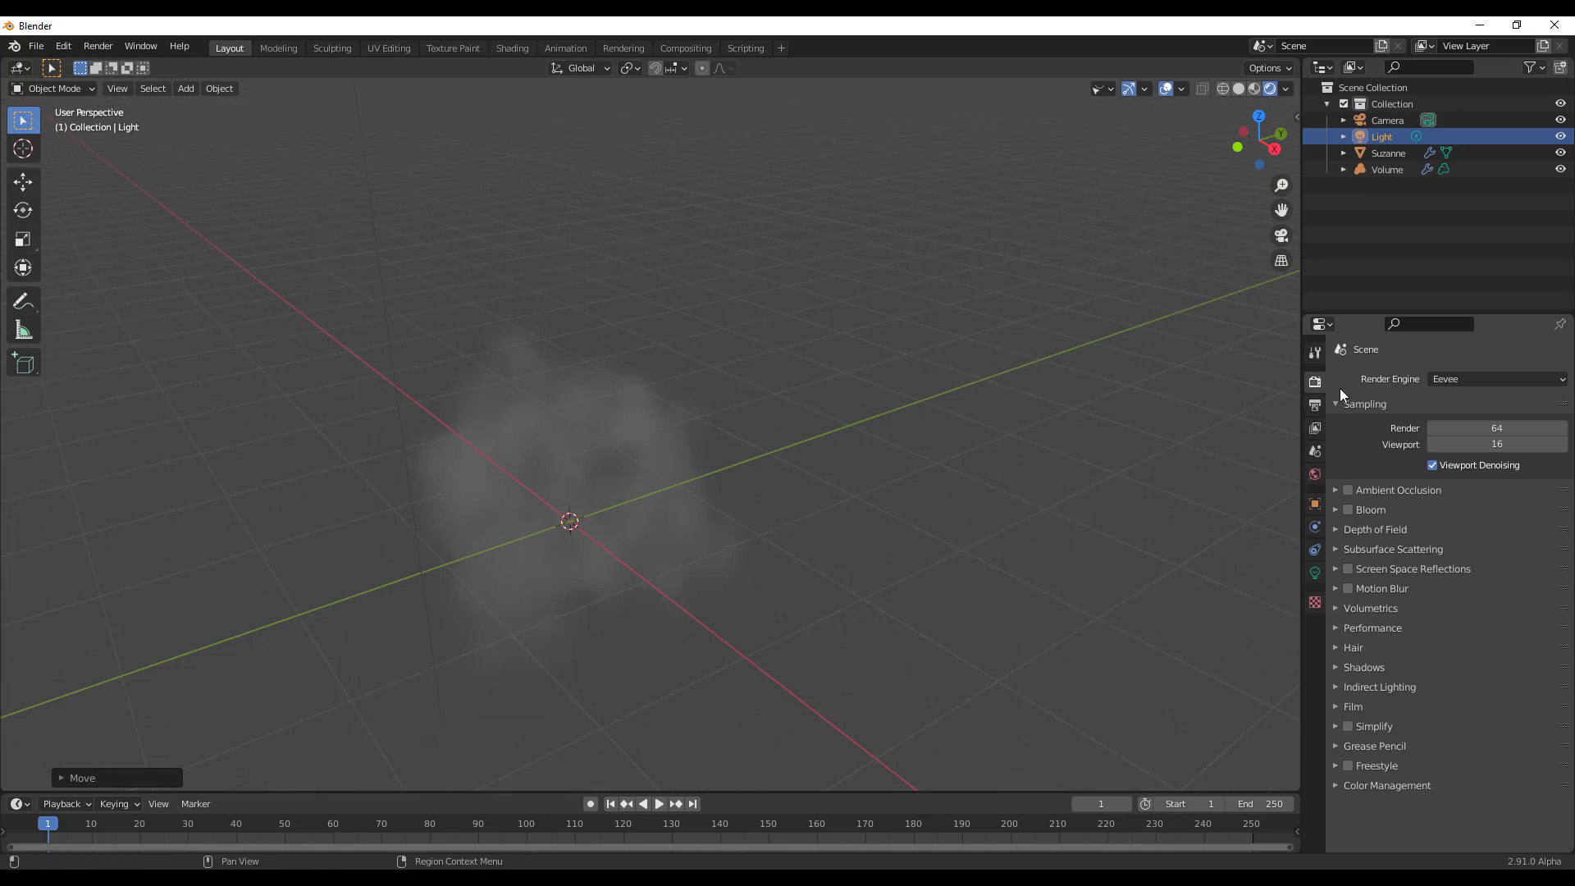
left_click(1461, 379)
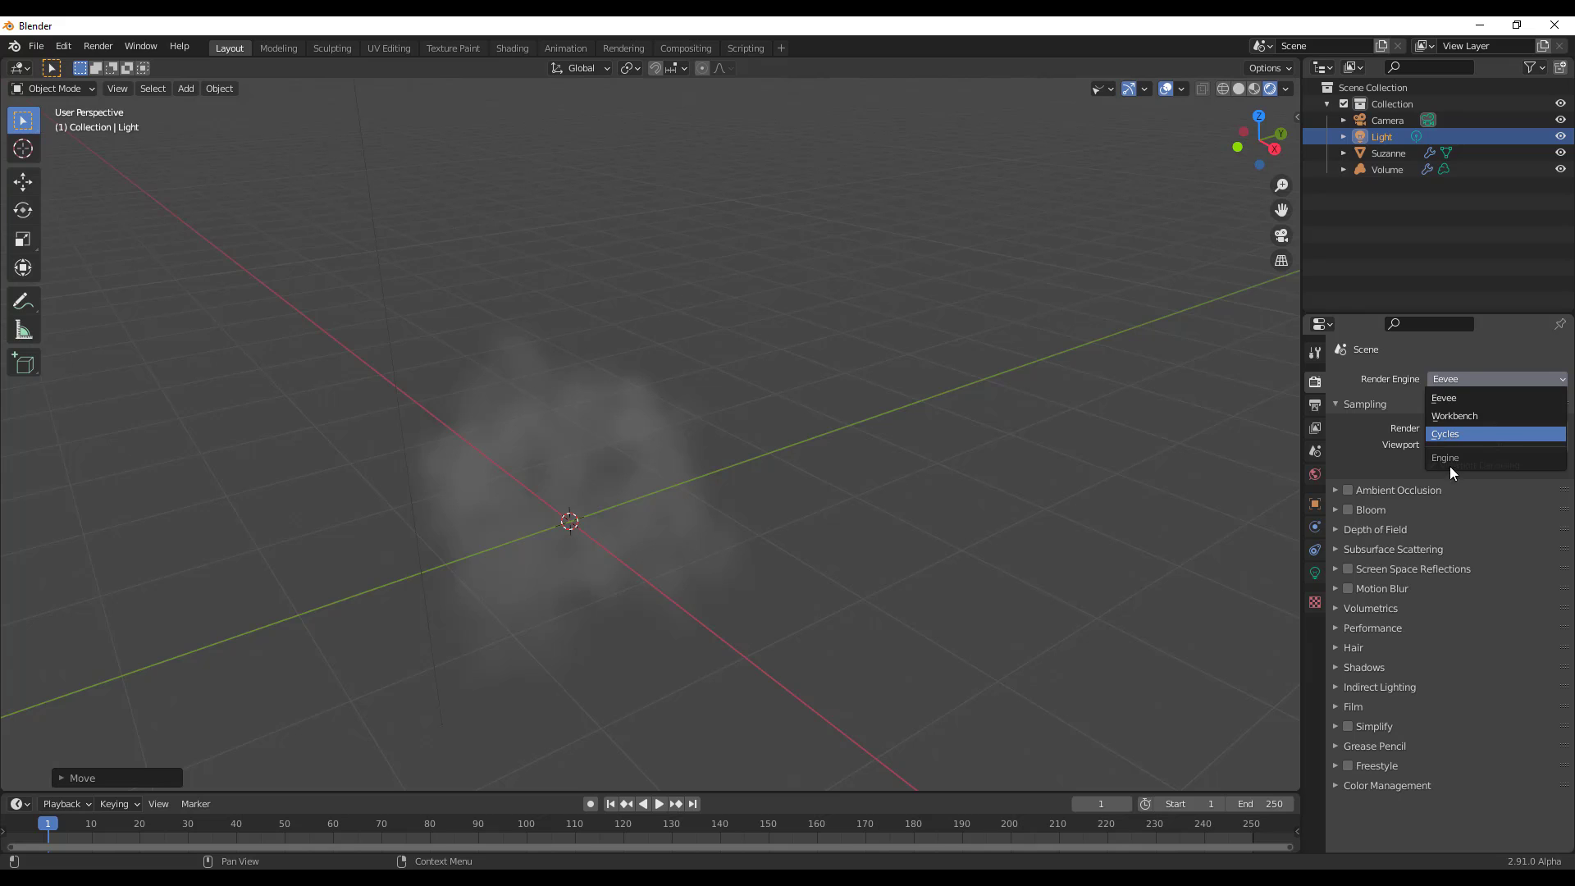
key("Return")
middle_click_drag(701, 477, 641, 550)
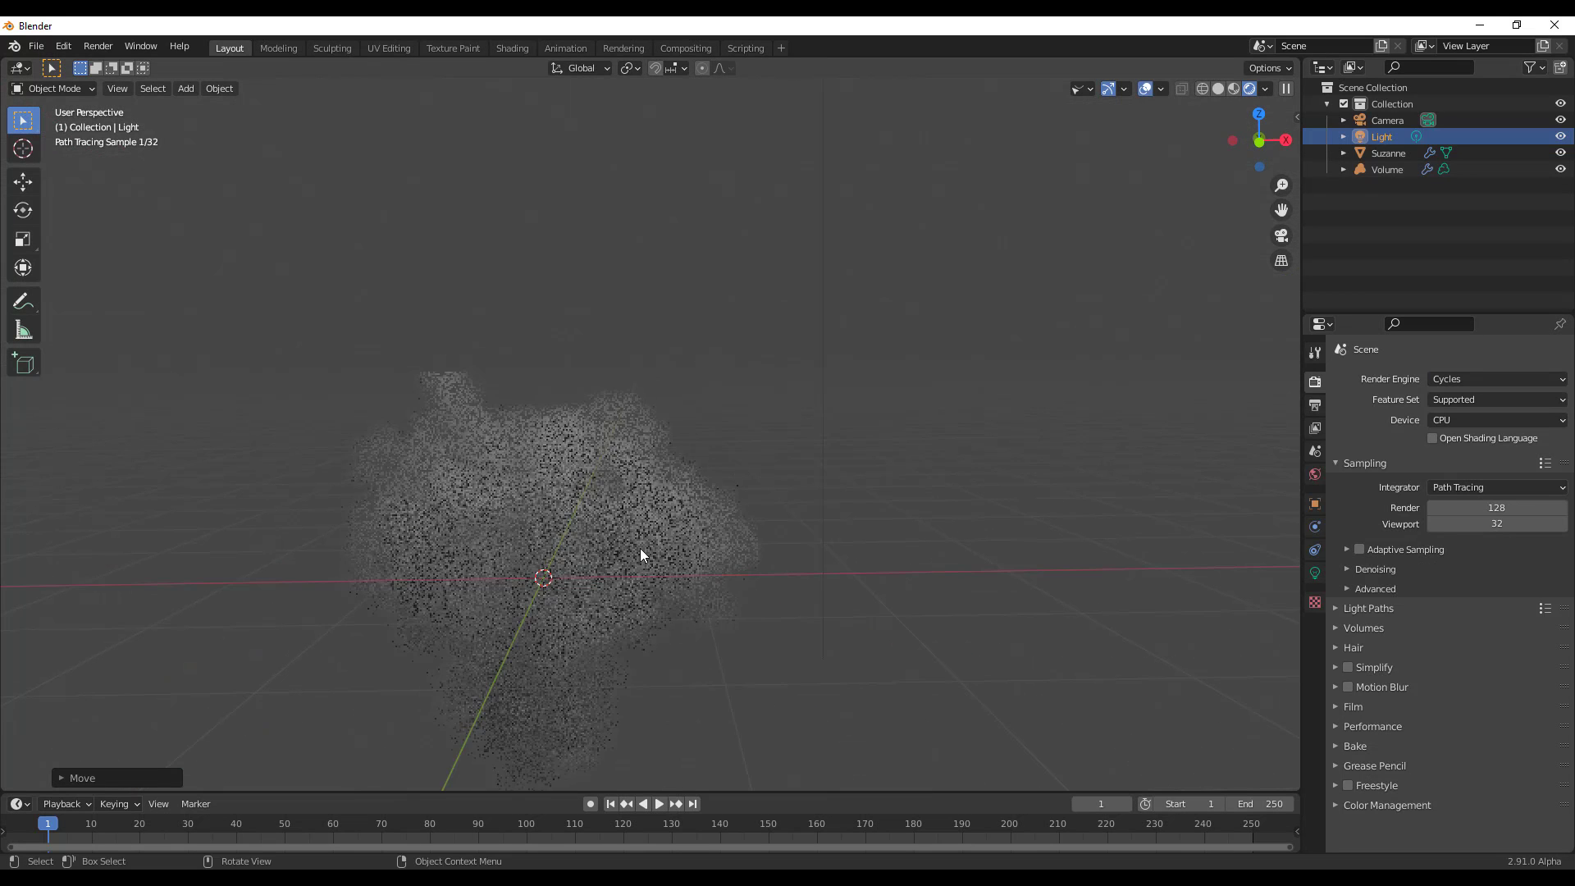
scroll(657, 570, "up", 5)
scroll(696, 510, "down", 8)
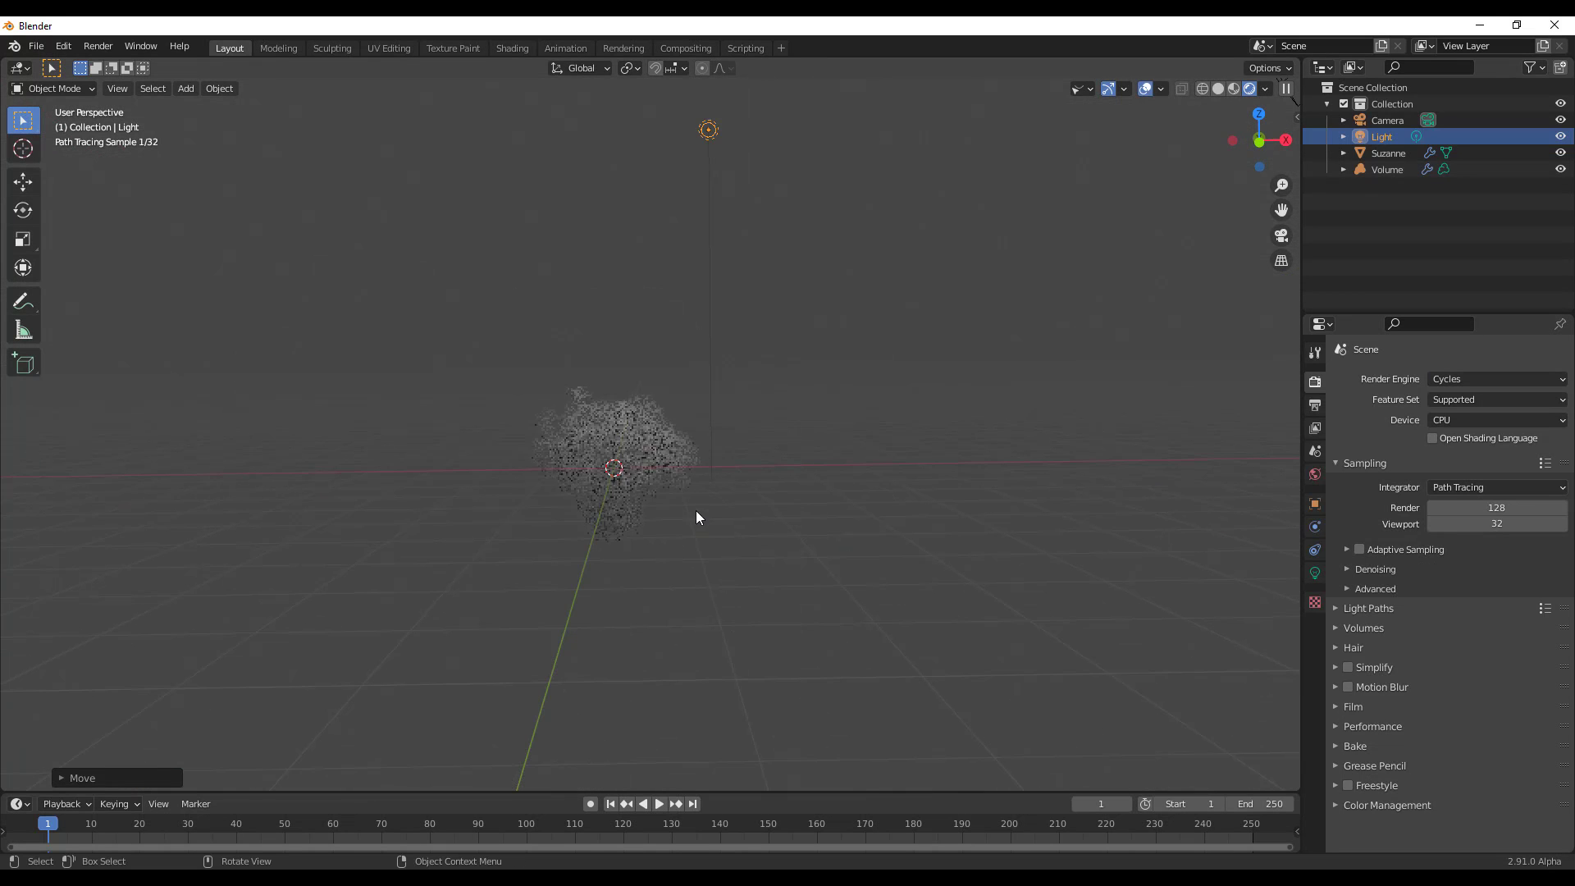
Move the light with the Move tool so that it sits directly above and closer to the volume
left_click(23, 182)
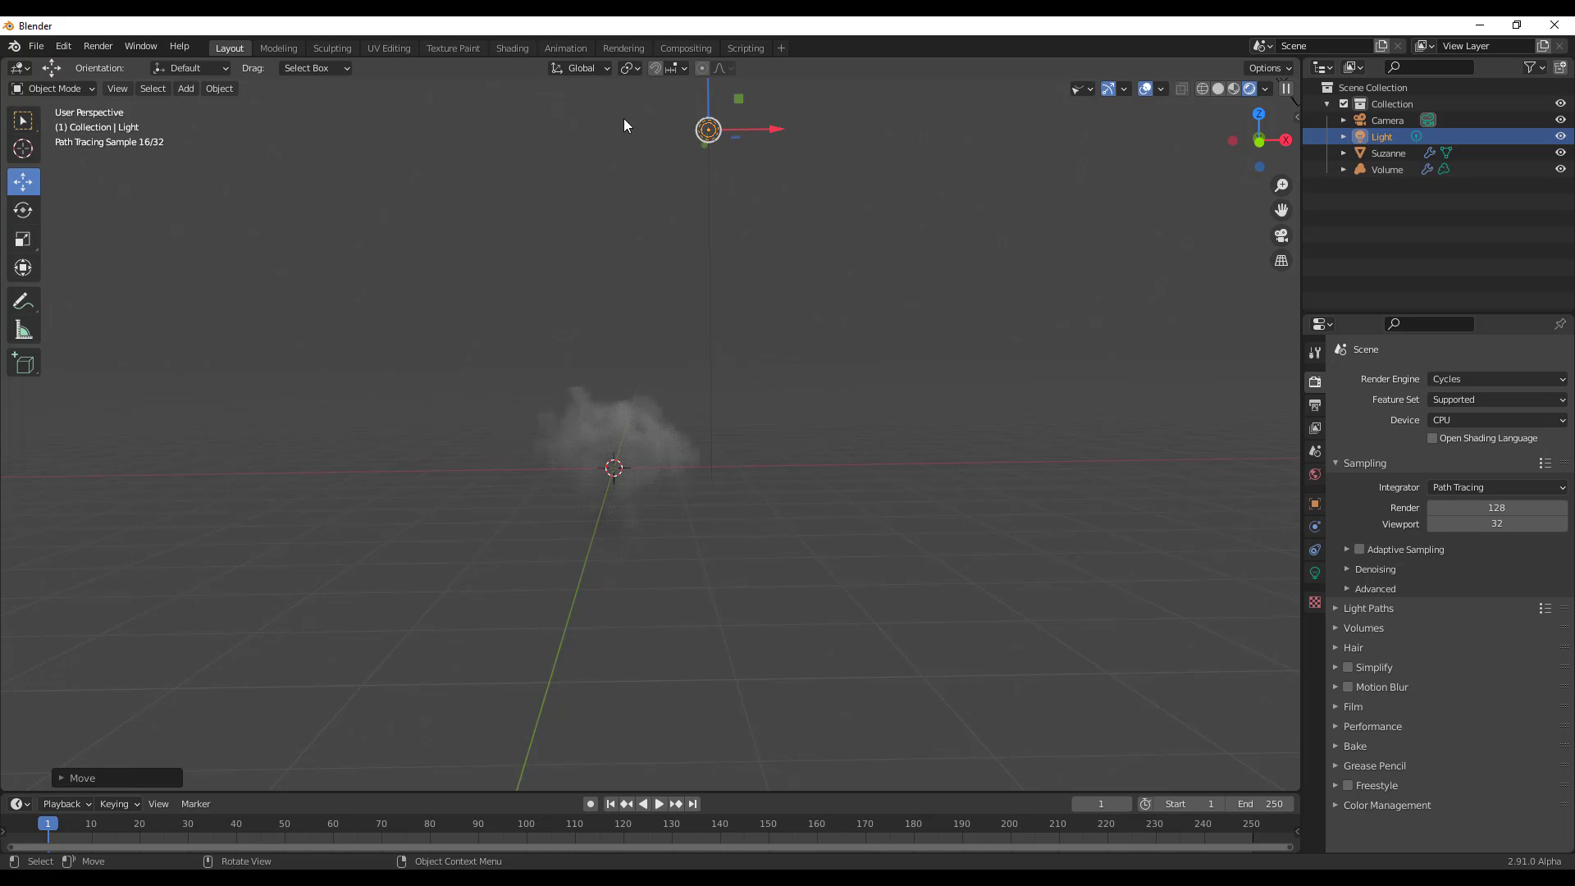
middle_click_drag(737, 97, 795, 425)
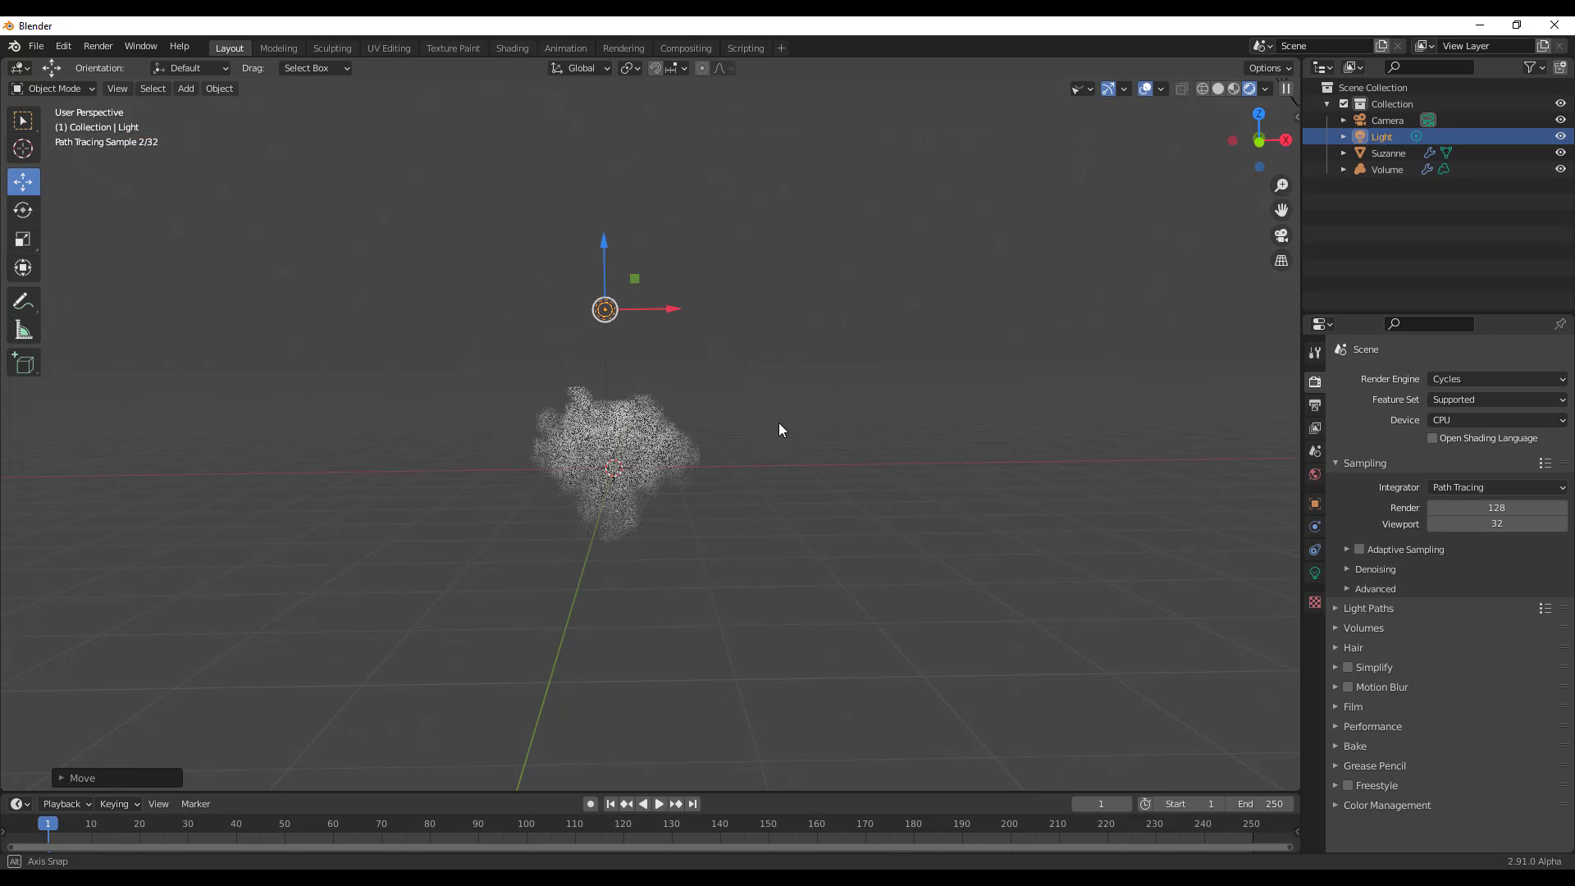
middle_click_drag(640, 313, 710, 526)
scroll(624, 484, "up", 4)
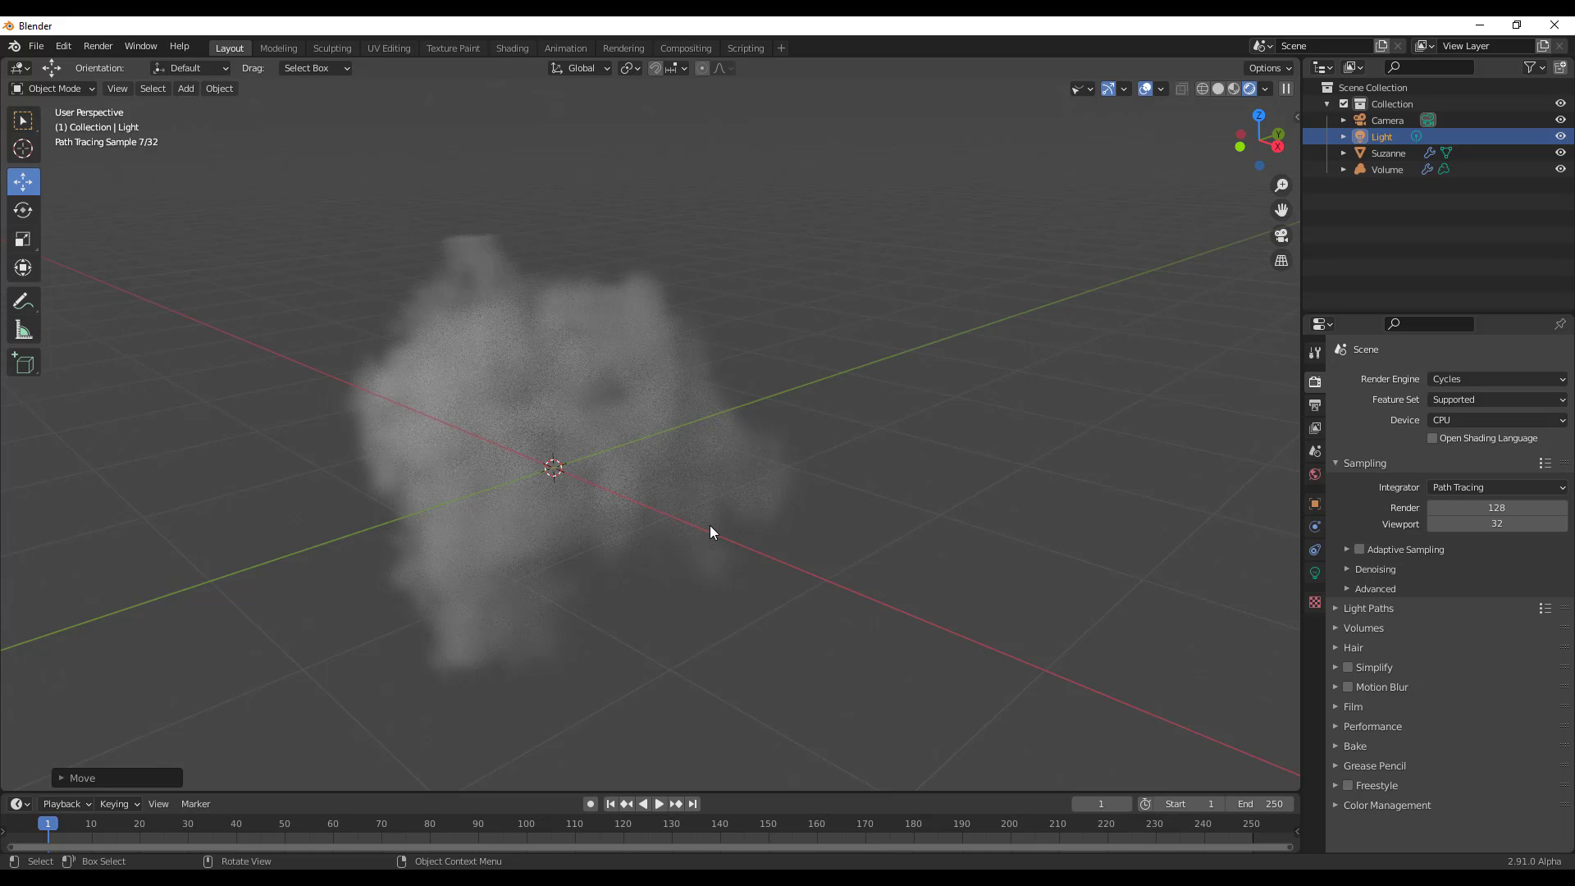
Select the volume and set its Mesh to Volume density to 9.8
left_click(610, 374)
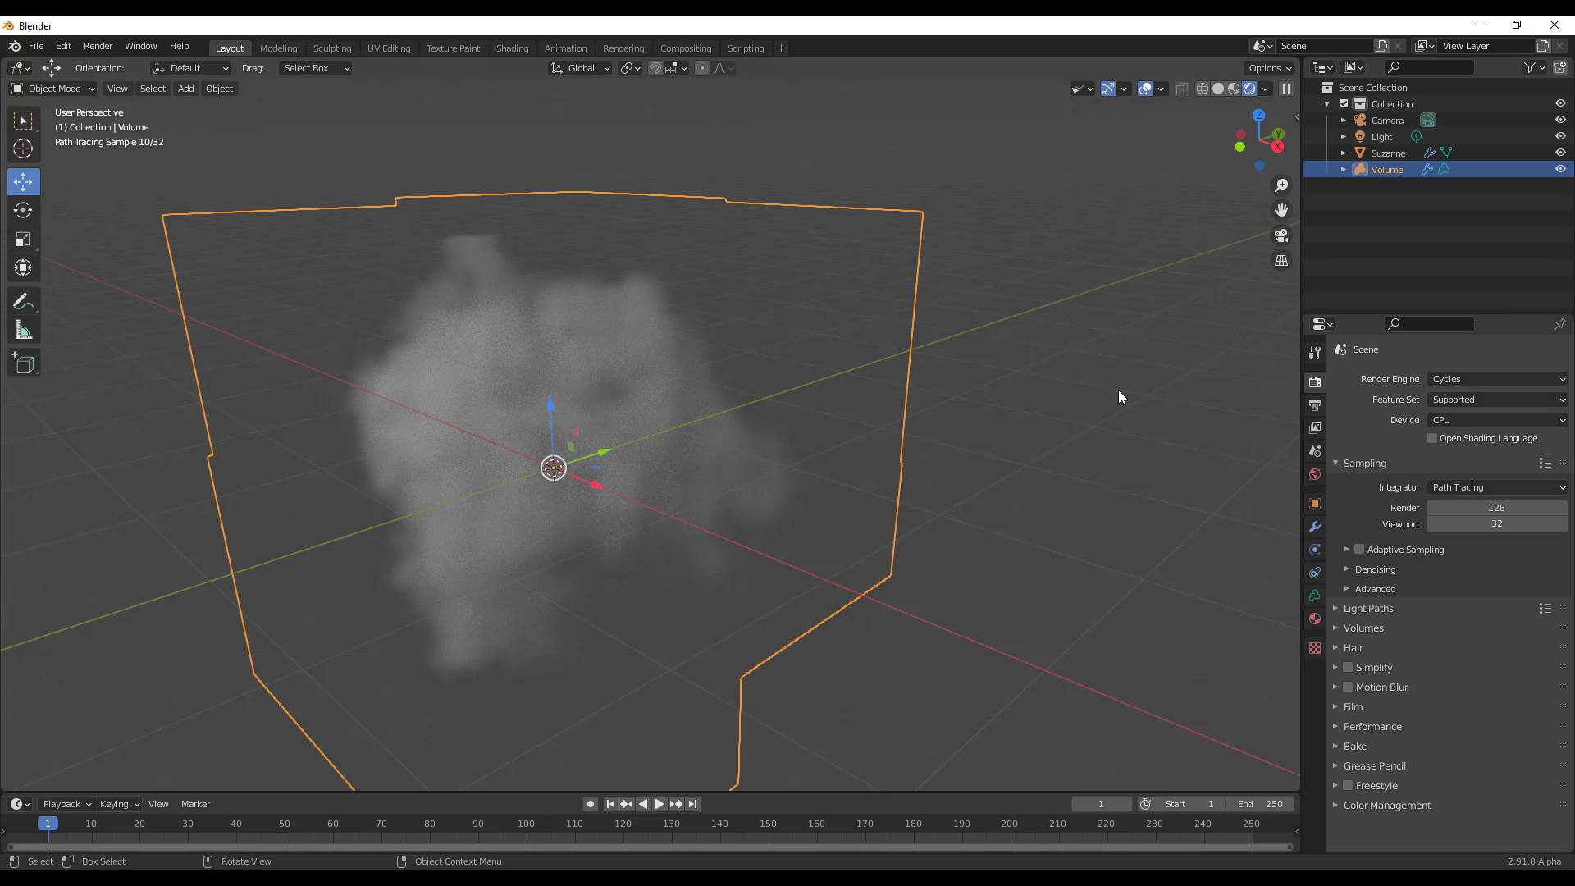
middle_click_drag(554, 435, 623, 407)
scroll(623, 407, "up", 4)
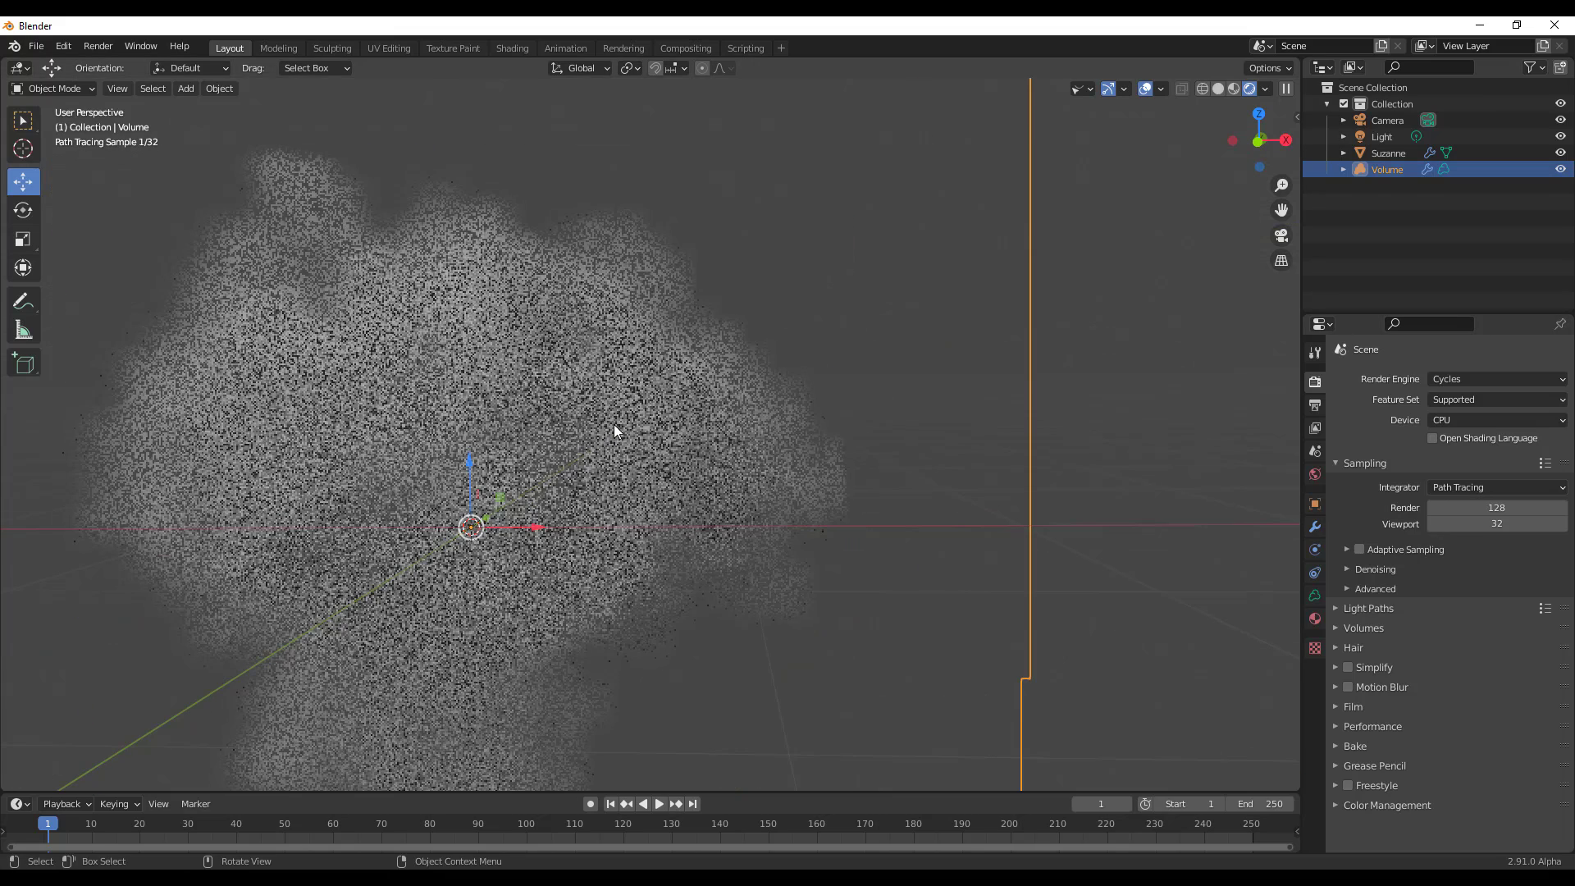
left_click(1321, 599)
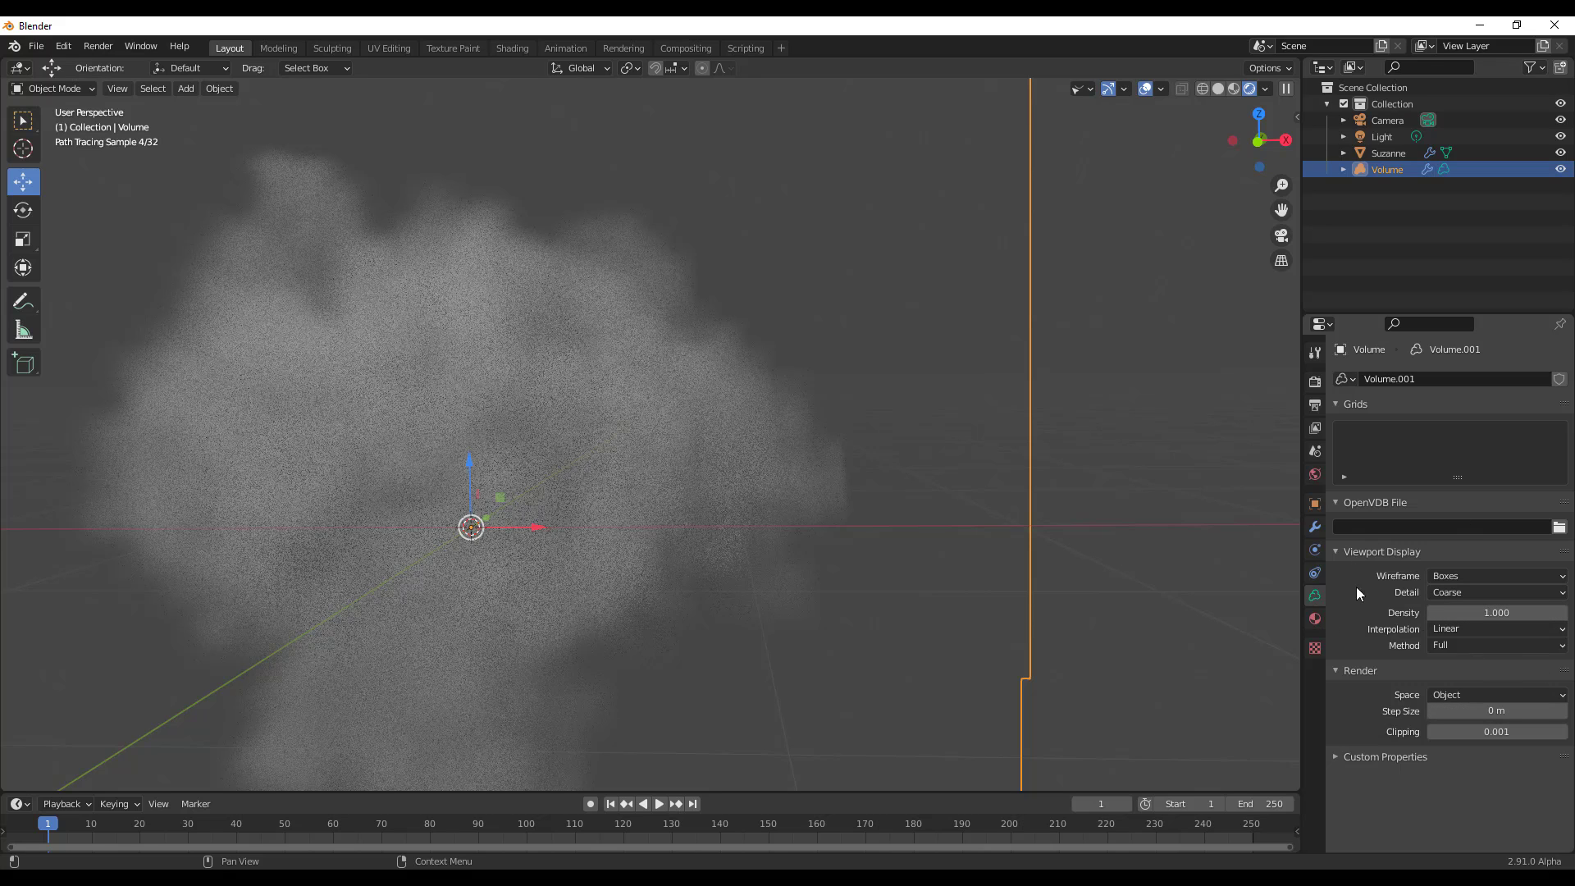
left_click(1316, 527)
left_click(1509, 452)
type("9.8")
key("Return")
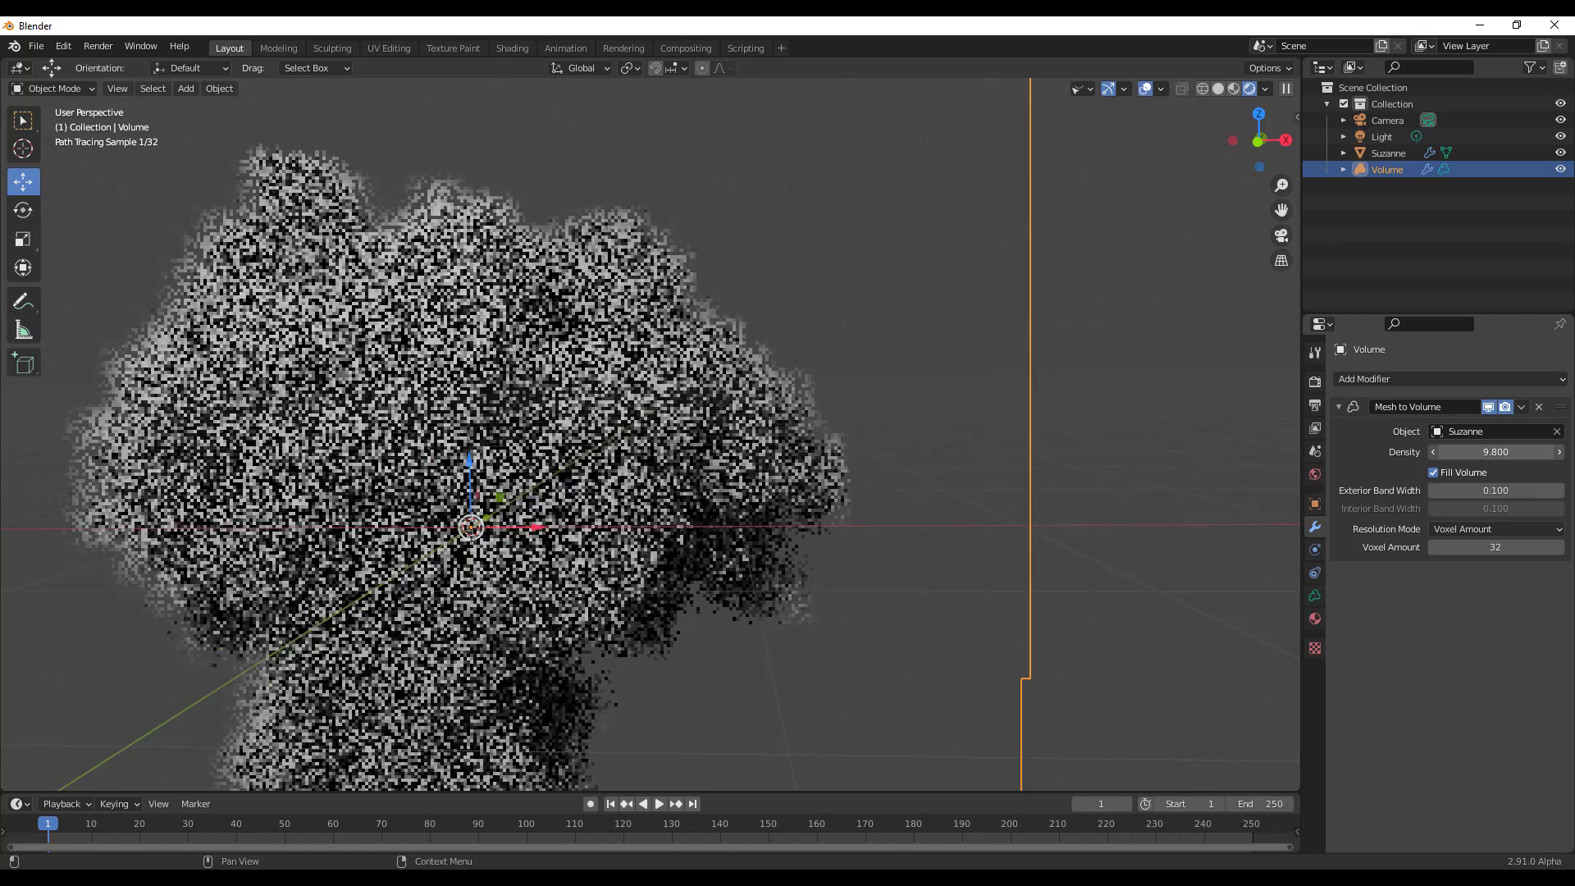
Set the Mesh to Volume modifier's voxel amount to 128 and inspect the volume's finer detail
scroll(731, 443, "down", 4)
middle_click_drag(731, 443, 721, 446)
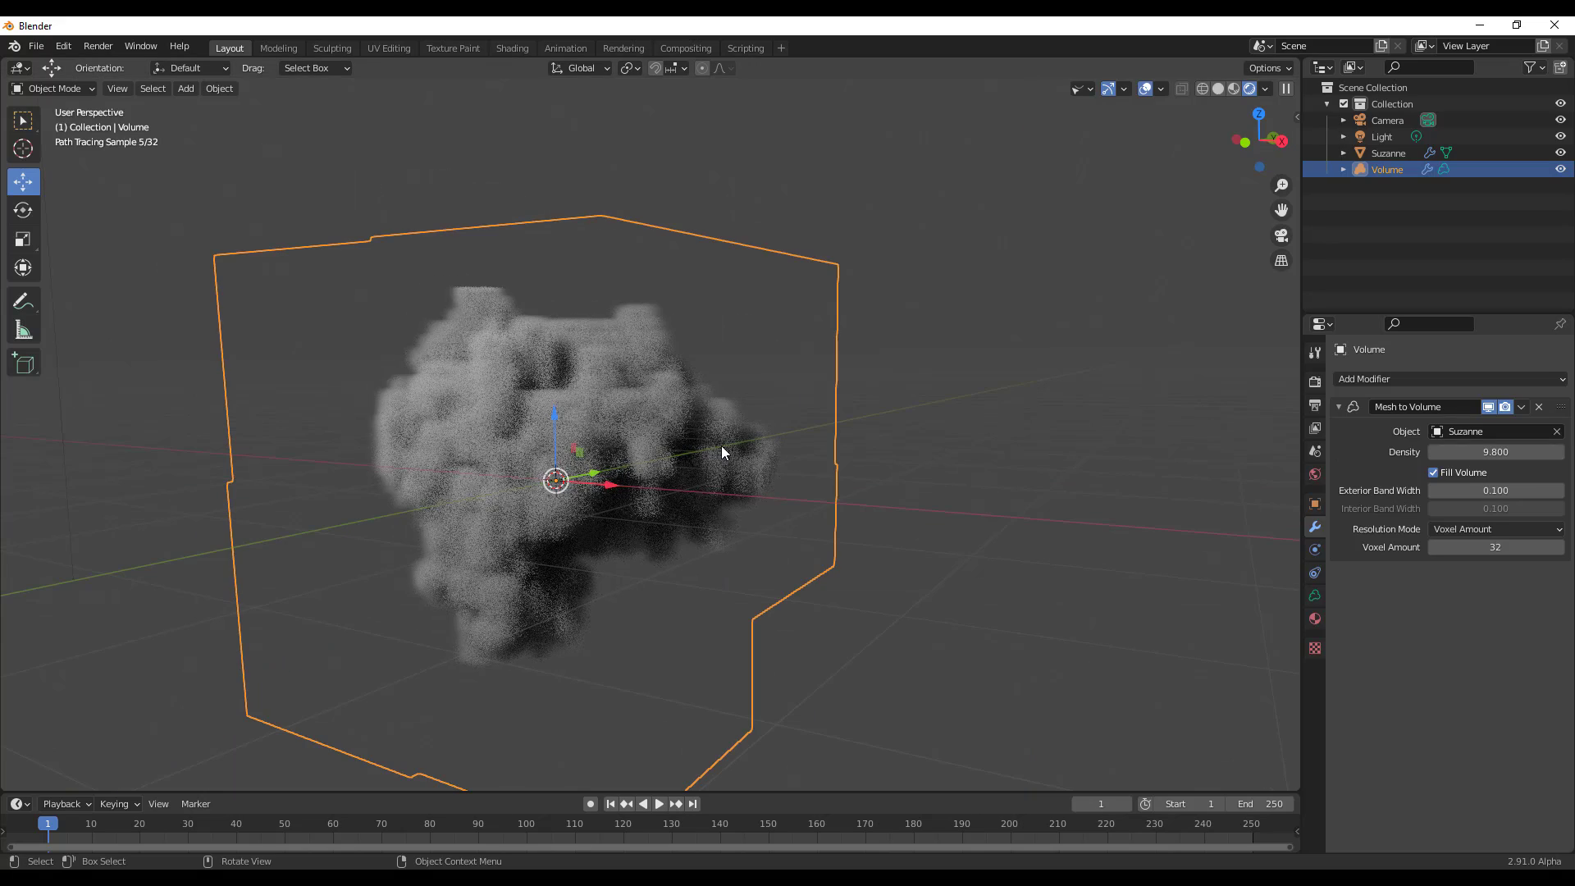
scroll(721, 446, "up", 1)
left_click(1496, 547)
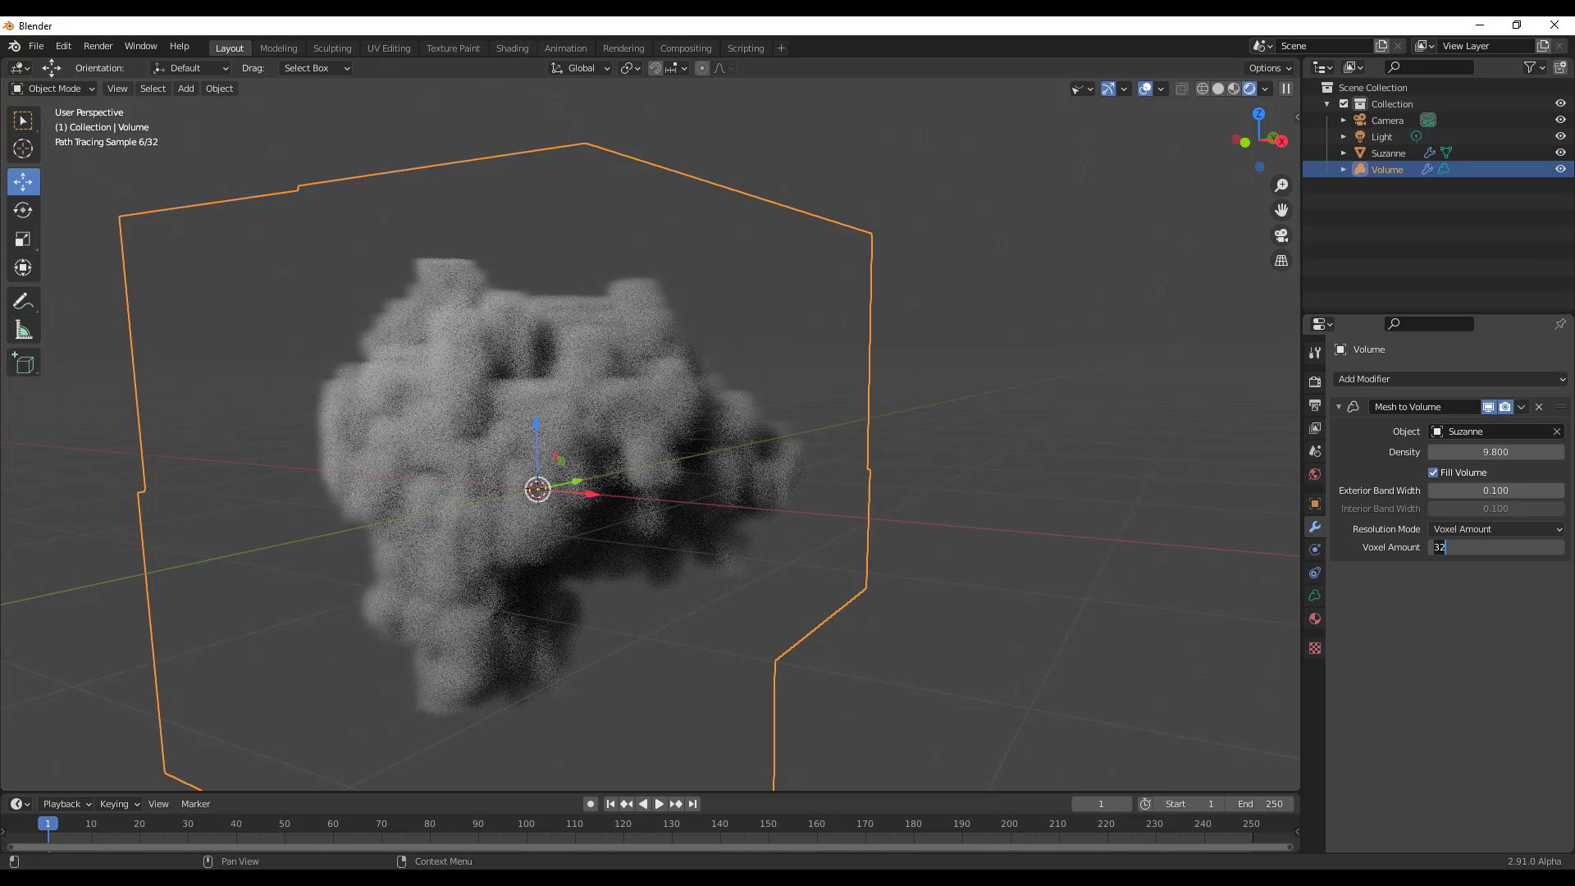
type("128")
key("Return")
middle_click_drag(605, 295, 657, 329)
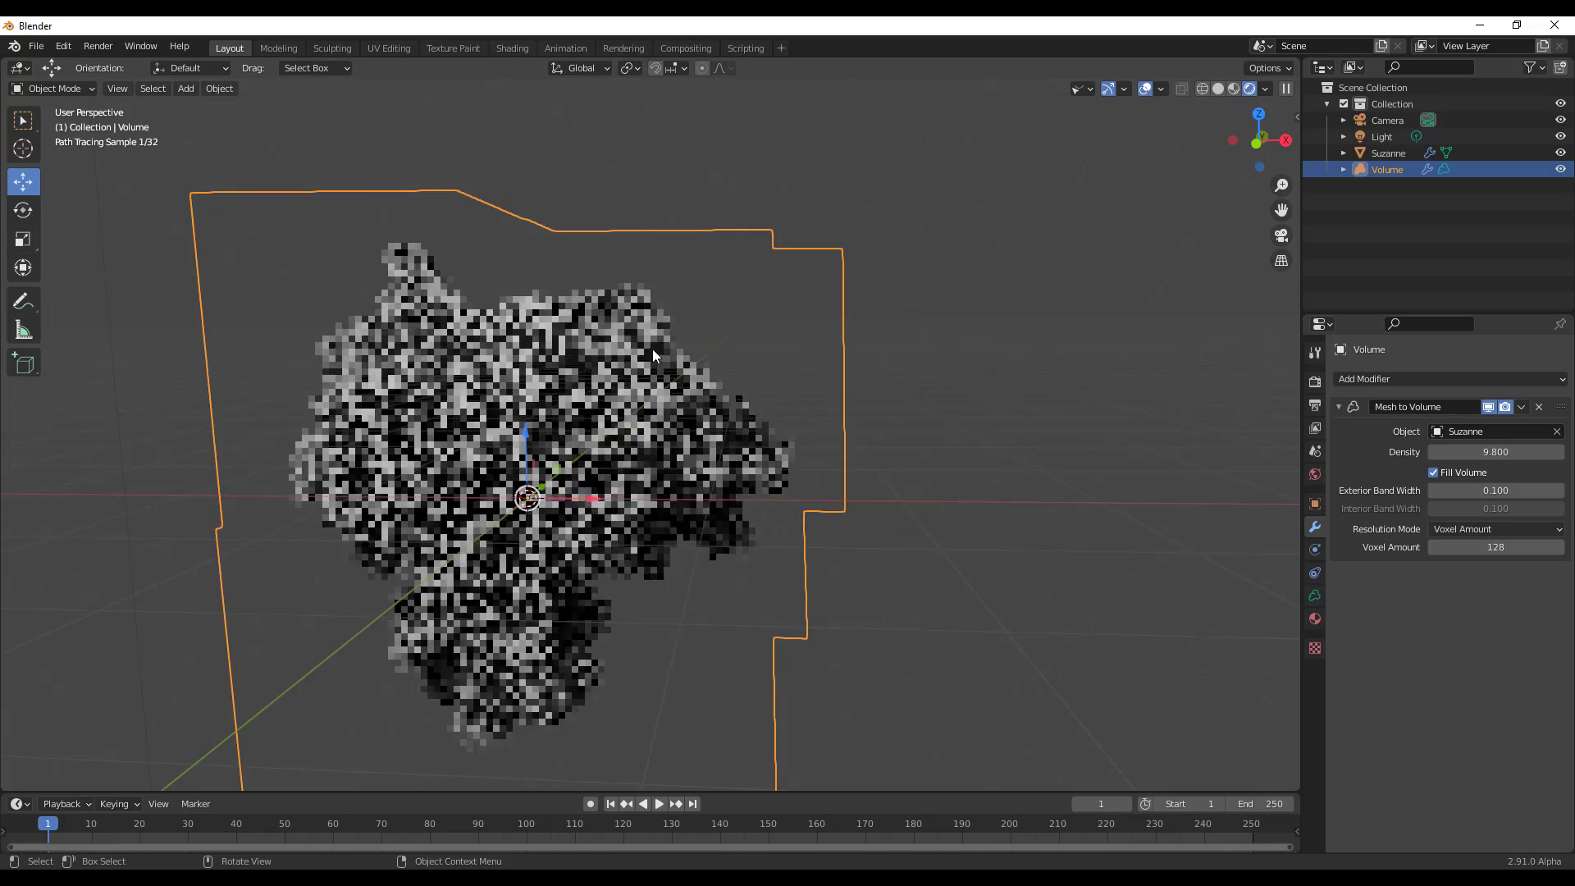
scroll(657, 328, "up", 3)
scroll(1222, 705, "down", 1)
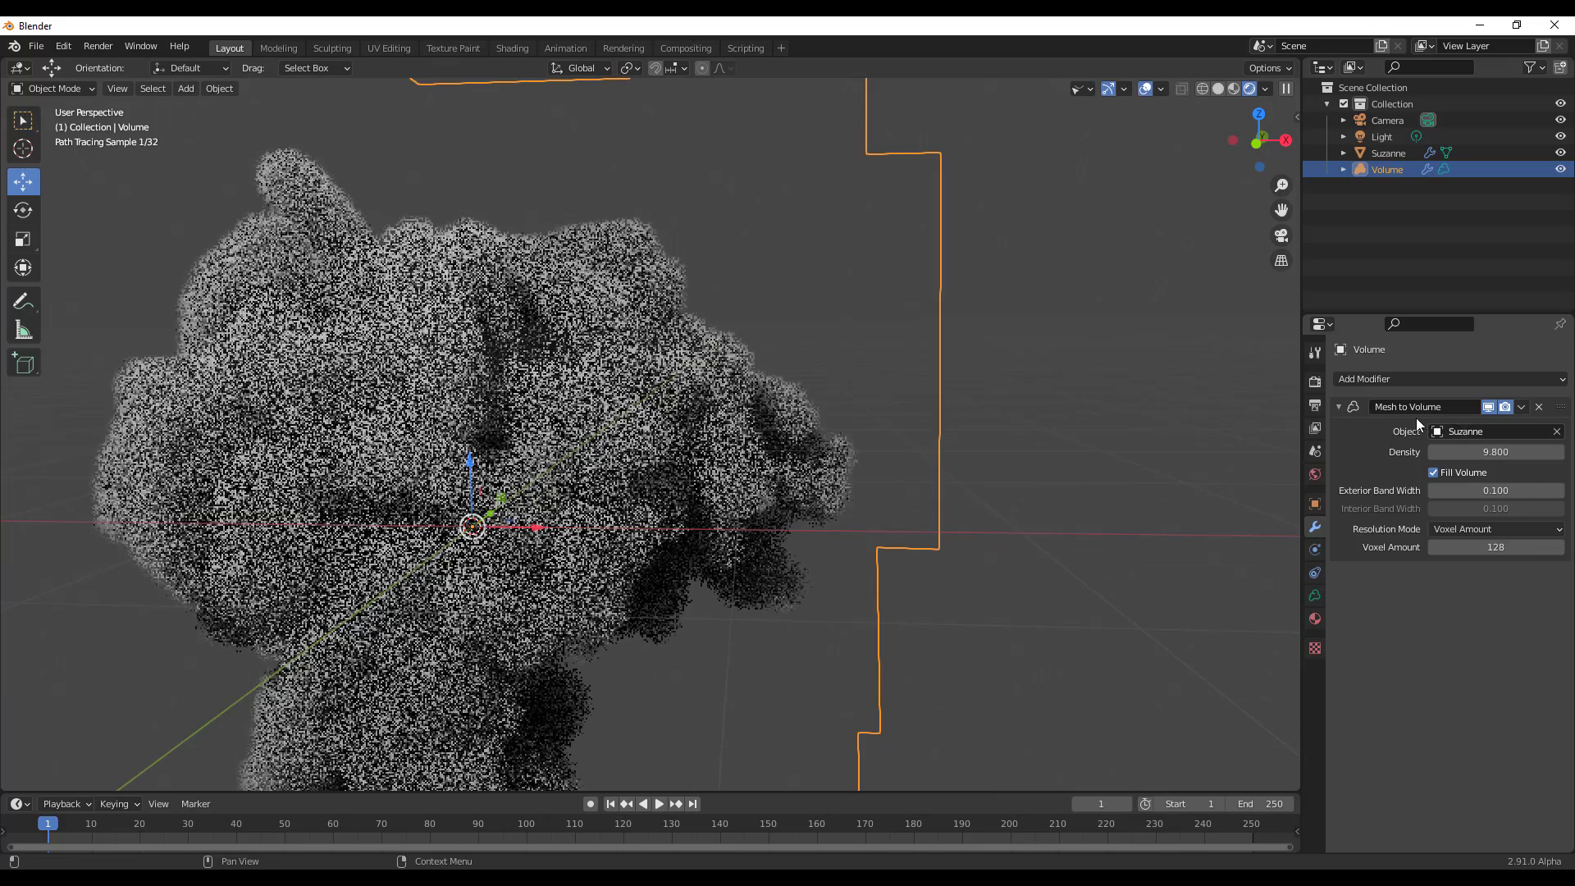
Play the exploding volume's animation, pause it at frame 16 and inspect the scattered cloud
scroll(985, 623, "down", 4)
left_click(658, 806)
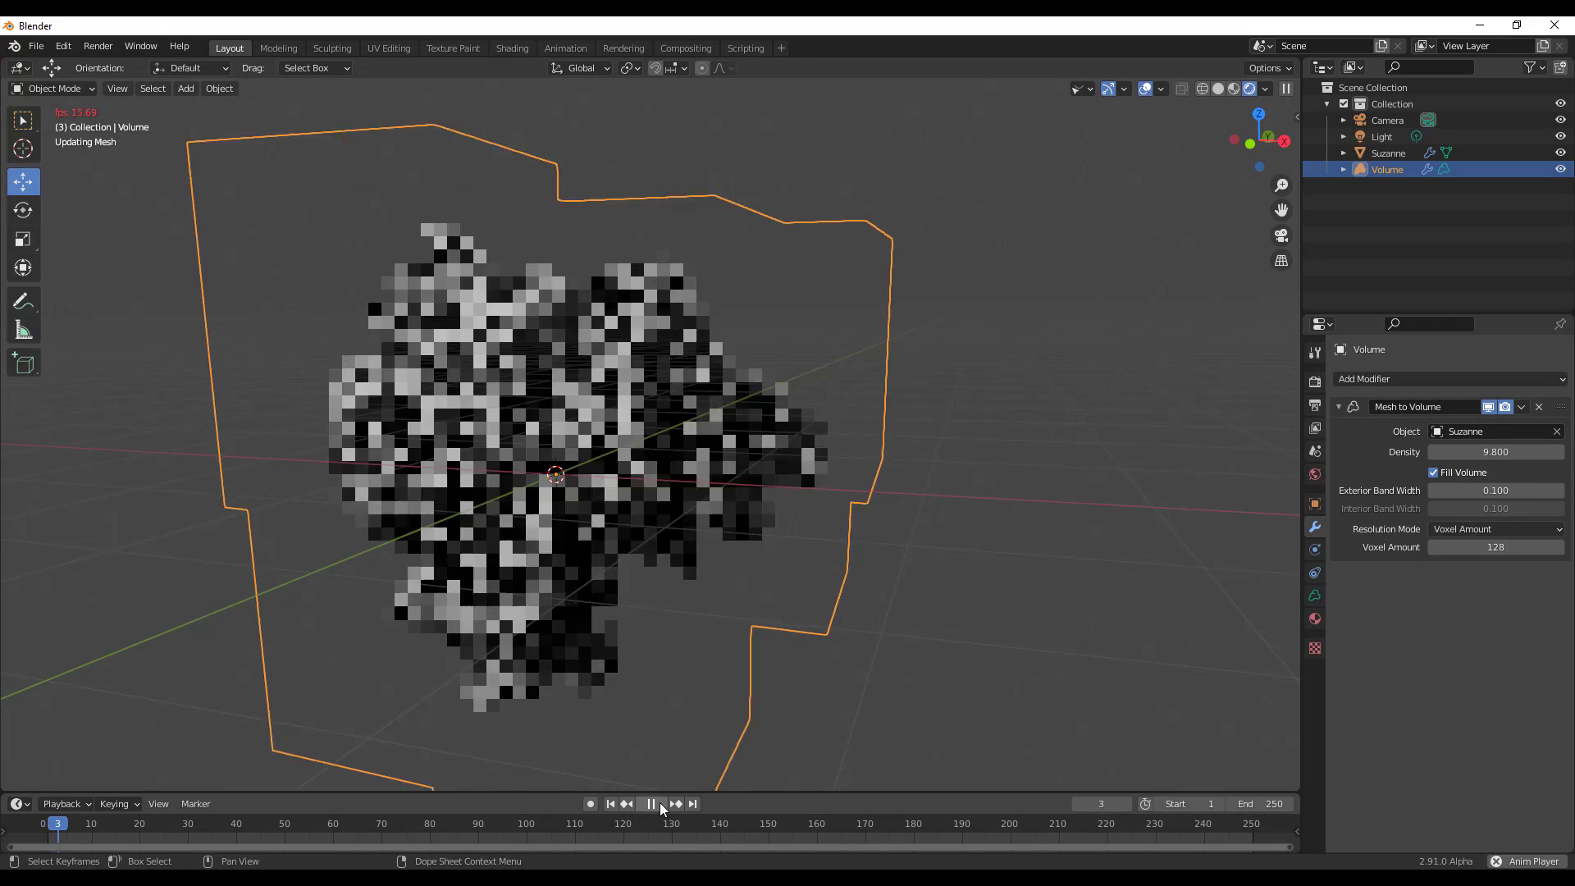
left_click(660, 802)
middle_click_drag(788, 525, 812, 467)
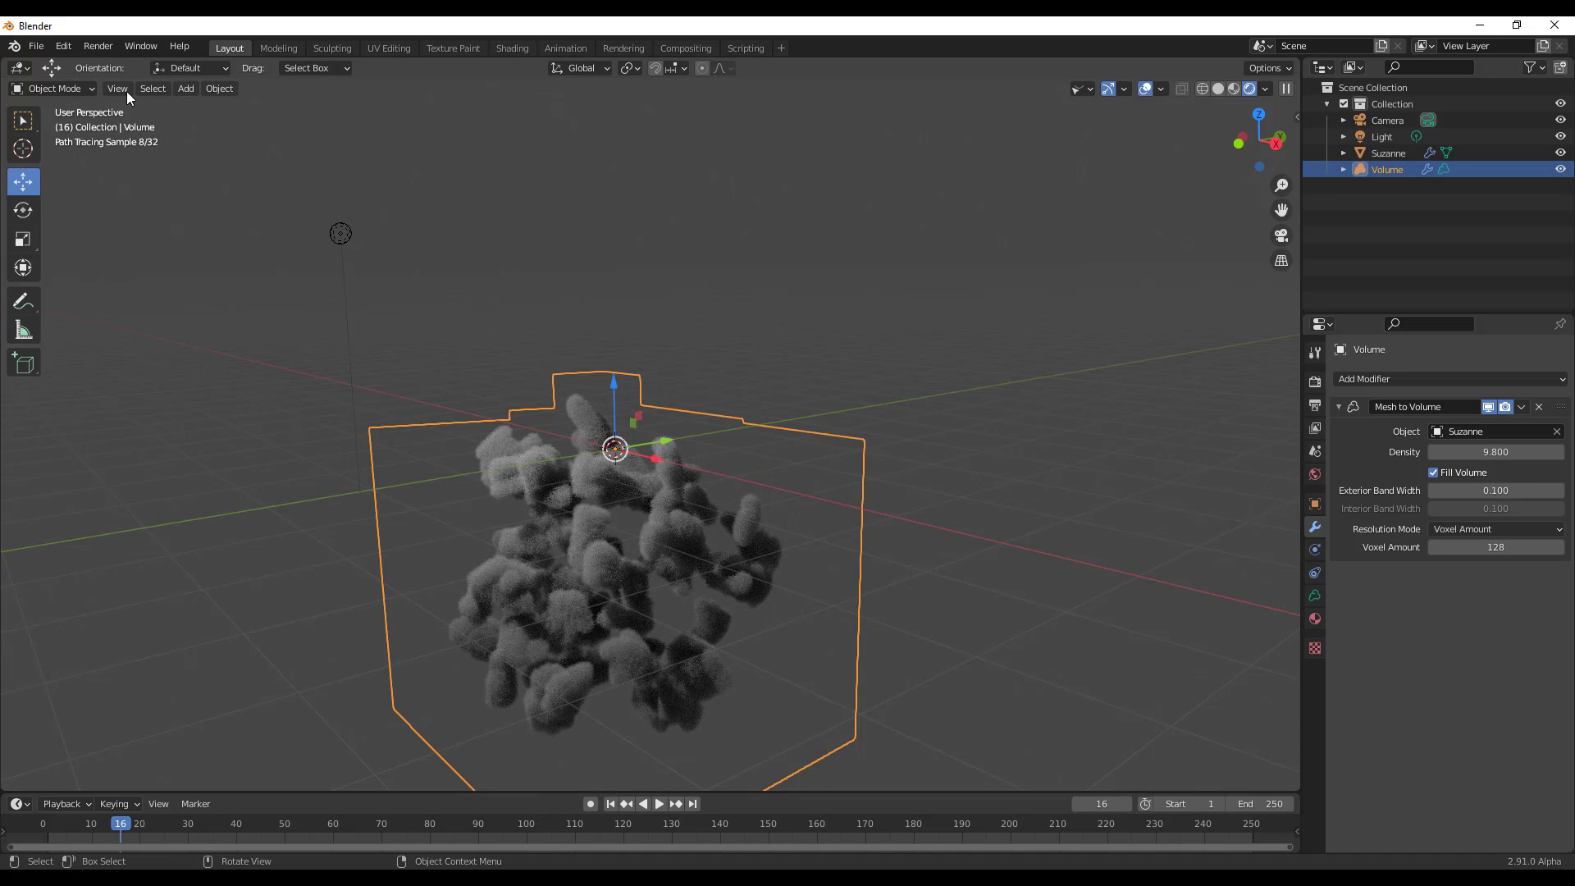
Start a new General file without saving the current scene
left_click(38, 46)
mouse_move(73, 65)
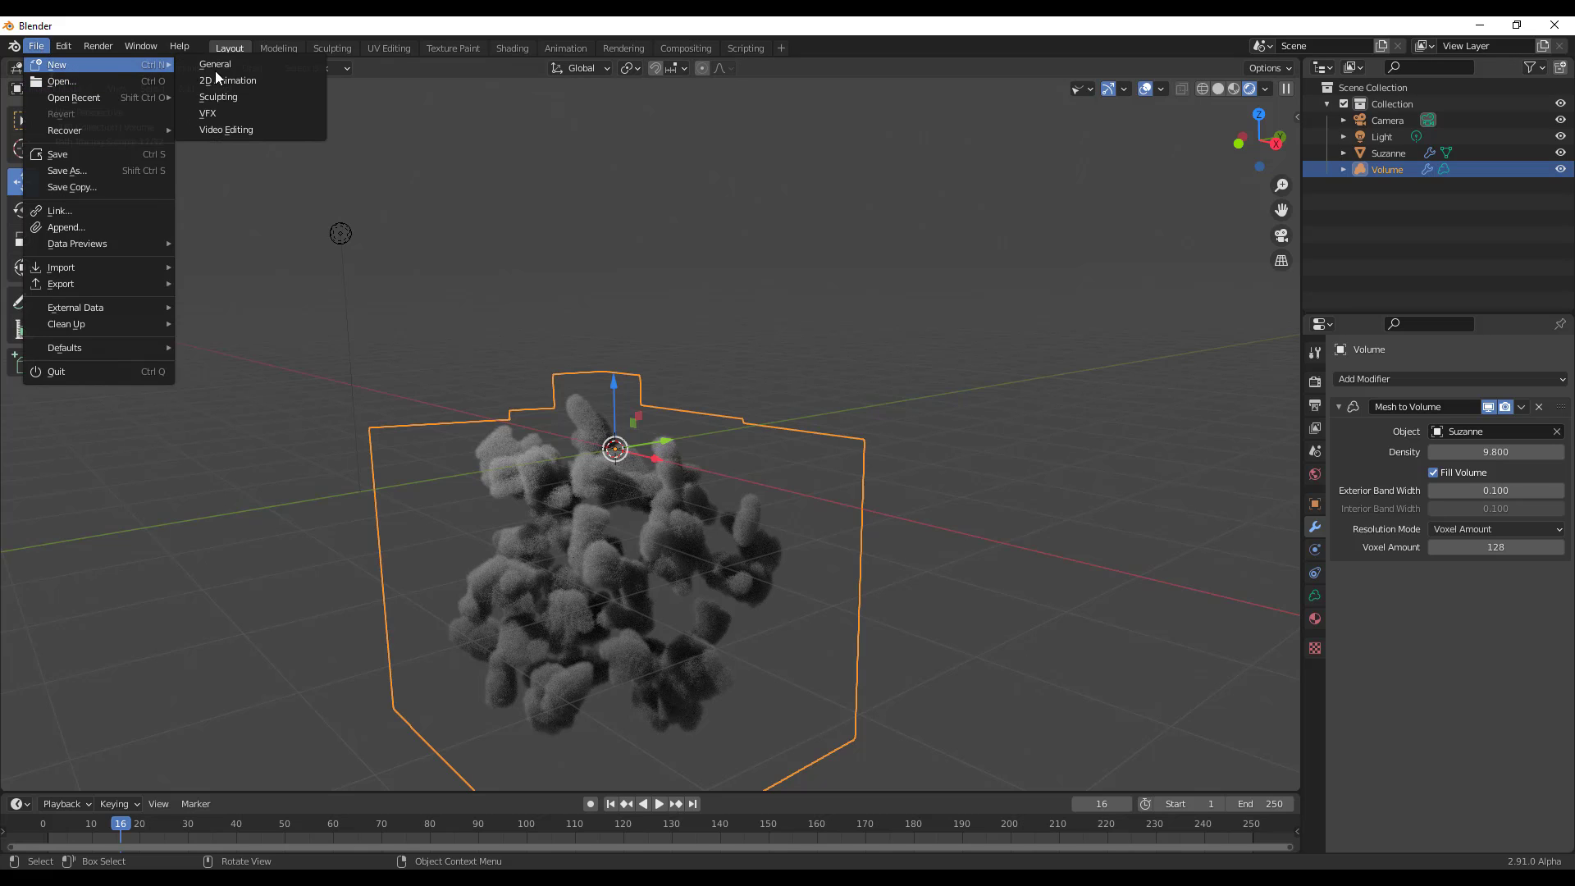
left_click(223, 66)
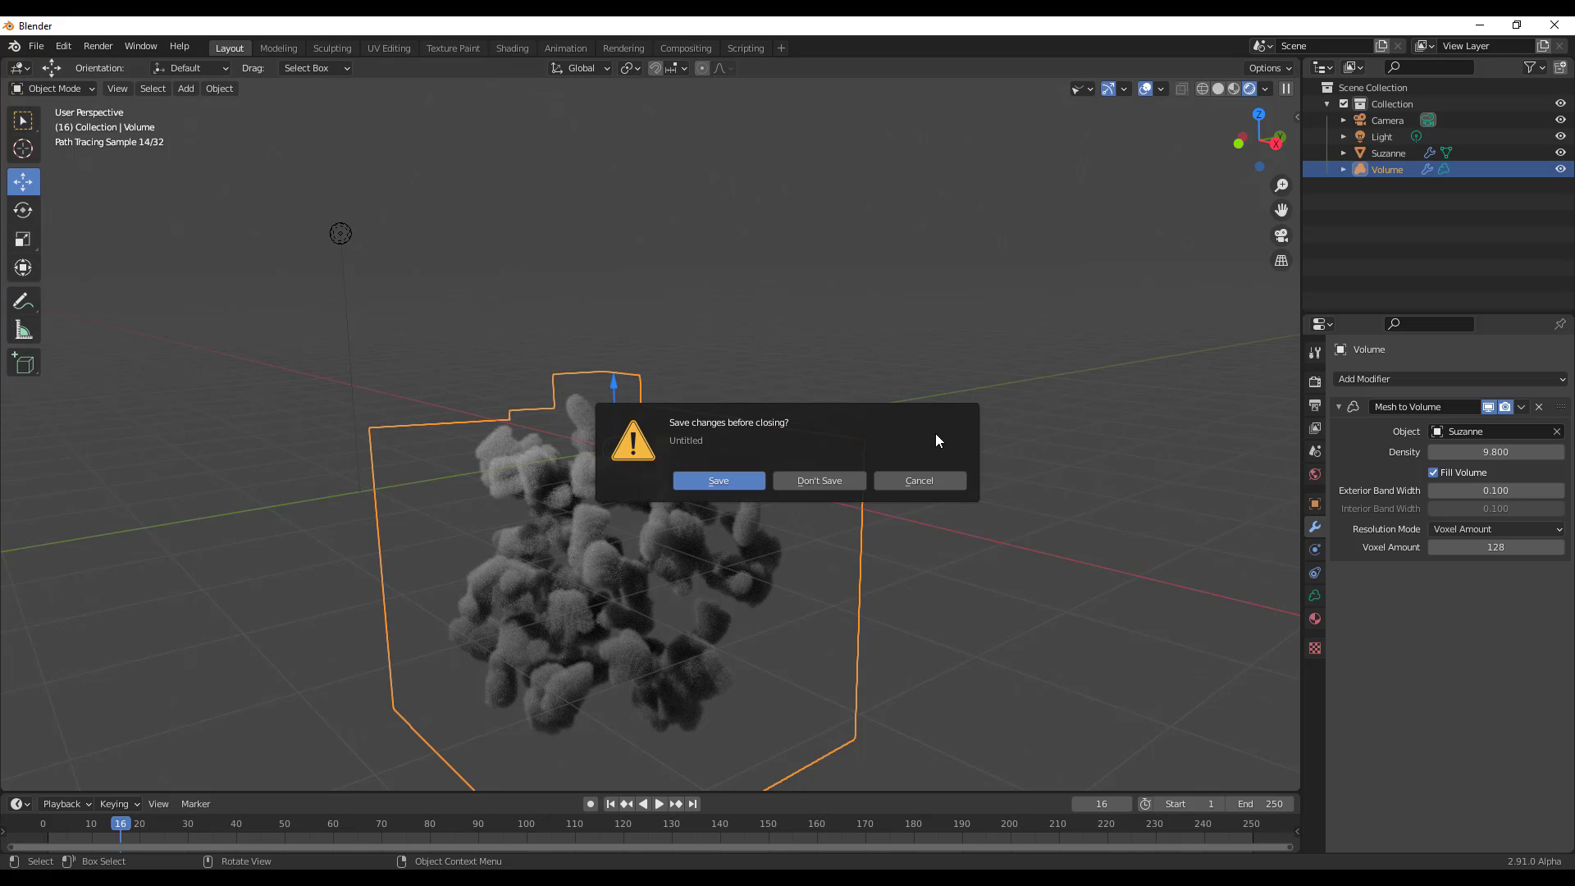
left_click(819, 482)
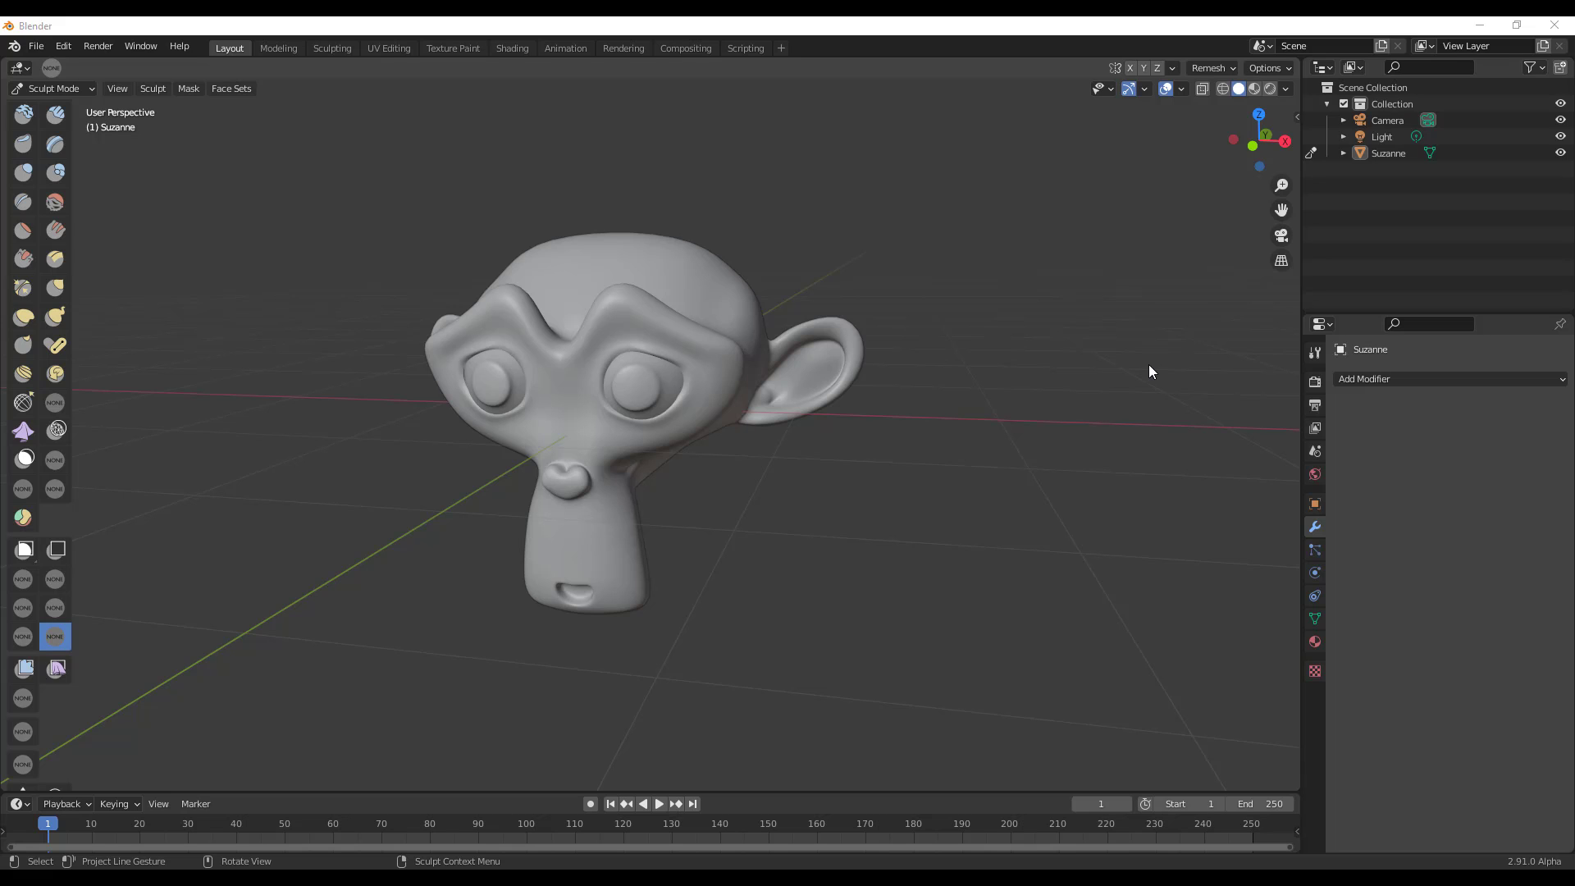
Mask parts of Suzanne's head with several Mask Line Gesture strokes from different viewing angles
scroll(623, 360, "up", 2)
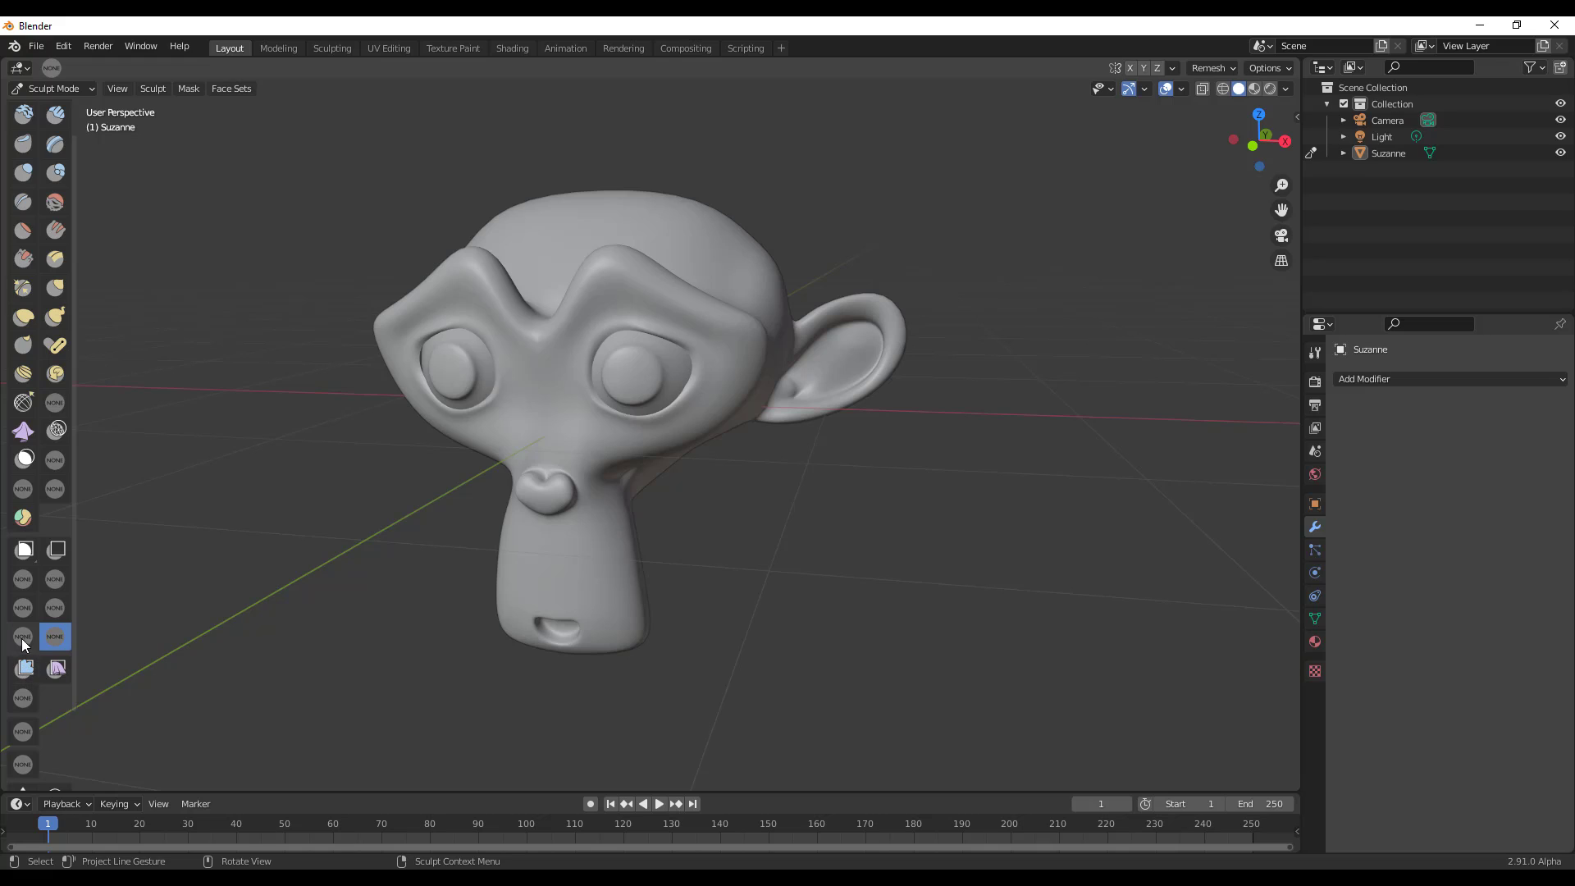
left_click(22, 583)
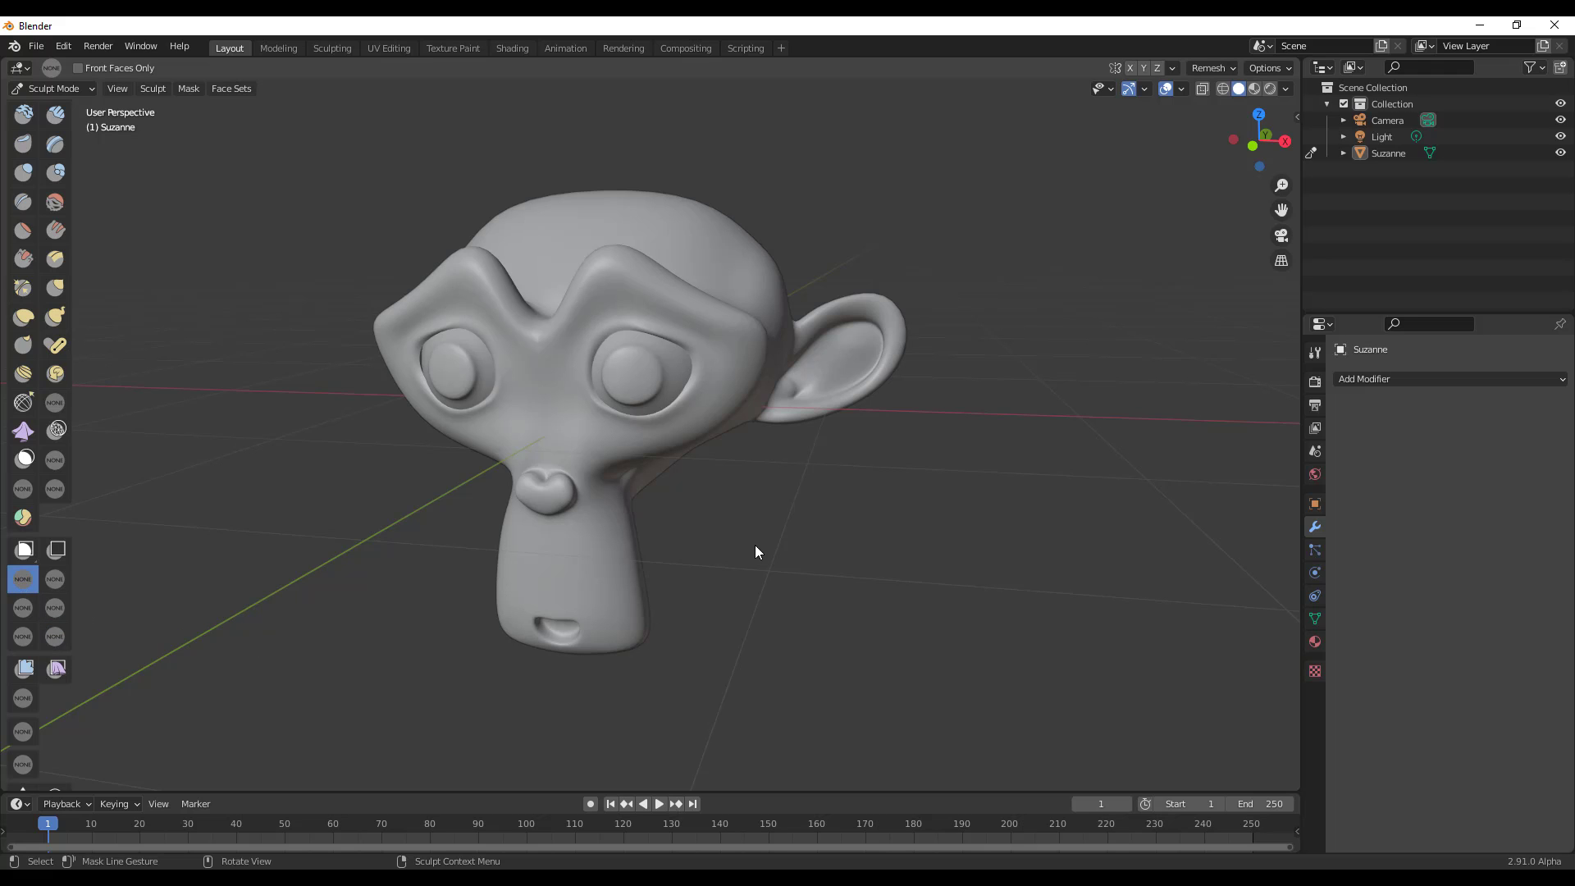
left_click_drag(920, 176, 808, 625)
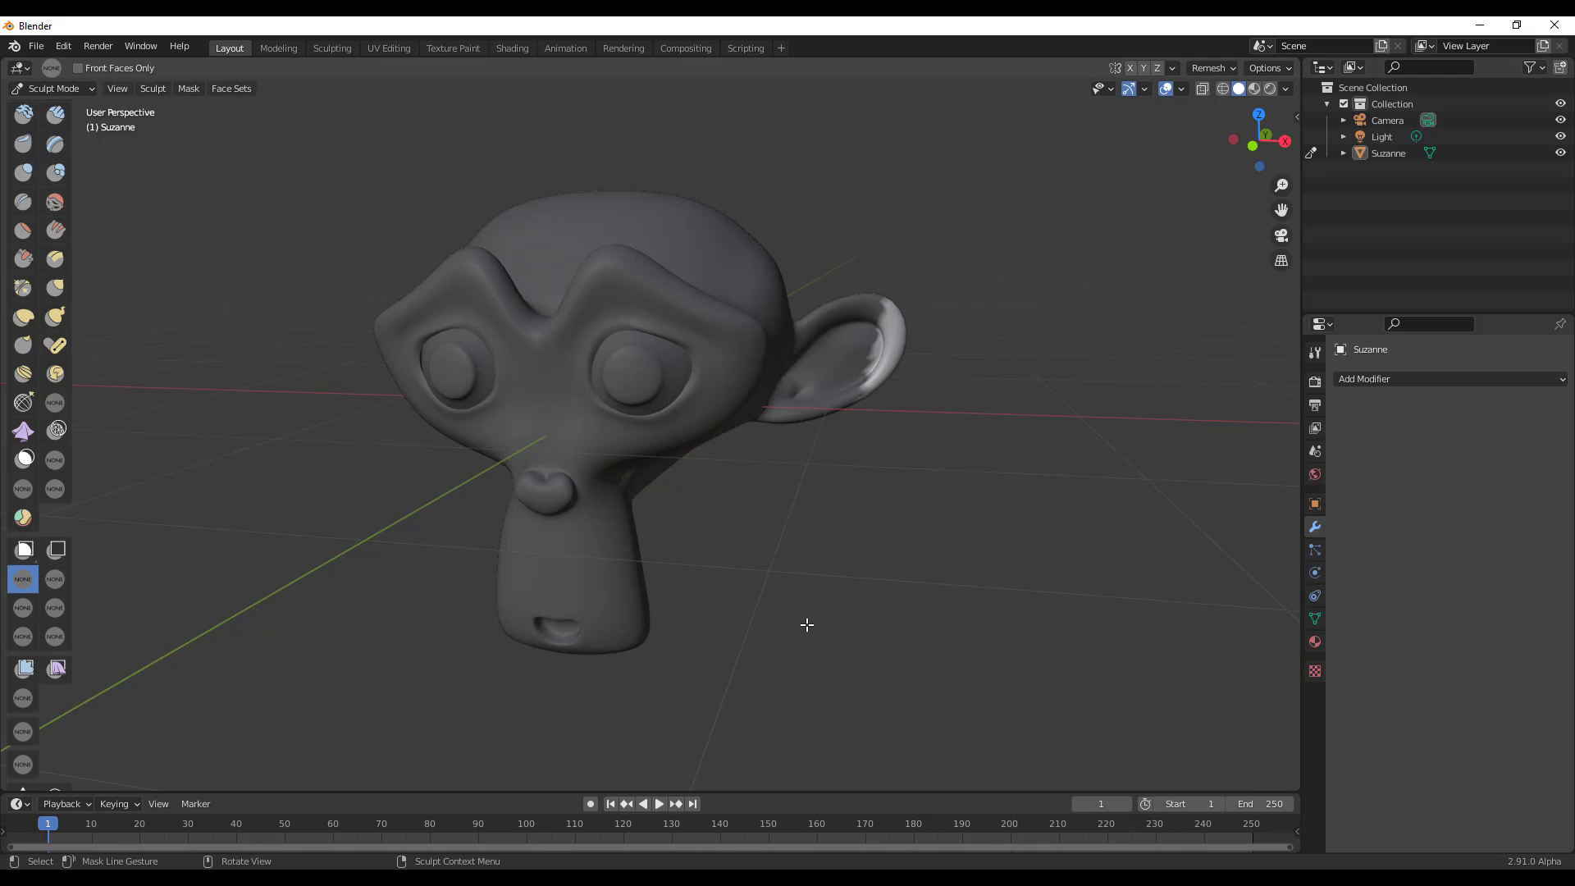
middle_click_drag(790, 630, 359, 211)
left_click_drag(420, 205, 312, 566)
middle_click_drag(657, 415, 733, 558)
left_click_drag(733, 558, 303, 680)
middle_click_drag(636, 647, 800, 238)
left_click_drag(801, 234, 696, 588)
middle_click_drag(696, 588, 808, 601)
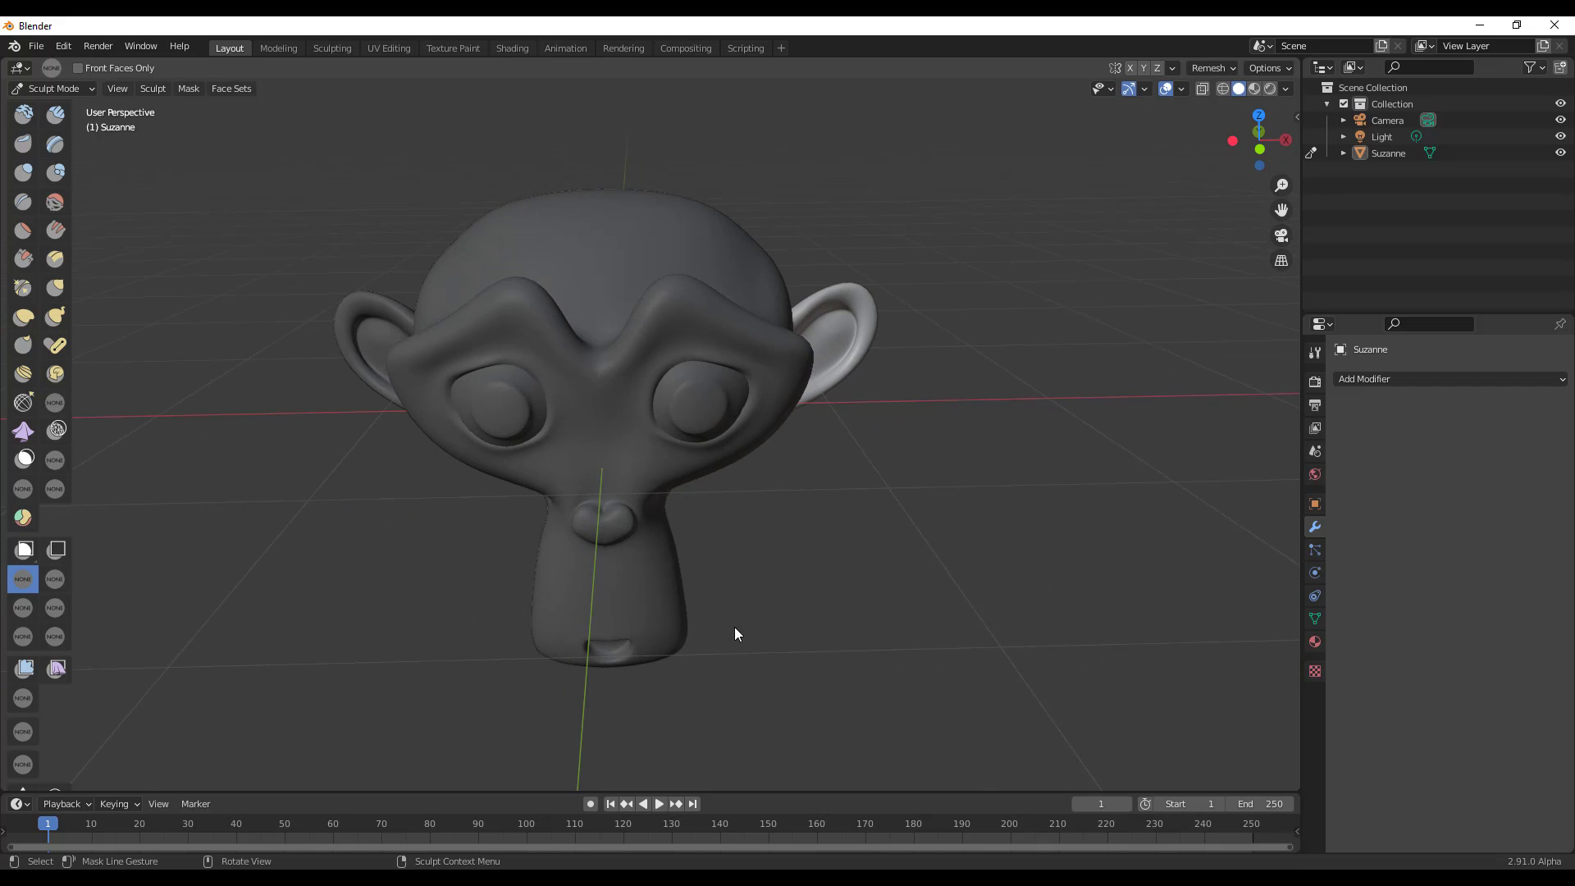
left_click_drag(524, 218, 390, 626)
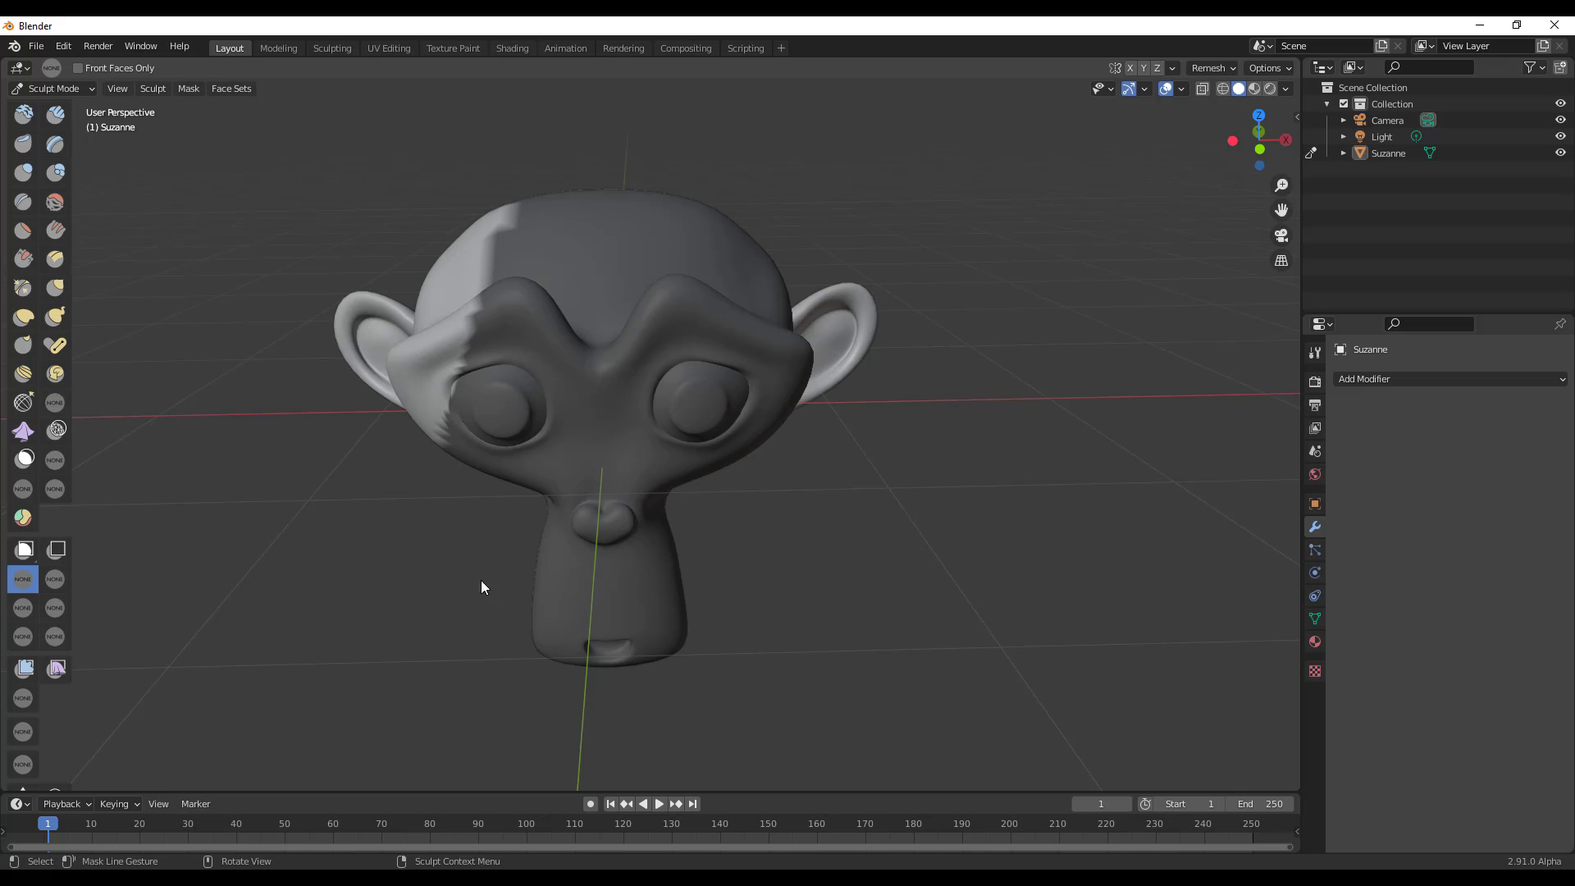
Clear the sculpt mask from Suzanne's head
left_click(188, 88)
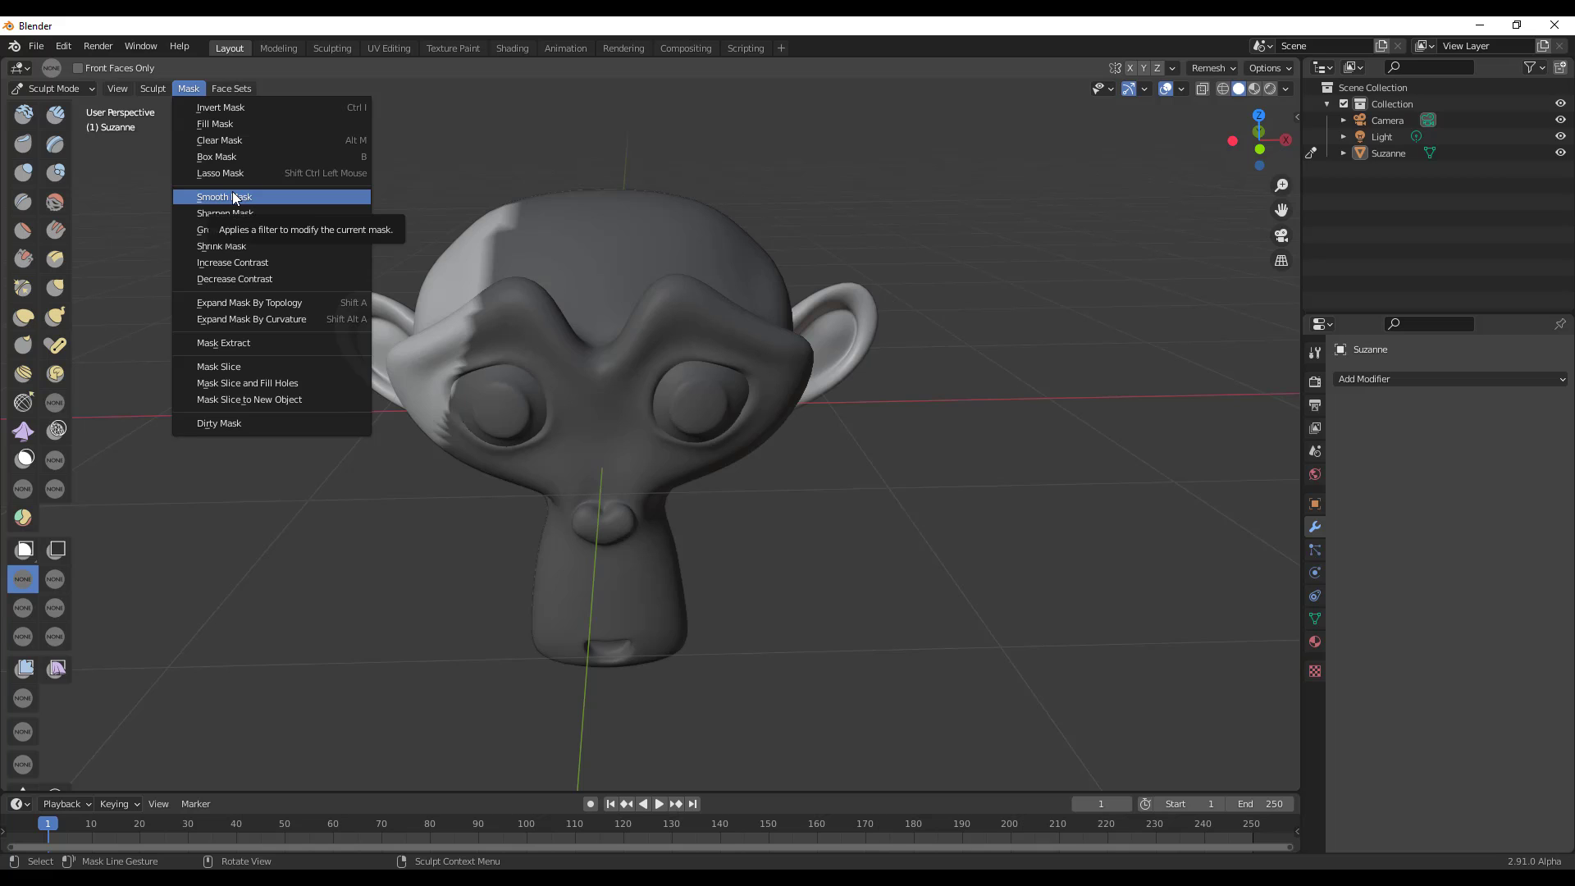
left_click(257, 141)
middle_click_drag(992, 562, 739, 574)
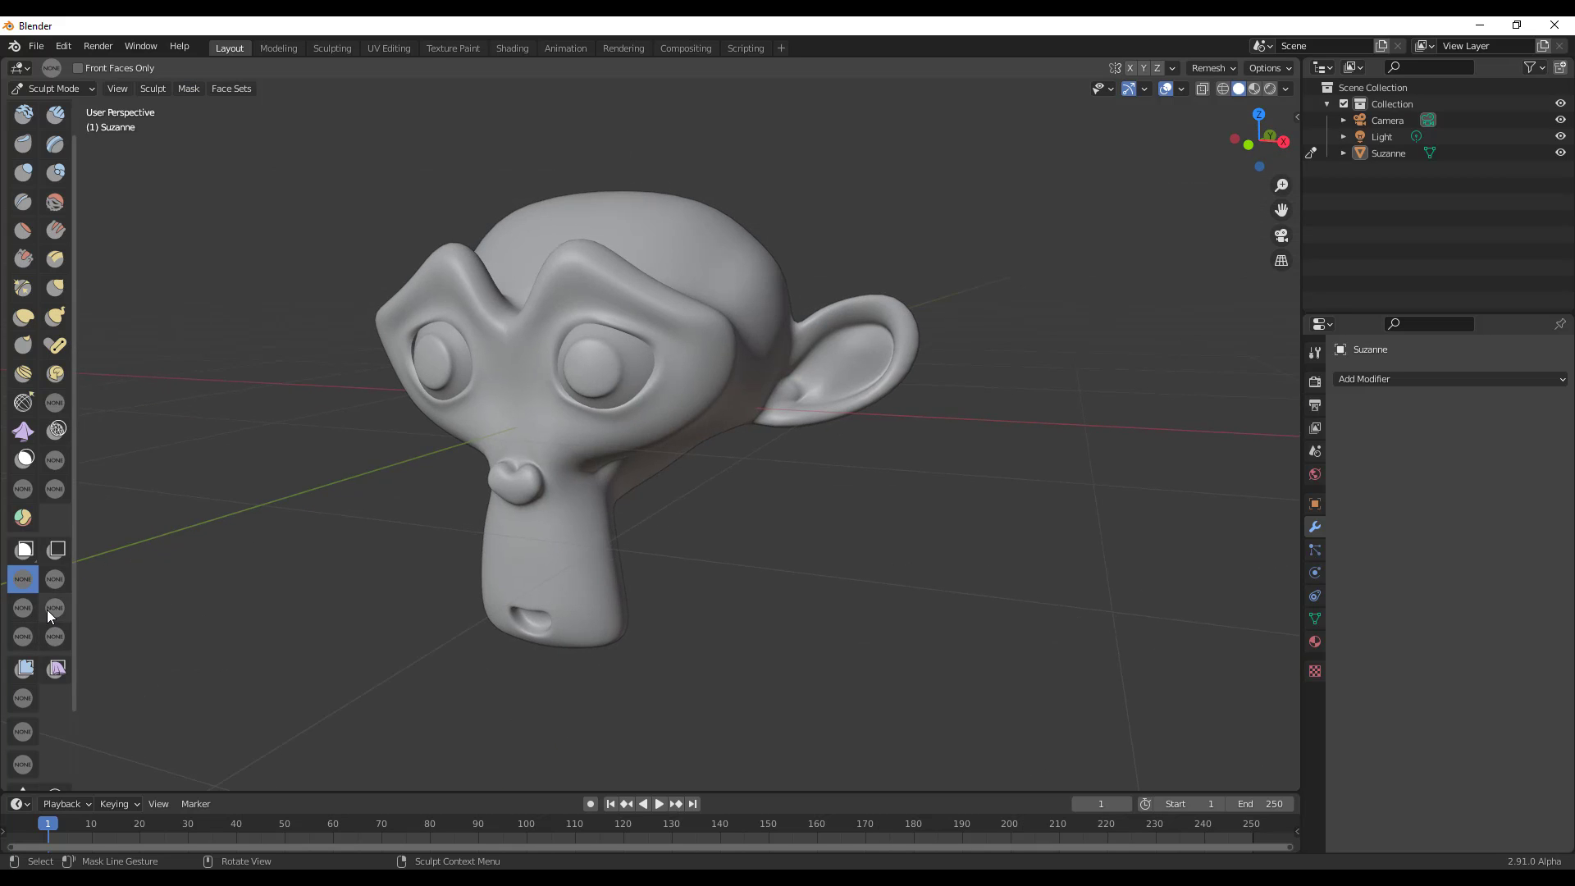
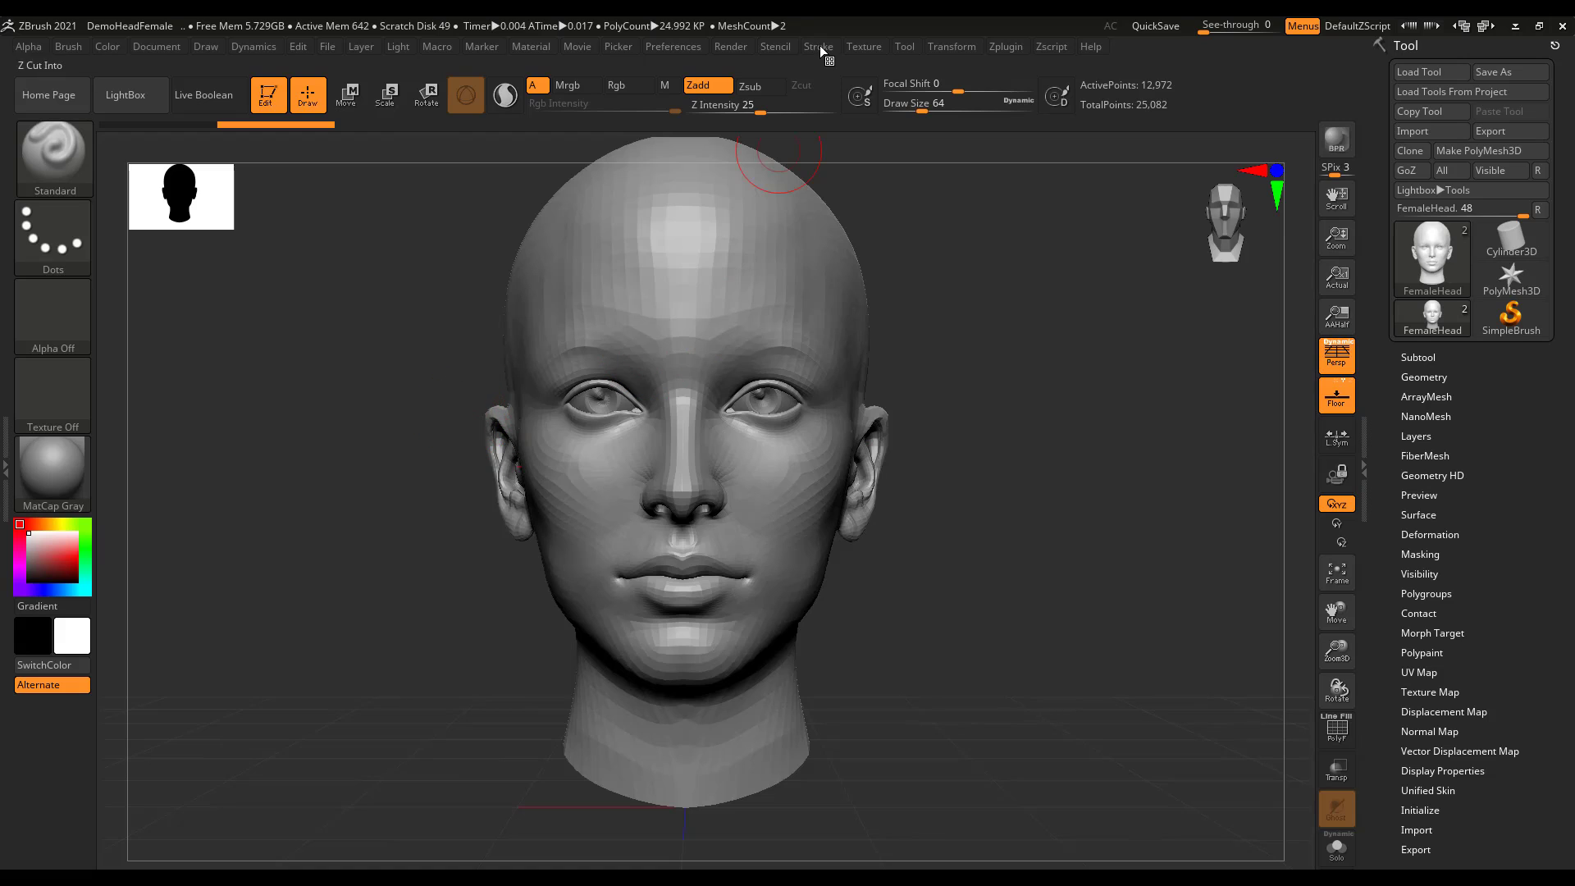
In ZBrush, turn off X symmetry for the female head and choose the ClipCurve brush
left_click(943, 46)
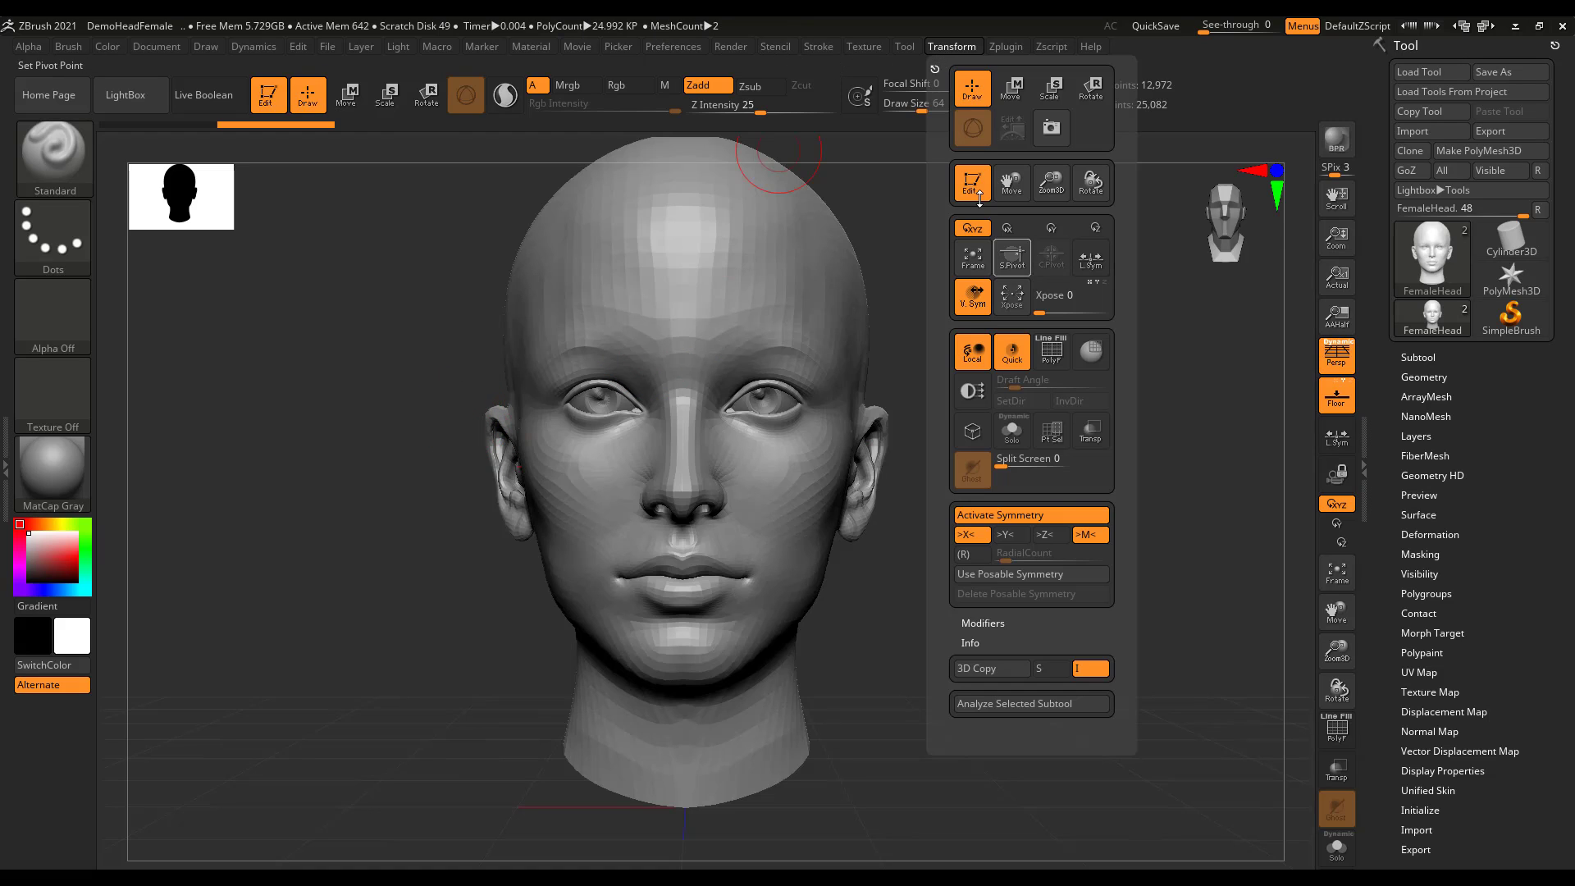
left_click(972, 534)
key("ctrl+shift")
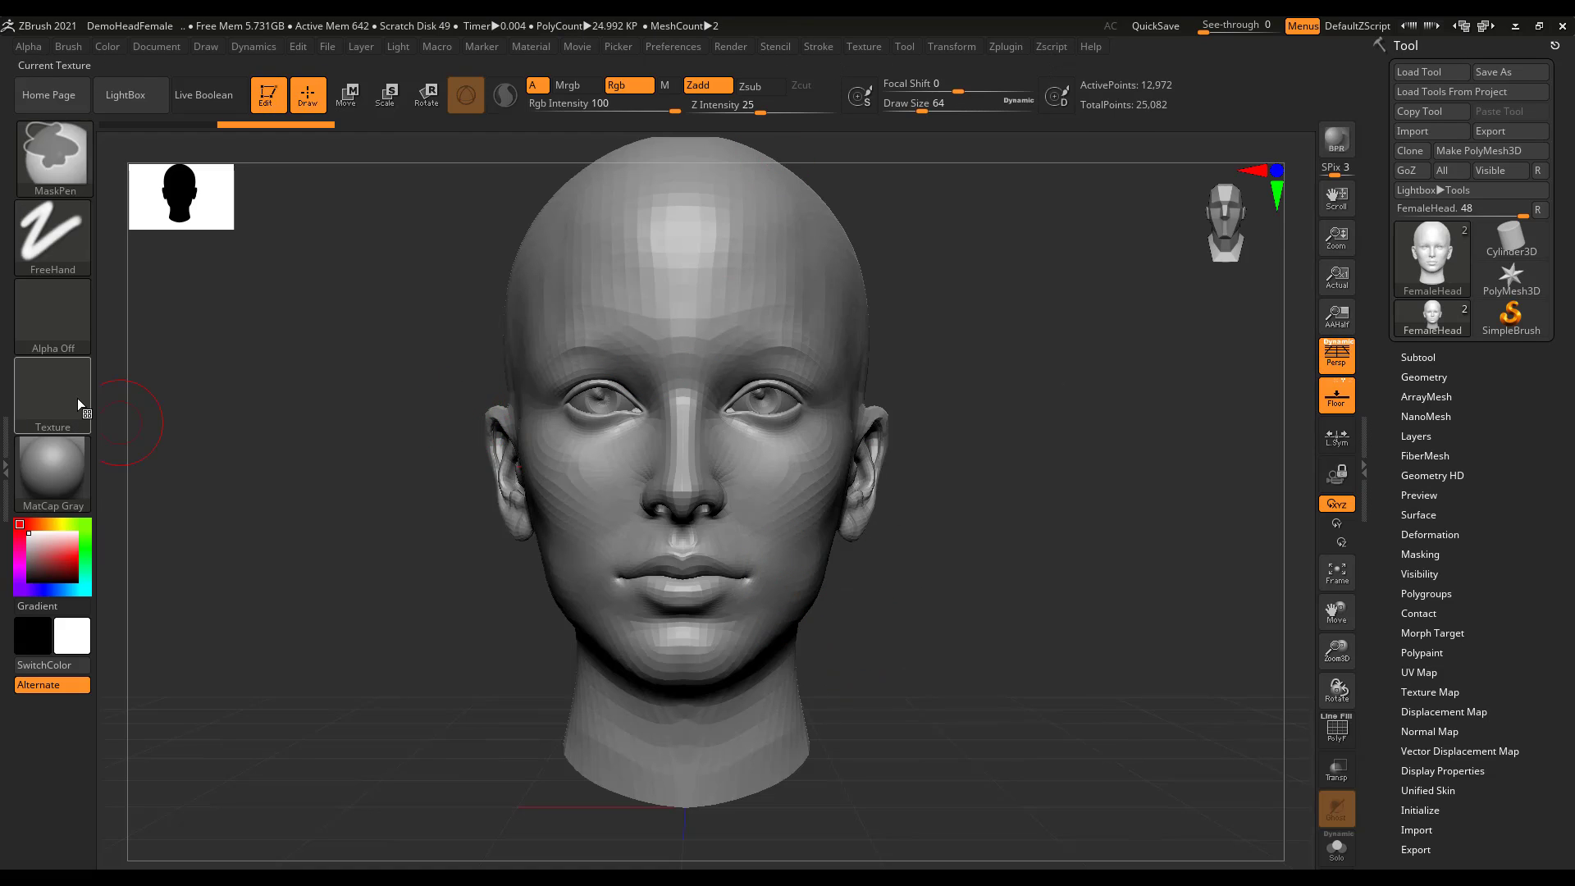
left_click(48, 159)
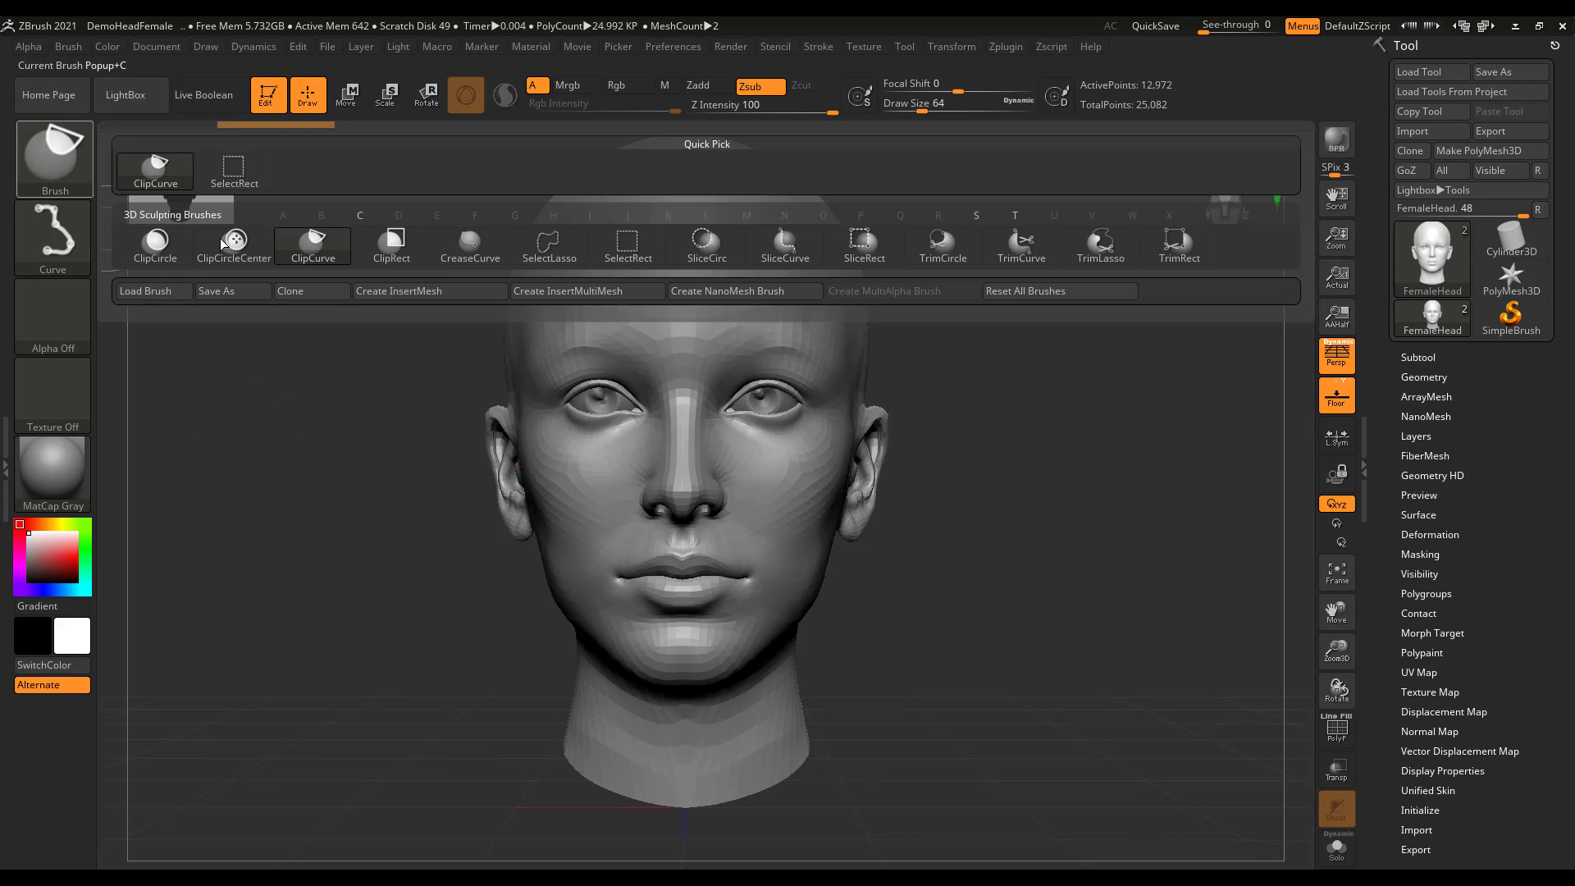
left_click(324, 258)
key("ctrl+shift")
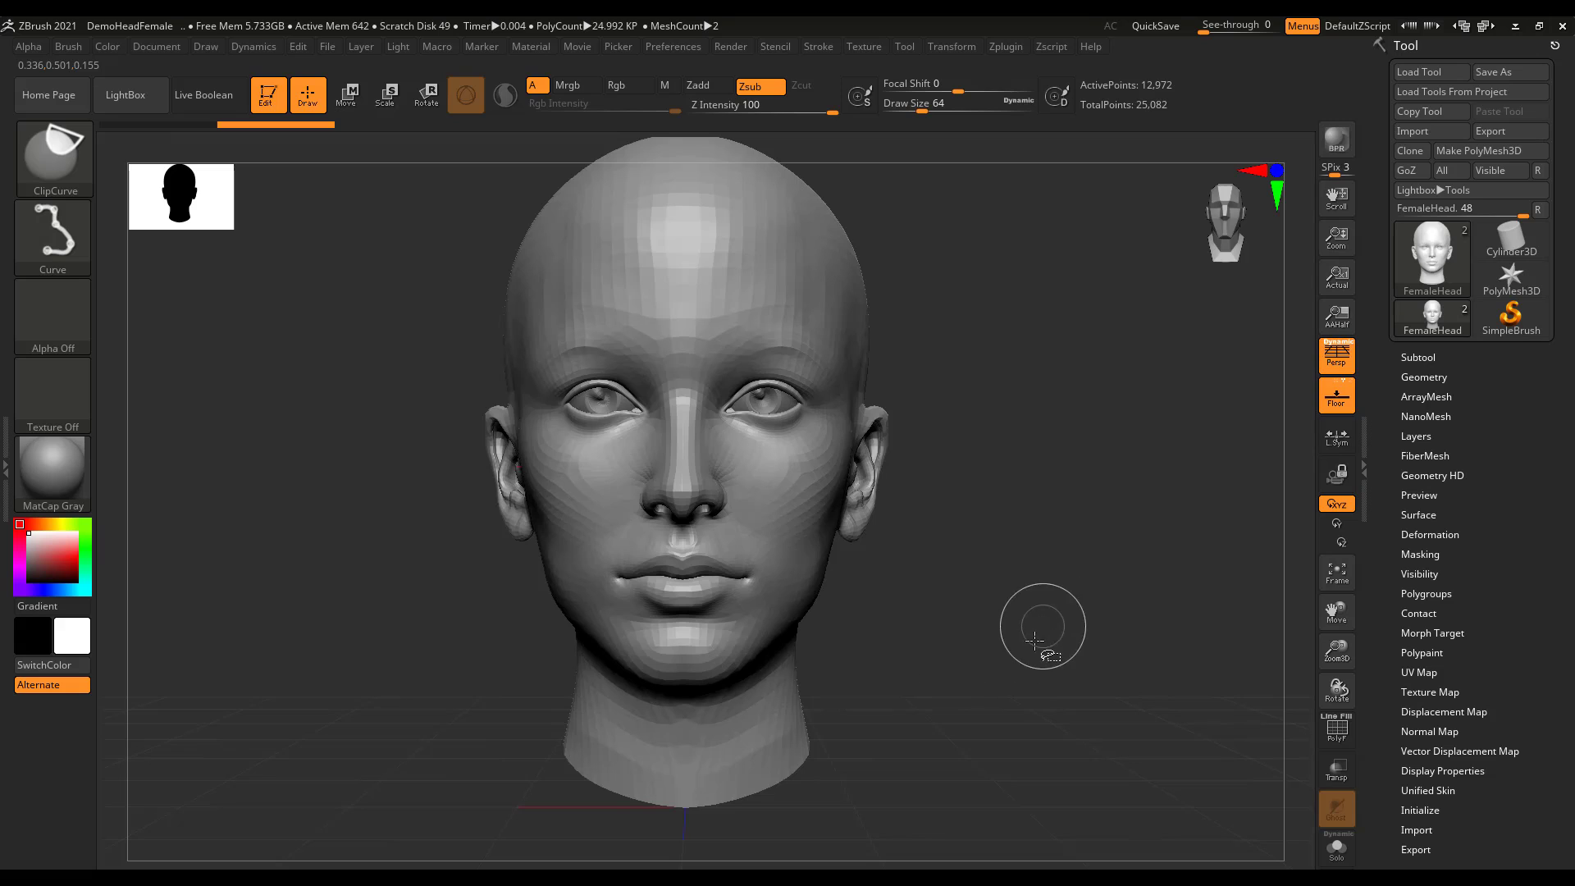
Try clipping off the female head's neck with a straight horizontal ClipCurve just below the mouth, and undo it
left_click_drag(1051, 617, 167, 616, "ctrl+shift")
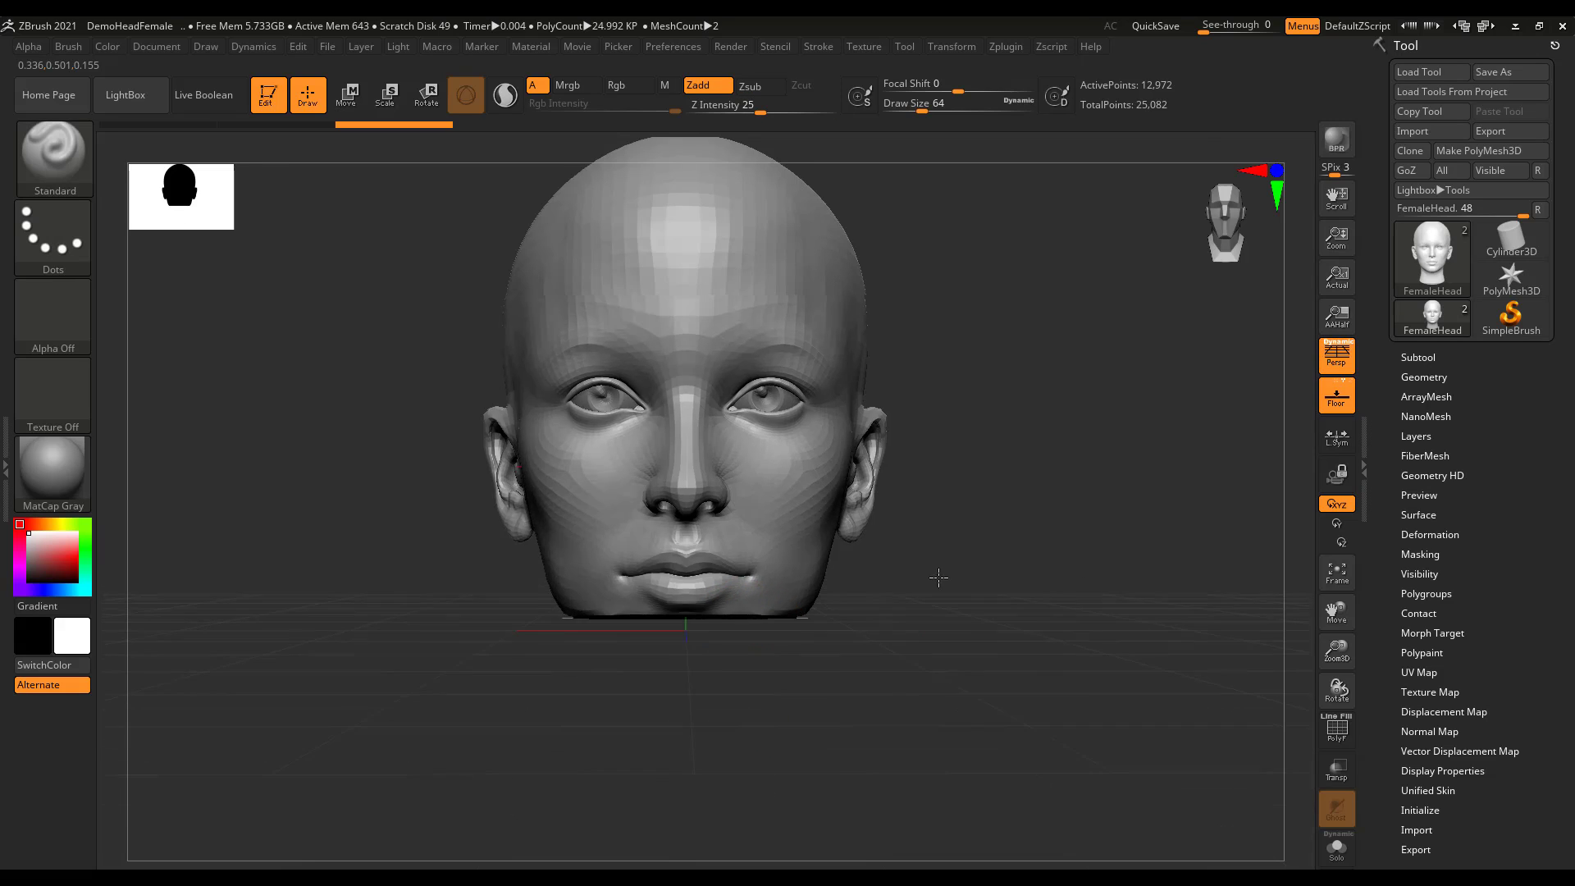
mouse_move(939, 570)
left_mouse_down()
mouse_move(918, 443)
mouse_move(460, 416)
left_mouse_up()
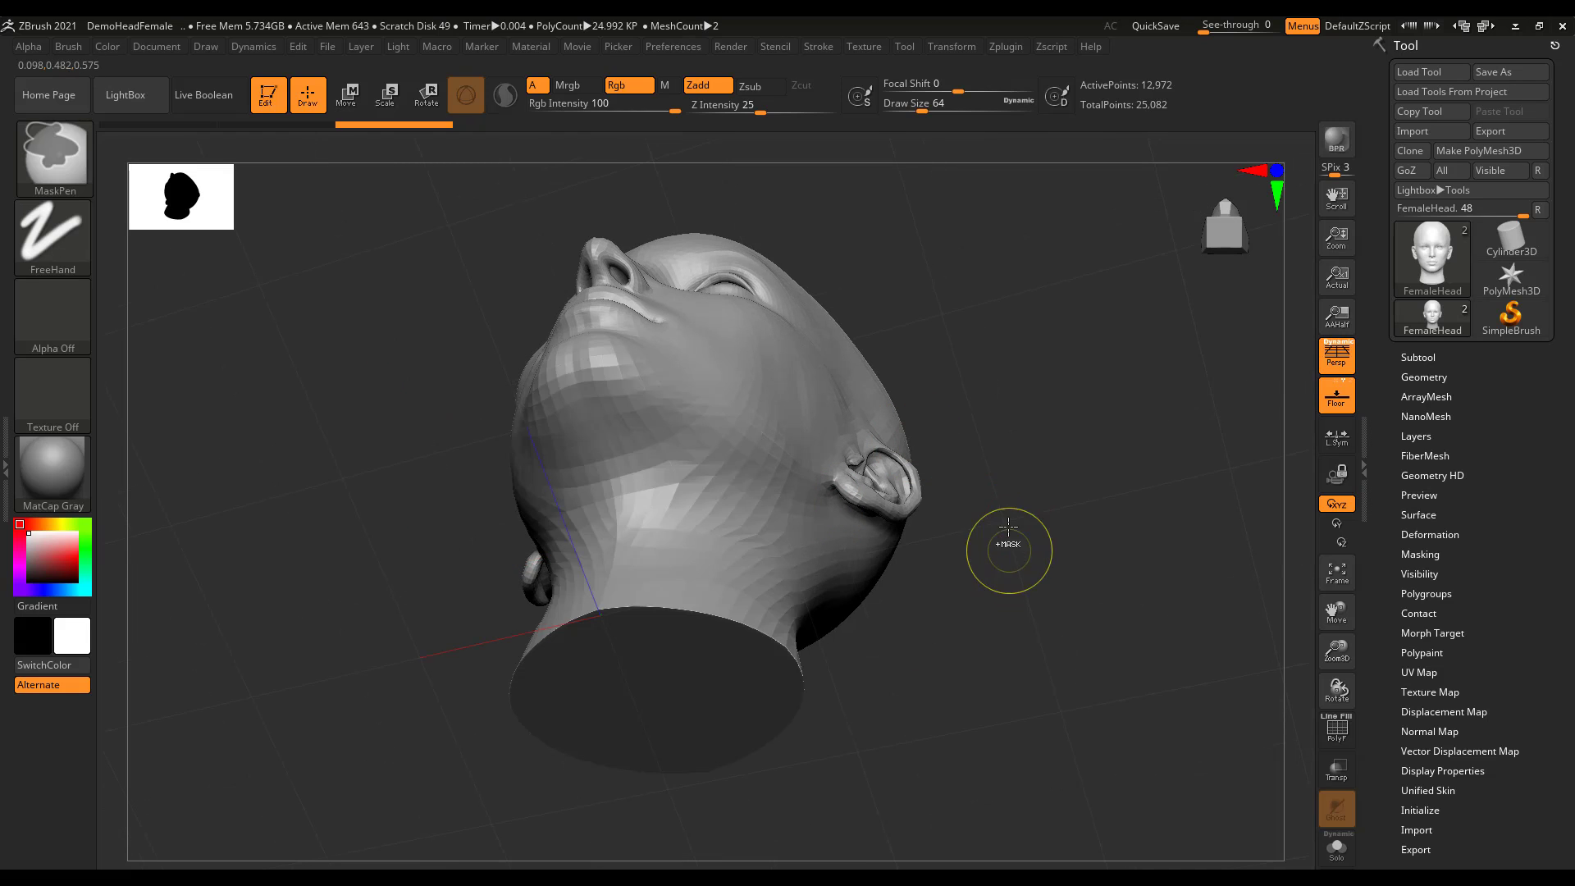
left_click_drag(995, 352, 1041, 467, "shift")
left_click(1018, 490)
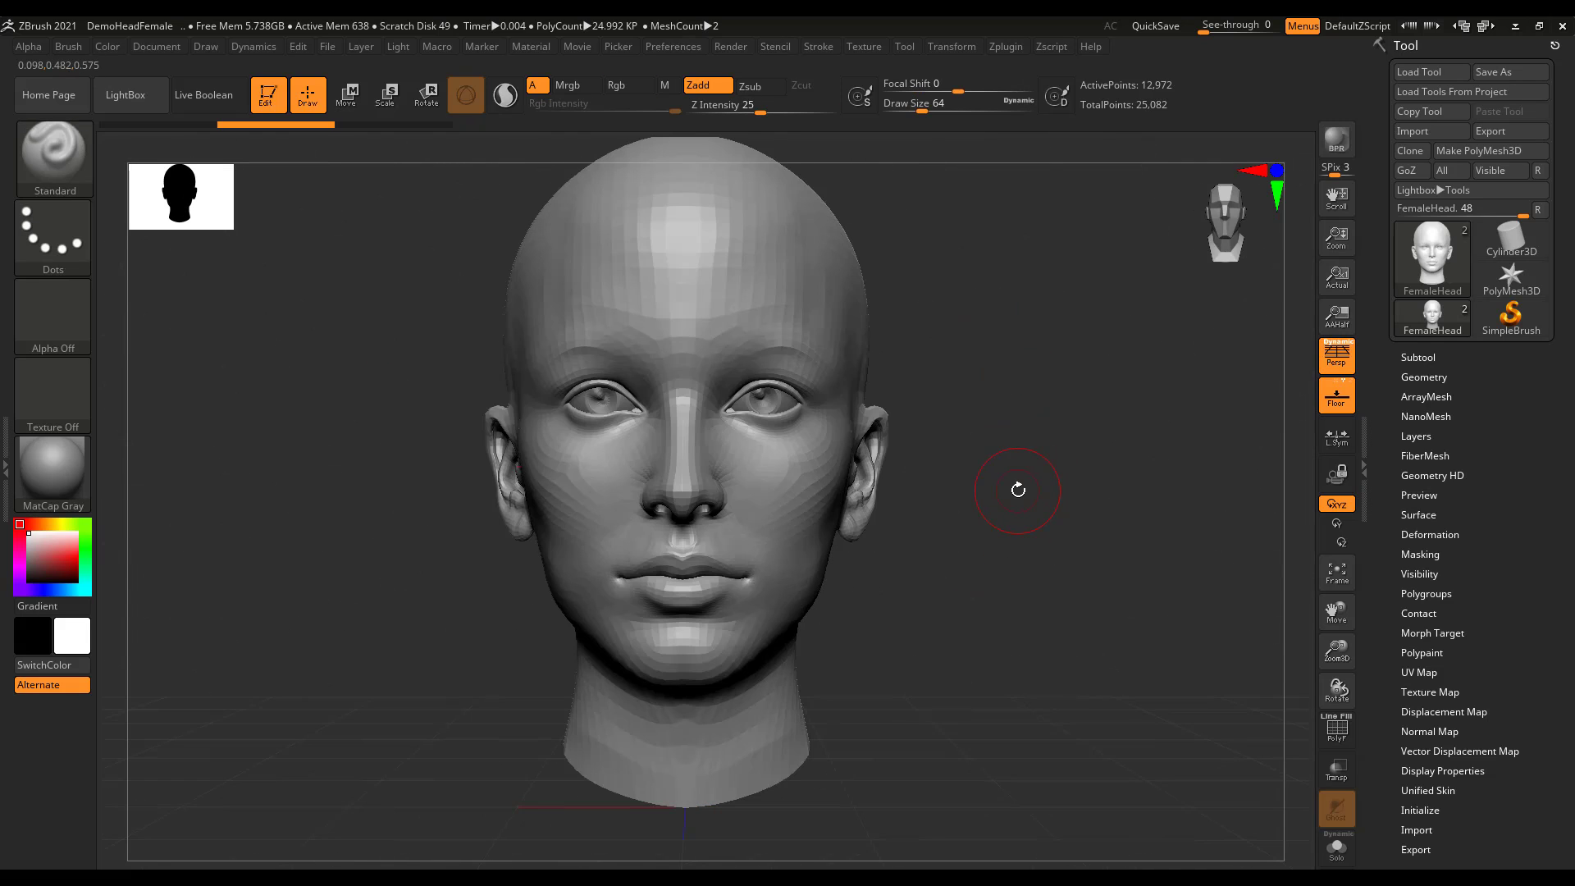
Try clipping away one half of the female head with a vertical ClipCurve through its centre, and undo it
left_click_drag(1057, 603, 974, 555, "alt")
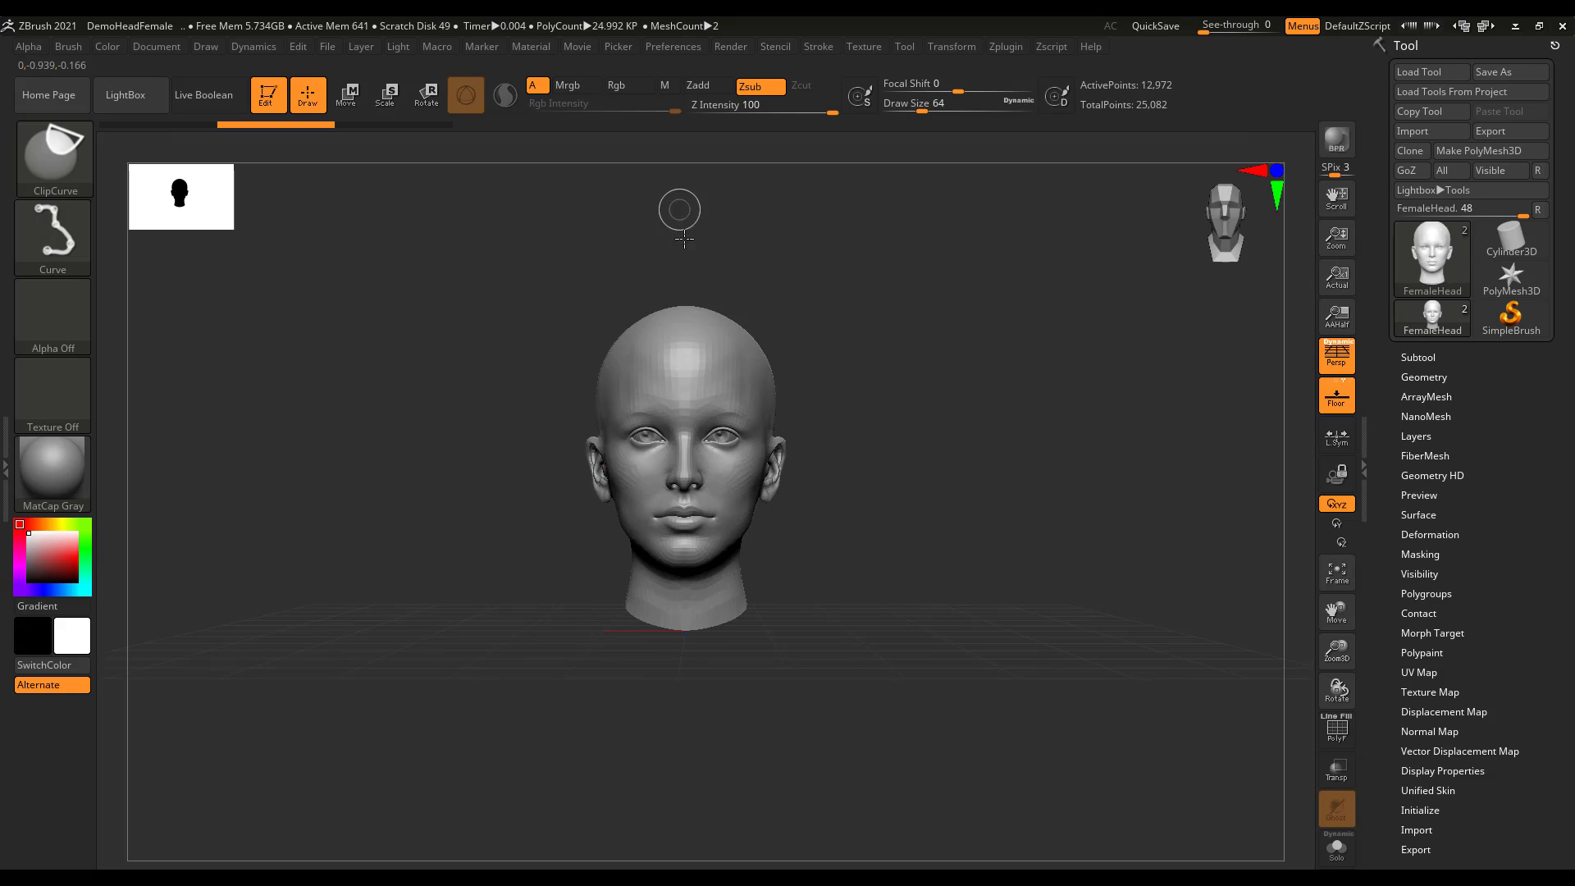
mouse_move(679, 211)
left_mouse_down("ctrl+shift")
mouse_move(659, 725)
mouse_move(682, 728)
left_mouse_up("ctrl+shift")
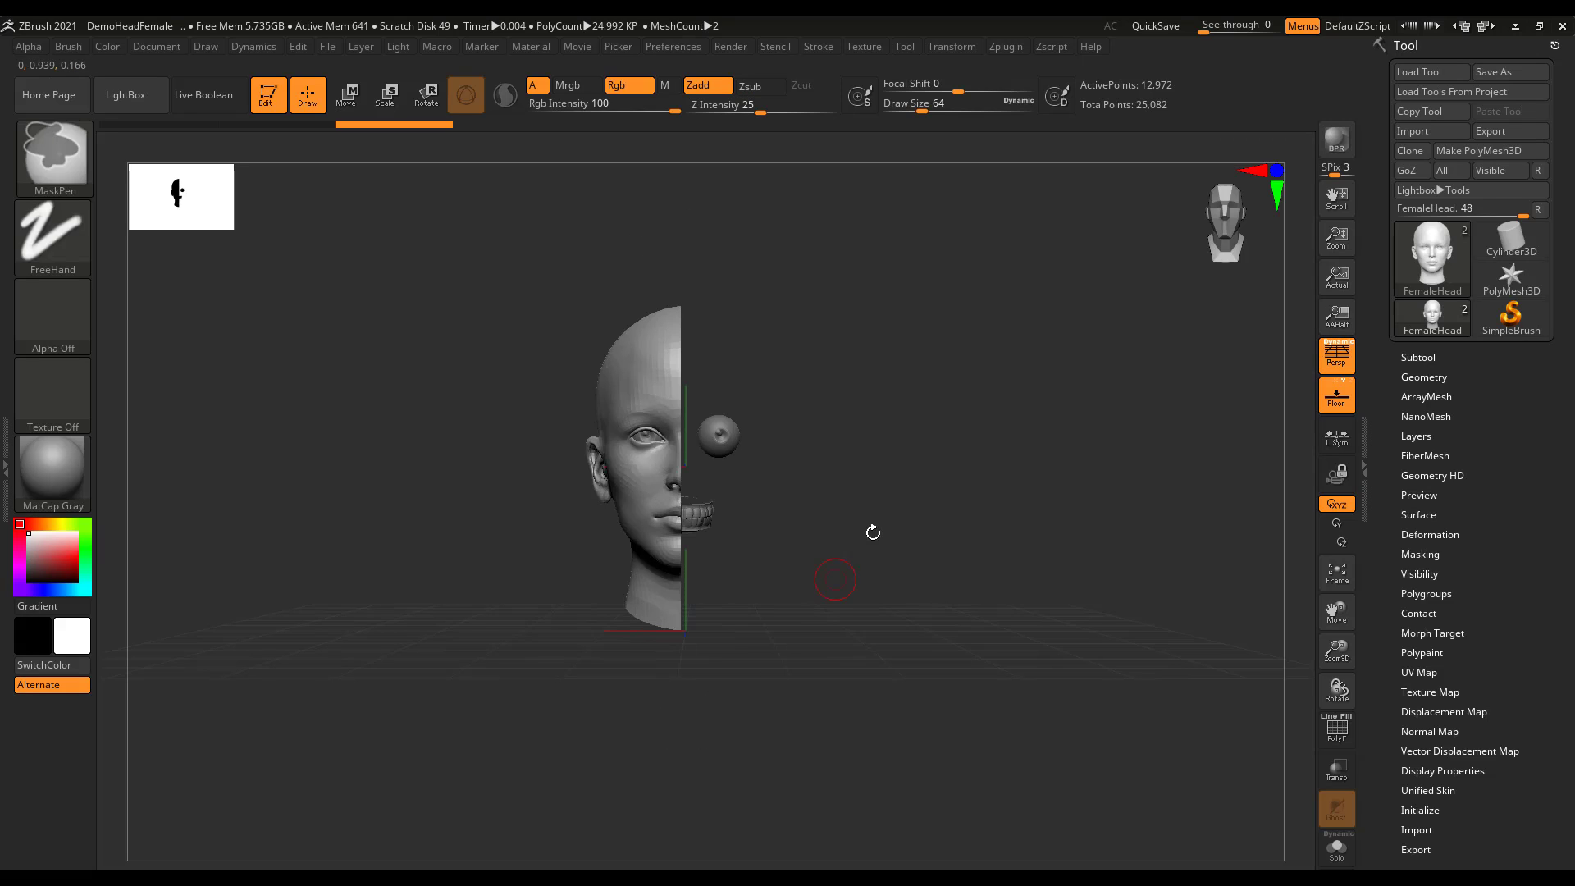
left_click_drag(981, 556, 917, 698)
key("ctrl+z")
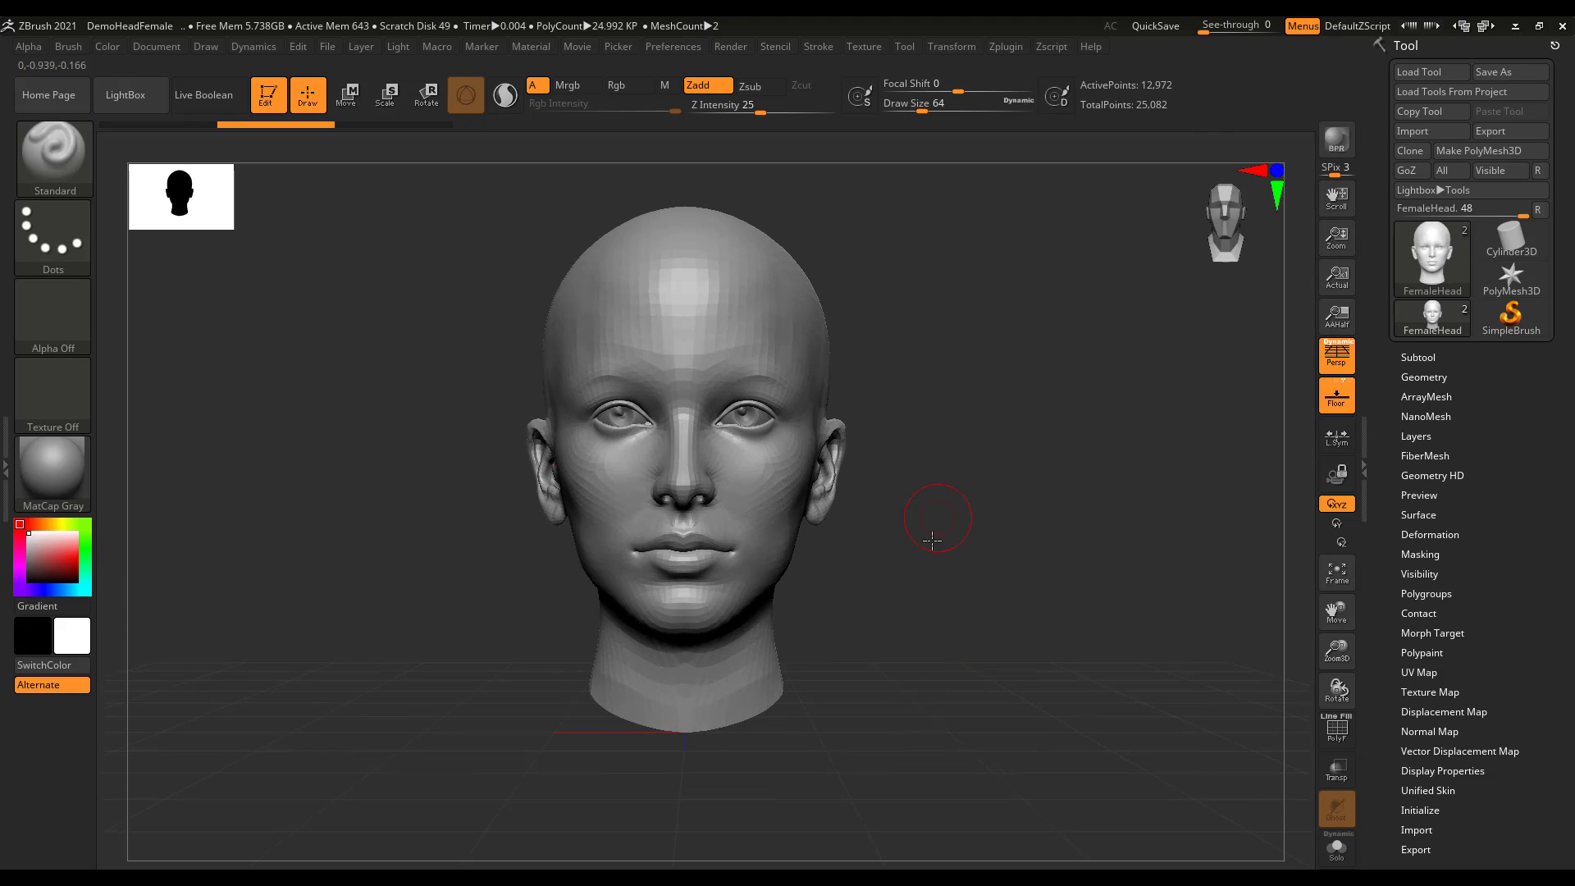
Clip the top of the female head flat with a horizontal ClipCurve across the forehead
left_click_drag(939, 545, 928, 561, "alt")
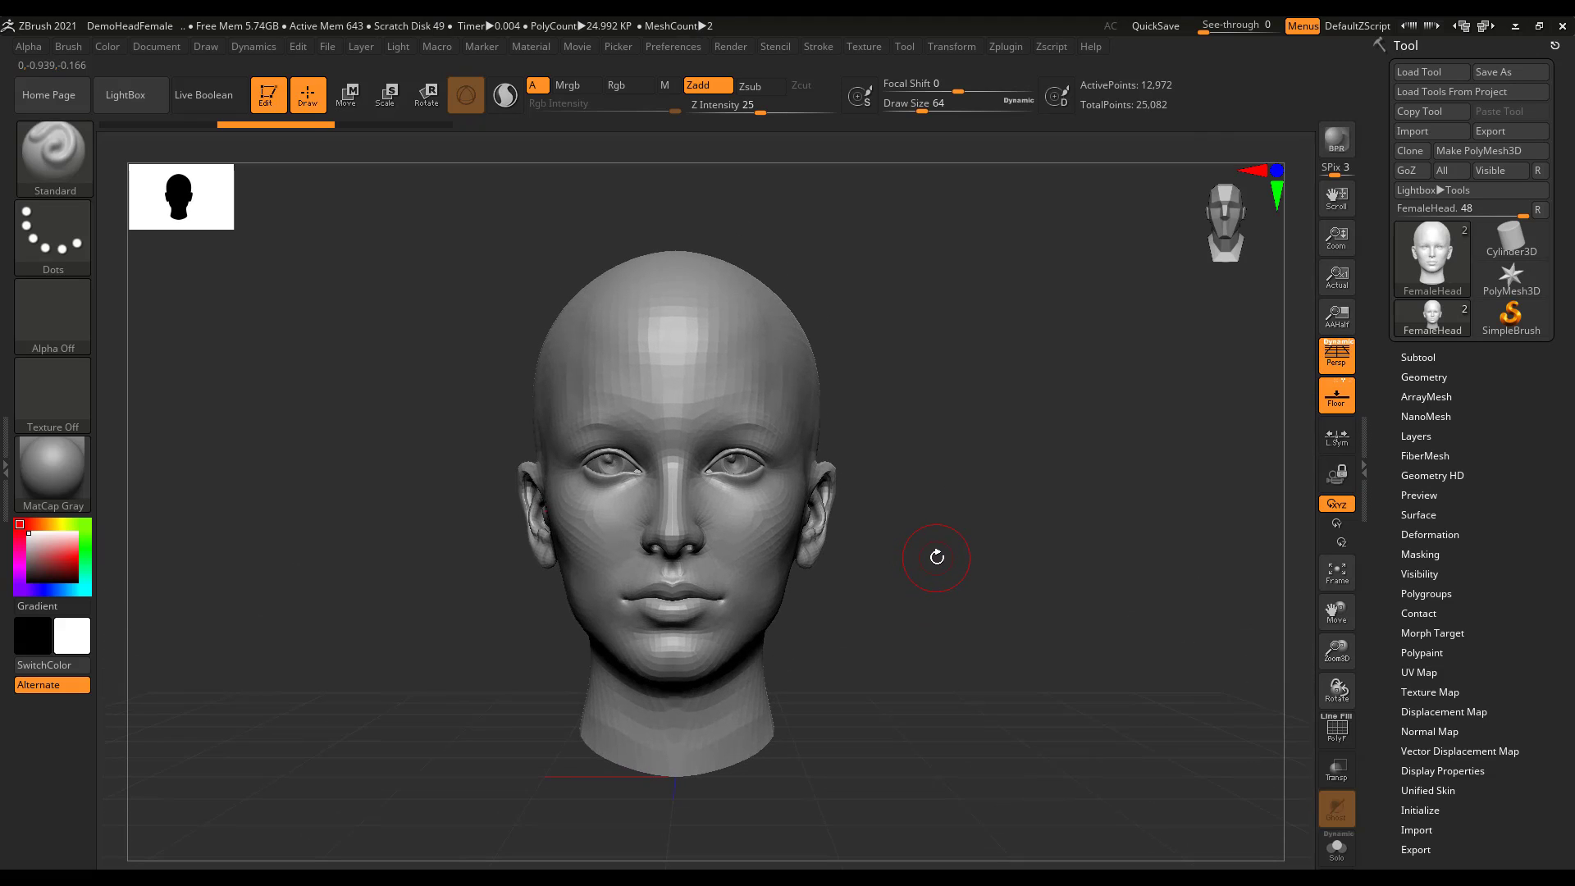
key("ctrl+shift")
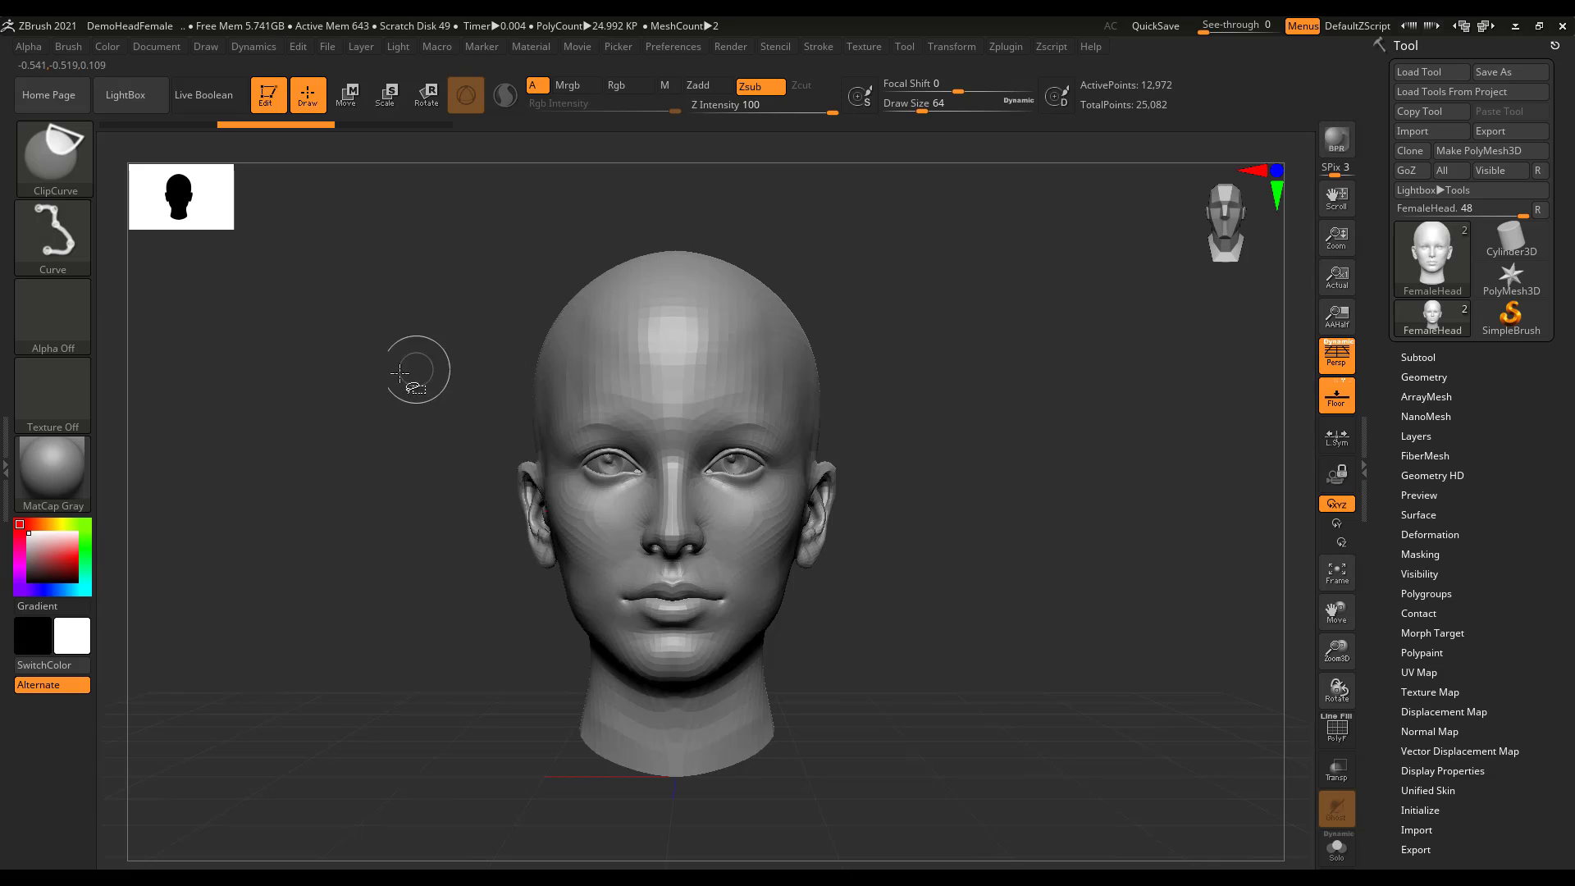
left_click_drag(366, 394, 1120, 390, "ctrl+shift")
left_click_drag(1435, 248, 1445, 282, "ctrl+shift")
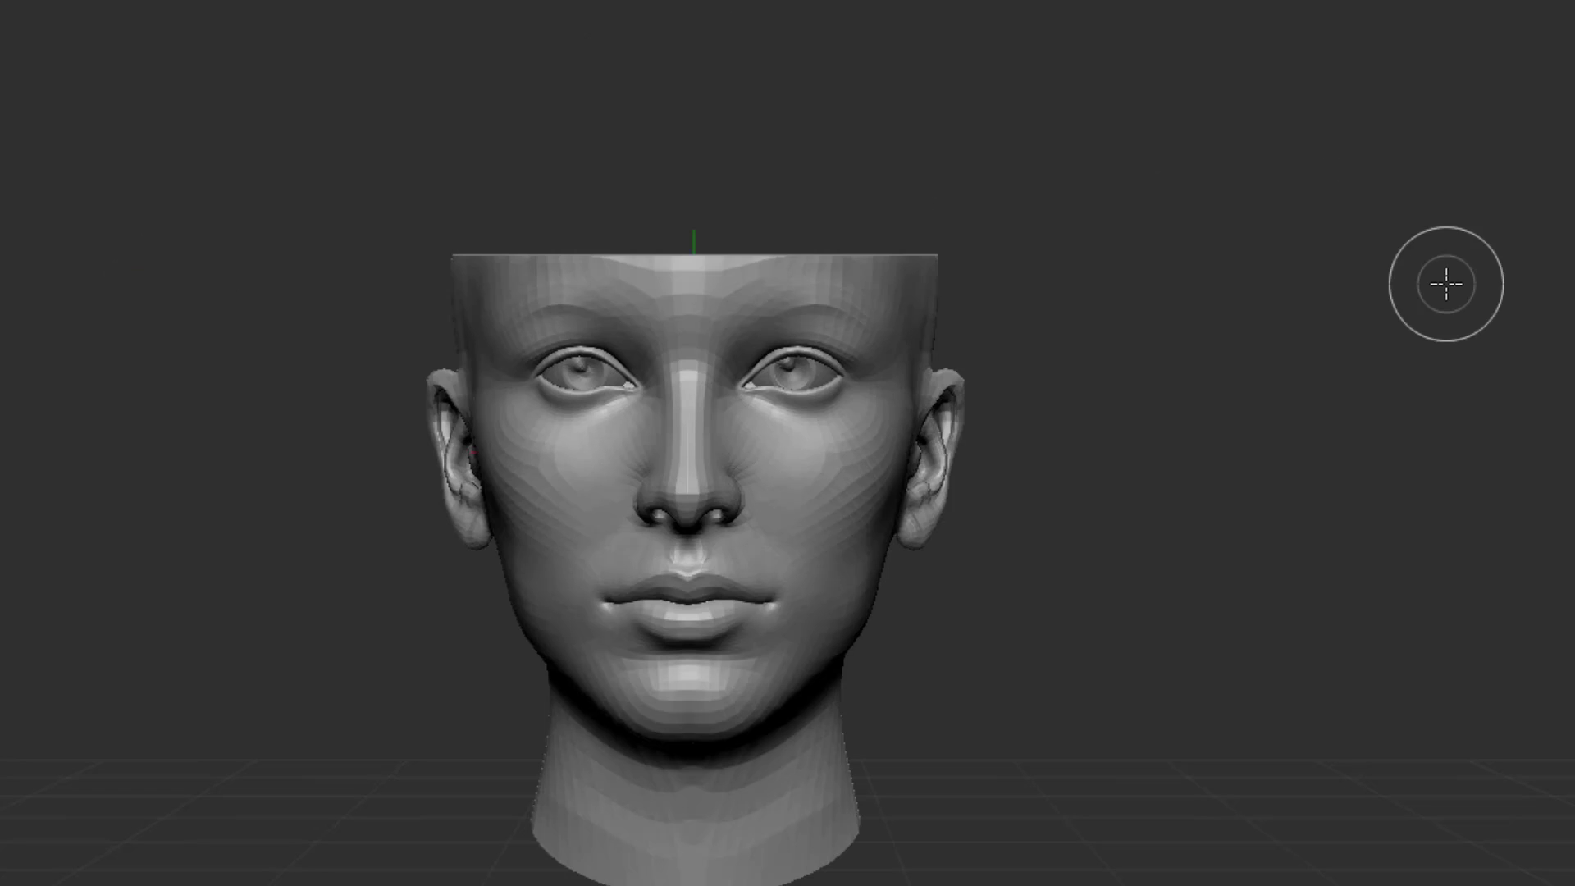
left_click_drag(1361, 440, 1364, 570)
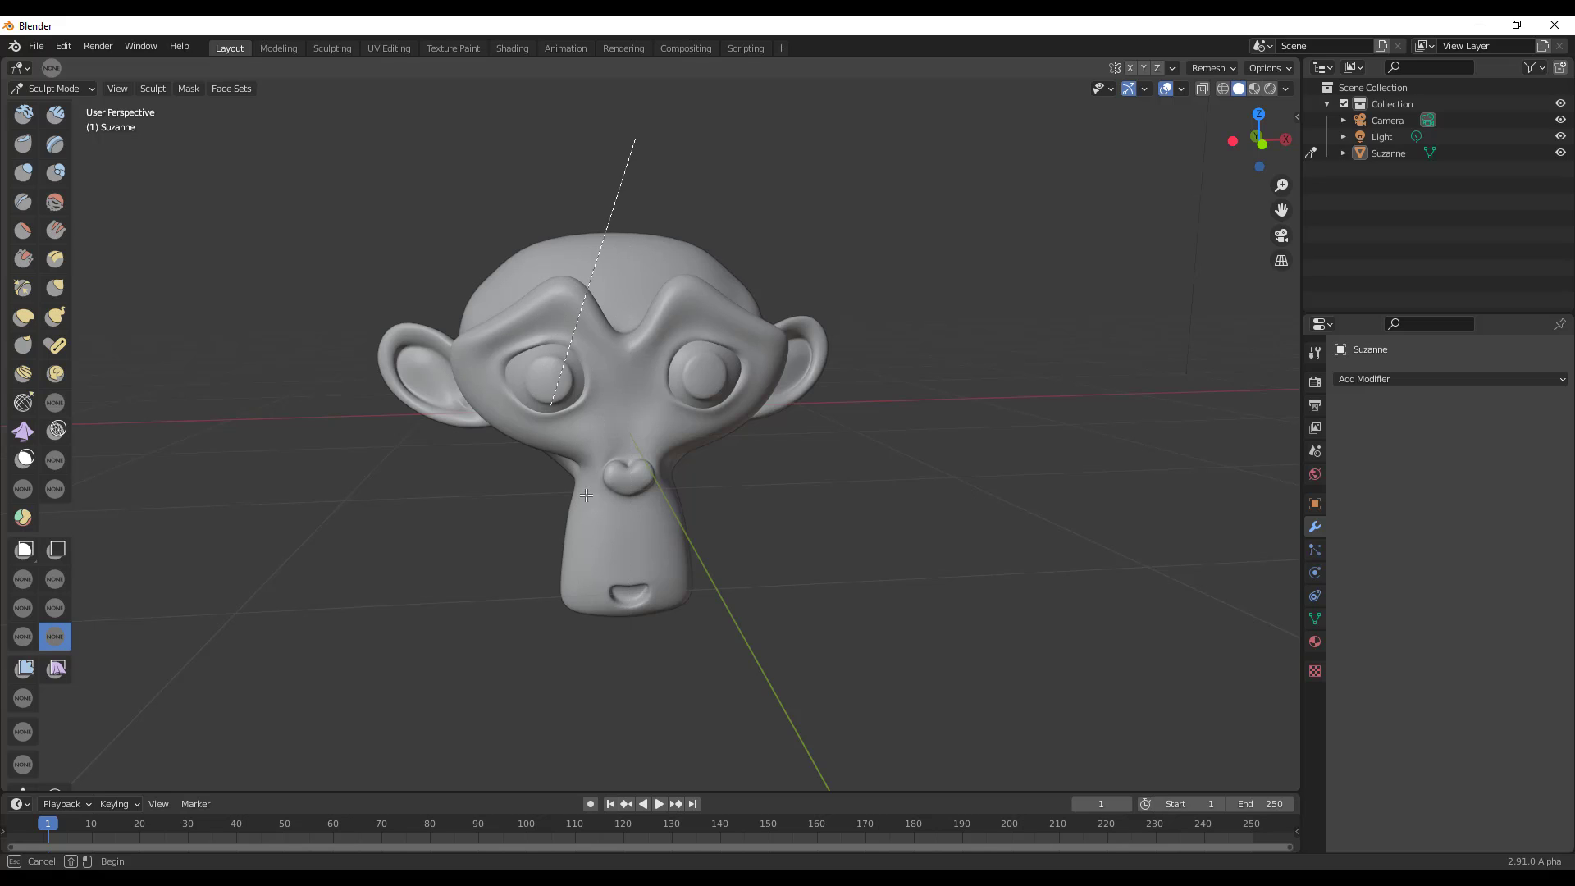
Switch to Blender and try flattening half of Suzanne's head with a vertical Project Line Gesture, and undo it
left_click_drag(634, 685, 627, 150)
key("ctrl+z")
middle_click_drag(921, 321, 976, 308)
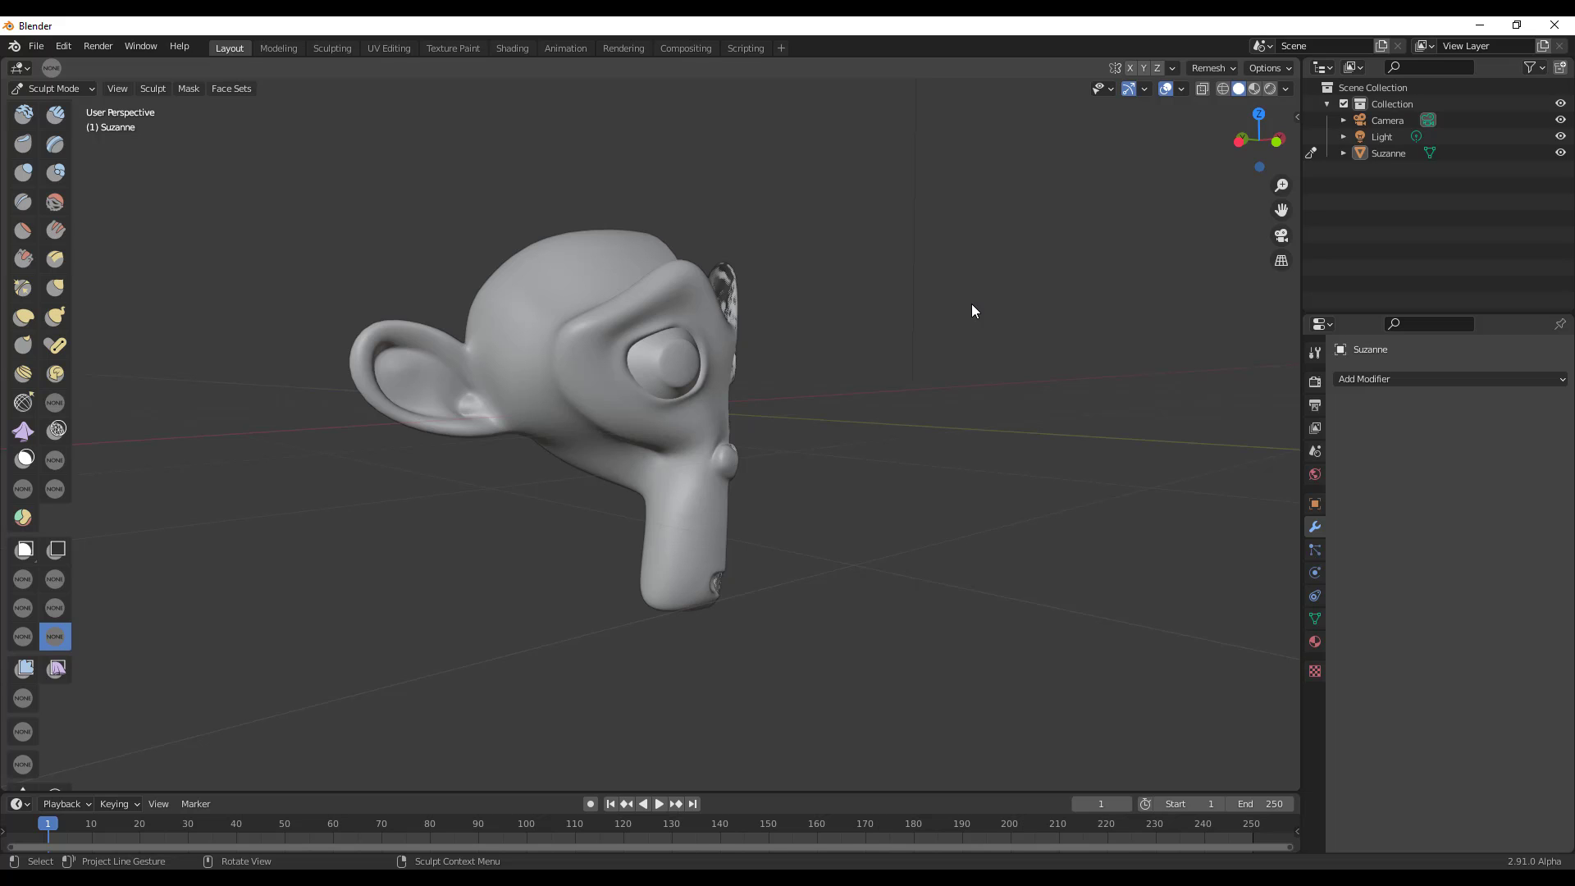
key("ctrl+z")
Return Suzanne to Object Mode and duplicate the head three times, placing the copies around the original
scroll(877, 425, "down", 4)
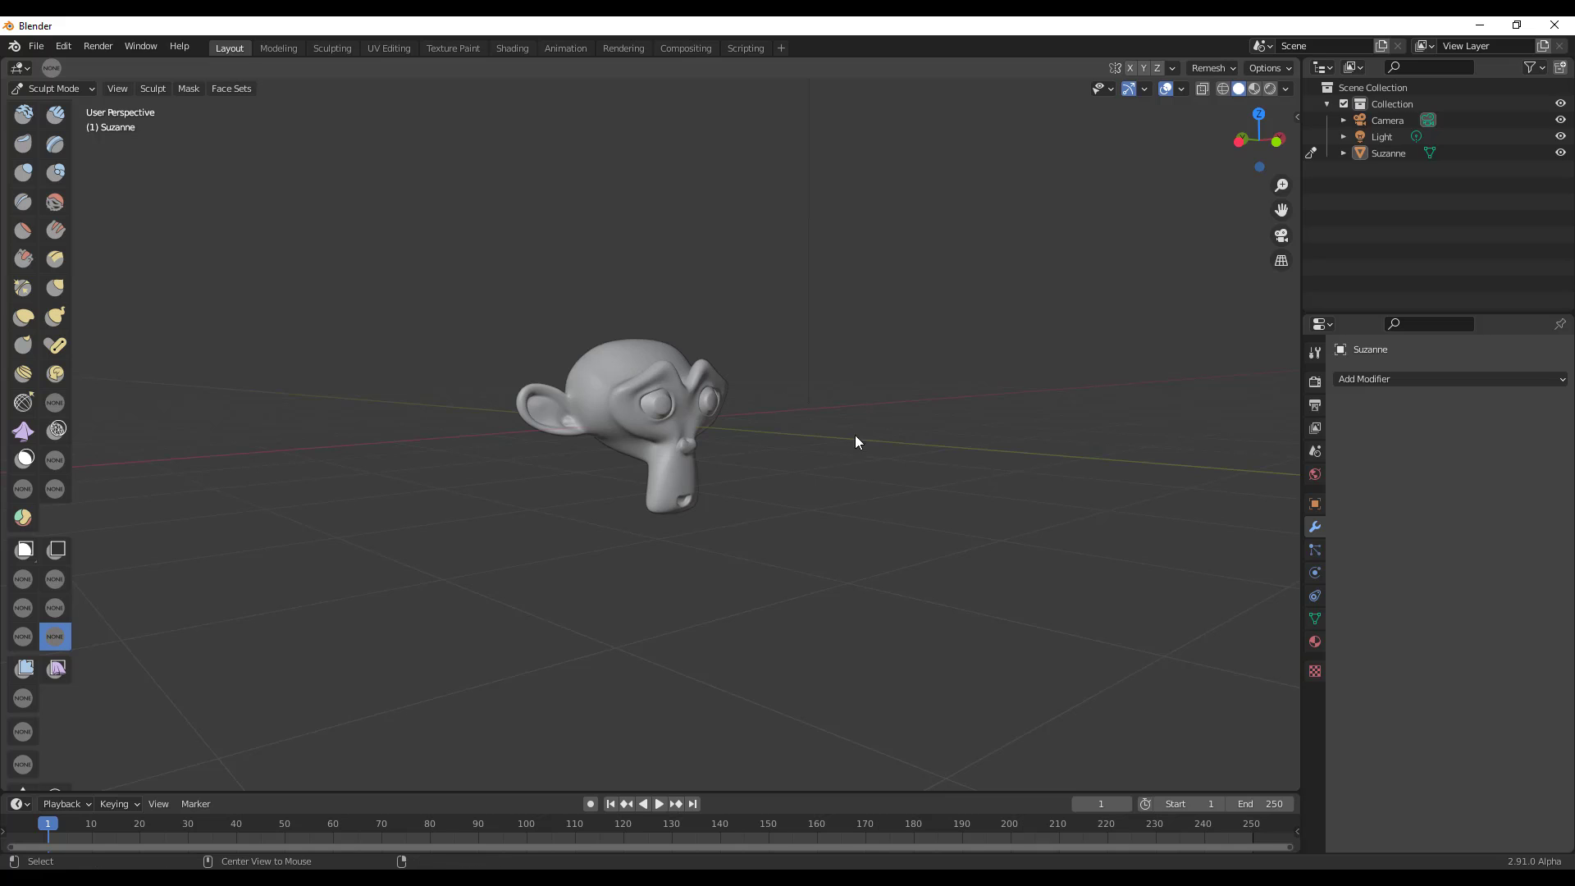
left_click(65, 89)
left_click(80, 104)
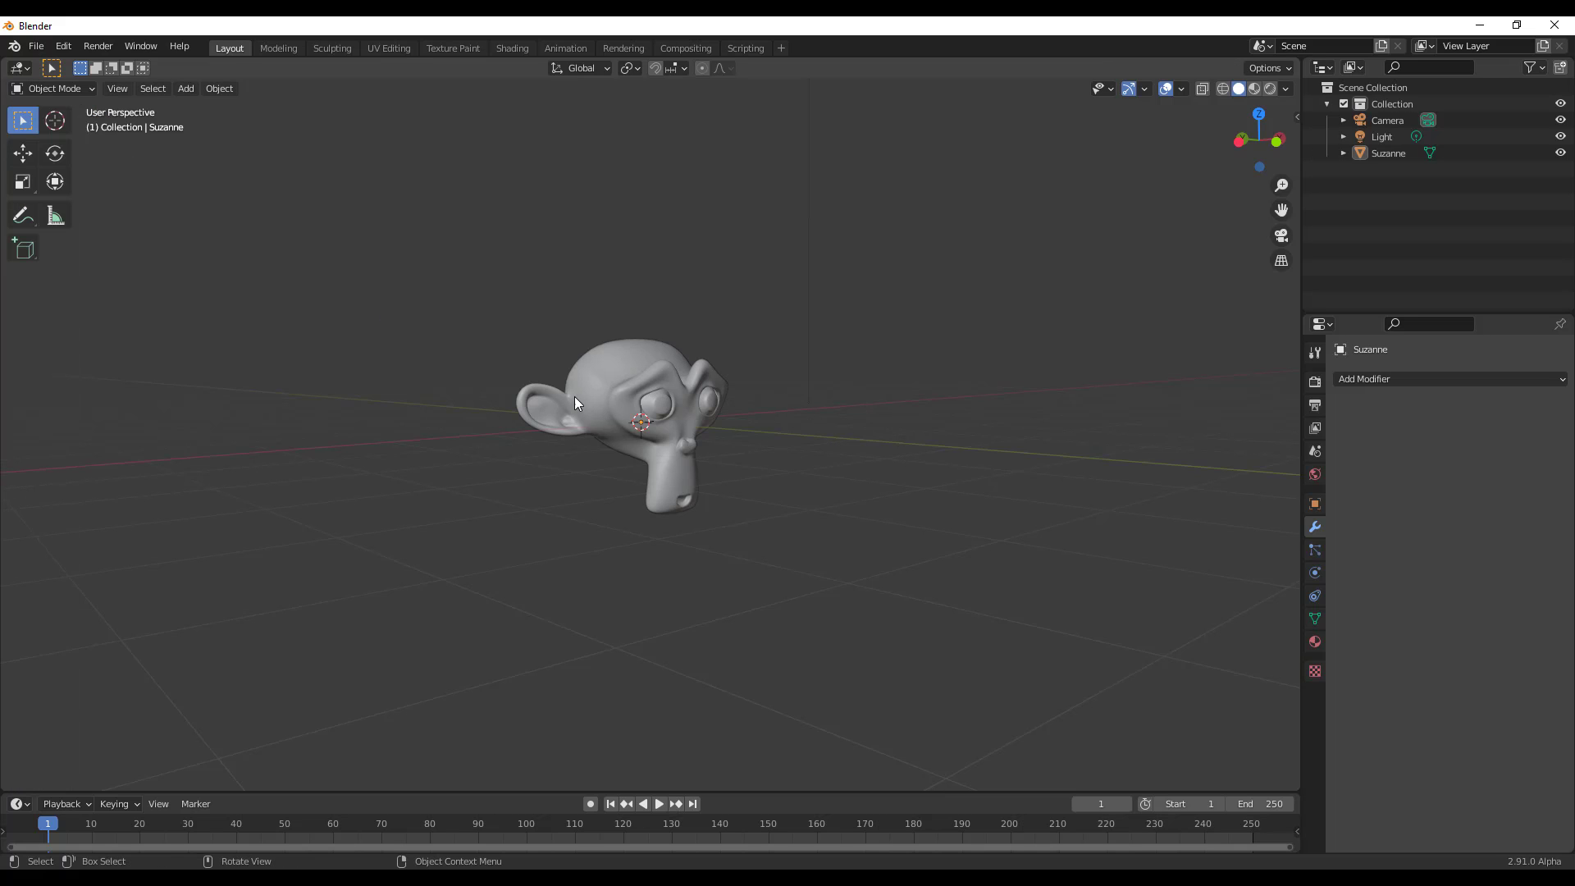
middle_click_drag(857, 402, 667, 502)
left_click(667, 502)
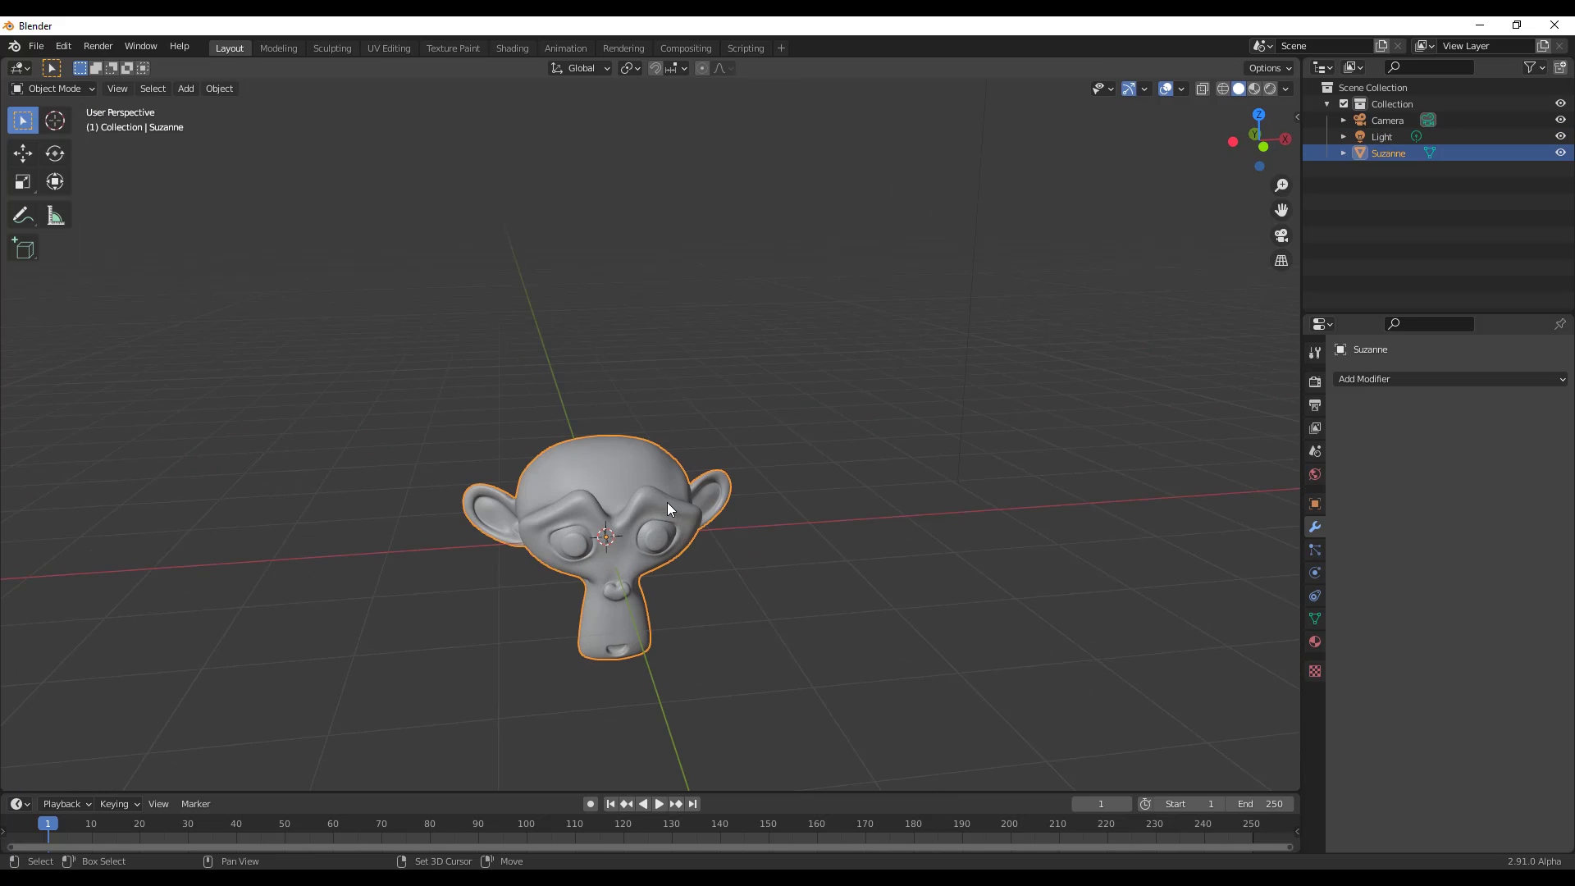
key("shift+d")
left_click(1034, 447)
key("shift+d")
left_click(349, 299)
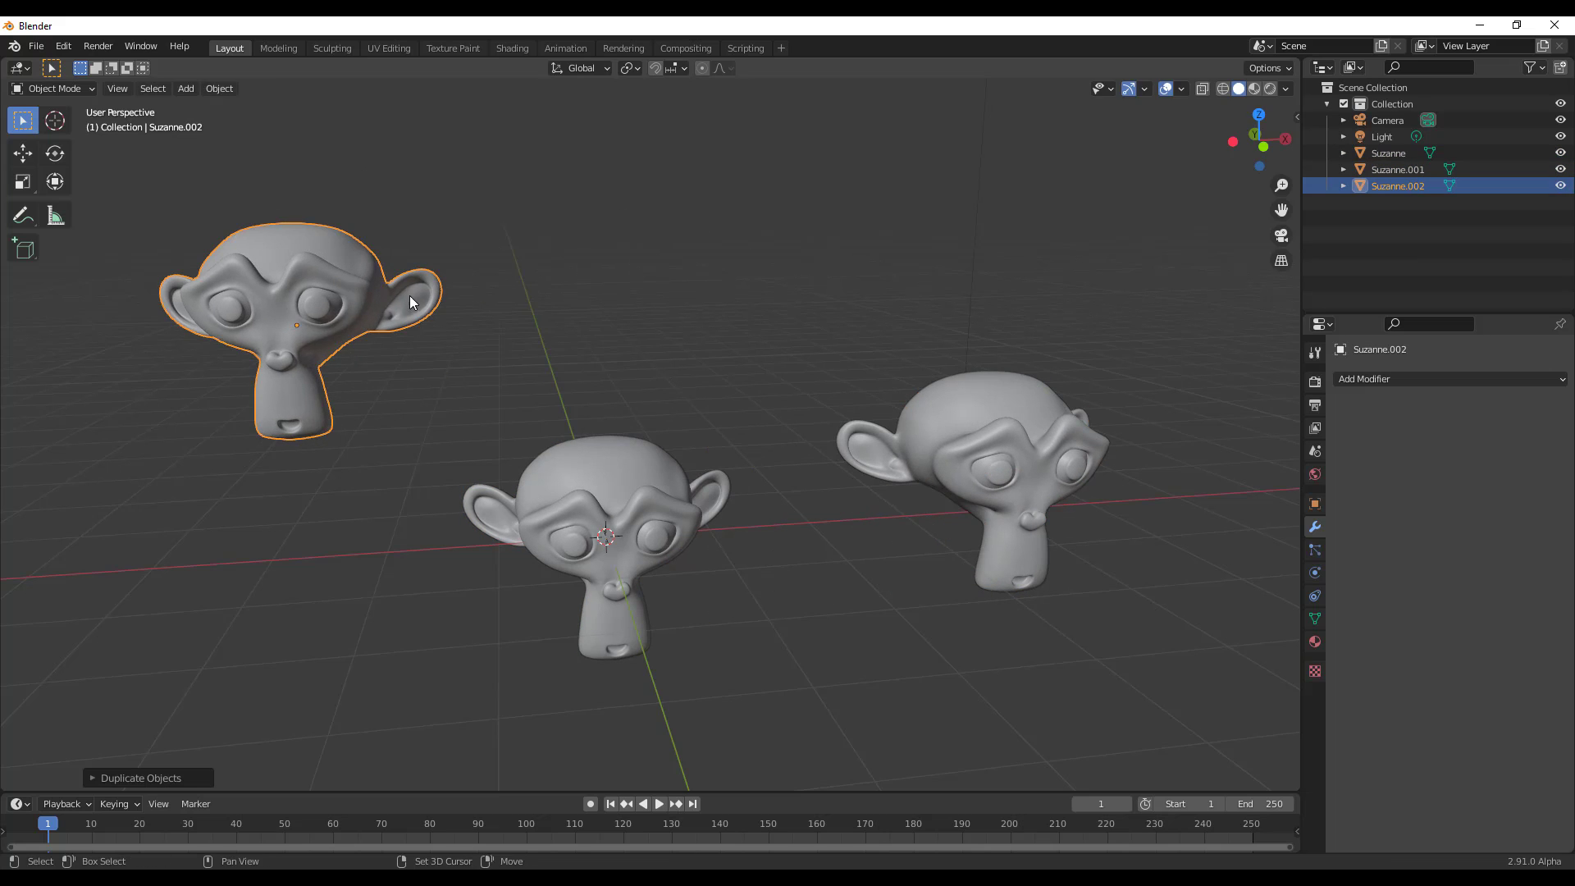
key("shift+d")
left_click(829, 221)
Move the original Suzanne and Suzanne.003 with the Move tool to spread the four heads apart
middle_click_drag(828, 222, 617, 520)
left_click(622, 519)
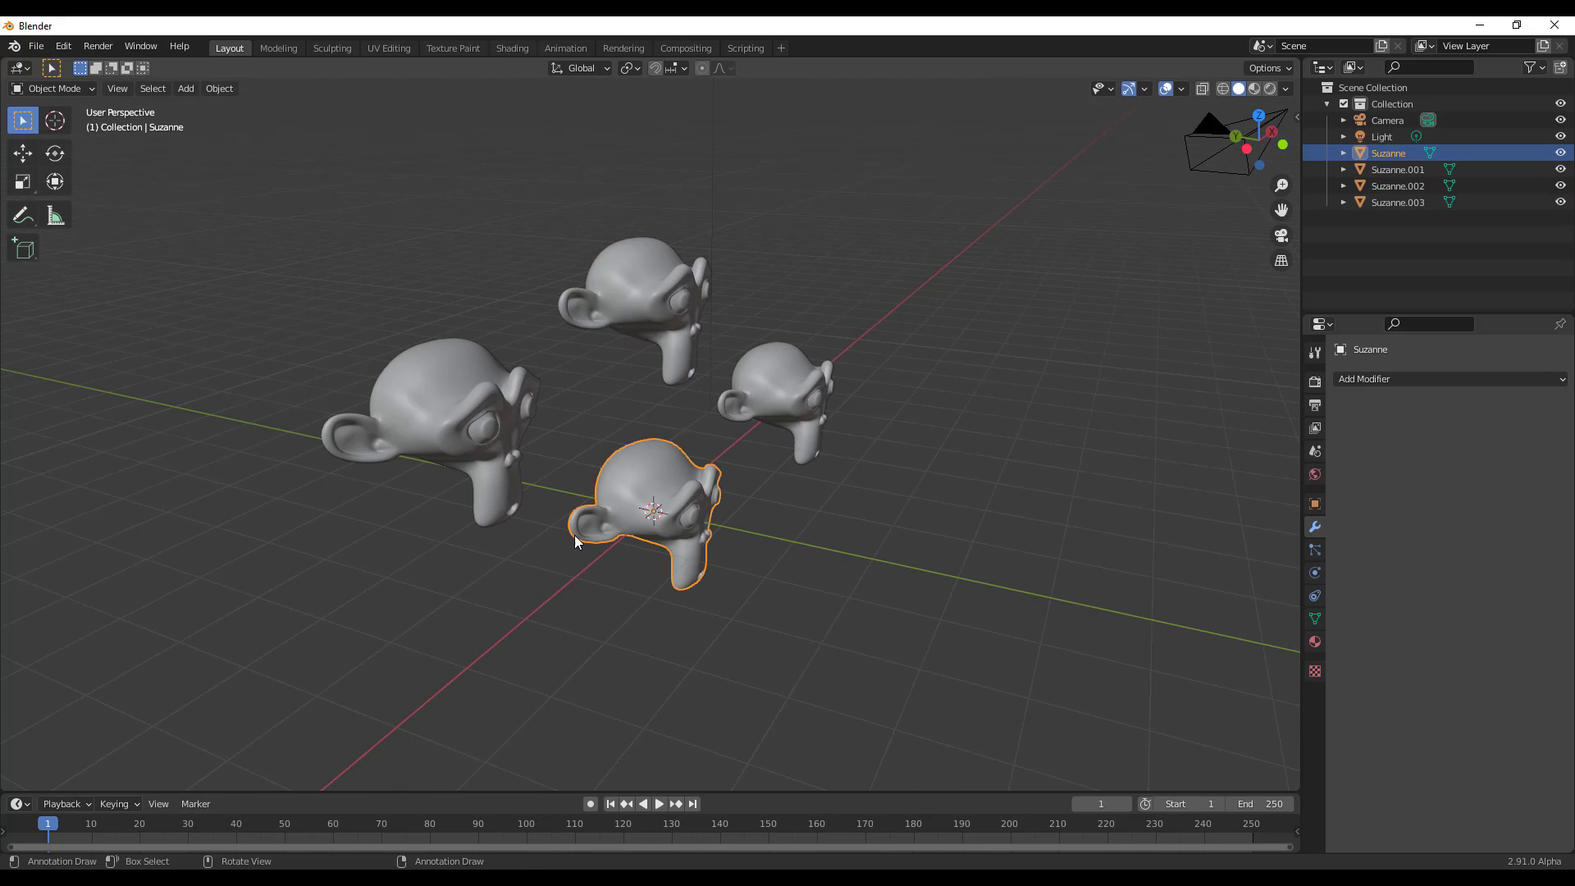
left_click(22, 153)
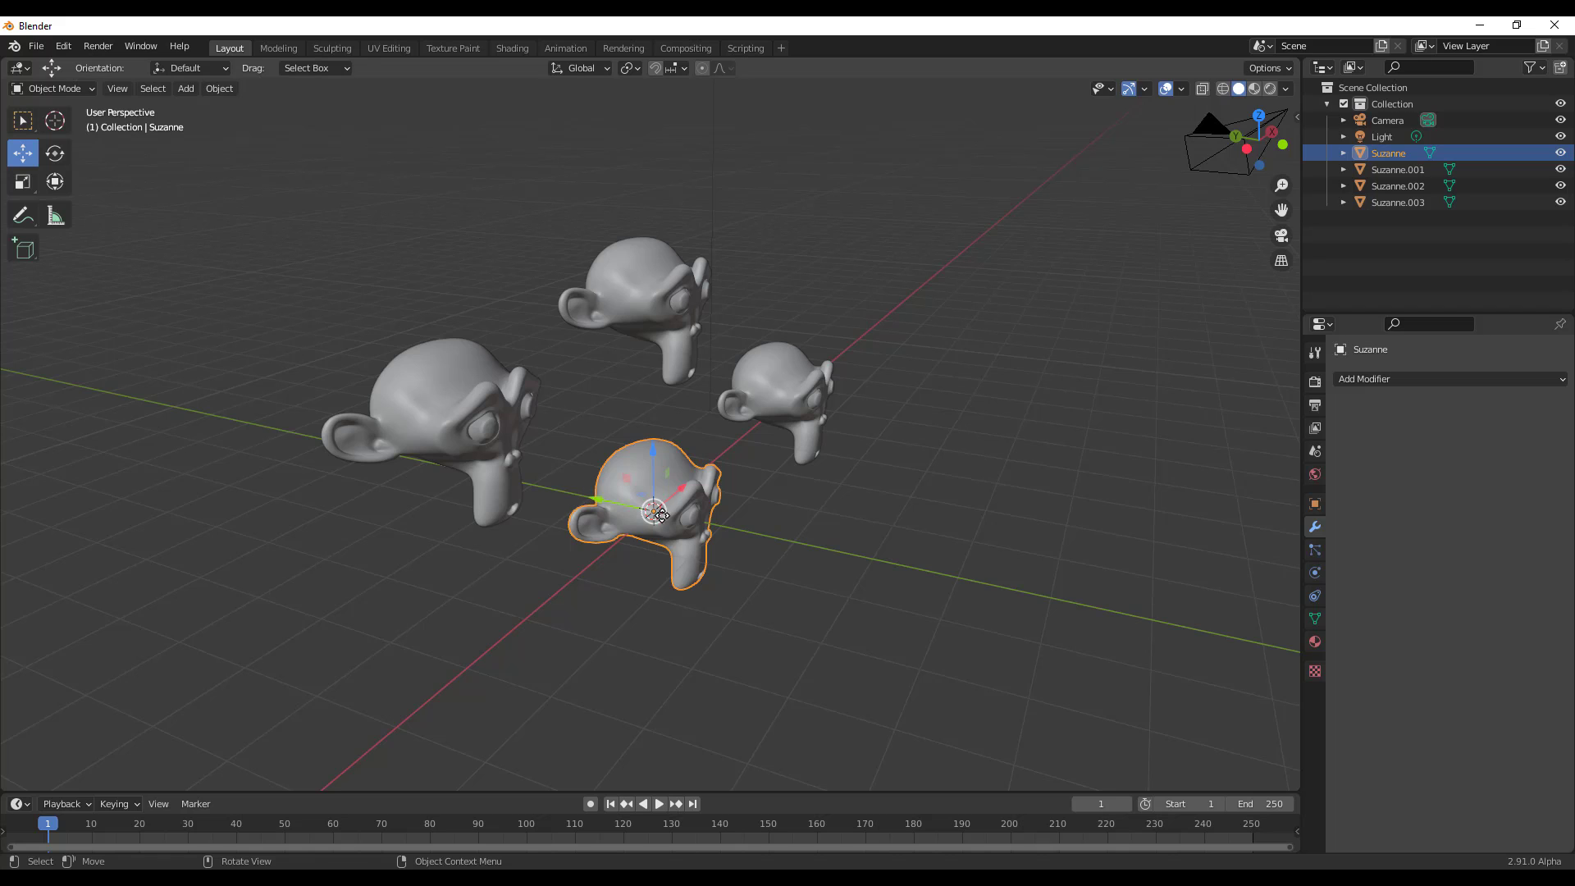
left_click_drag(661, 515, 805, 537)
left_click(604, 254)
left_click_drag(604, 304, 366, 283)
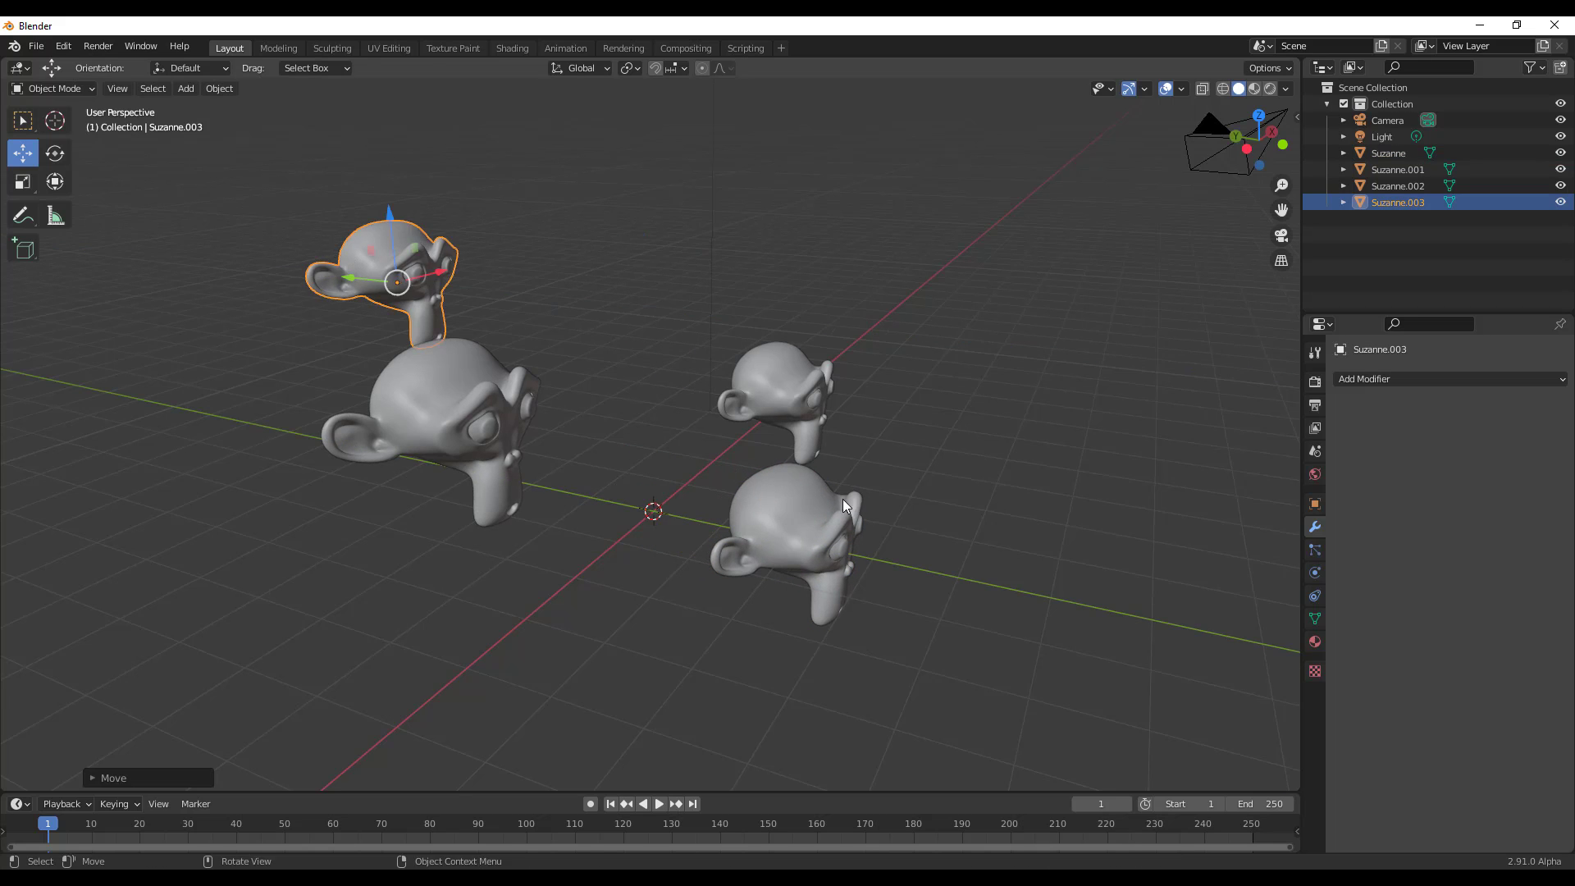
Enter Sculpt Mode on Suzanne.003 and activate the Draw brush
middle_click_drag(845, 507, 634, 510)
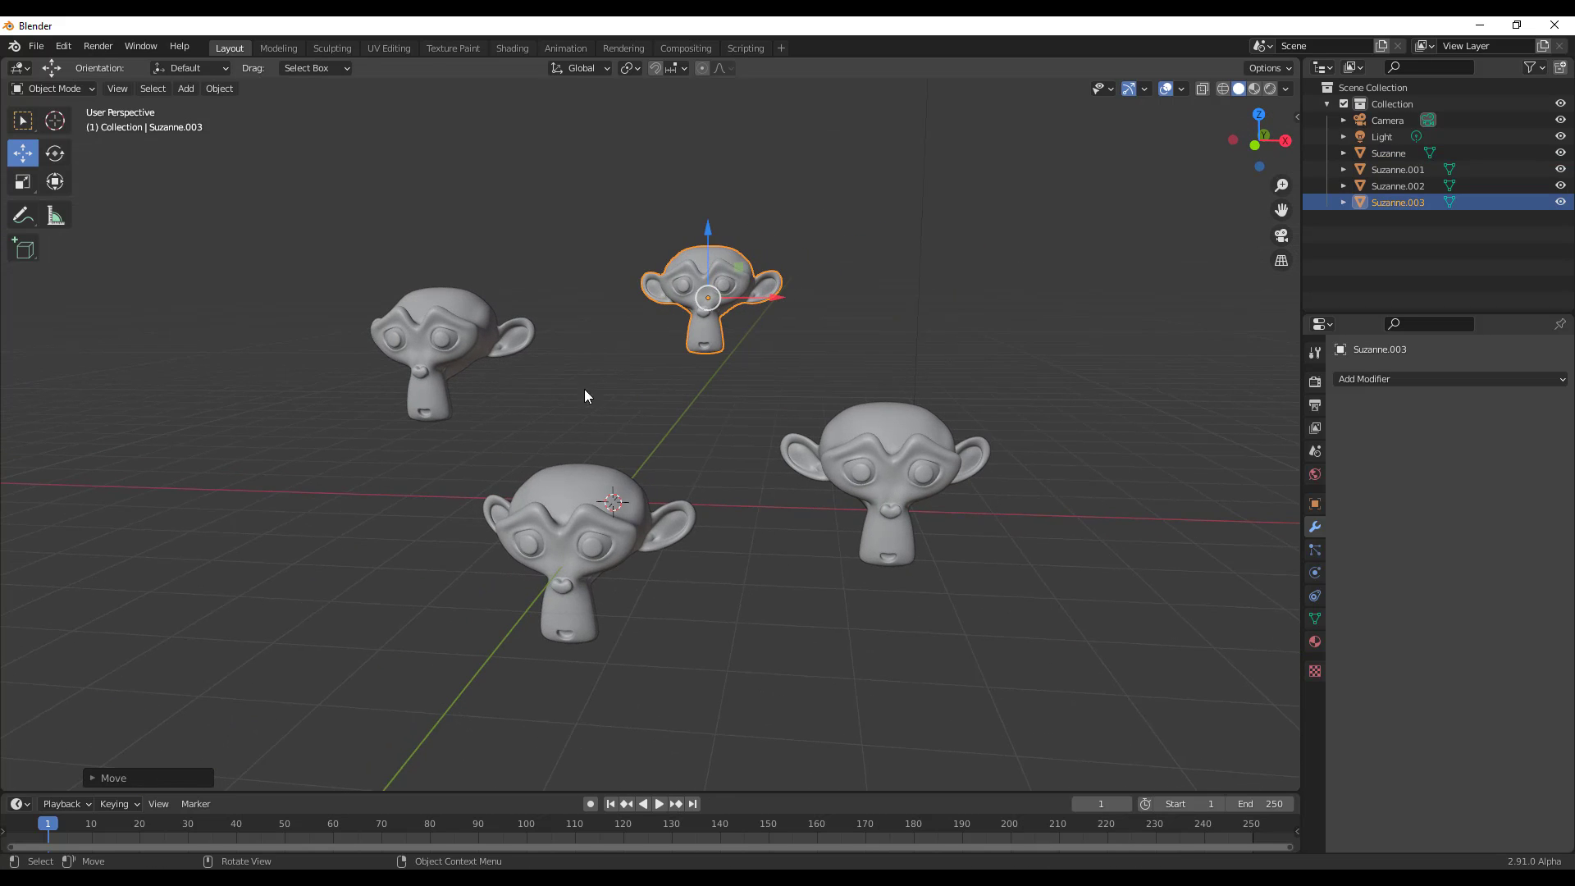
left_click(65, 88)
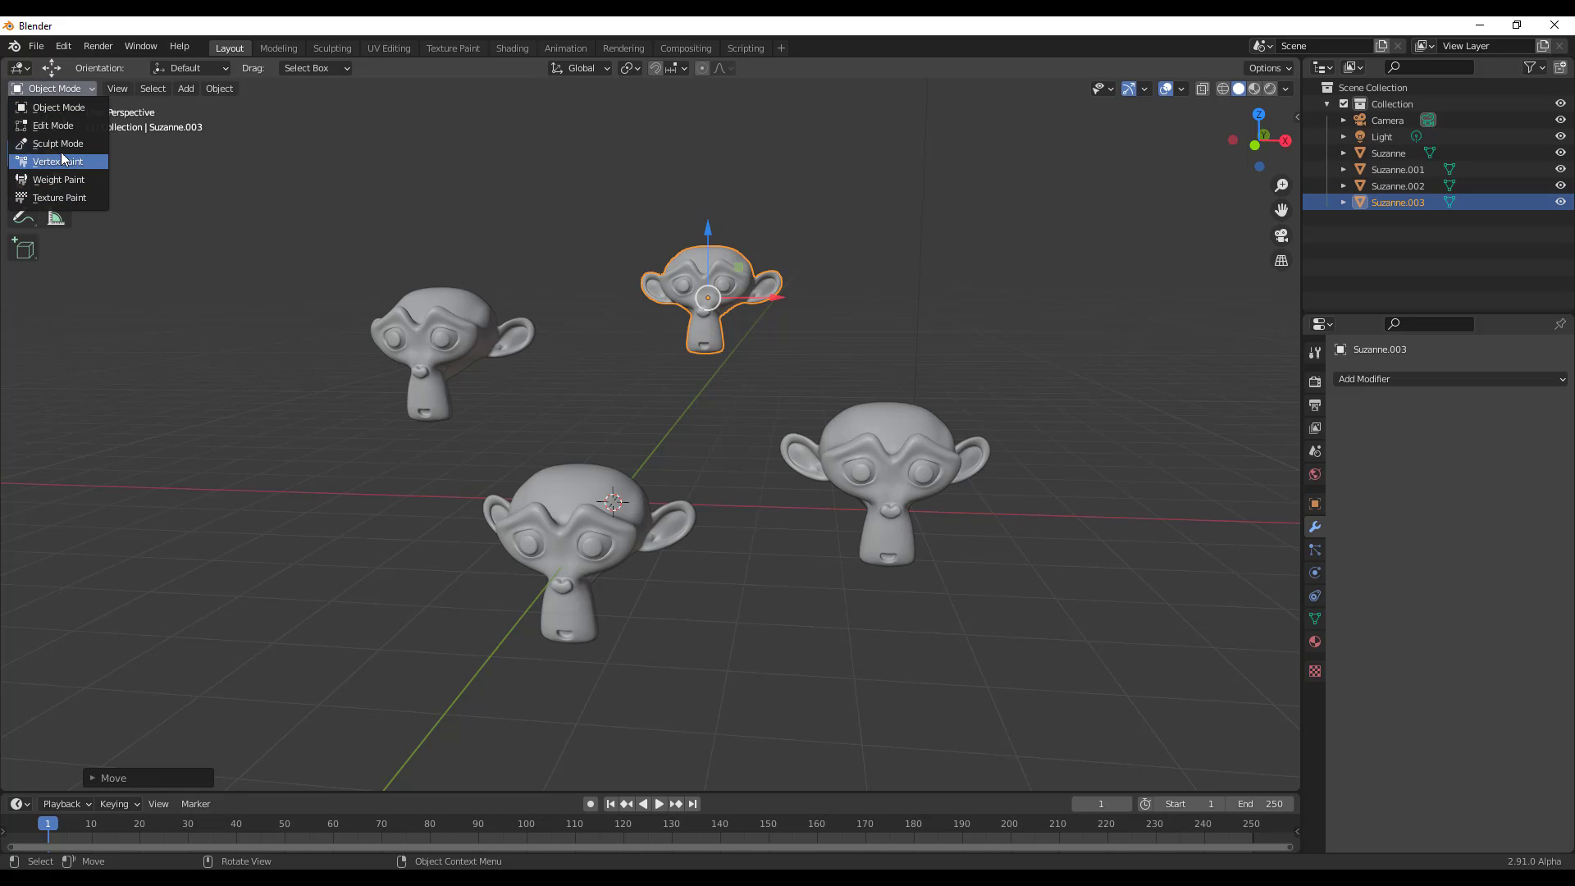
left_click(49, 161)
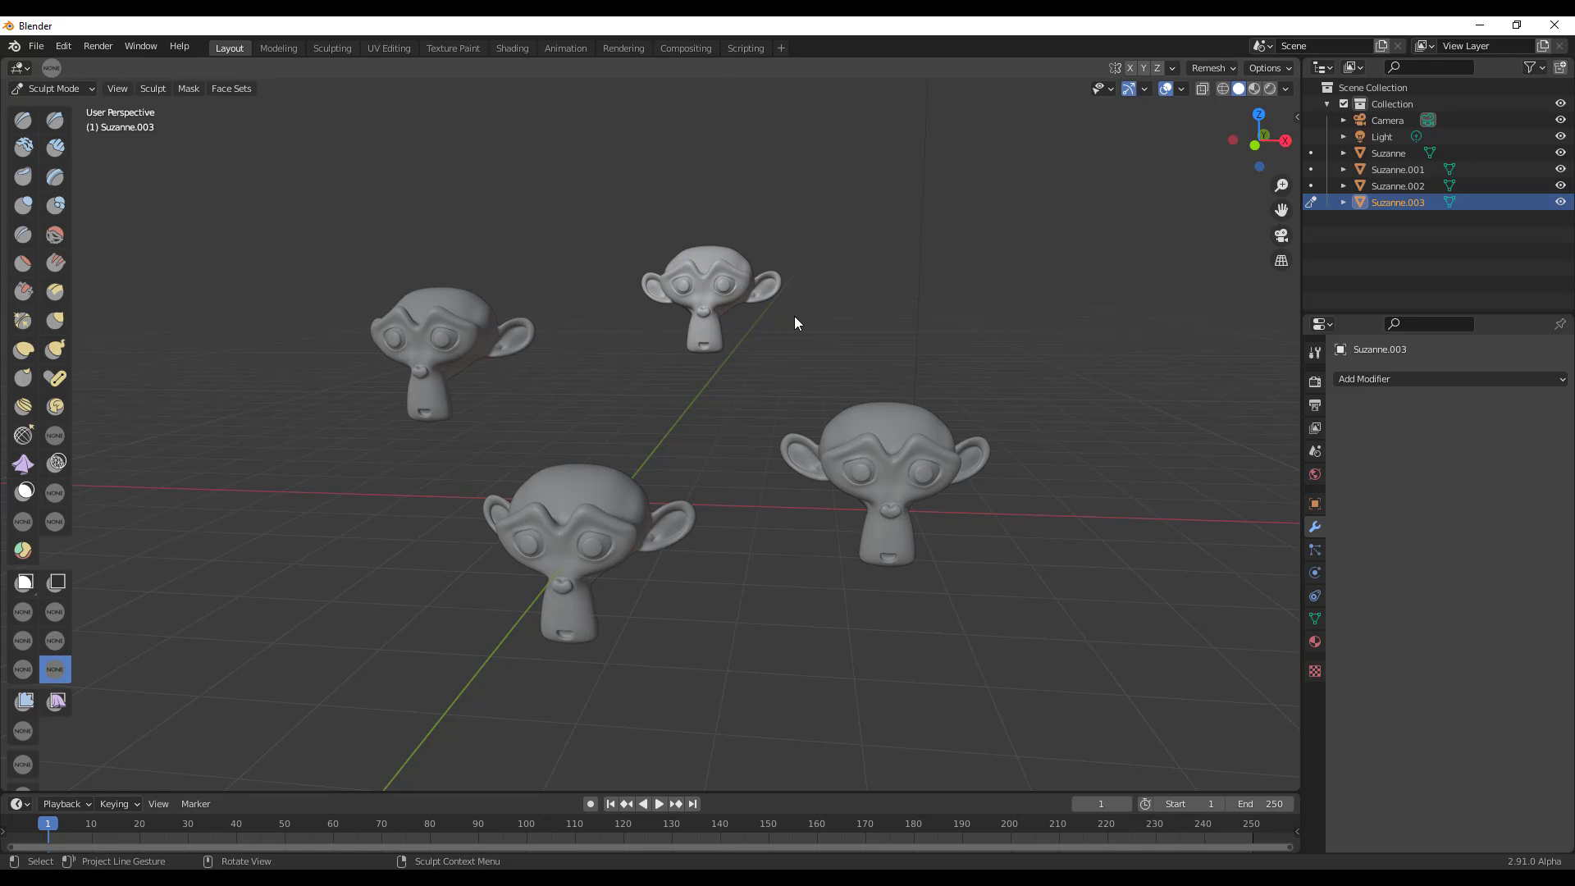
key("x")
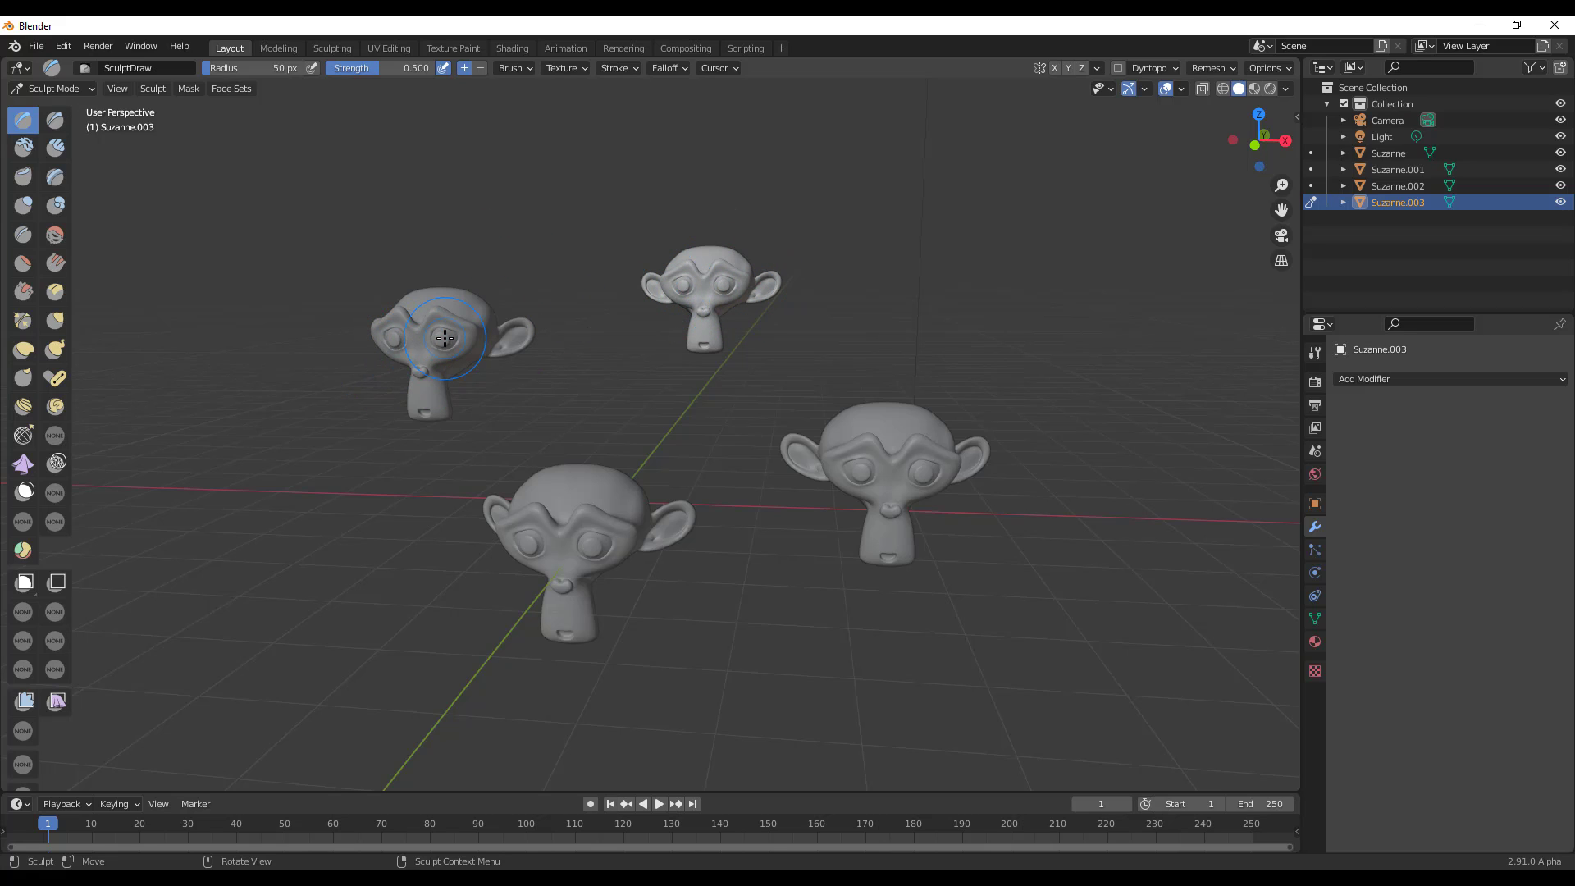
key("f")
key("Escape")
Enable the experimental Switch Object Operator feature in the Blender preferences and close them
left_click(64, 46)
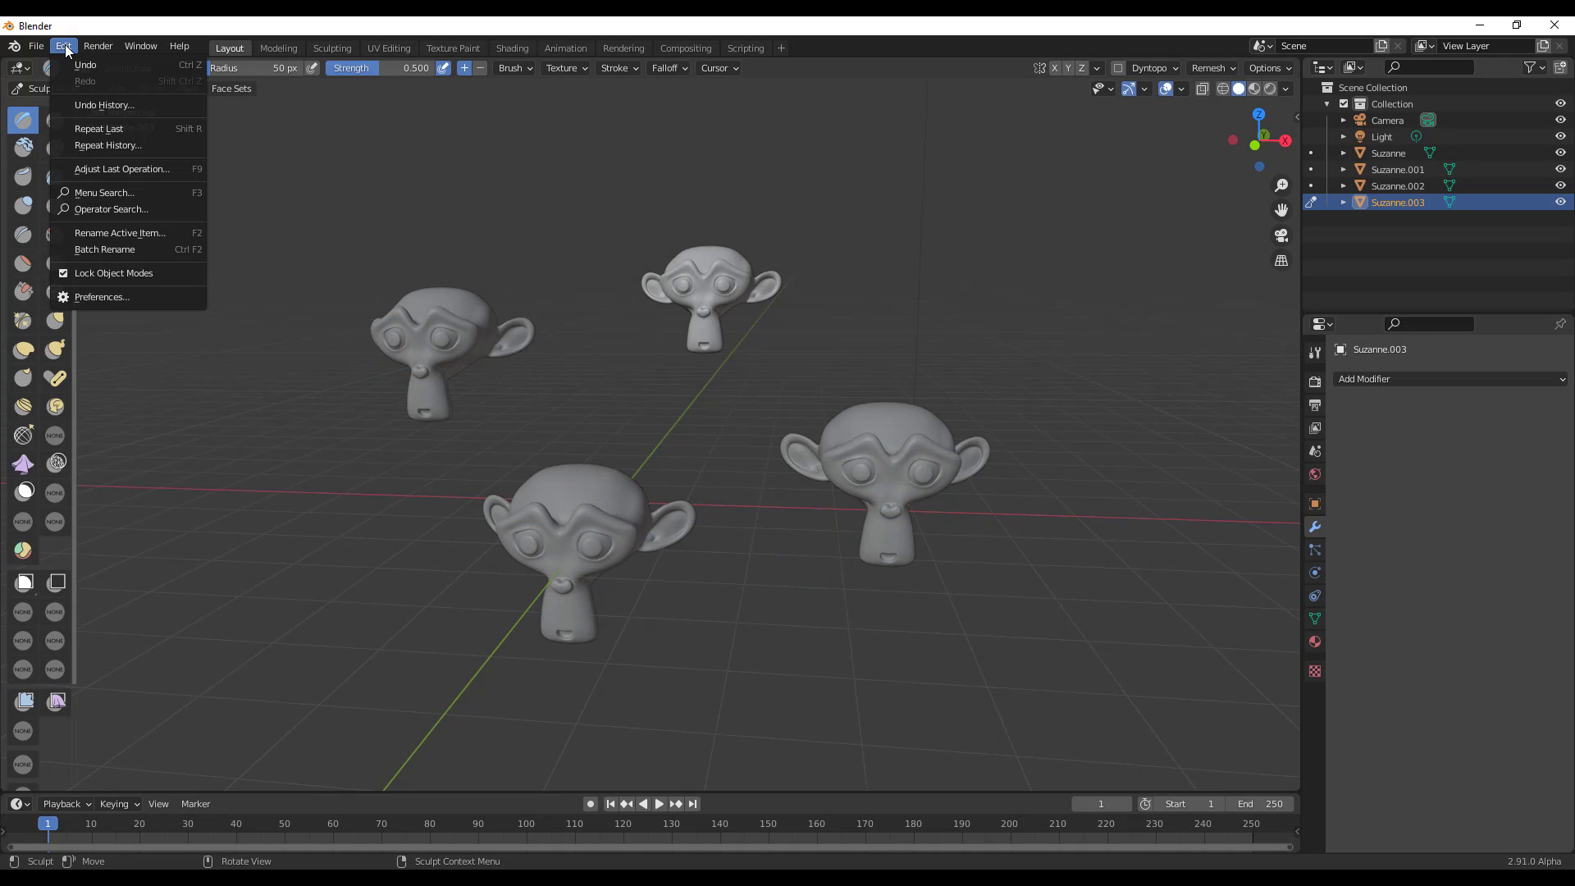
left_click(125, 295)
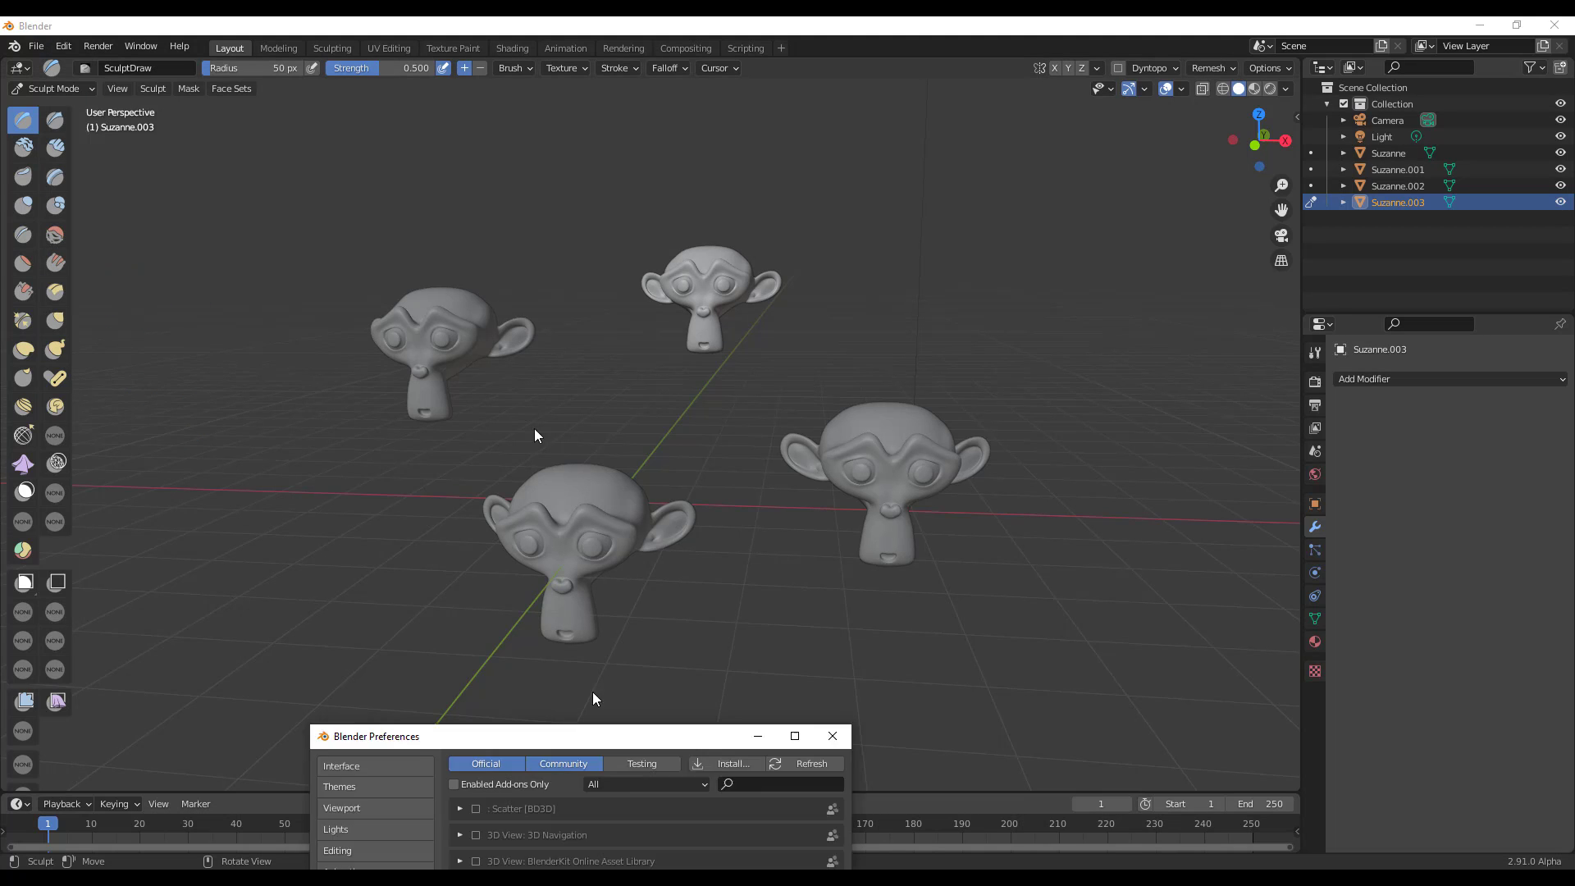
left_click_drag(605, 732, 579, 184)
left_click(329, 508)
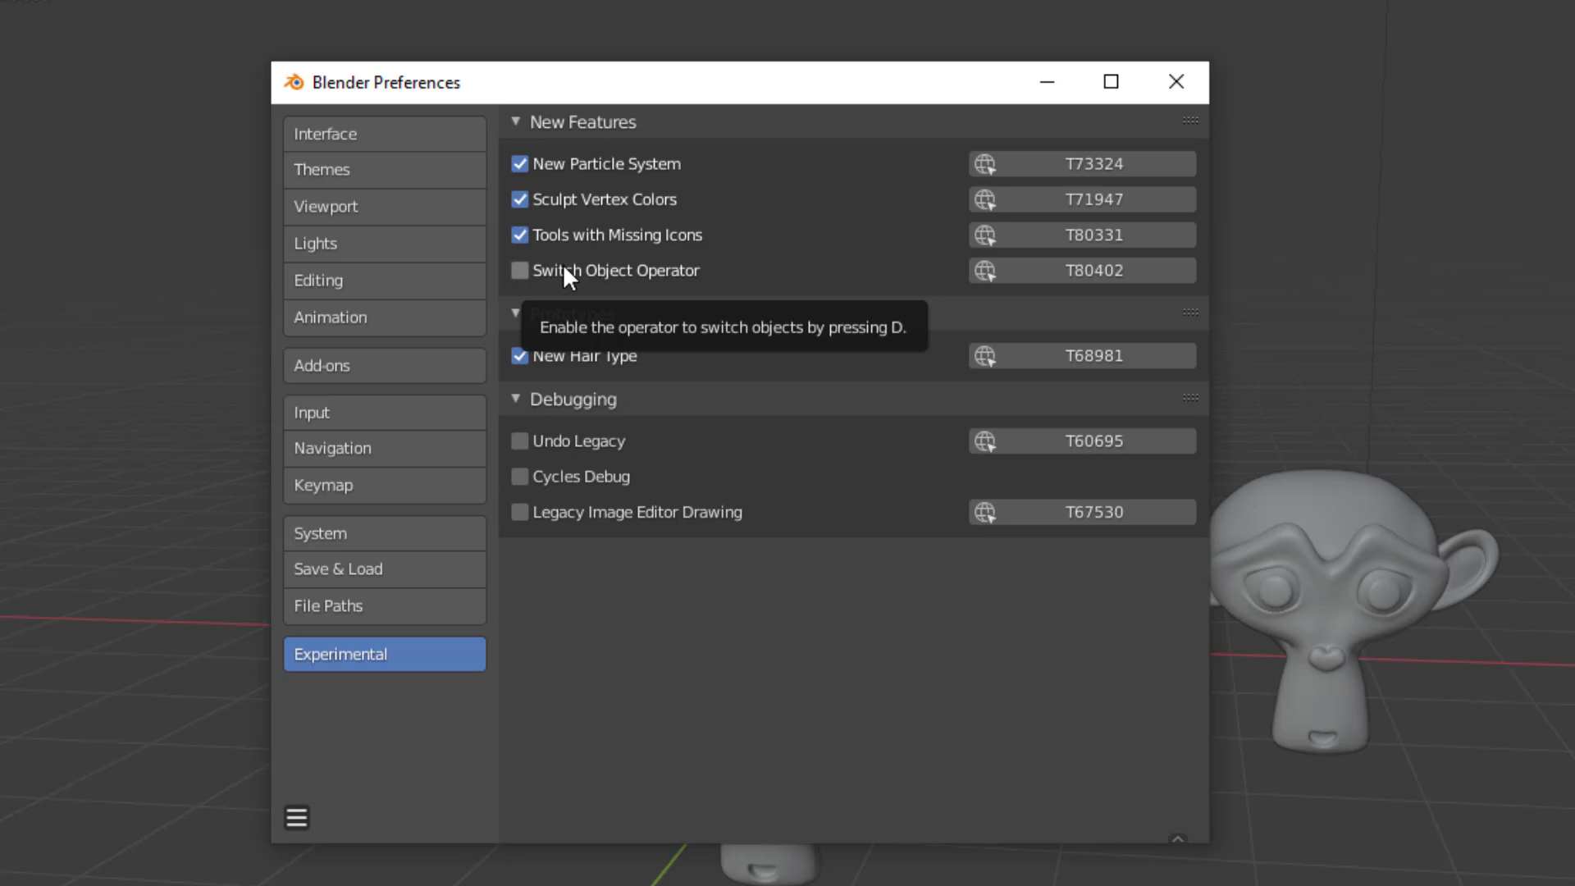
left_click(584, 274)
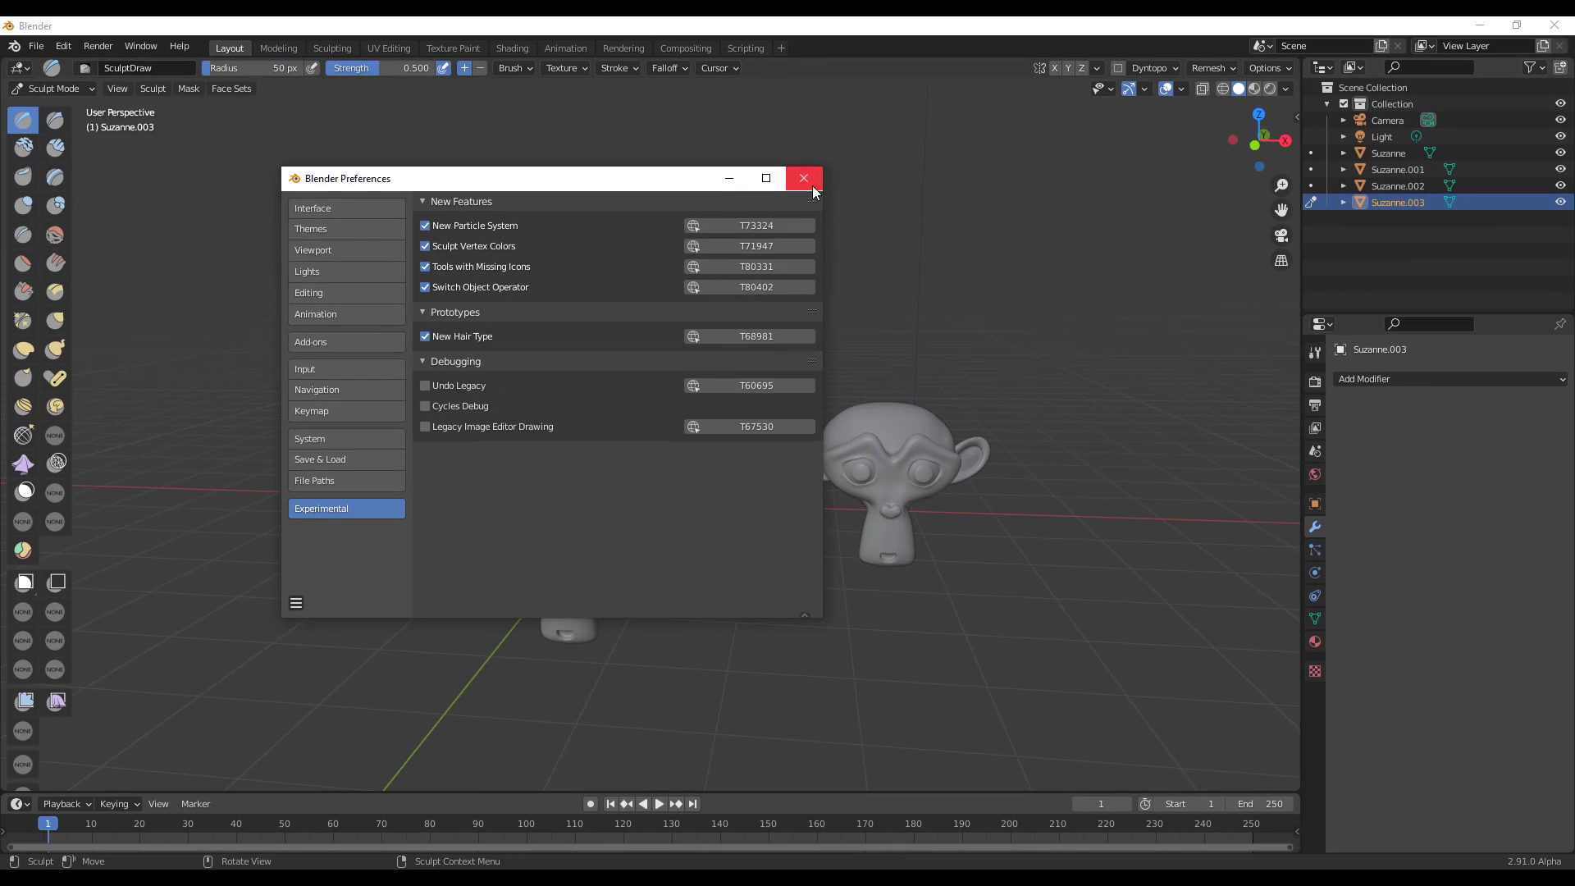
left_click(805, 179)
Switch sculpting repeatedly between the Suzanne heads with the switch object operator, ending on the original Suzanne
key("d")
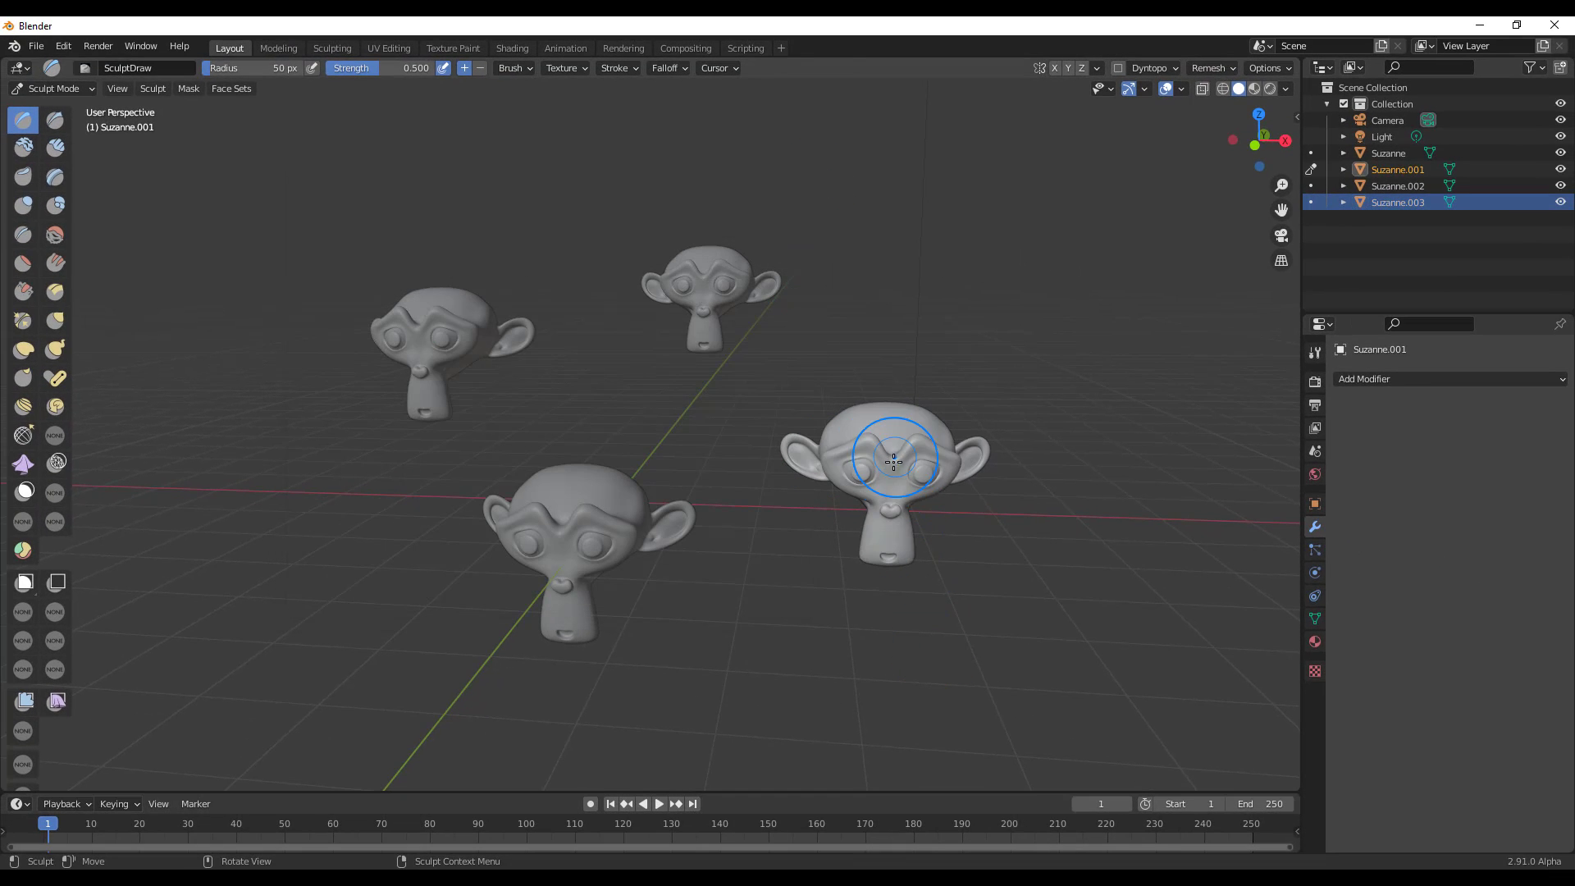
key("d")
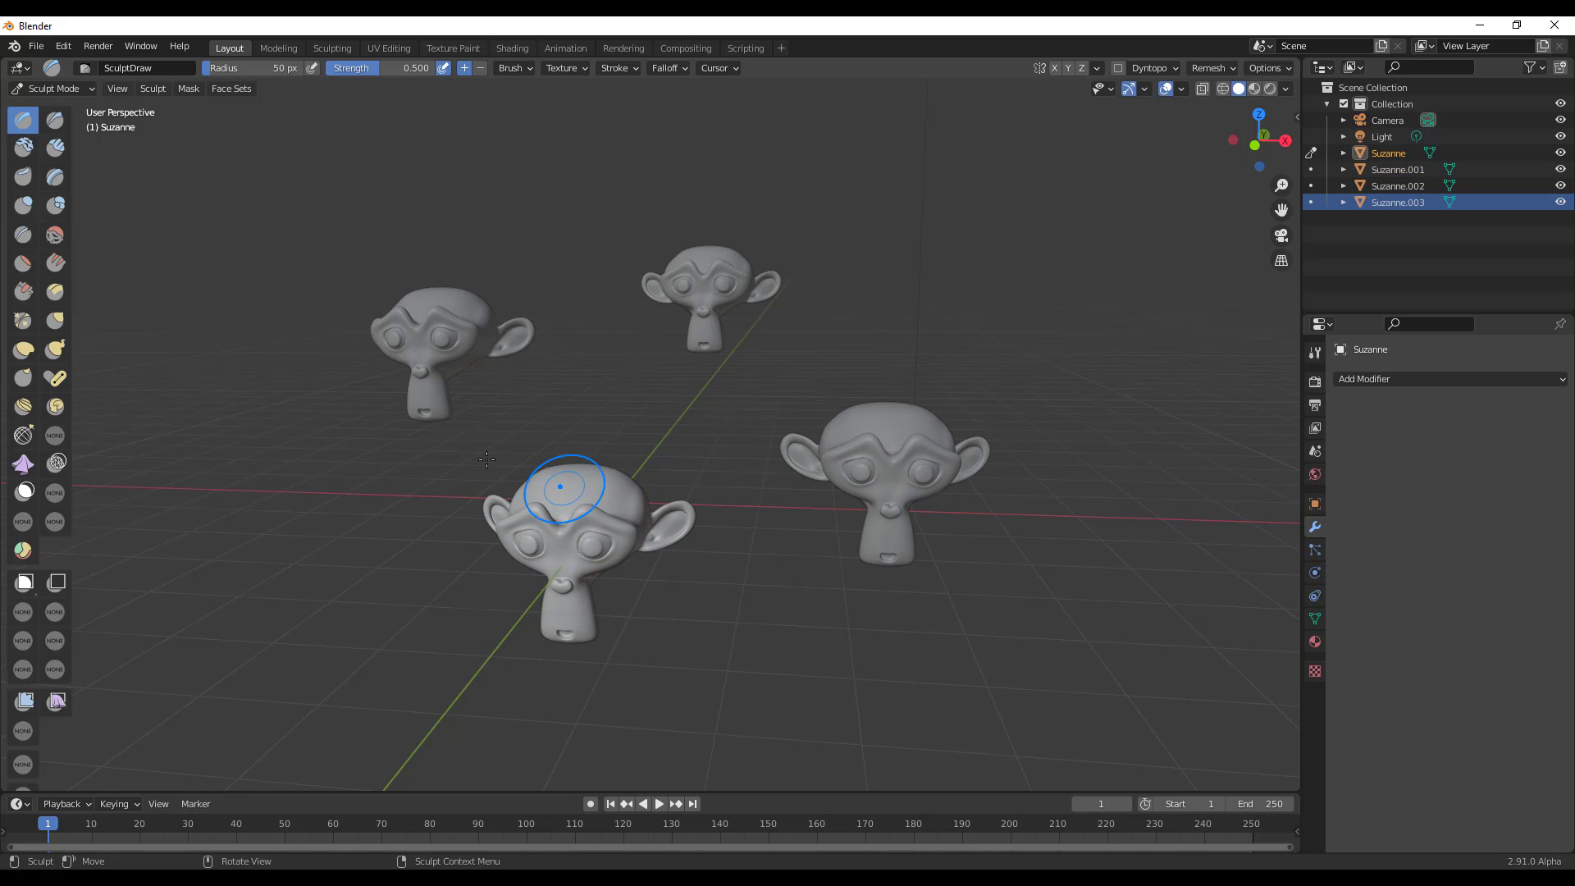
key("d")
key("d")
key("d")
key("d")
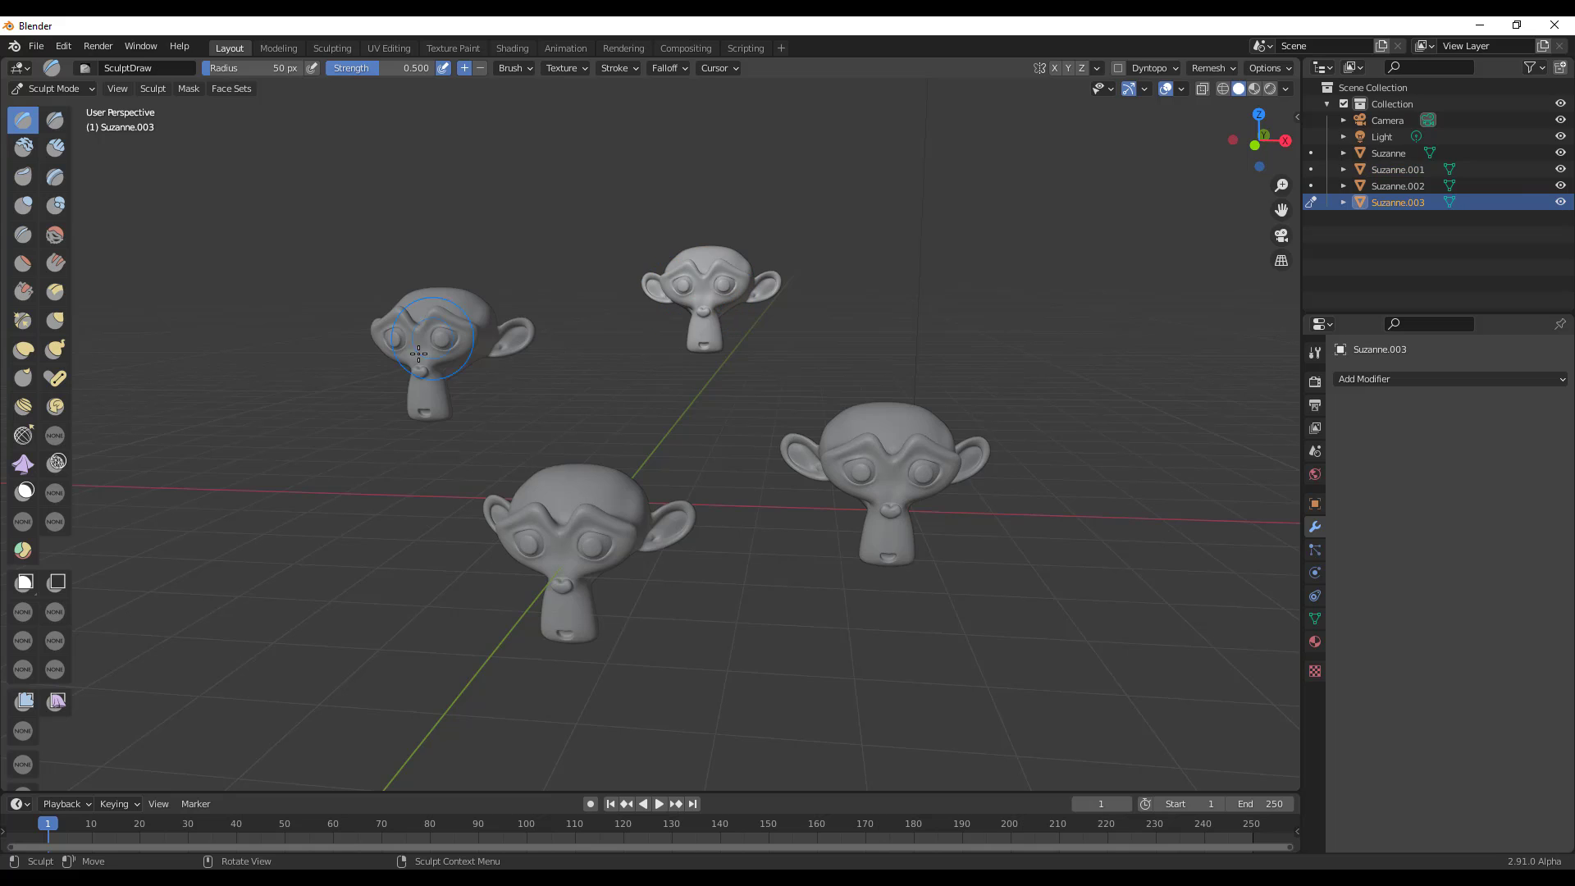
key("d")
key("d")
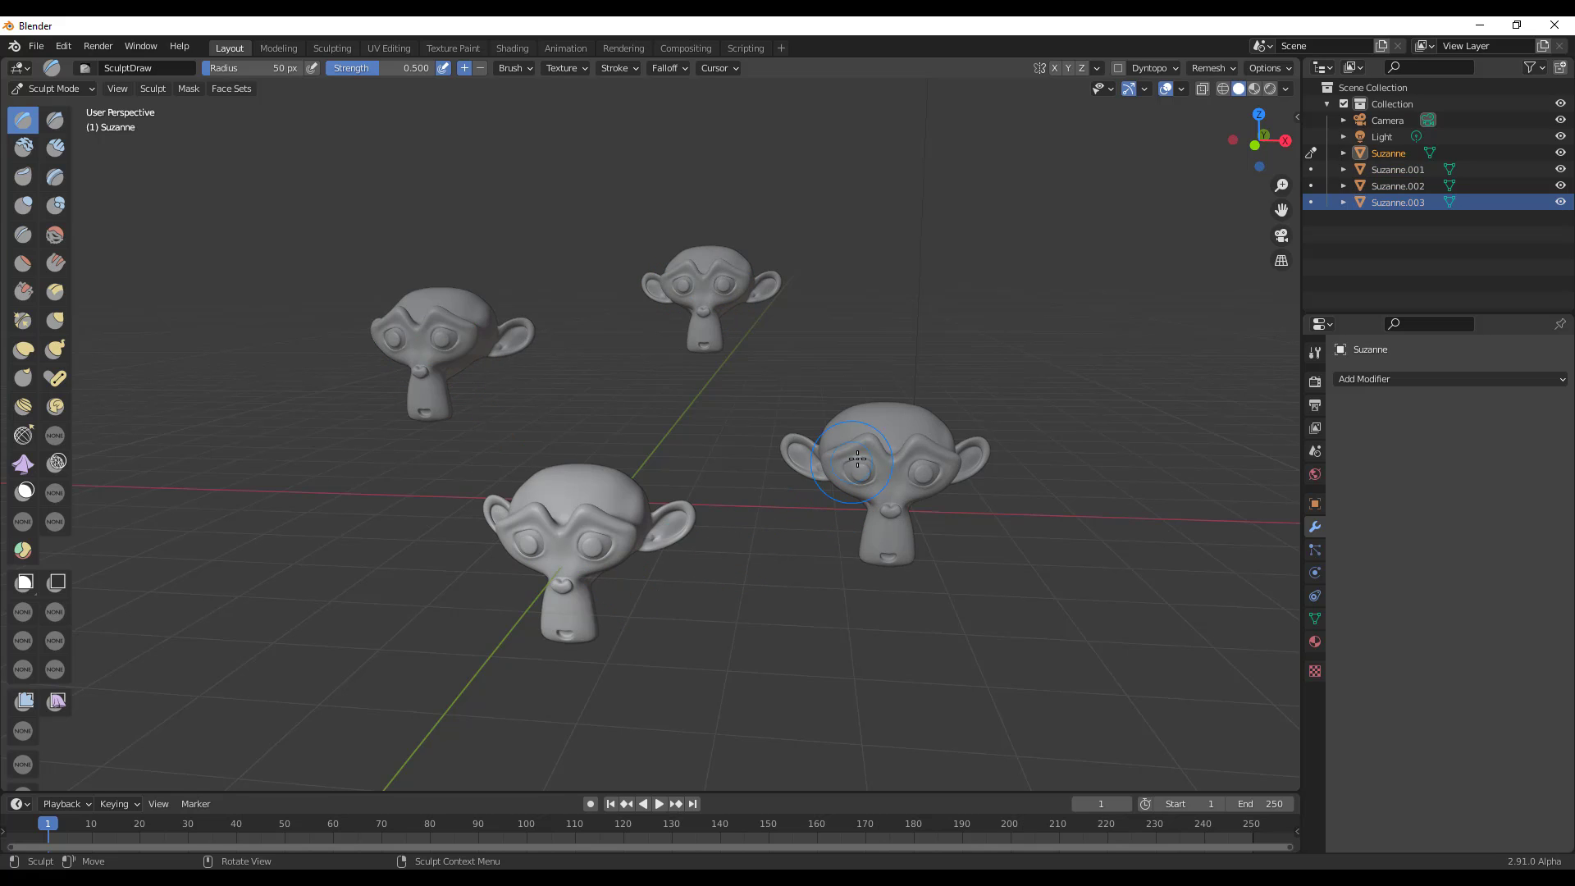
key("d")
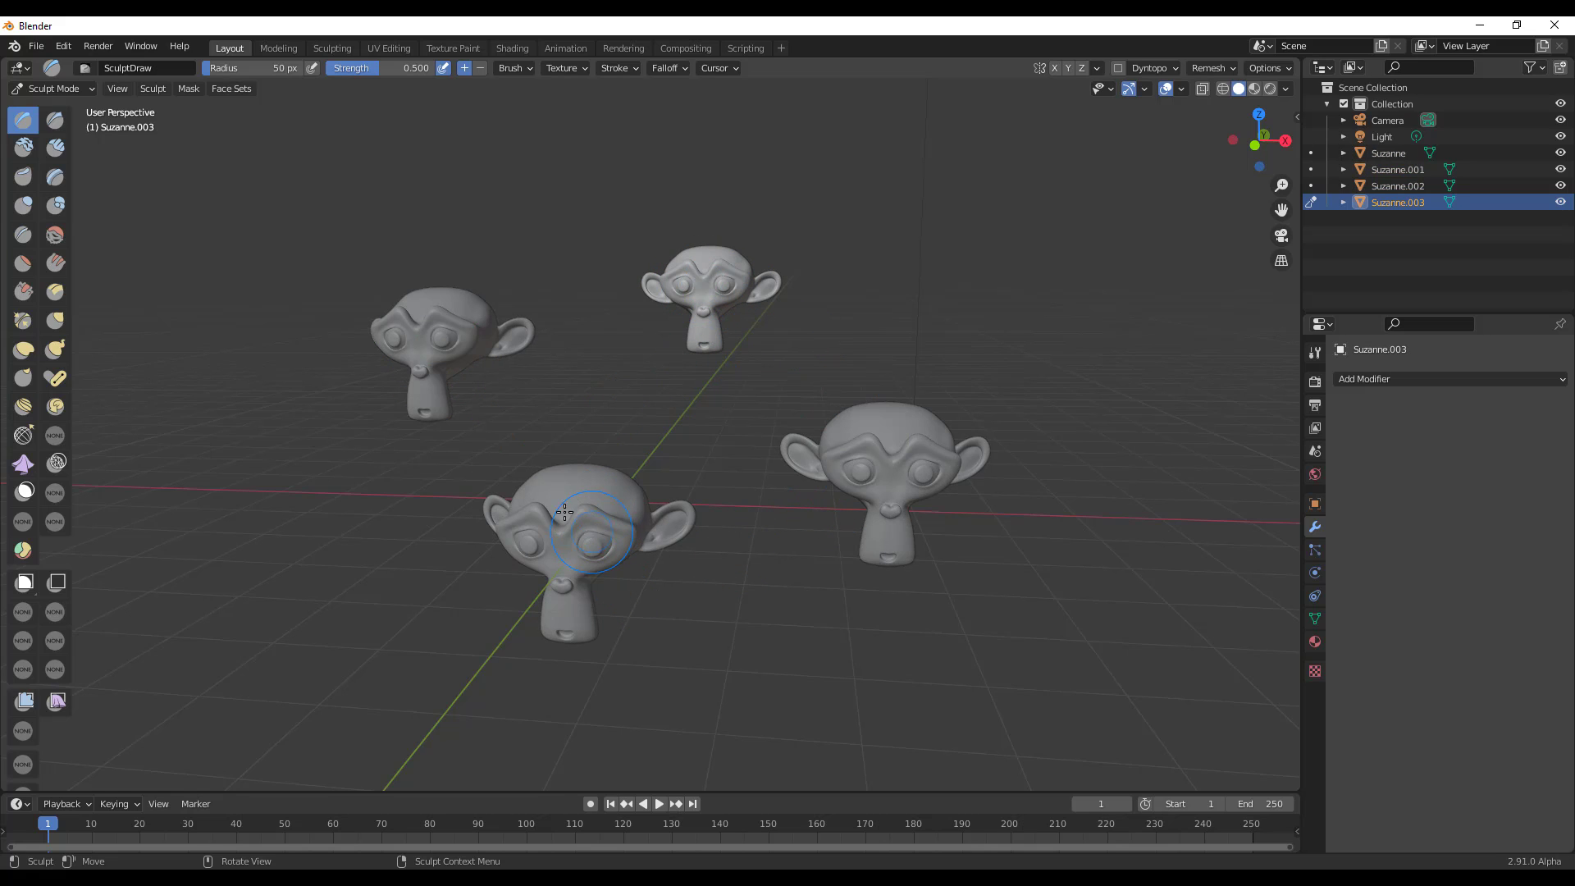
key("d")
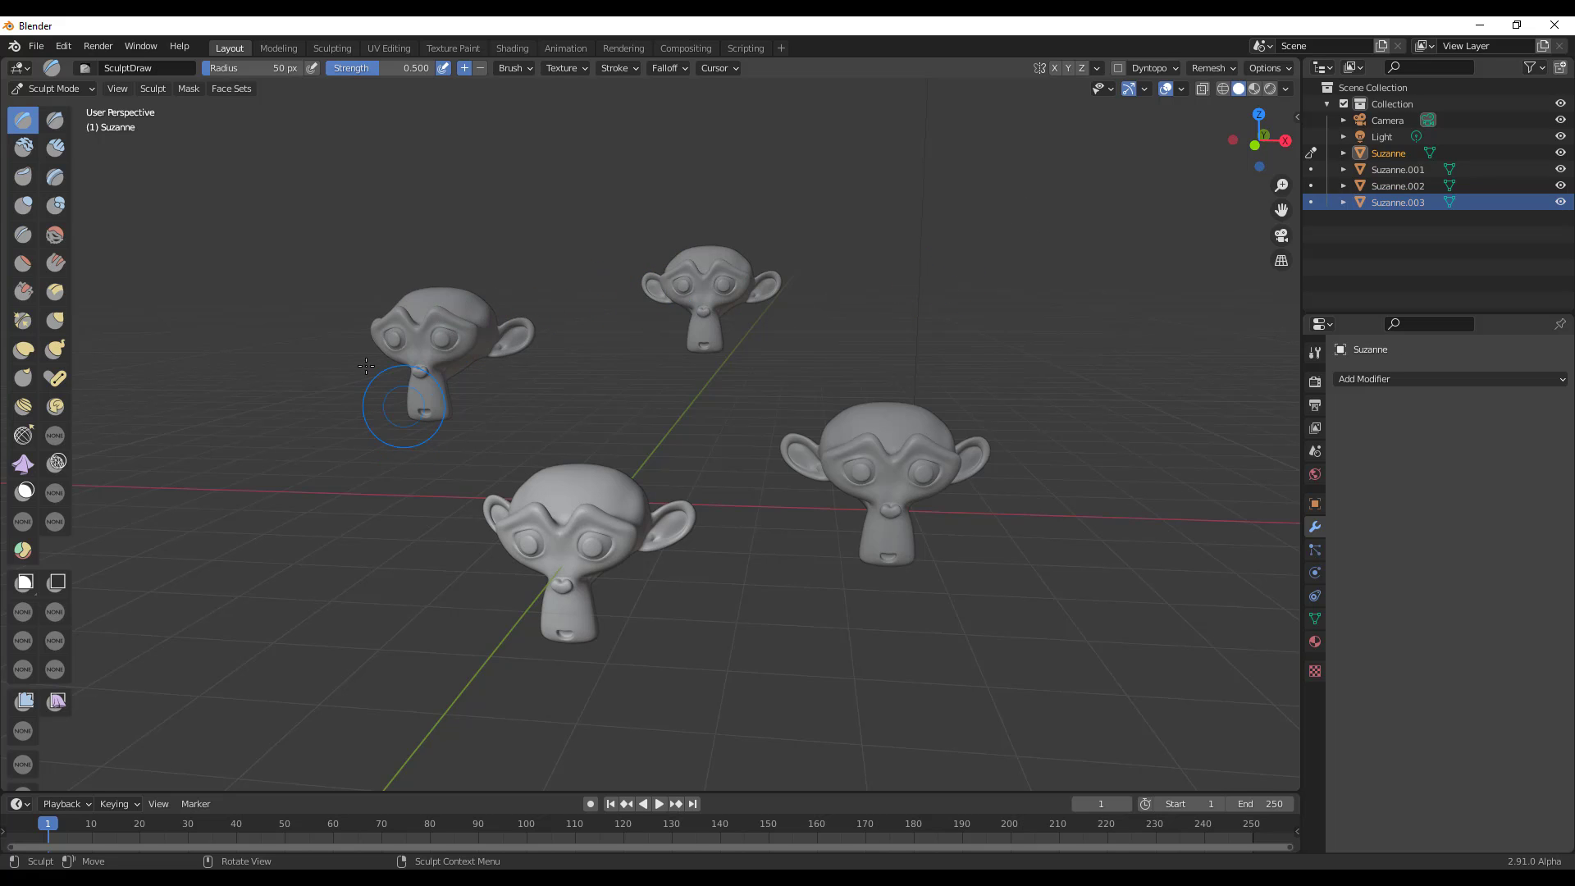
Review the enabled experimental features in the Blender preferences and close the preferences
scroll(523, 459, "up", 2)
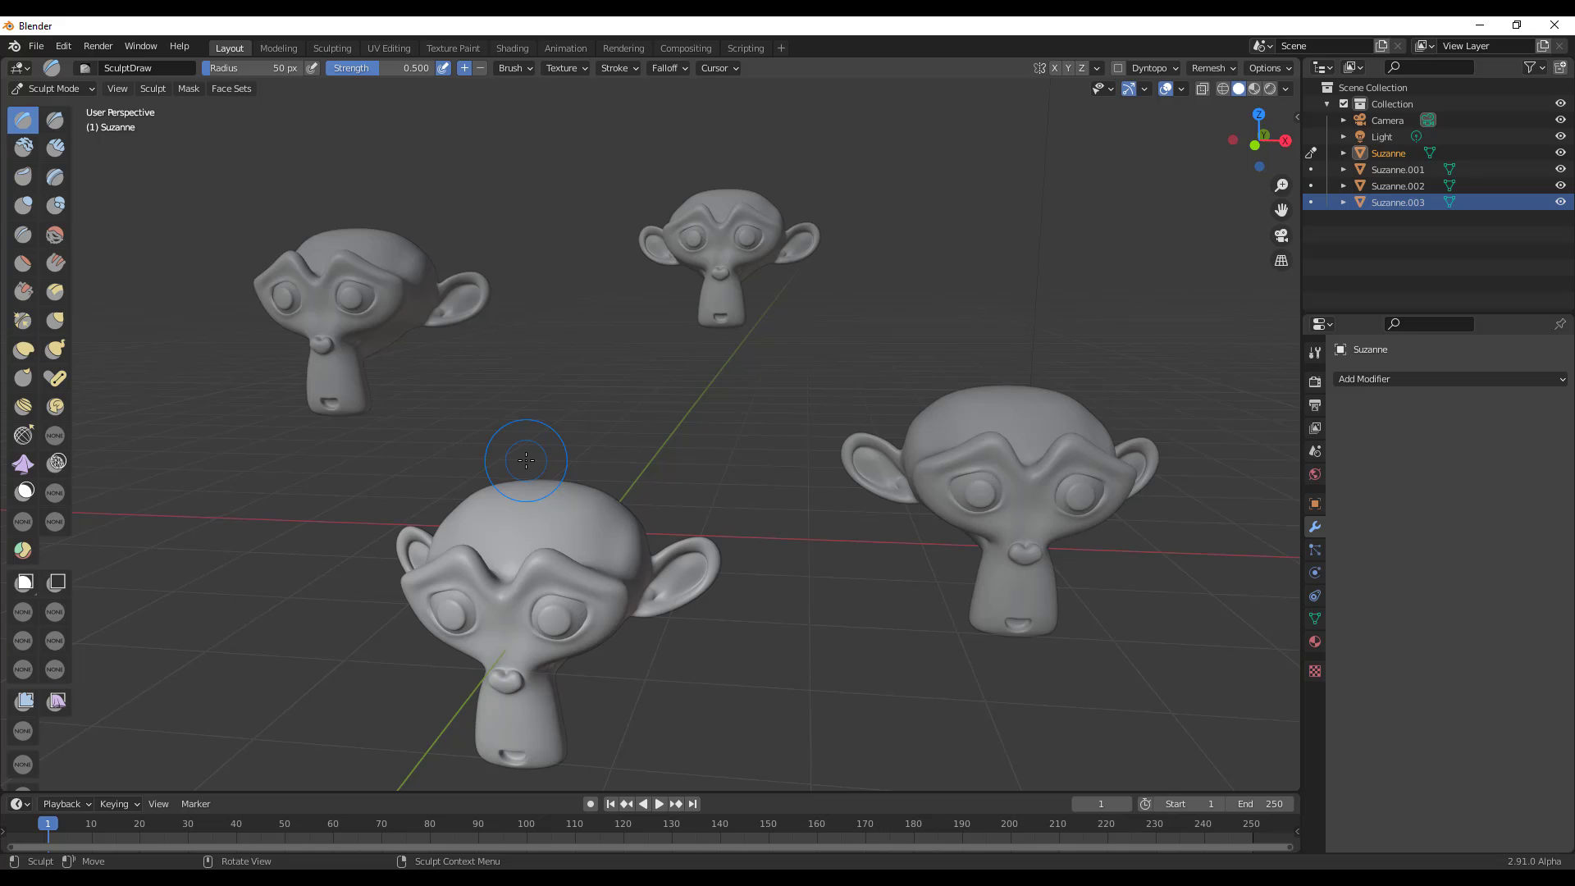
left_click(63, 46)
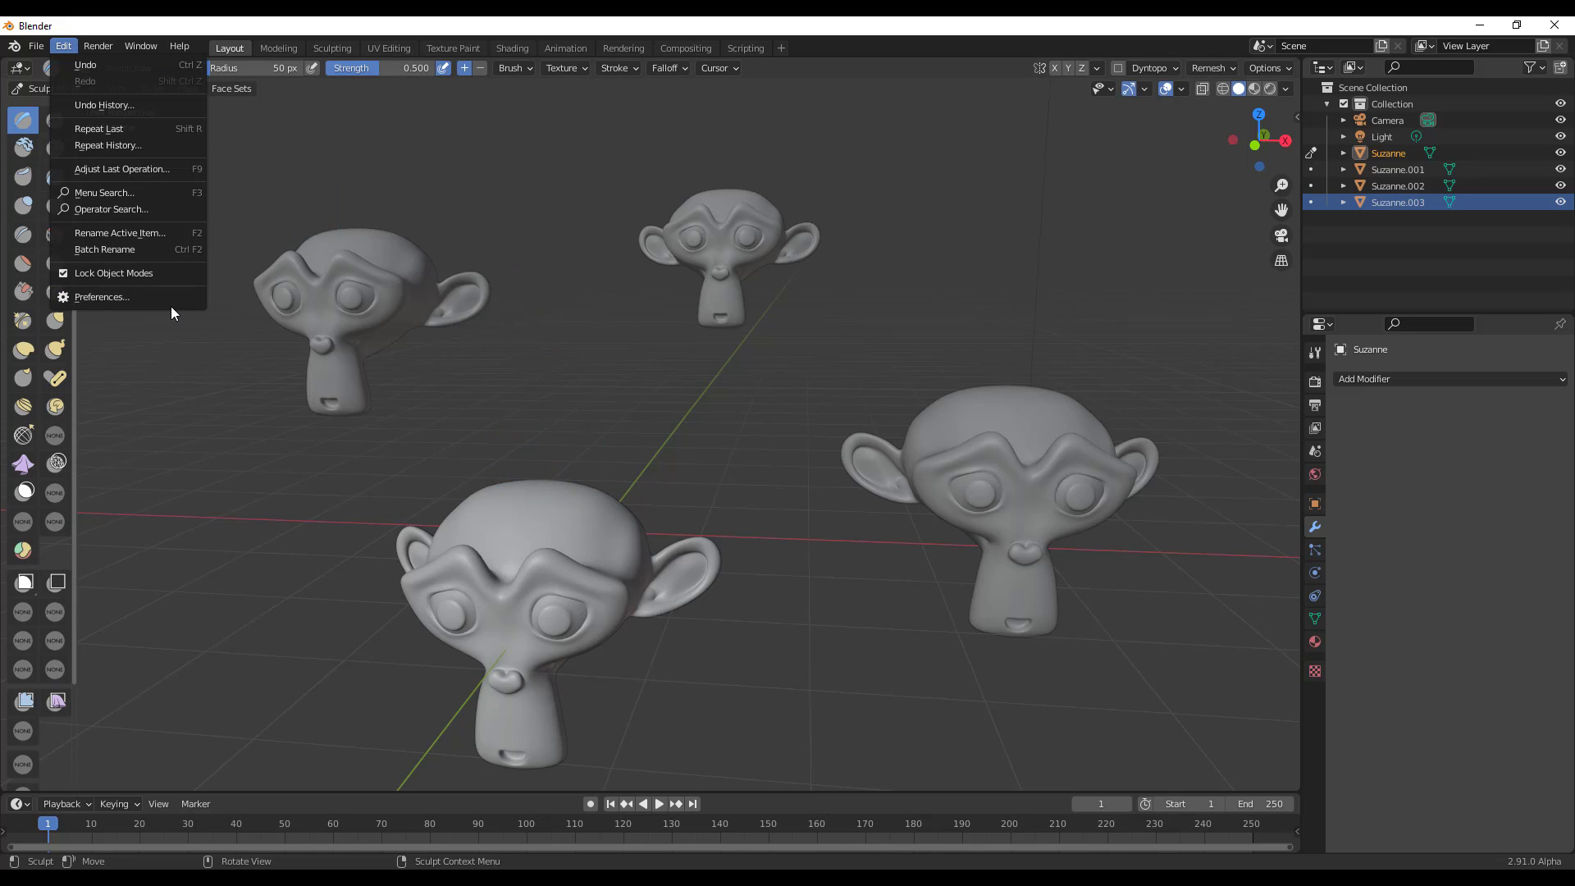
left_click(169, 297)
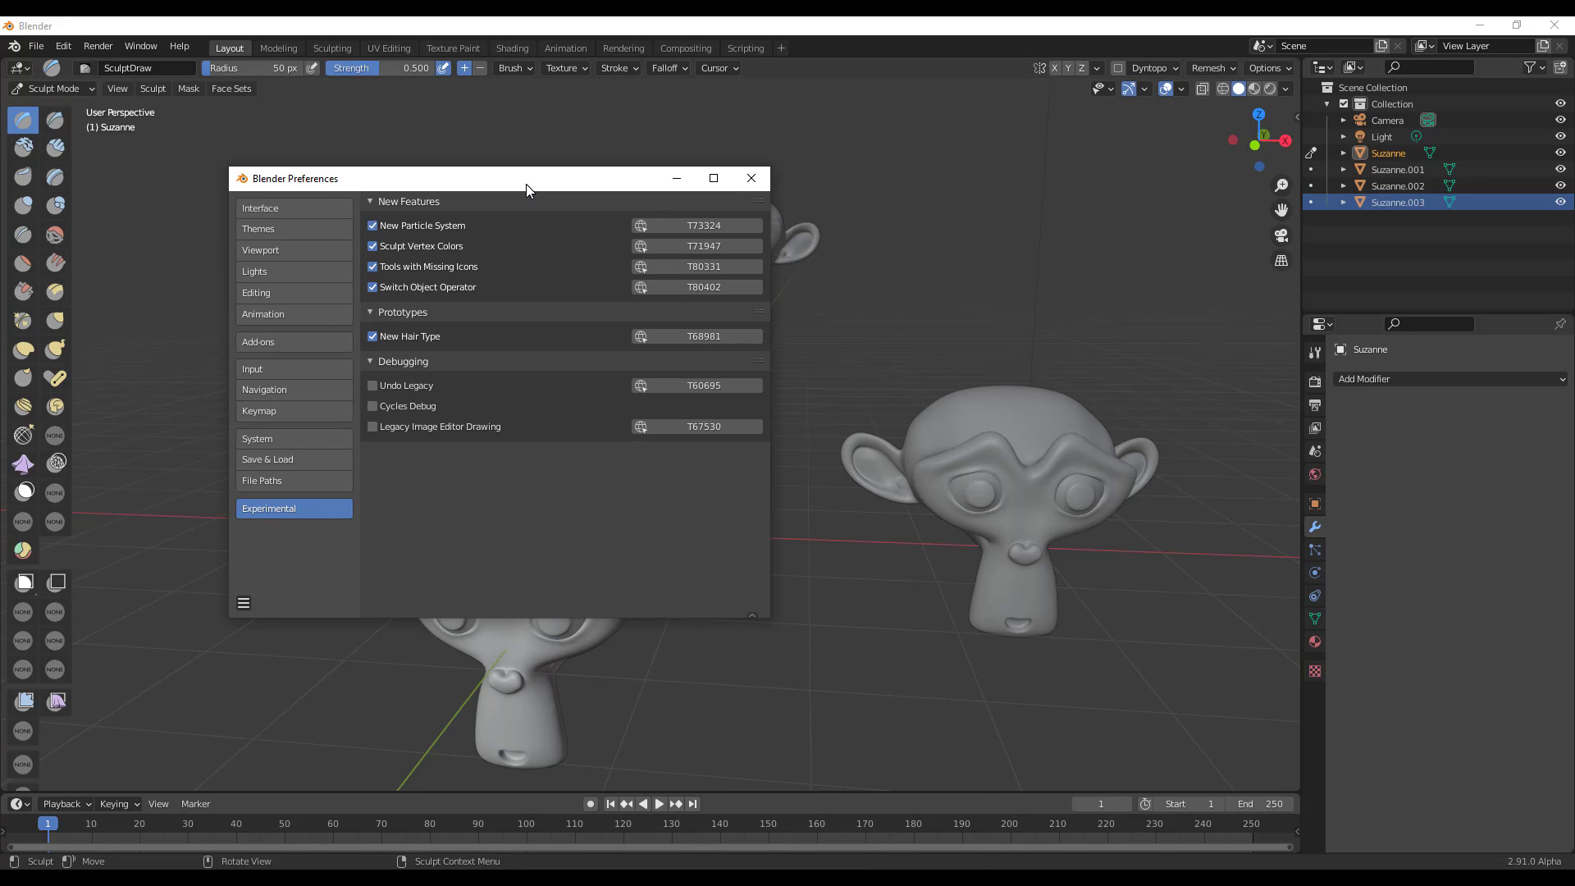
left_click(763, 190)
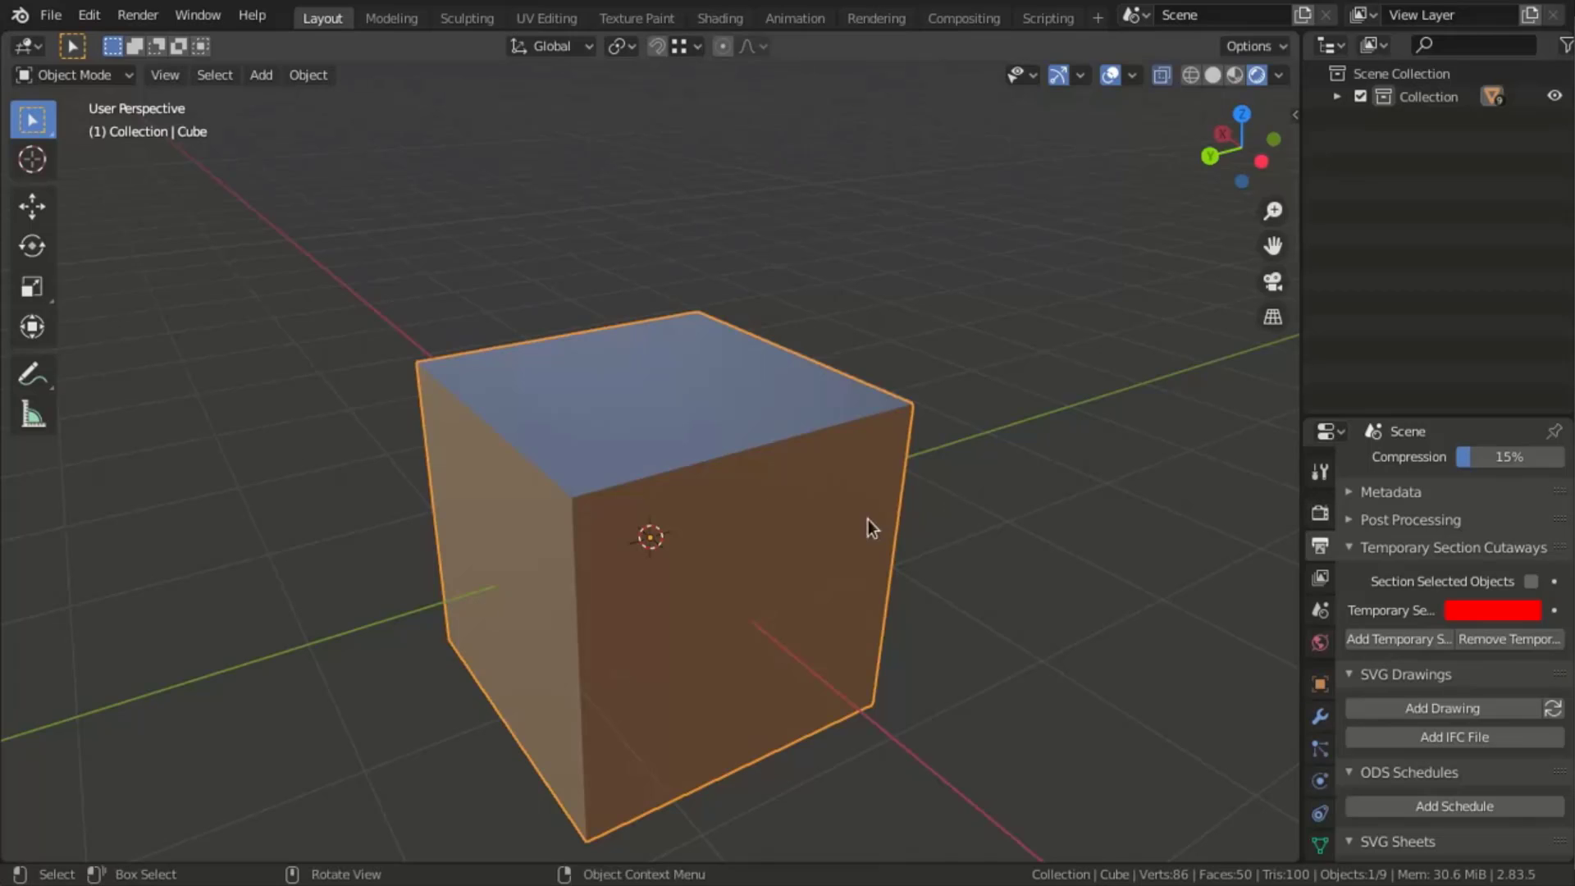
Move the cube upward along the Z axis and enter Edit Mode on it
key("g")
key("z")
left_click(859, 372)
key("Tab")
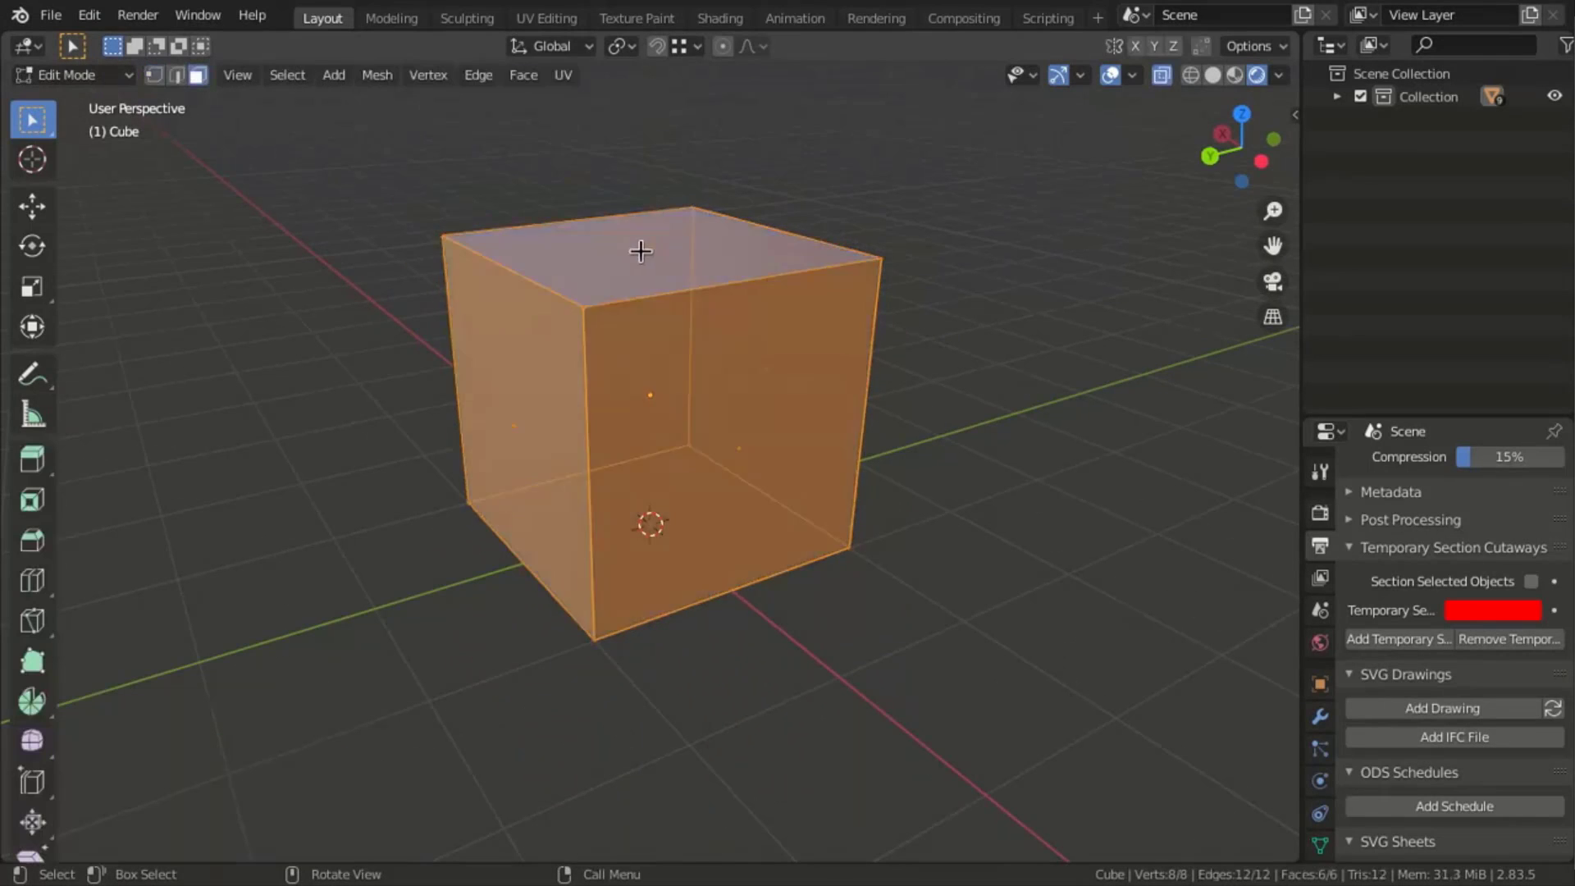
Duplicate the cube's top face and extrude the copy upward with a Z distance of 3 m
left_click(648, 238)
key("shift+d")
left_click(701, 780)
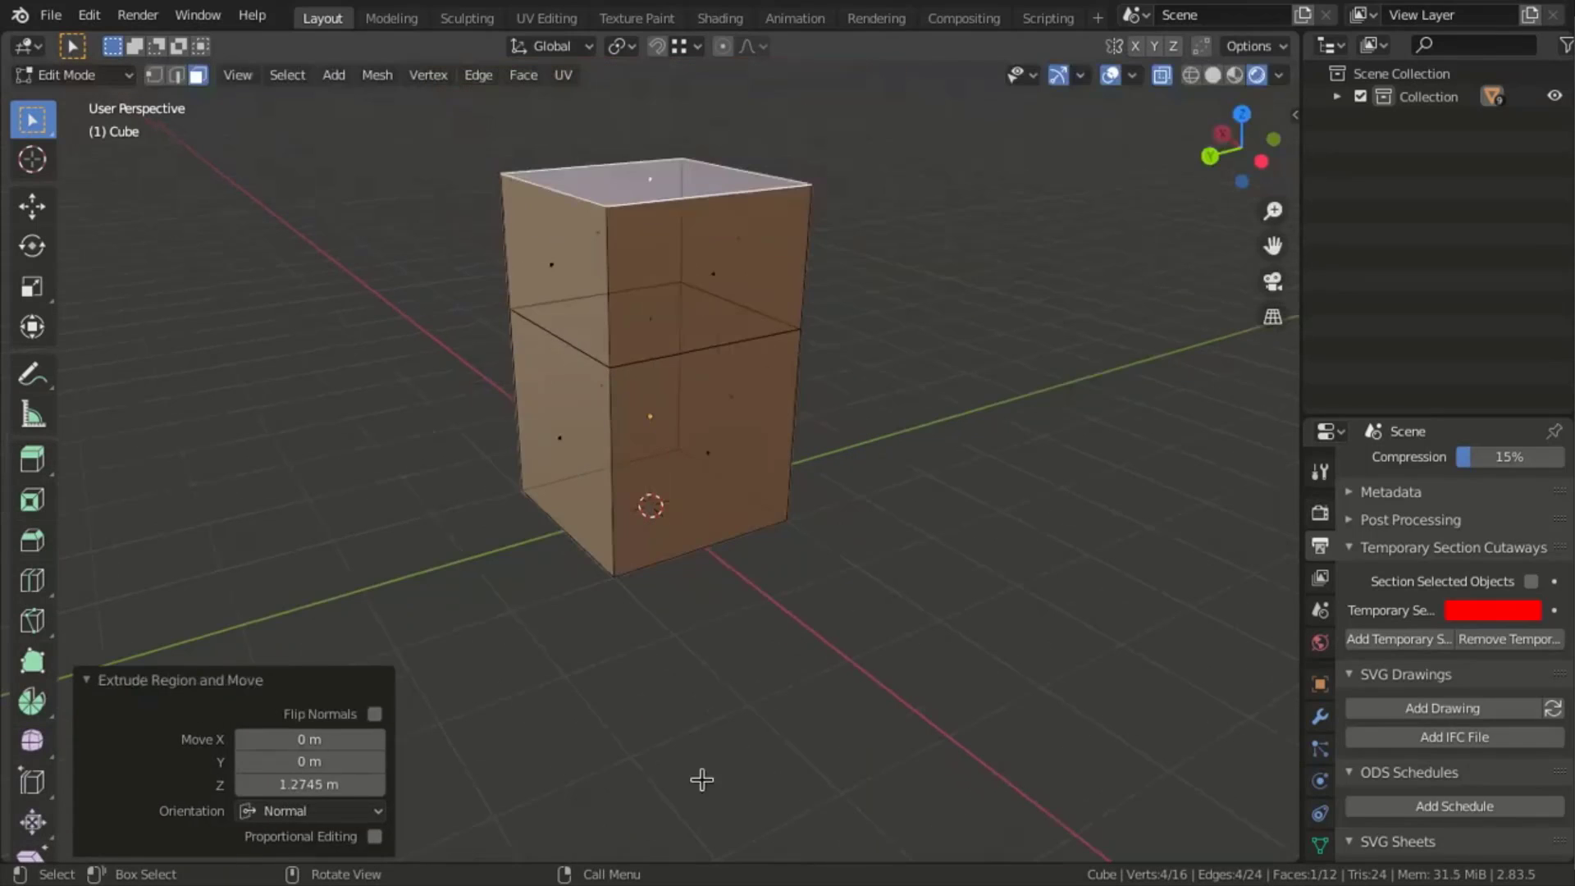
double_click(309, 784)
type("2")
key("Return")
scroll(786, 592, "down", 3)
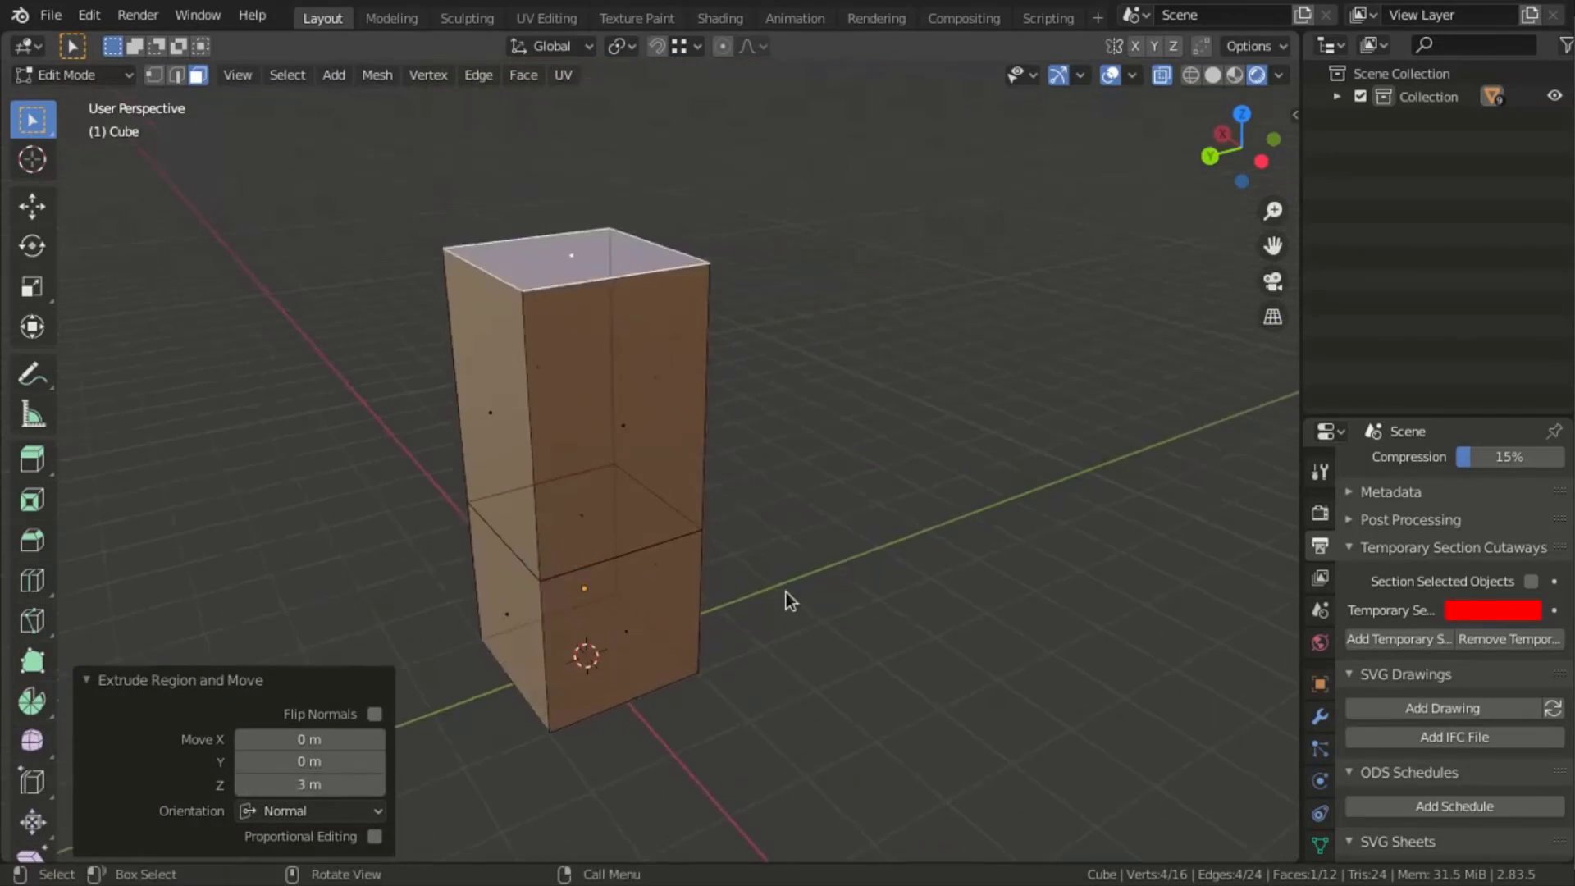
Topologise the two stacked blocks into a building, view it from another side, and undo the conversion
key("Tab")
left_click(315, 76)
left_click(392, 791)
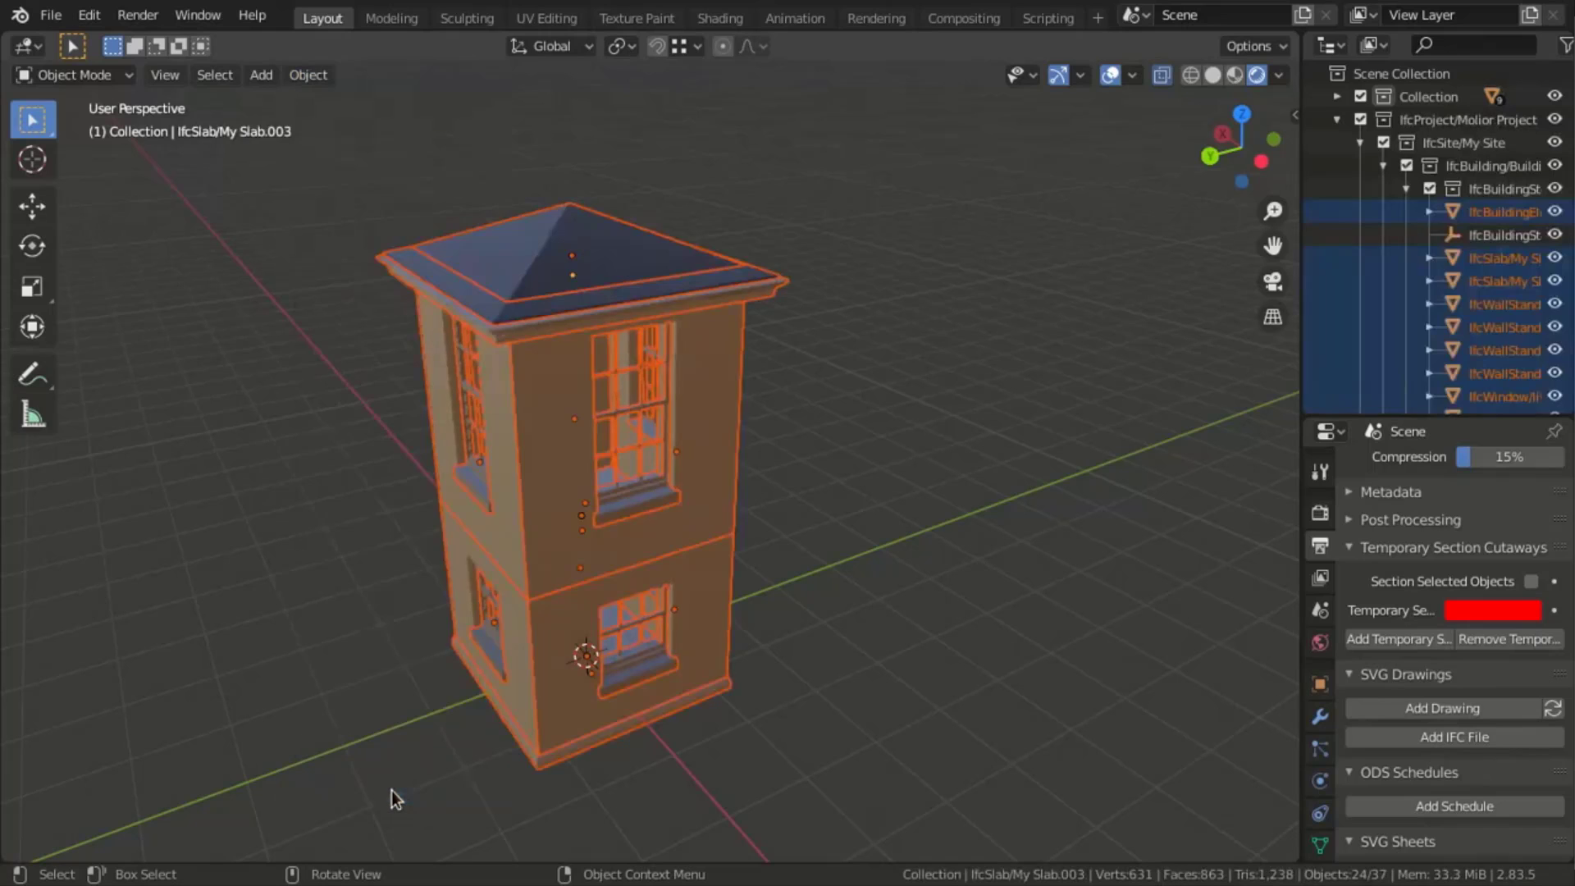
key("alt+a")
middle_click_drag(651, 577, 443, 612)
key("ctrl+z")
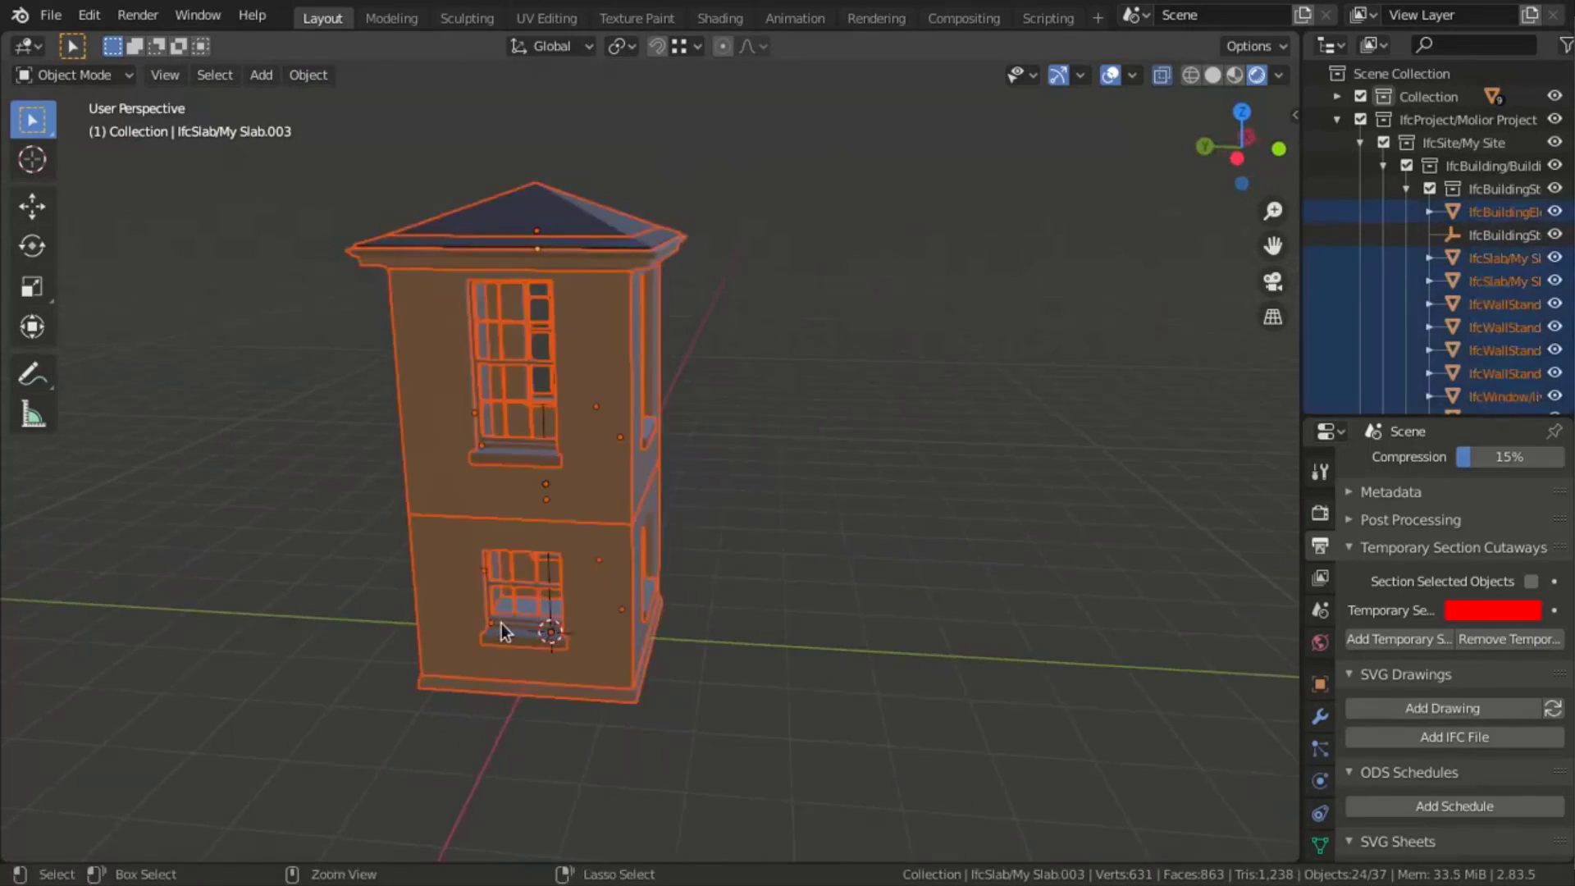
key("ctrl+z")
key("ctrl+z")
Move the upper block and its shared floor face upward along the Z axis
key("g")
key("z")
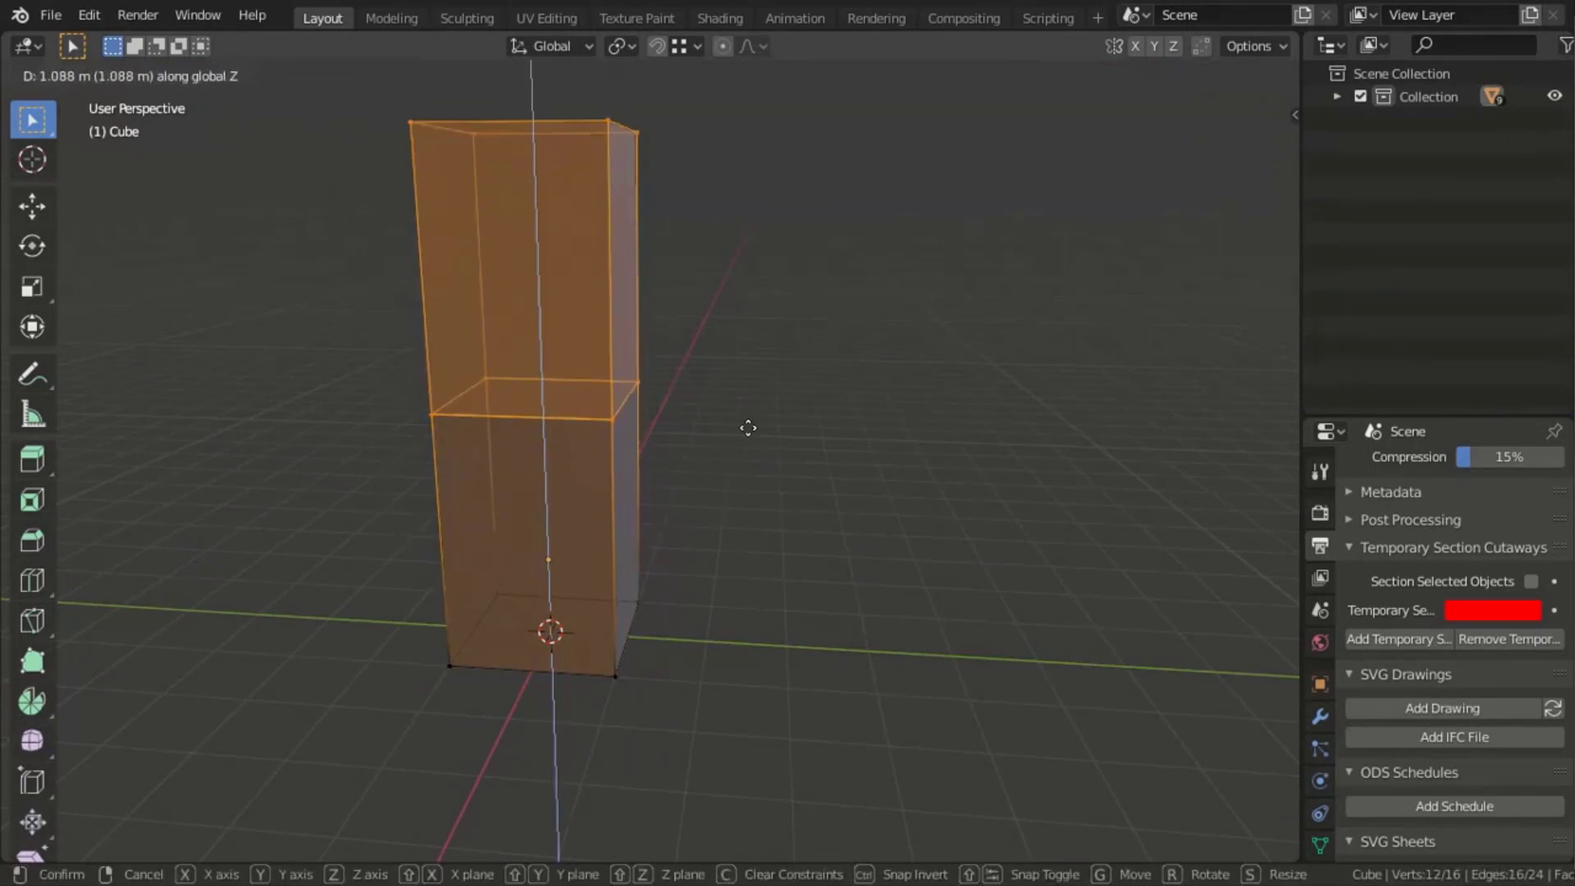
left_click(753, 395)
Topologise the taller tower mass into a building, inspect it without selection outlines, and undo the conversion
key("Tab")
left_click(307, 75)
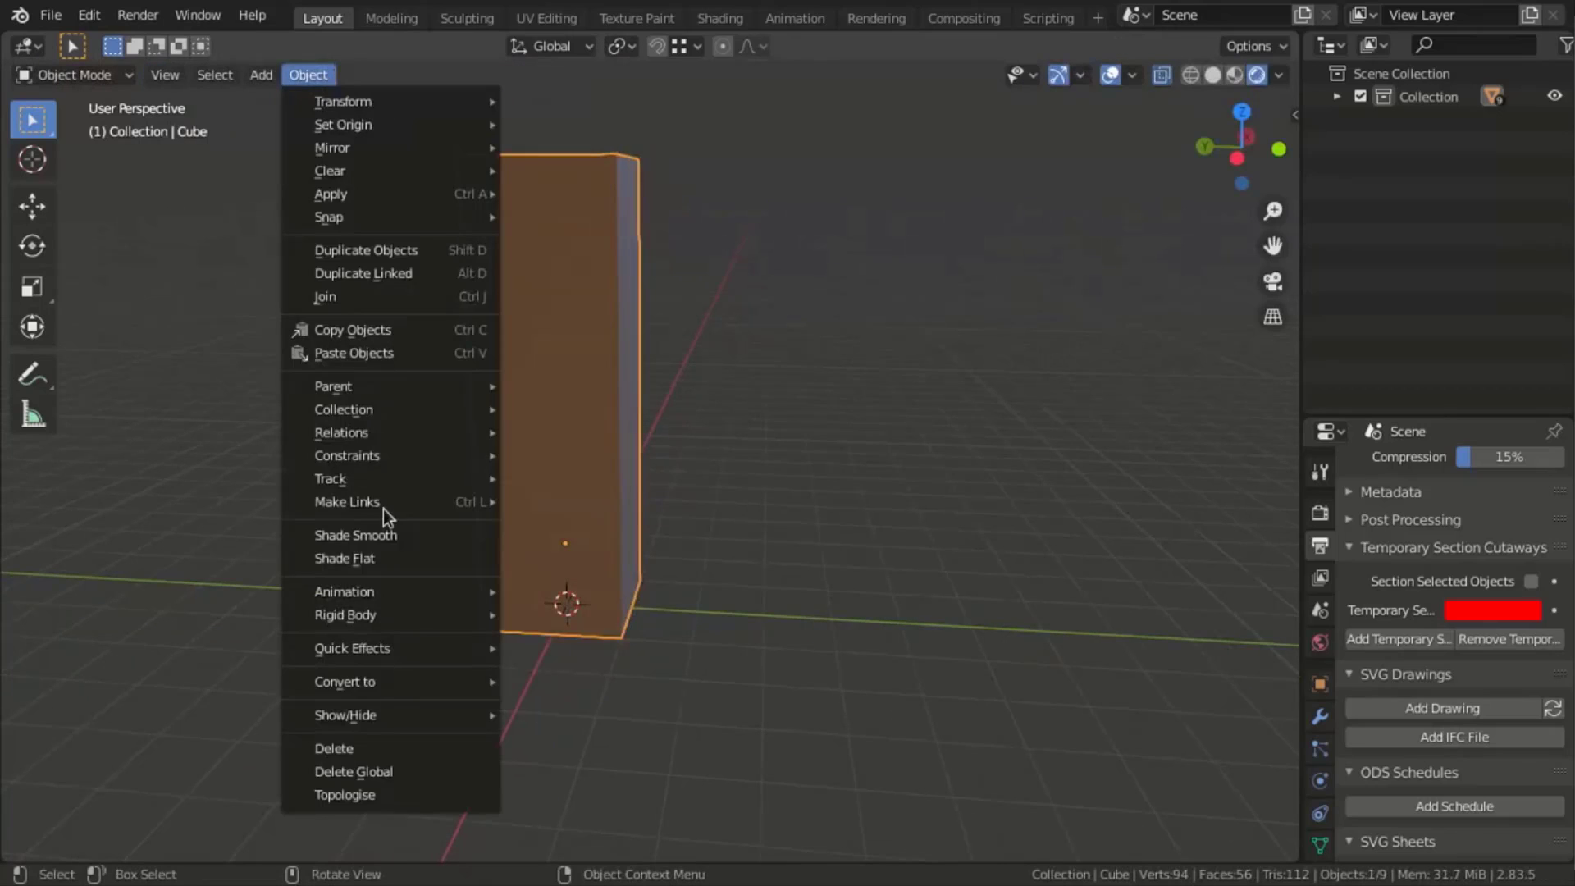
left_click(392, 790)
key("alt+a")
middle_click_drag(449, 760, 569, 624)
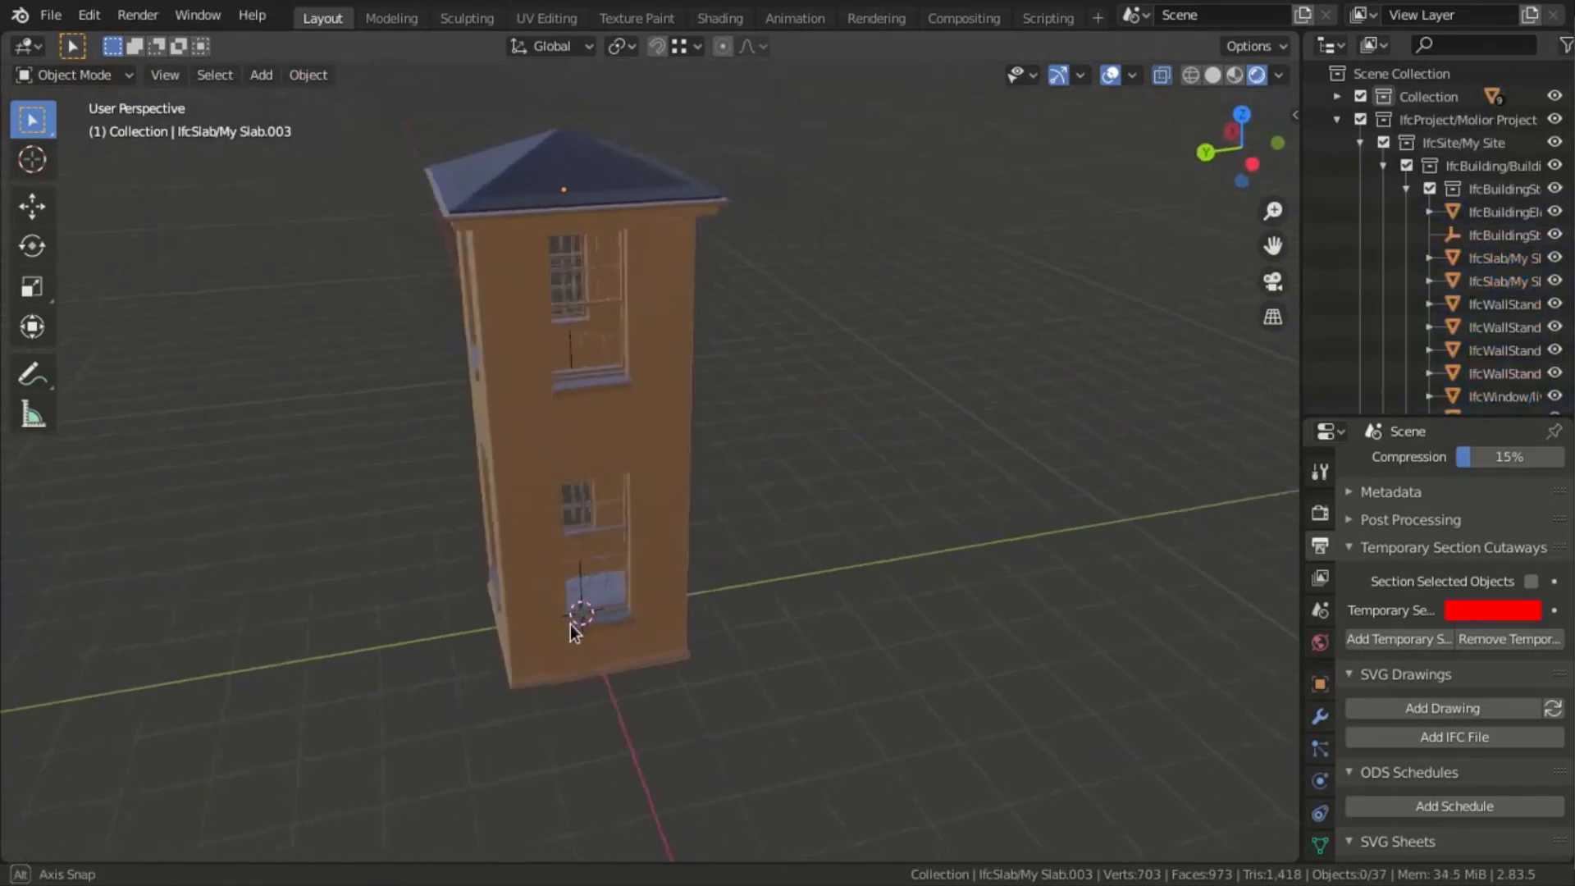
key("a")
key("ctrl+z")
Extrude the tower's lower side face outward about 4.86 m and widen the resulting low wing sideways
left_click(630, 492)
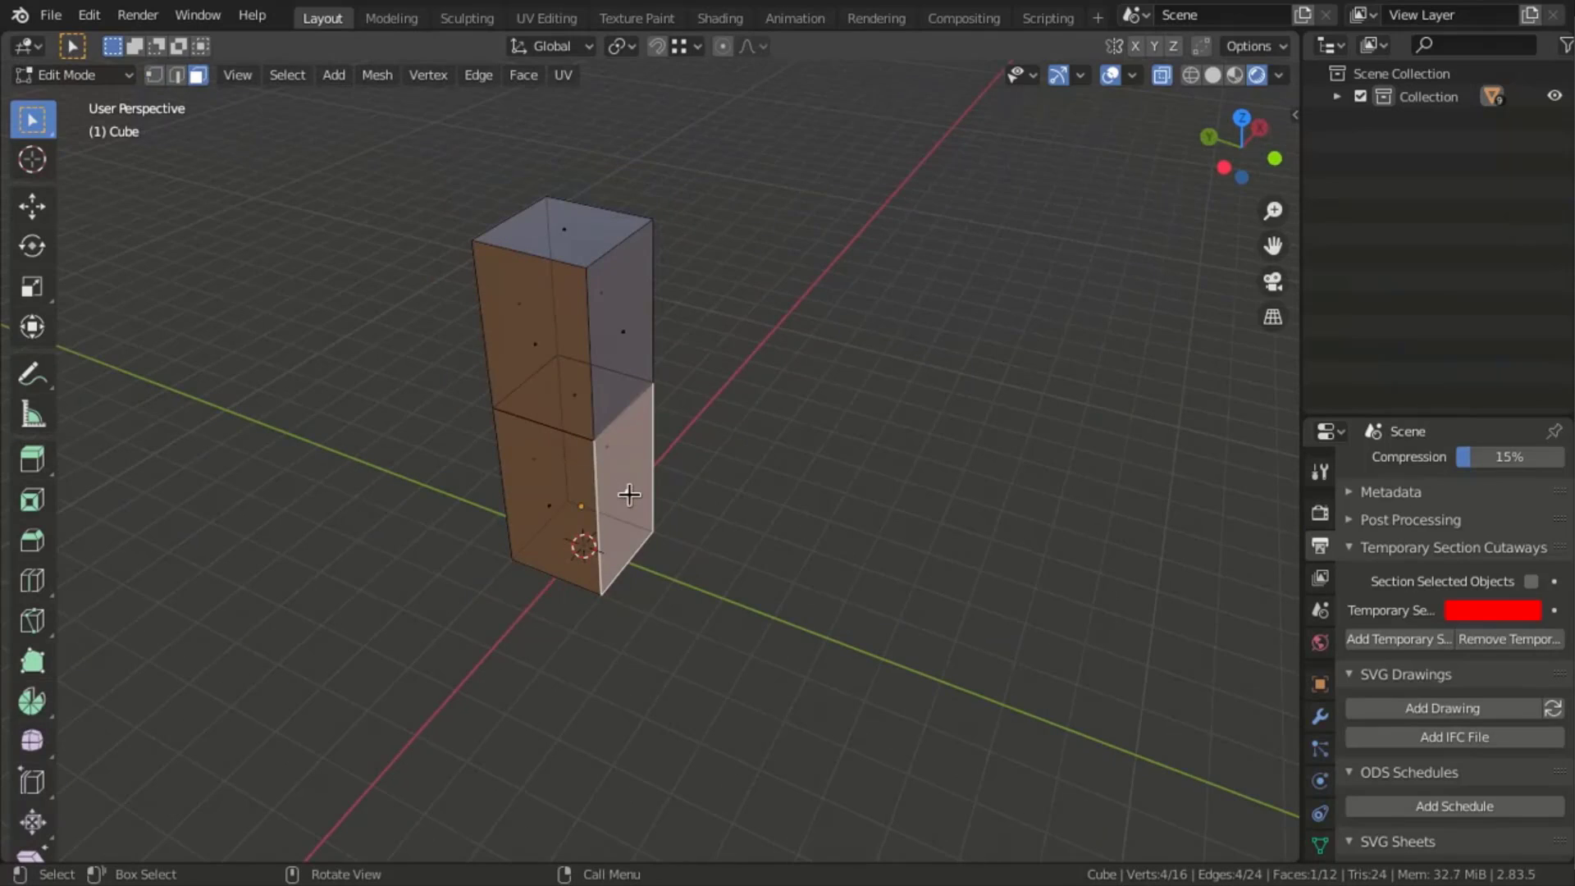
key("e")
left_click(730, 683)
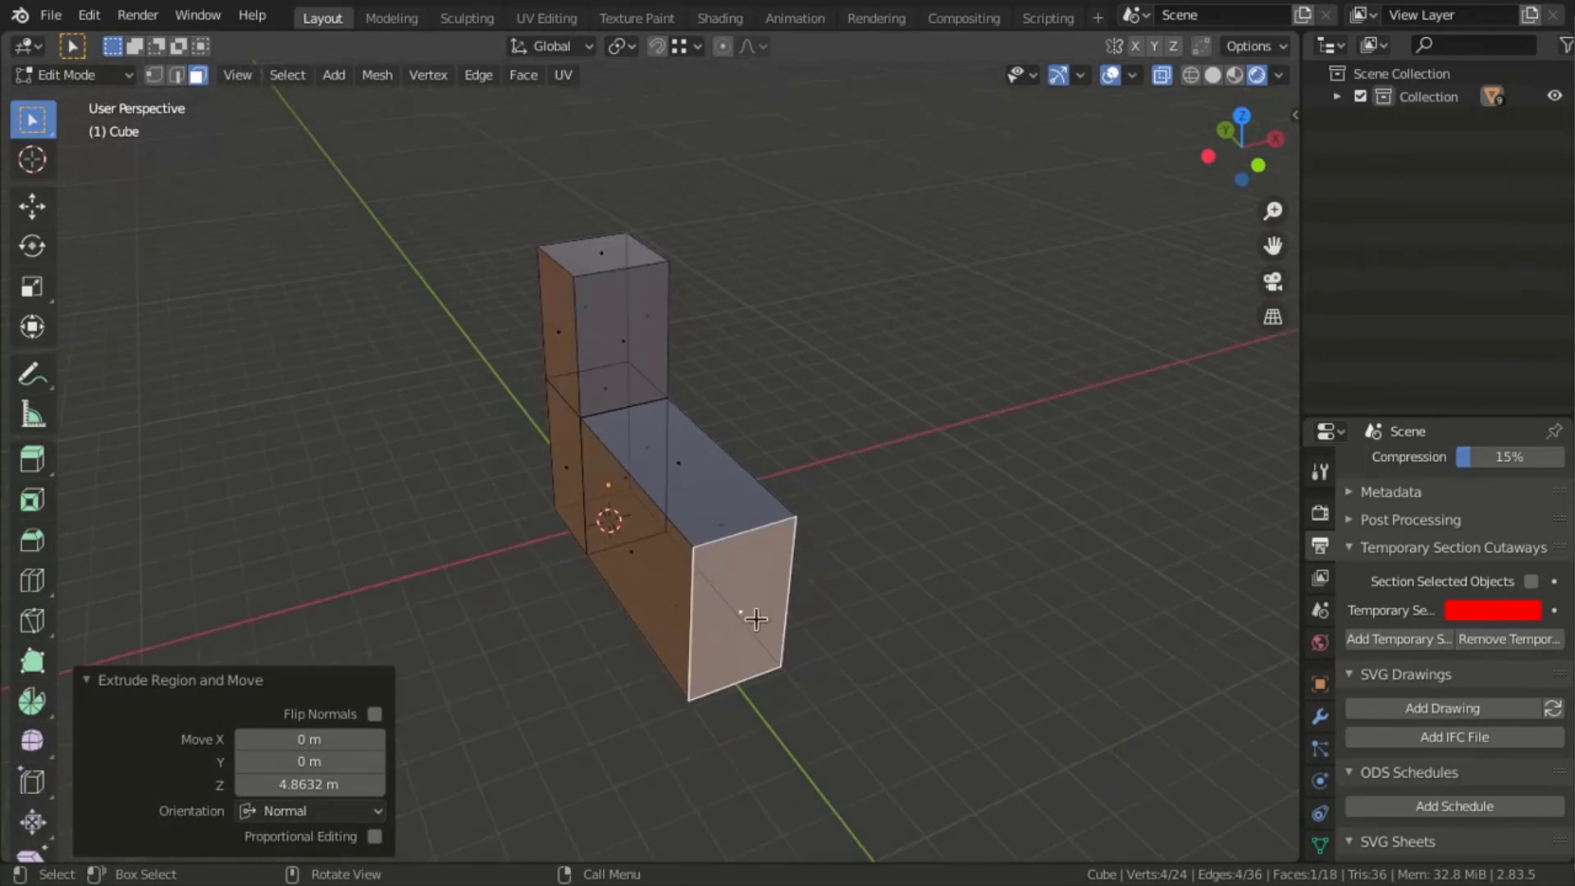
key("ctrl+z")
key("s")
left_click(614, 580)
Topologise the tower with its rectangular low wing into a building and undo the conversion
key("Tab")
left_click(307, 74)
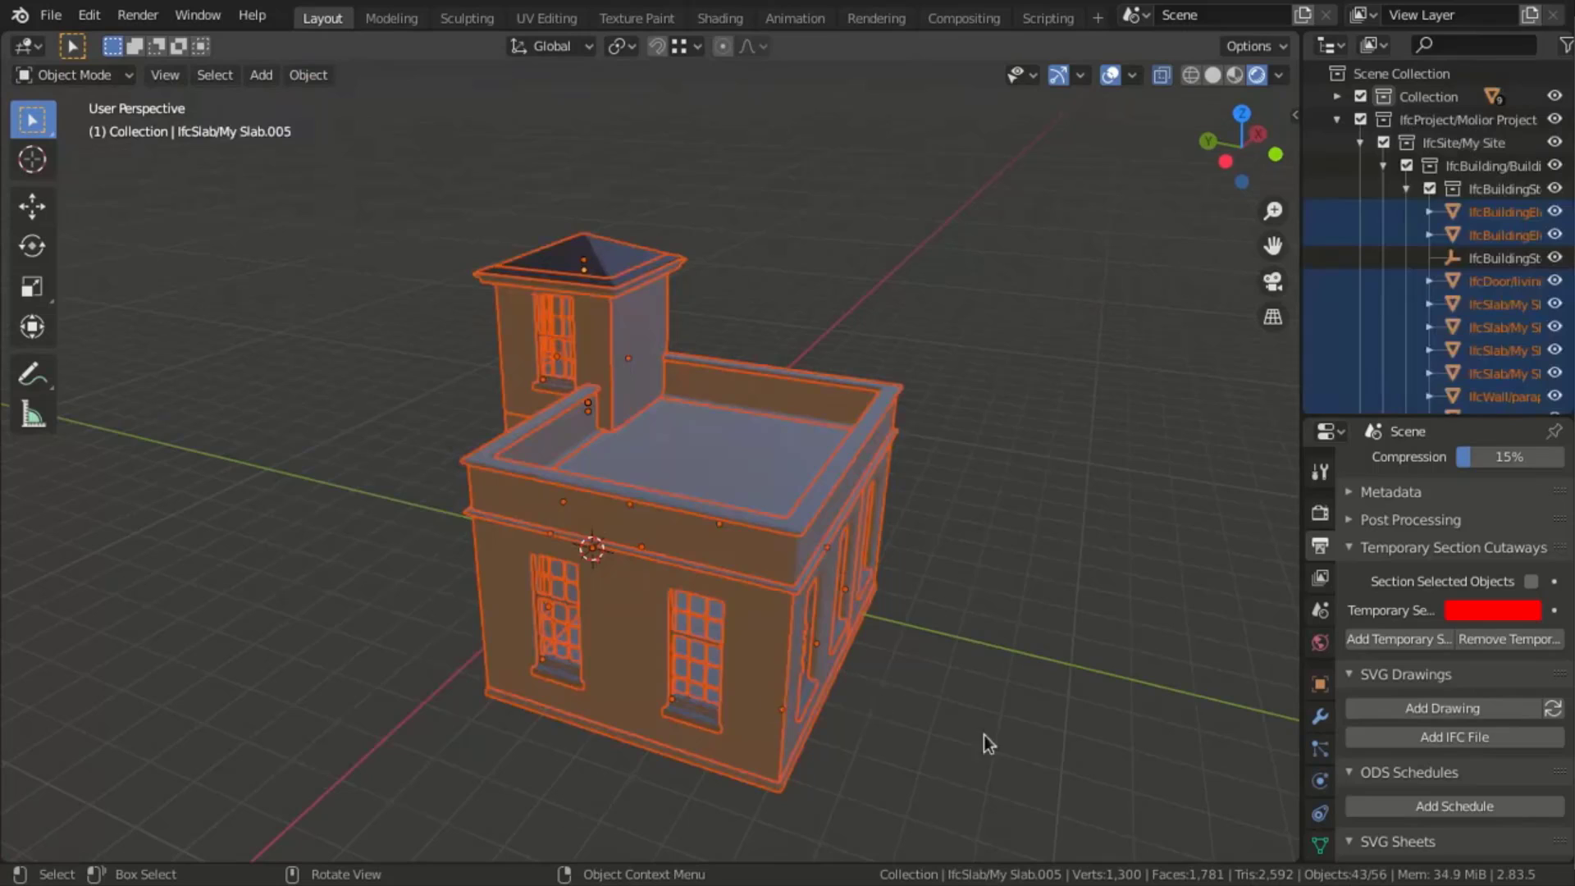
left_click(983, 736)
middle_click_drag(983, 735, 765, 619)
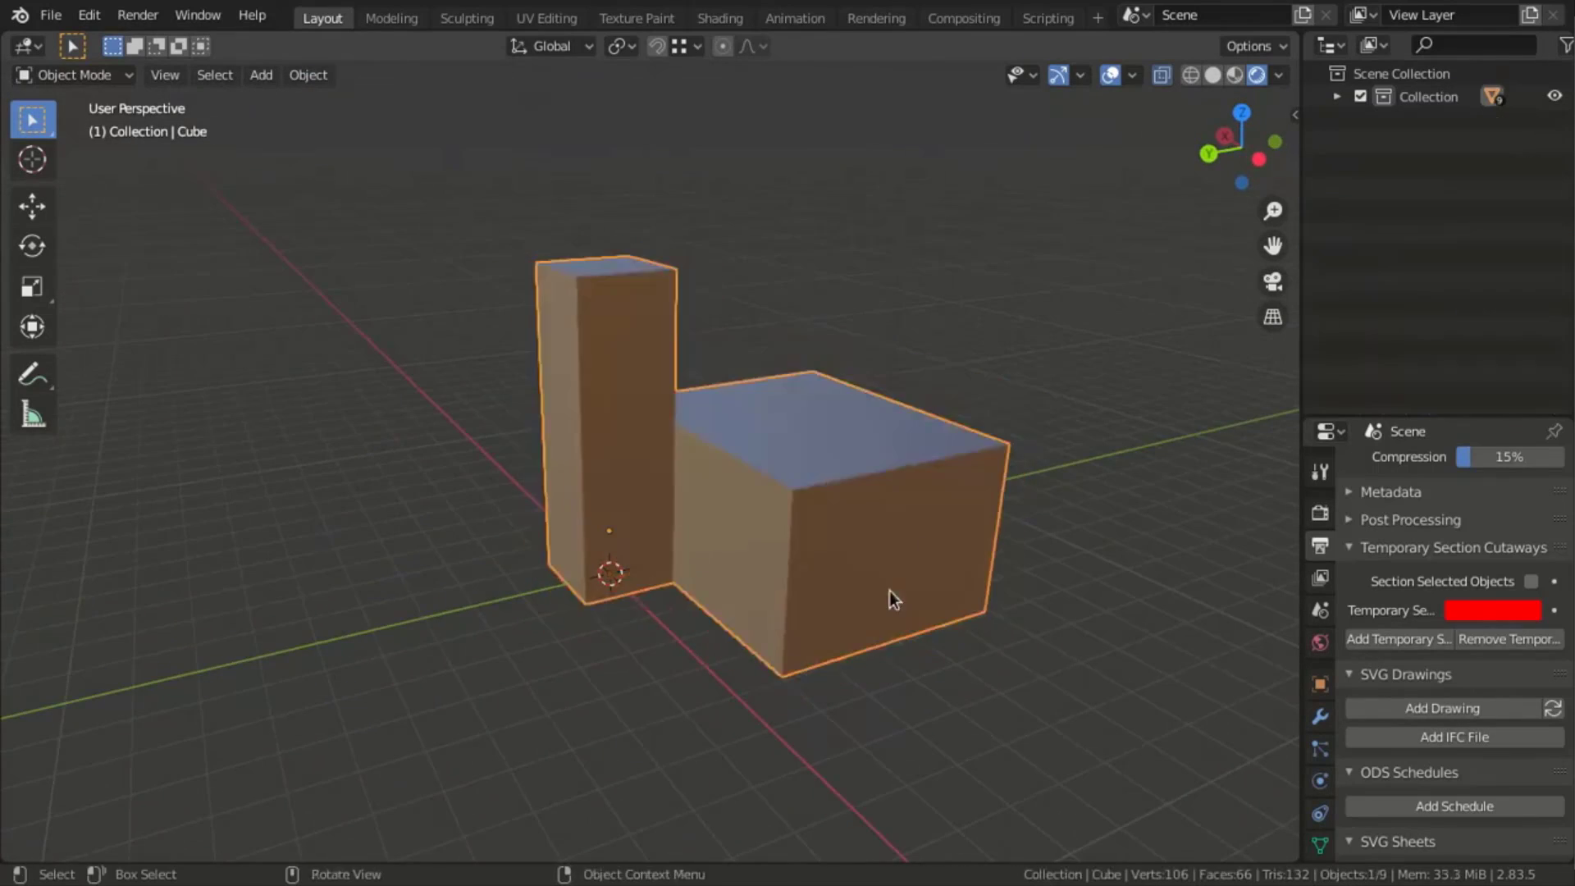
Select the low wing's outer vertical corner edge and move it horizontally about 2.7 m, locking the Z axis
middle_click_drag(889, 591, 777, 612)
key("Tab")
left_click(509, 756)
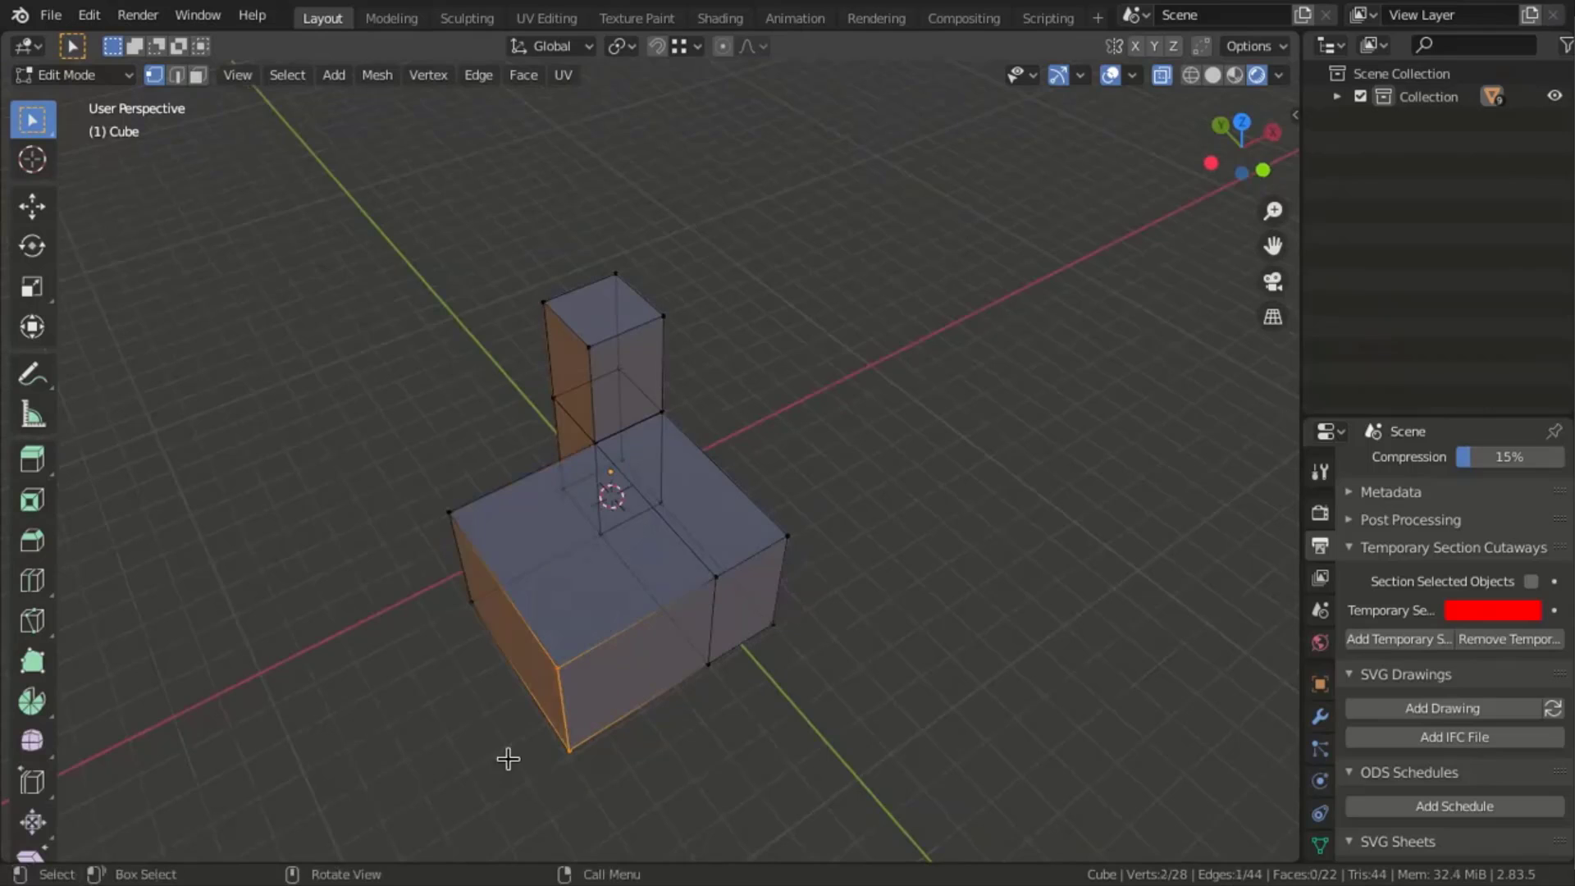
key("g")
key("shift+z")
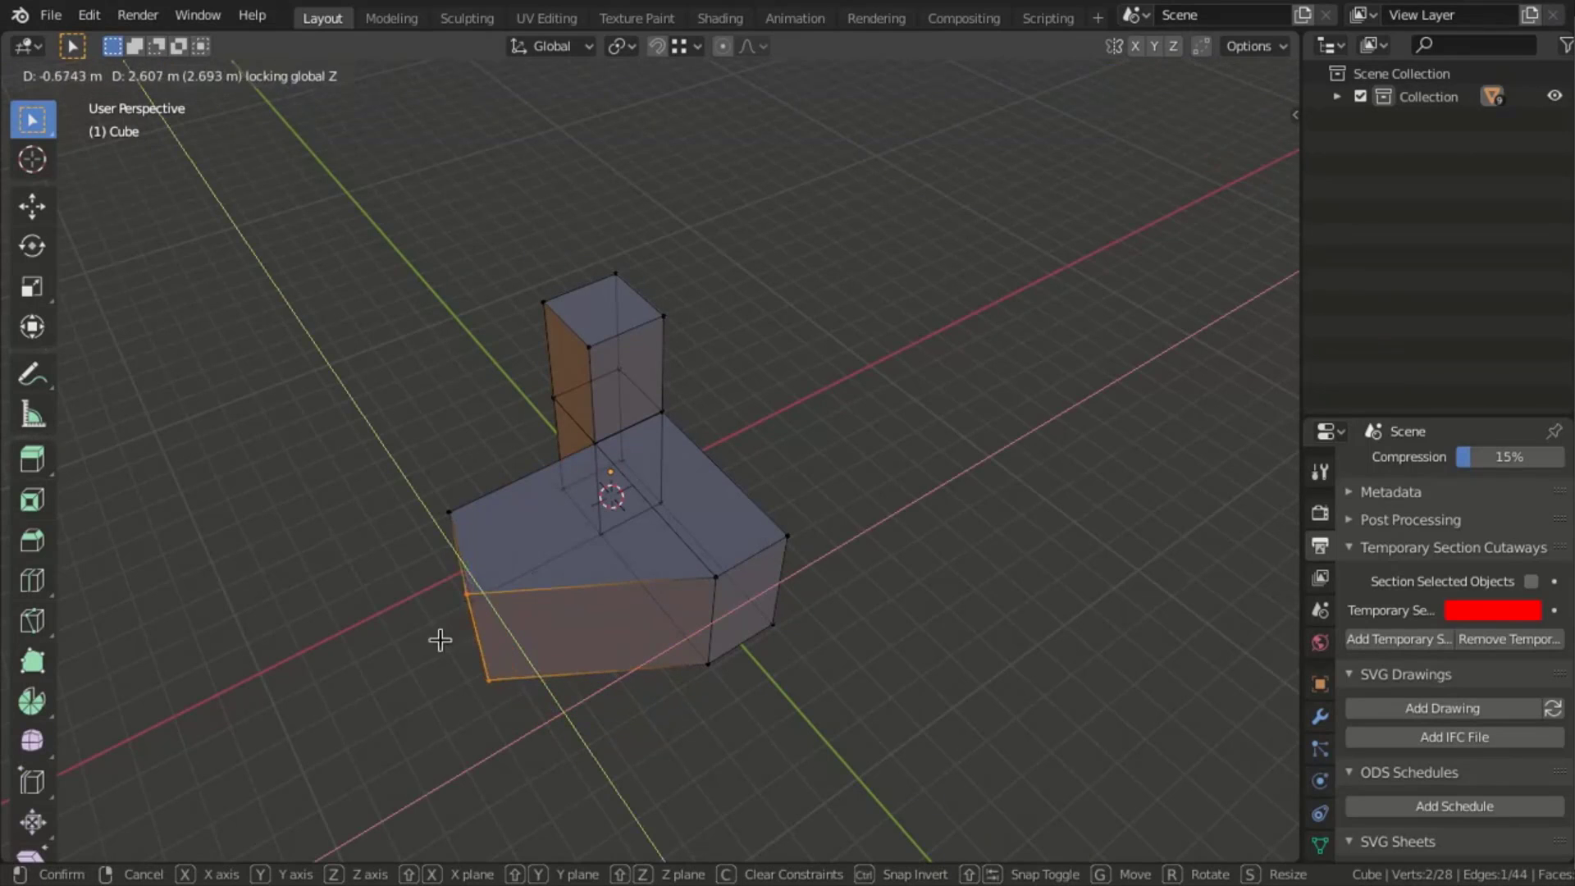
left_click(440, 639)
Topologise the mass with the angled low wing into a building, view its roof, and undo the conversion
middle_click_drag(439, 639, 975, 579)
key("Tab")
left_click(308, 74)
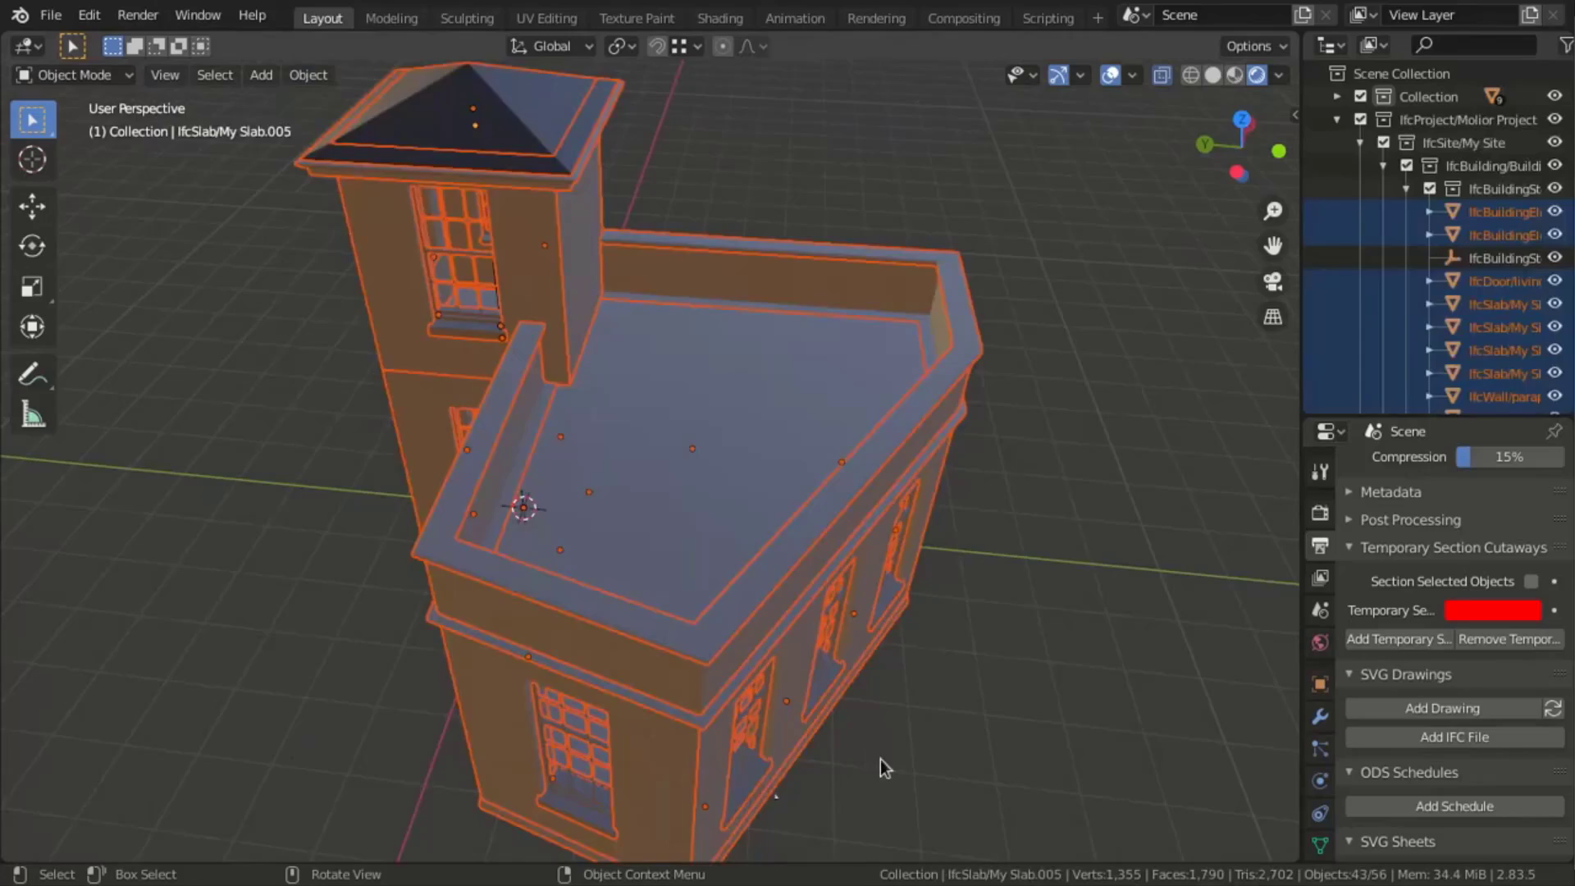
middle_click_drag(880, 759, 982, 671)
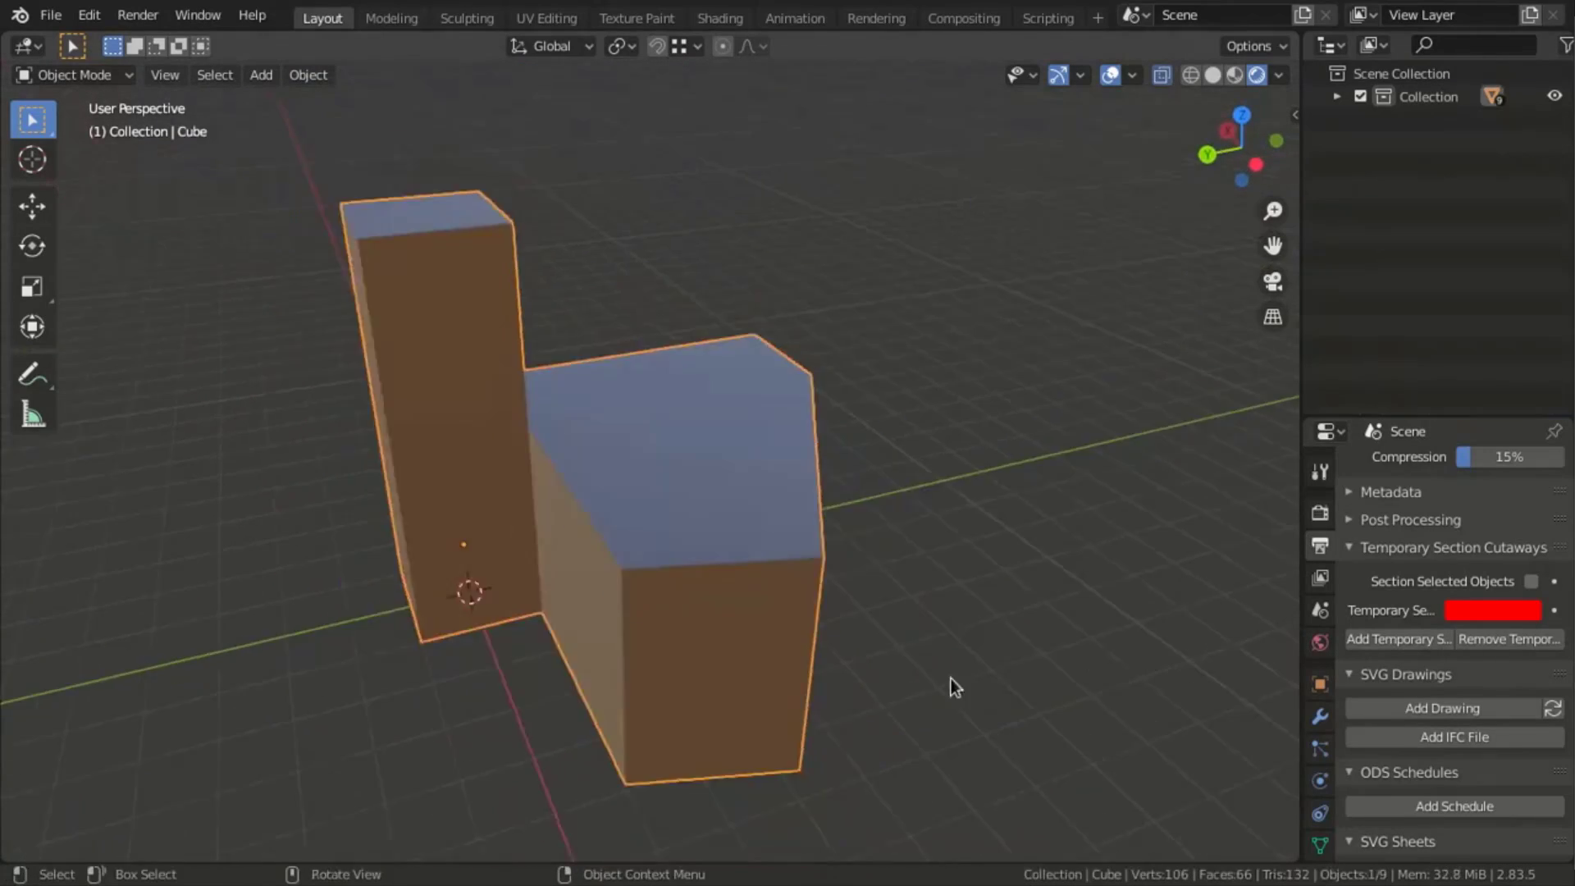
Duplicate the low wing's angled side face and extrude the copy outward about 5.6 m
key("Tab")
middle_click_drag(952, 678, 767, 640)
left_click(767, 641)
key("e")
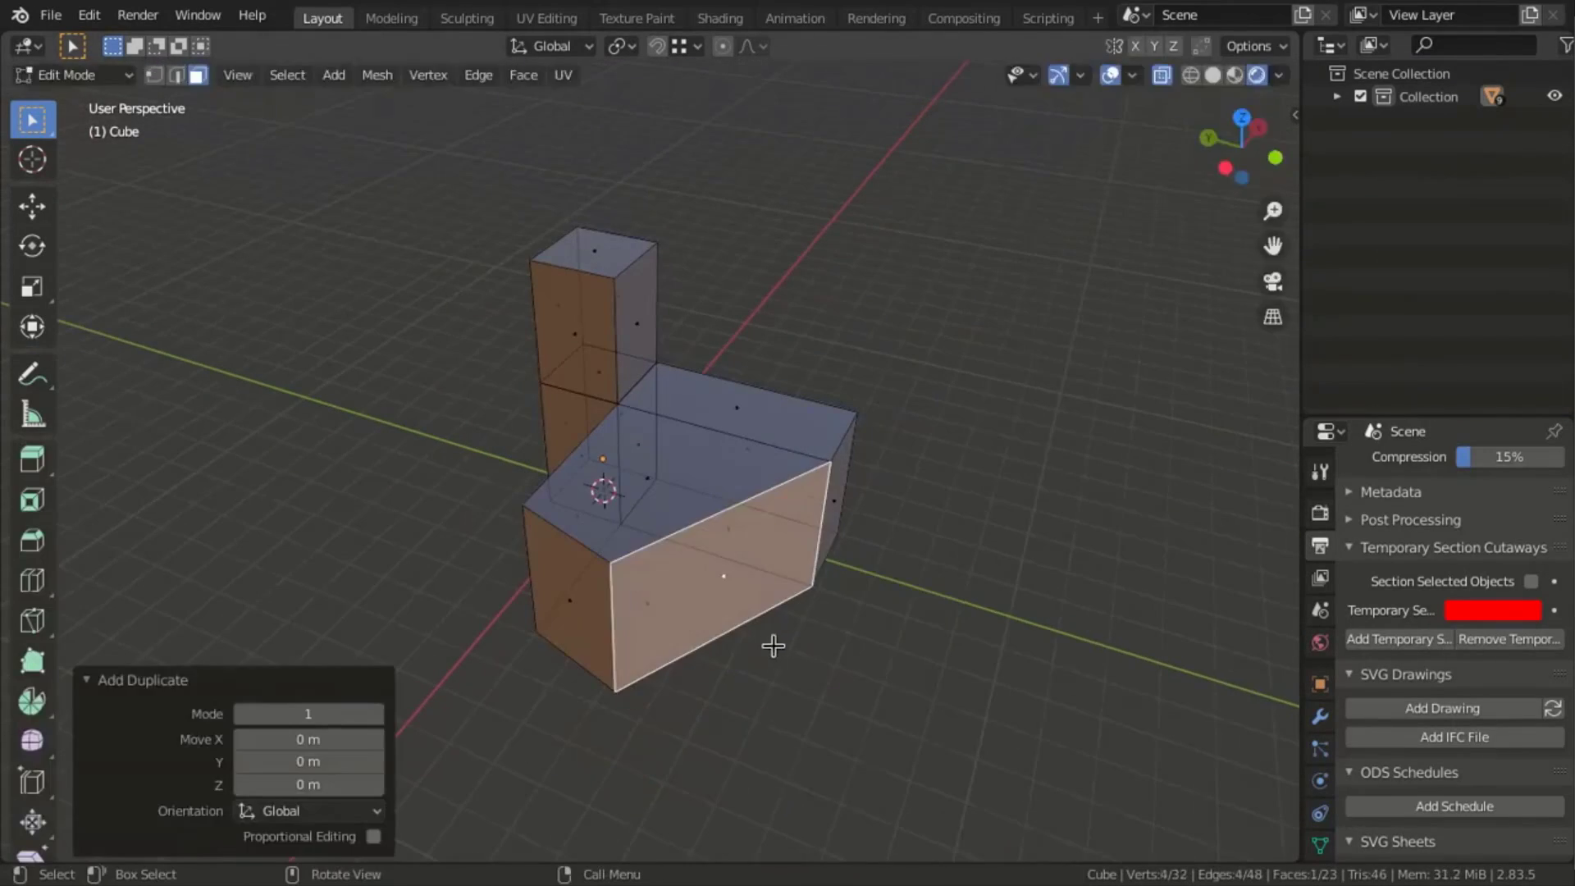
left_click(1032, 795)
middle_click_drag(1032, 795, 220, 152)
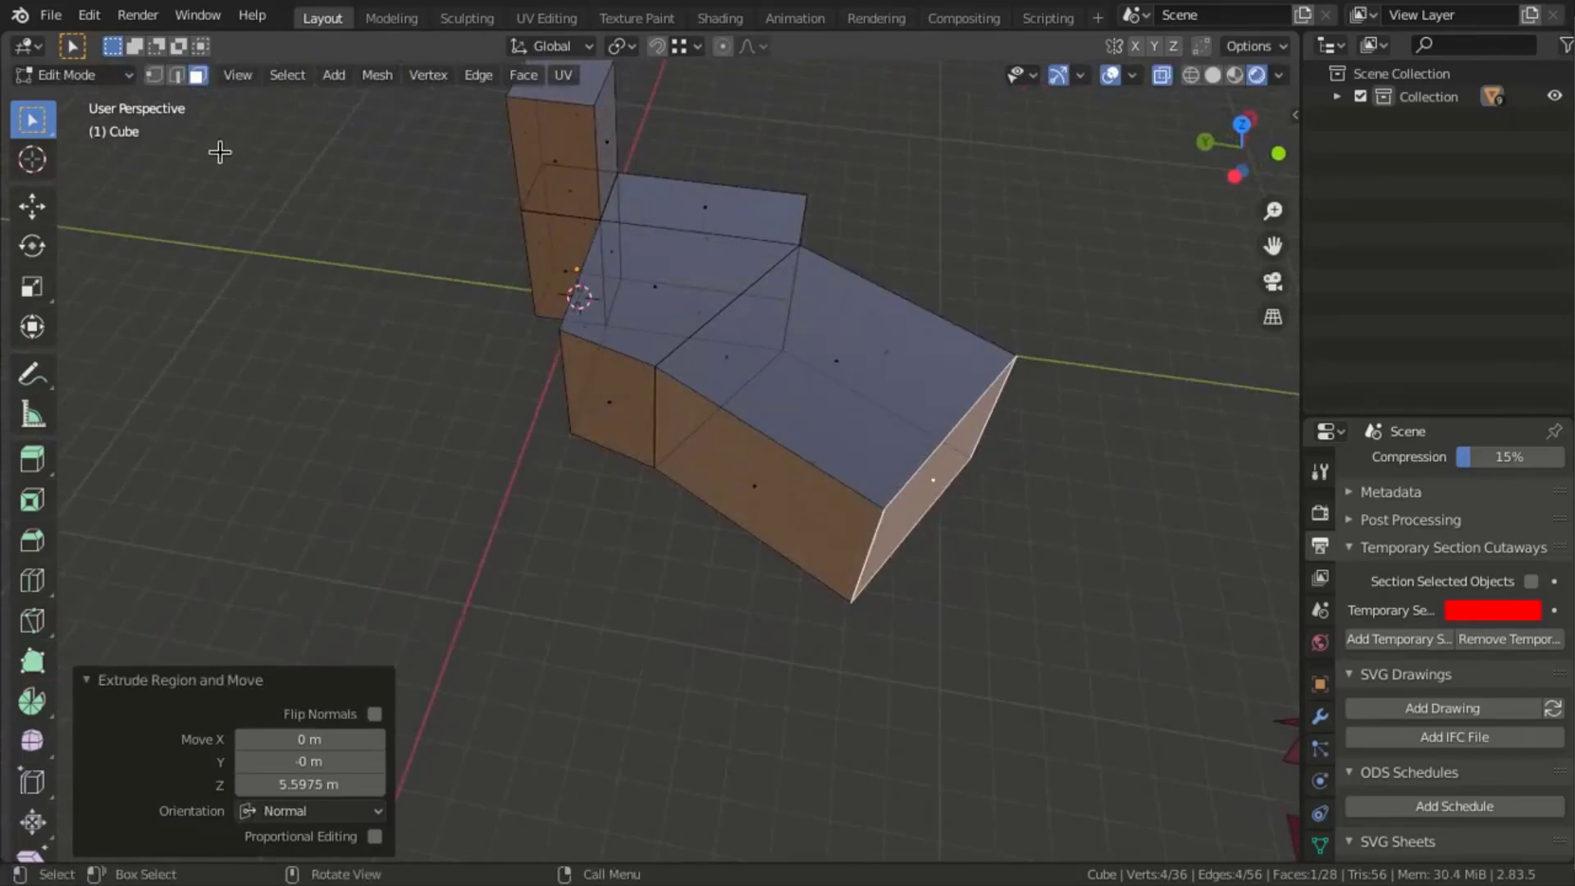
Subdivide the newly extruded block's long side face with one cut
left_click(742, 506)
left_click(479, 75)
left_click(517, 197)
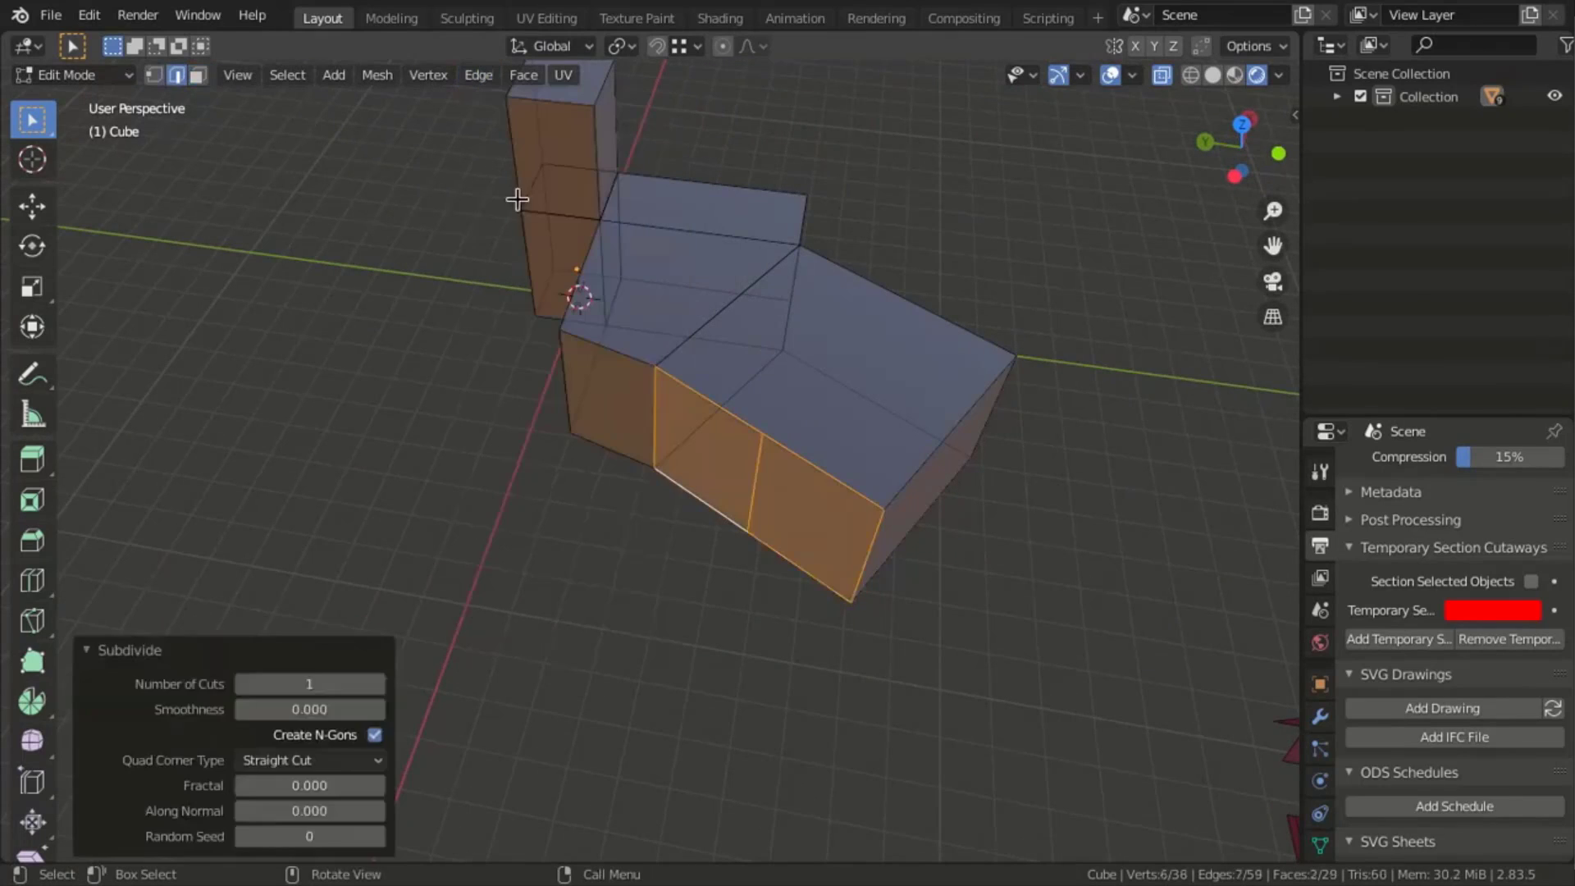
Duplicate and extrude the outer half of the subdivided face about 3.3 m, and extend its end by another block about 5 m long
left_click(787, 527)
key("e")
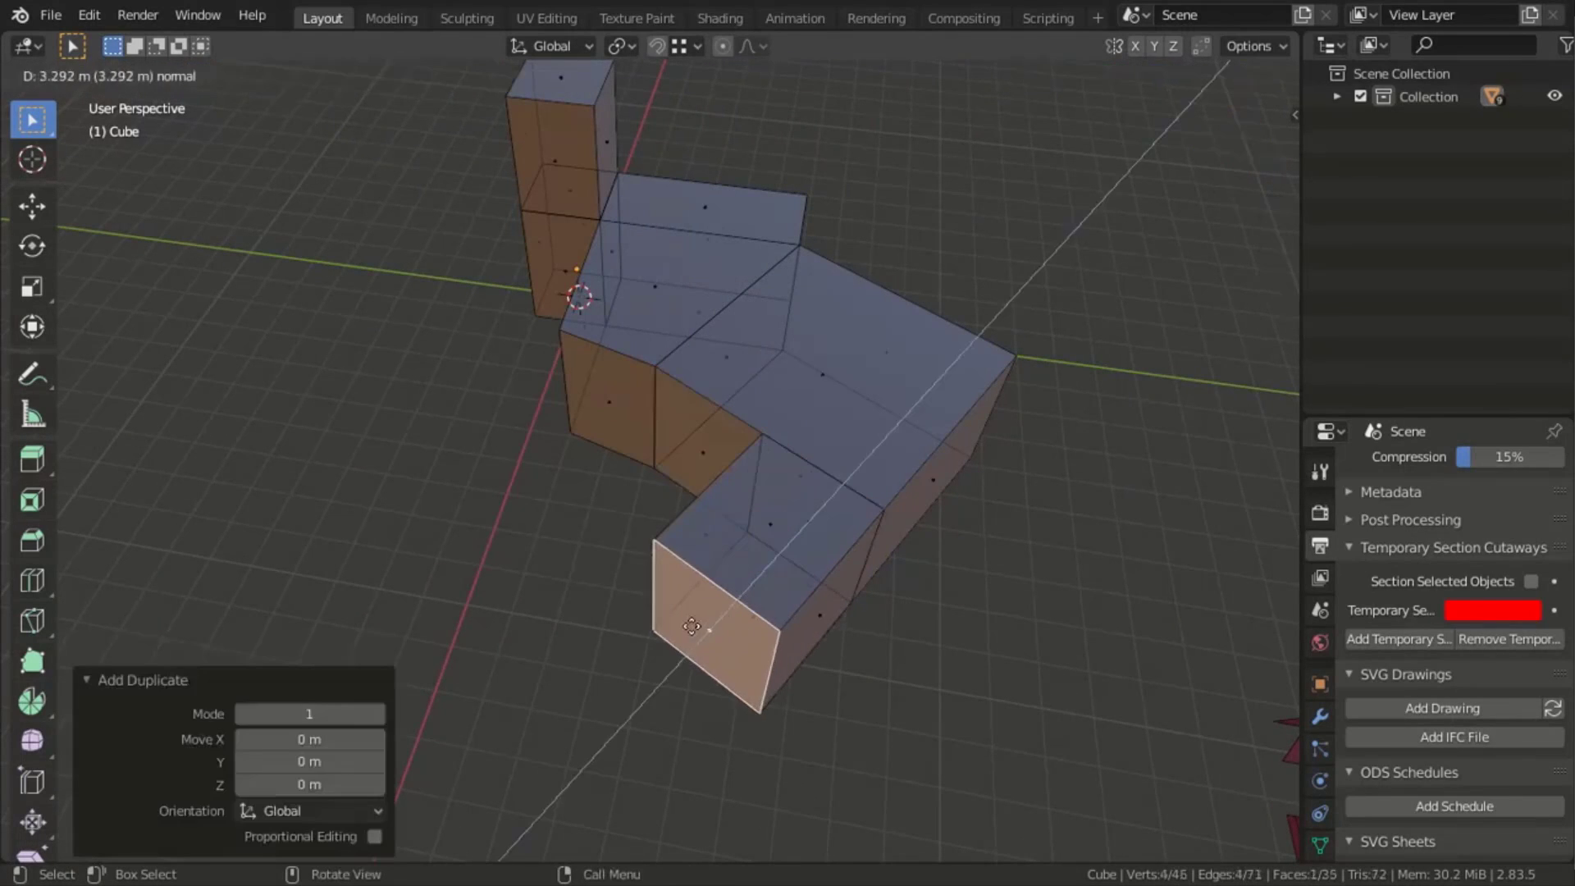
left_click(704, 632)
key("e")
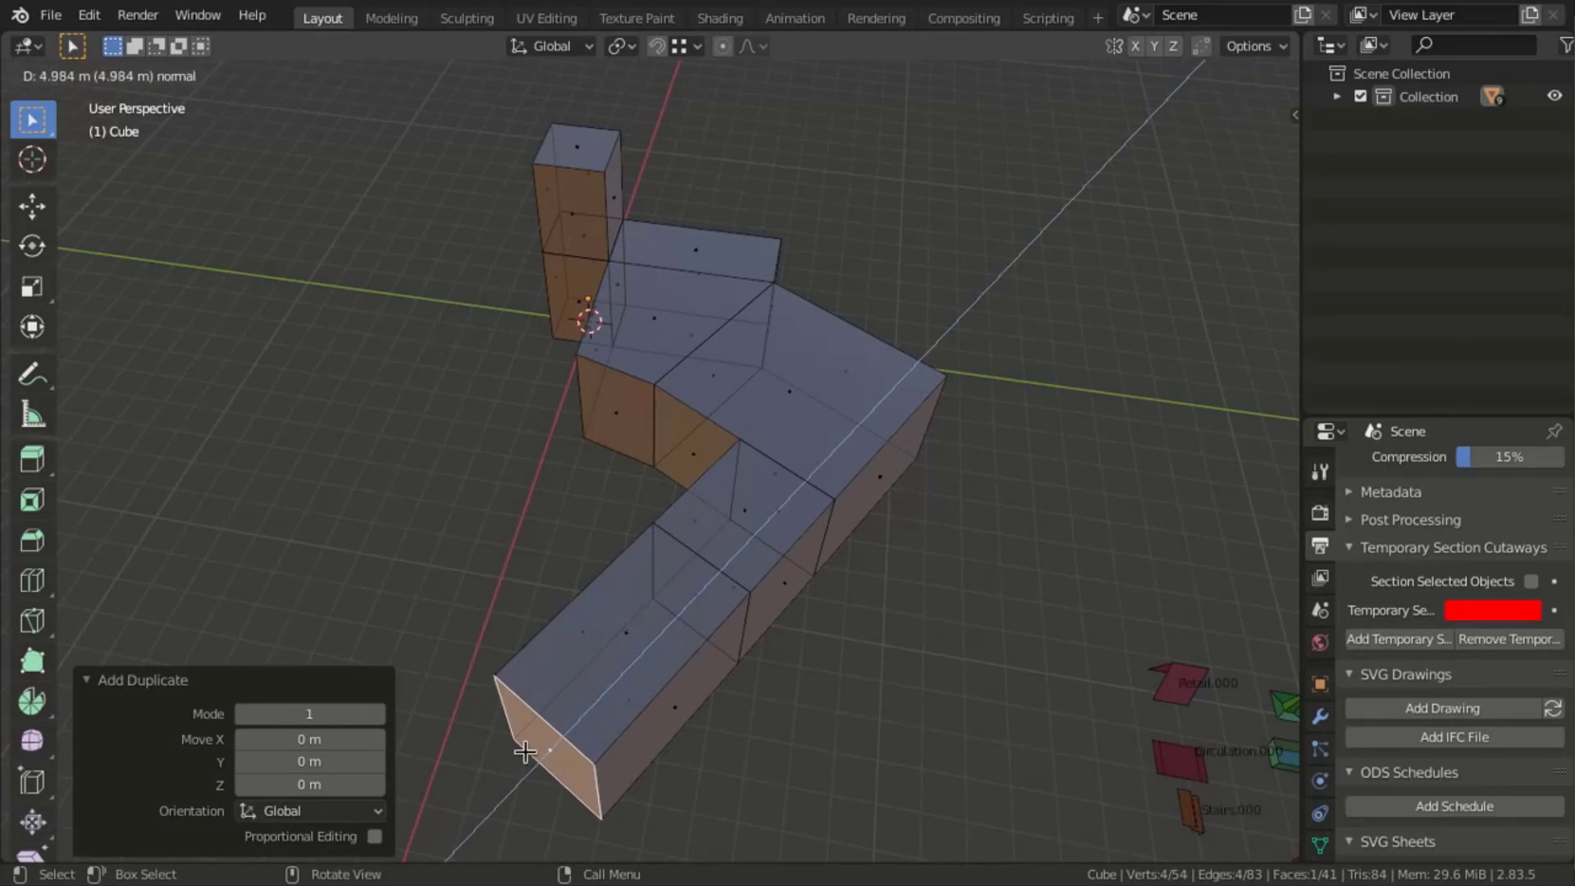
left_click(660, 689)
Duplicate the end block's inner side face and extrude the copy back toward the tower
middle_click_drag(660, 689, 868, 517)
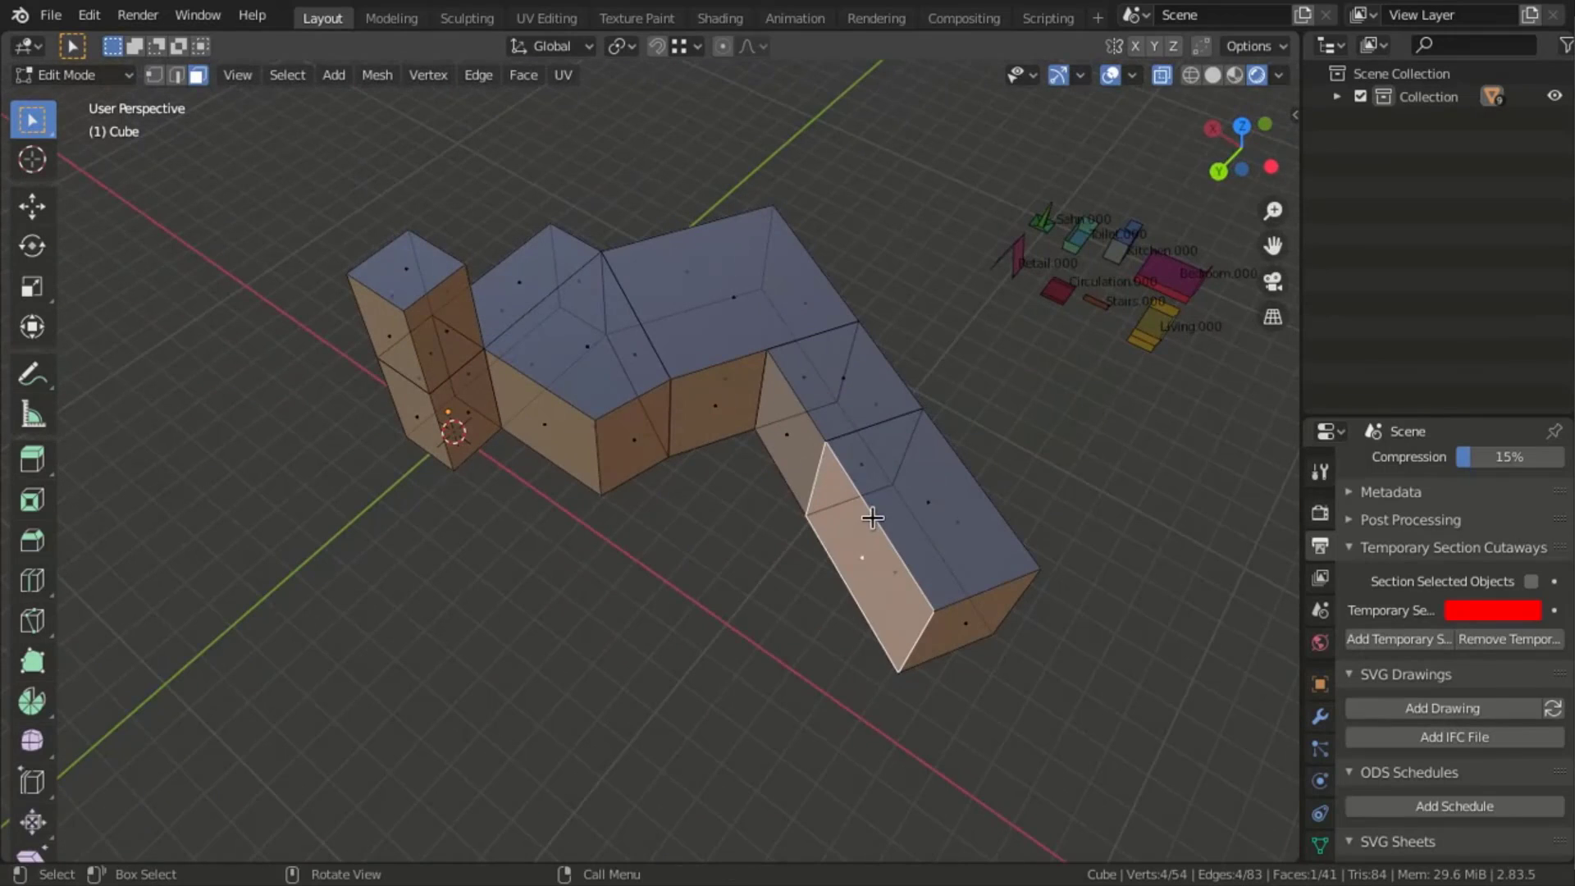
key("shift+d")
key("Escape")
key("e")
left_click(694, 604)
Topologise the multi-wing mass into a building, view it from several sides, and undo the conversion
key("Tab")
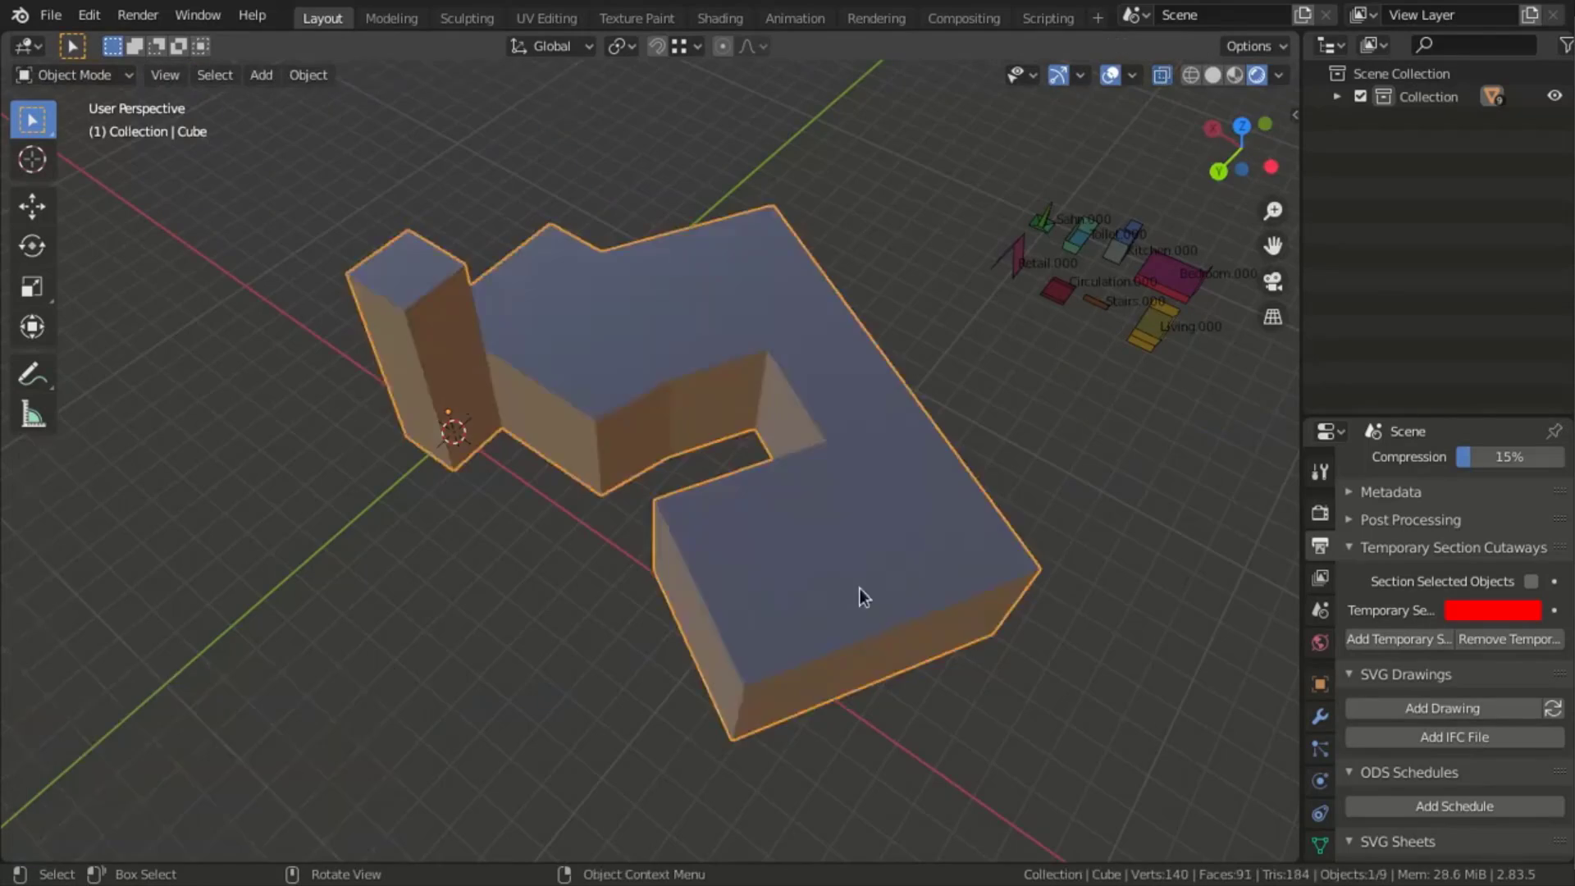
middle_click_drag(860, 589, 337, 70)
left_click(332, 72)
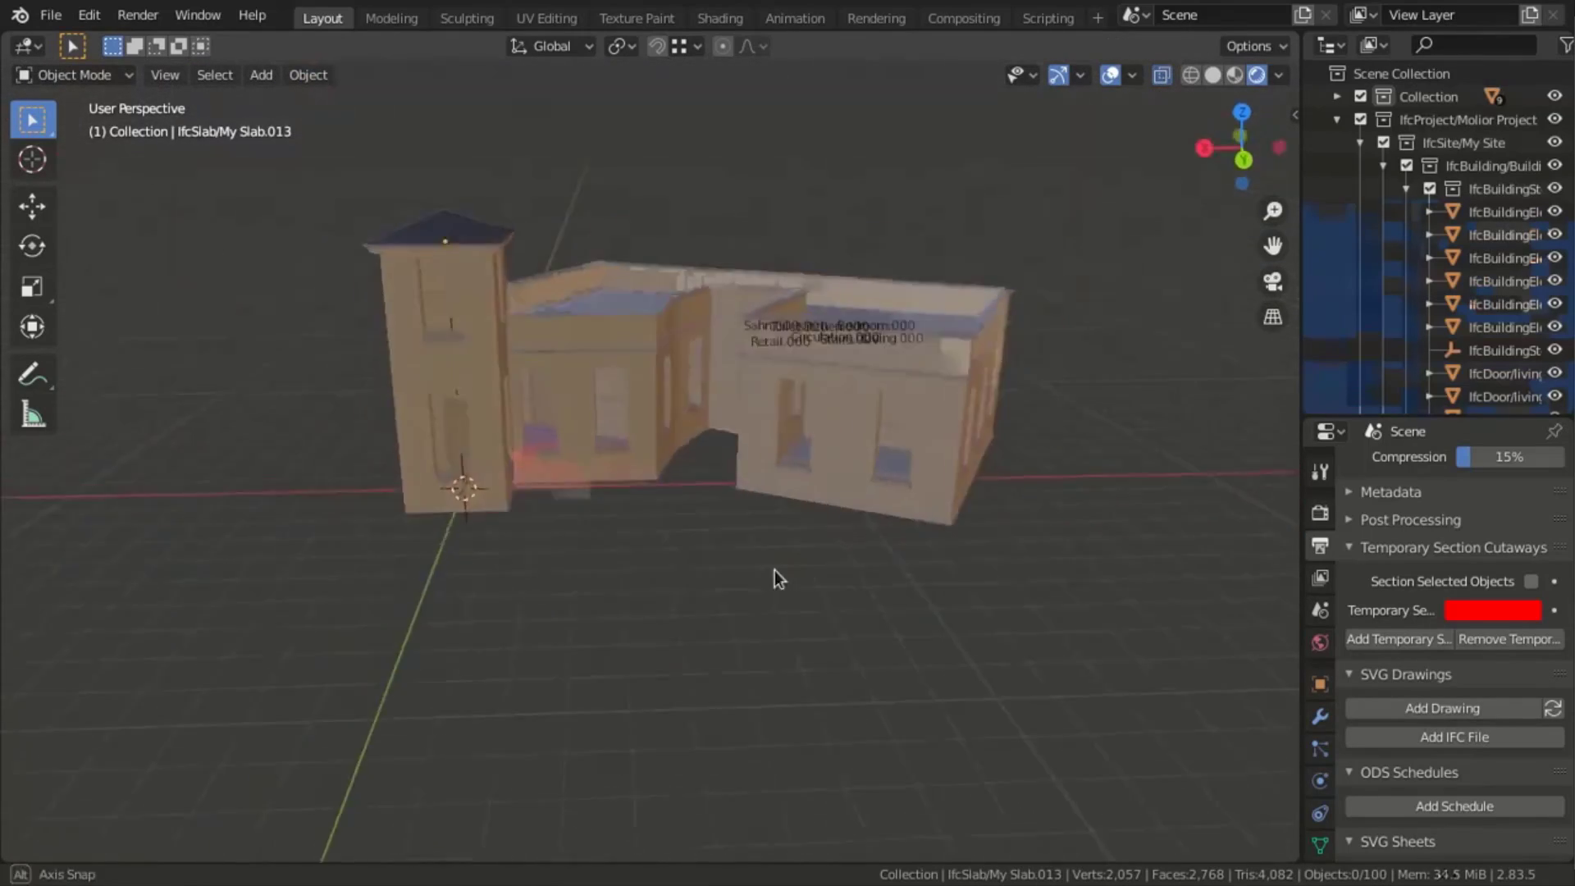
middle_click_drag(773, 574, 577, 544)
key("a")
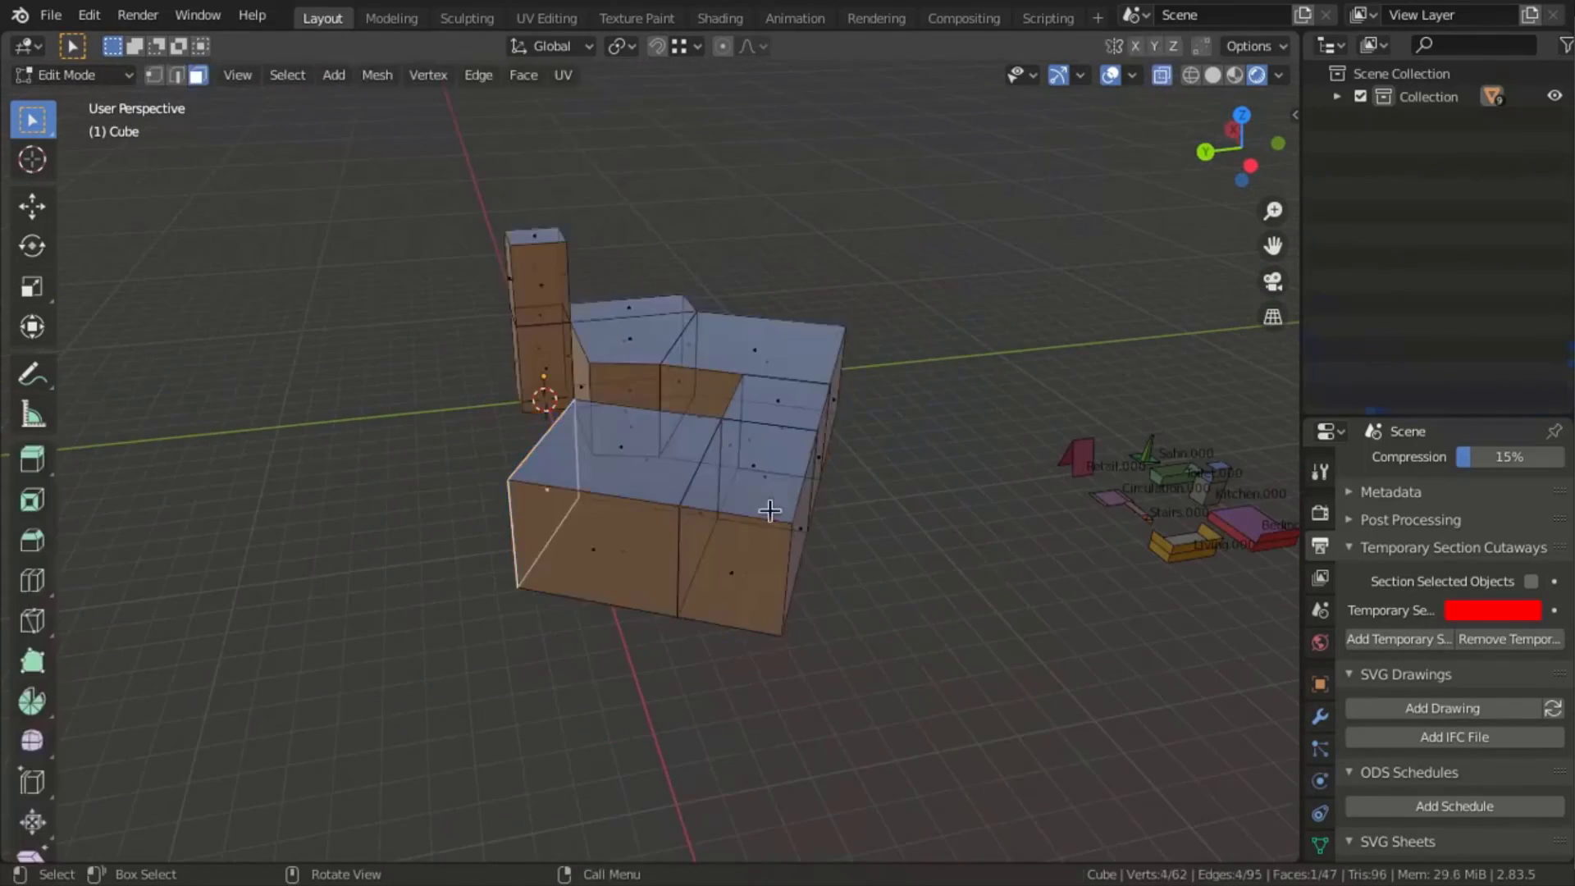
Duplicate the top faces of the two end blocks and extrude them upward as a second storey with a -3 m offset
left_click(726, 507)
left_click(628, 489, "shift")
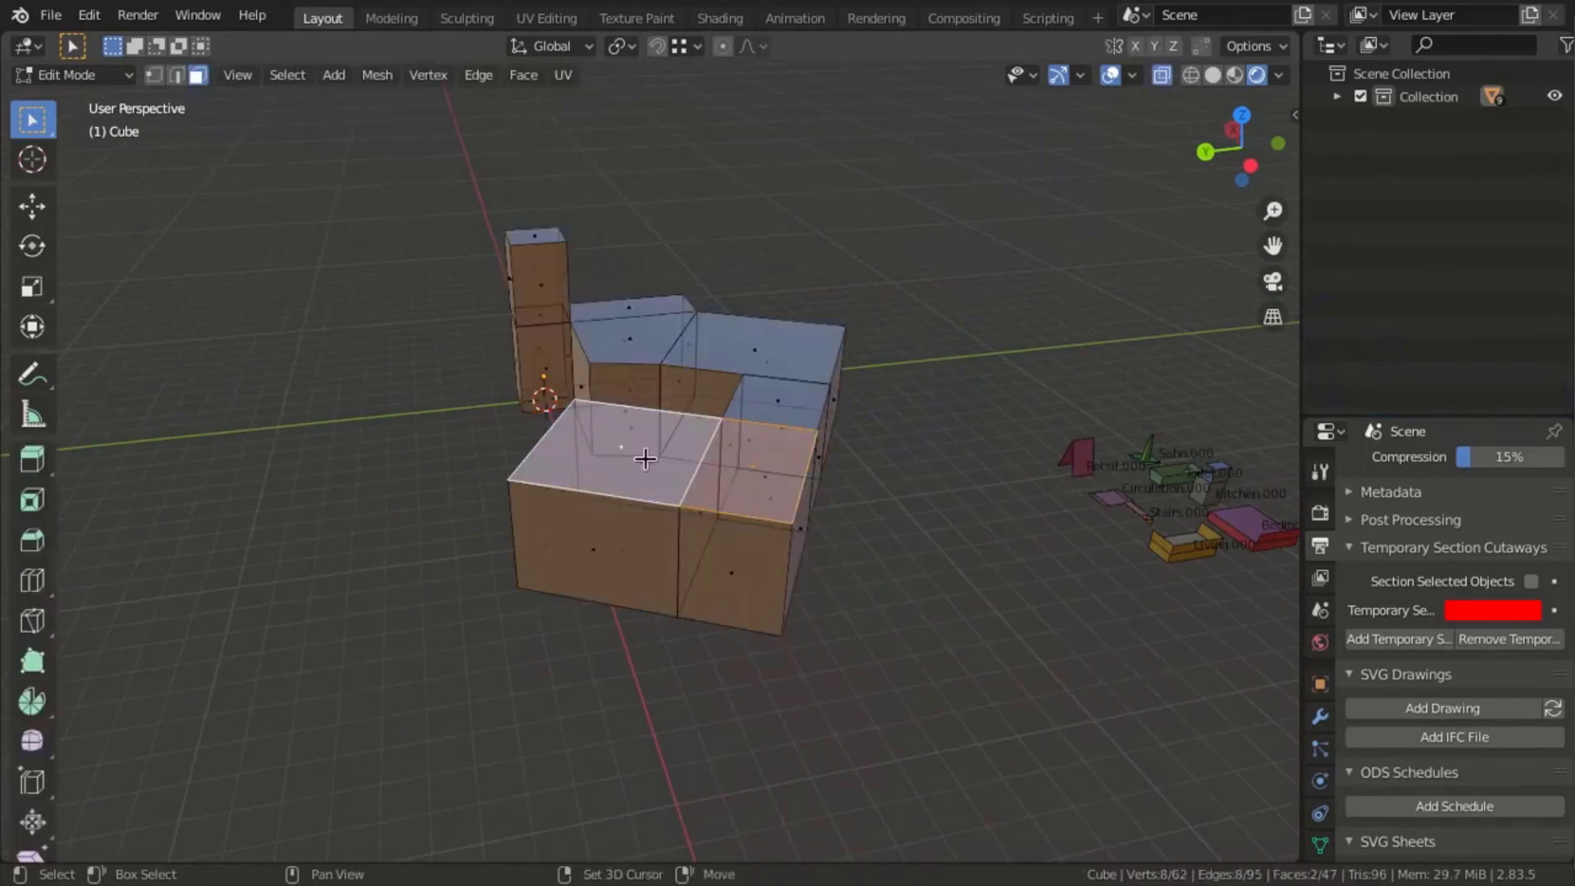
key("shift+d")
right_click(629, 490)
left_click(523, 75)
left_click(615, 147)
left_click(617, 98)
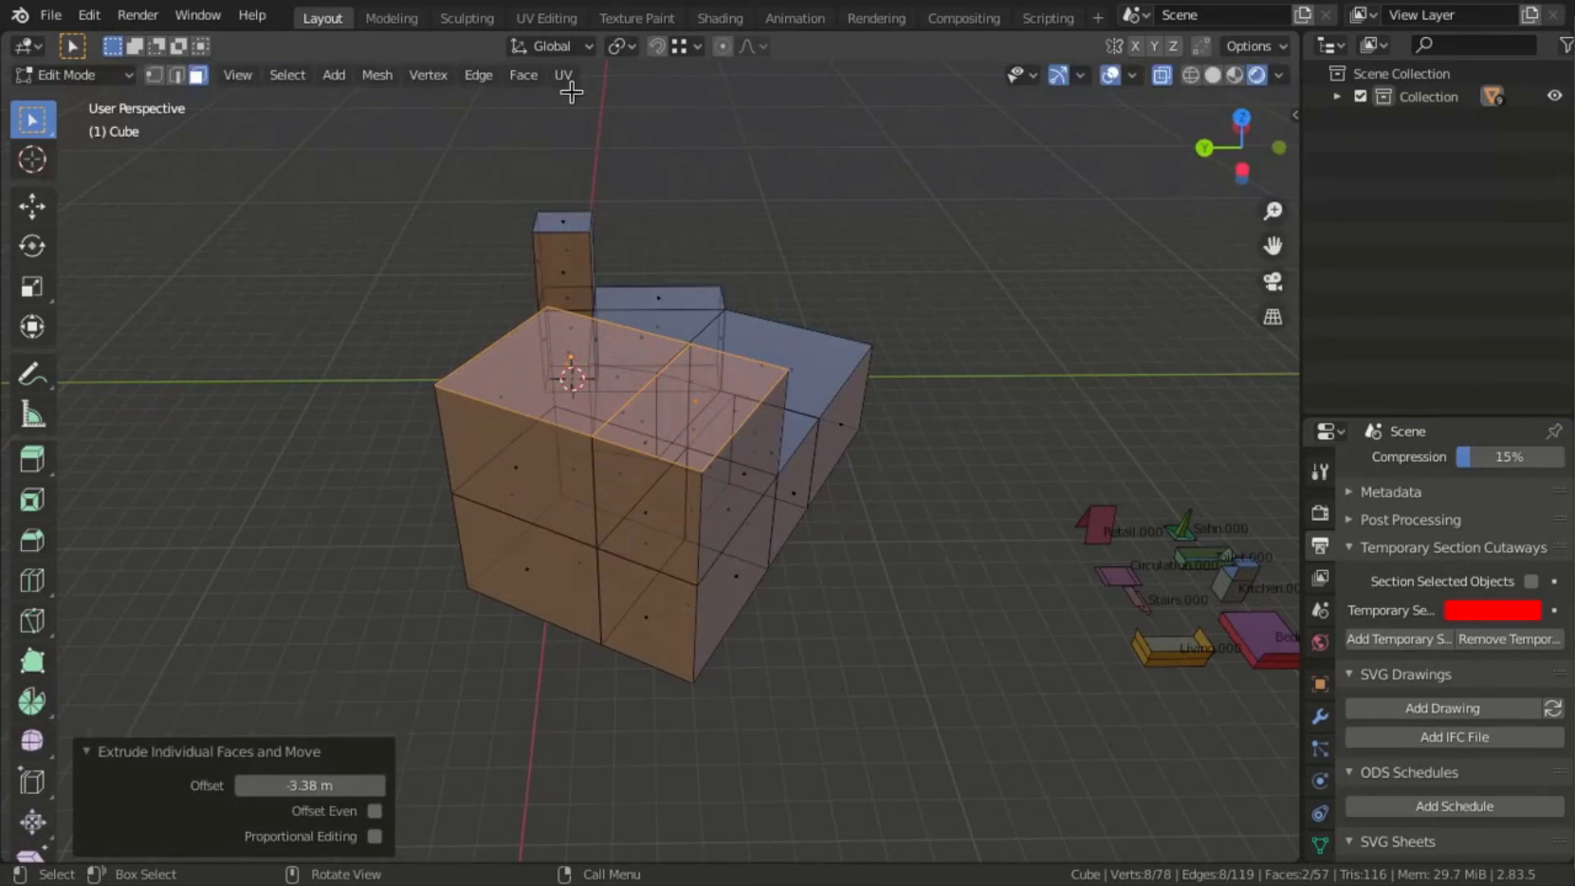
Duplicate the second storey's top faces and extrude them upward about 2.9 m as a third storey
key("shift+d")
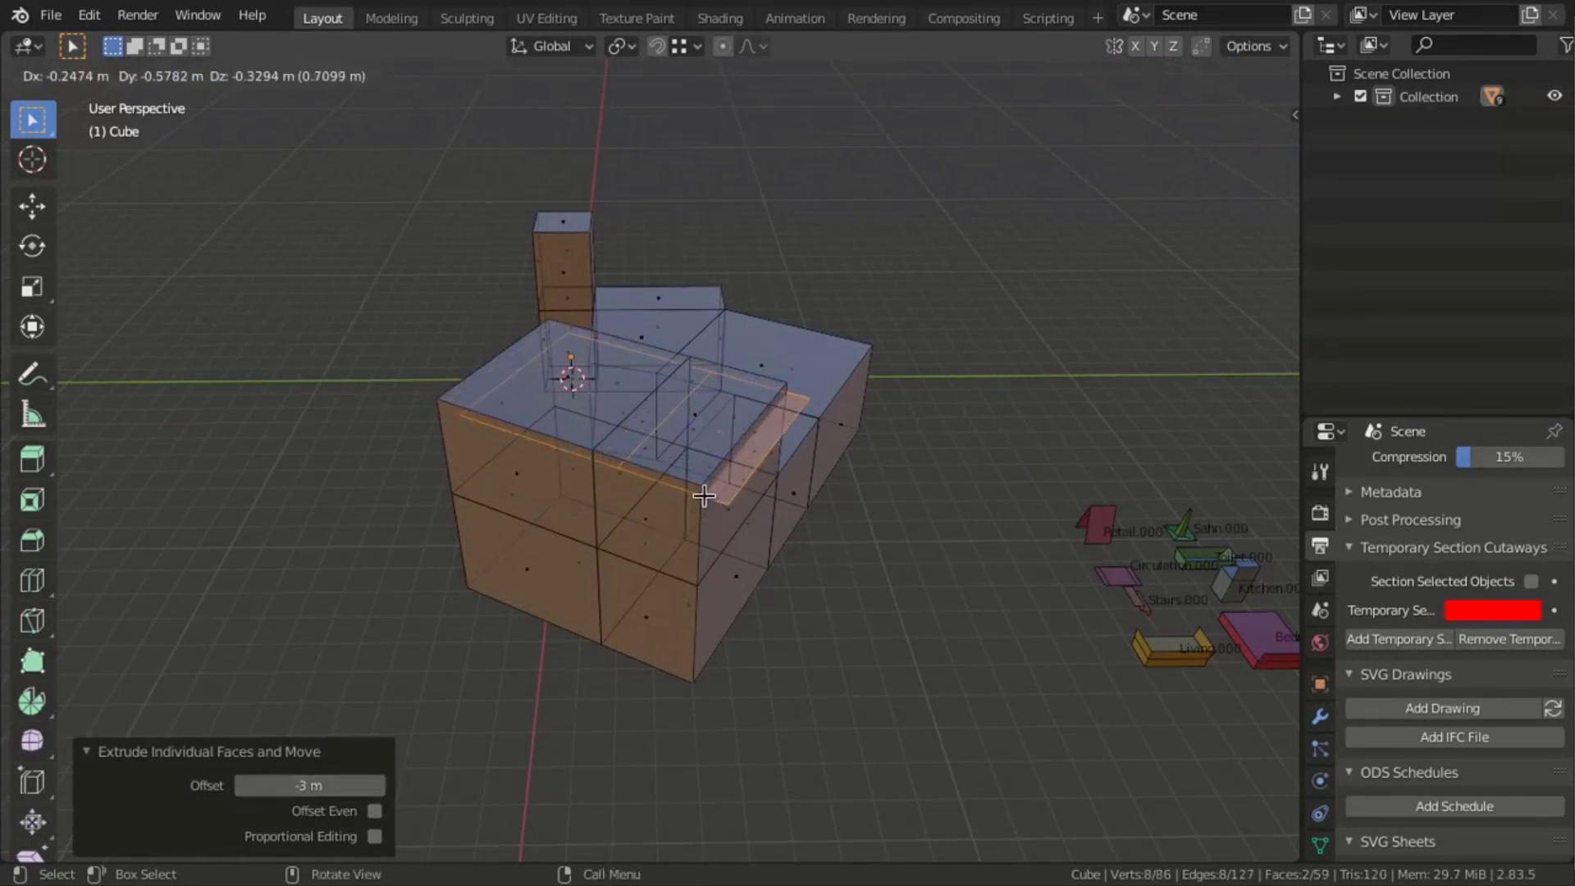
right_click(685, 475)
left_click(517, 77)
left_click(607, 148)
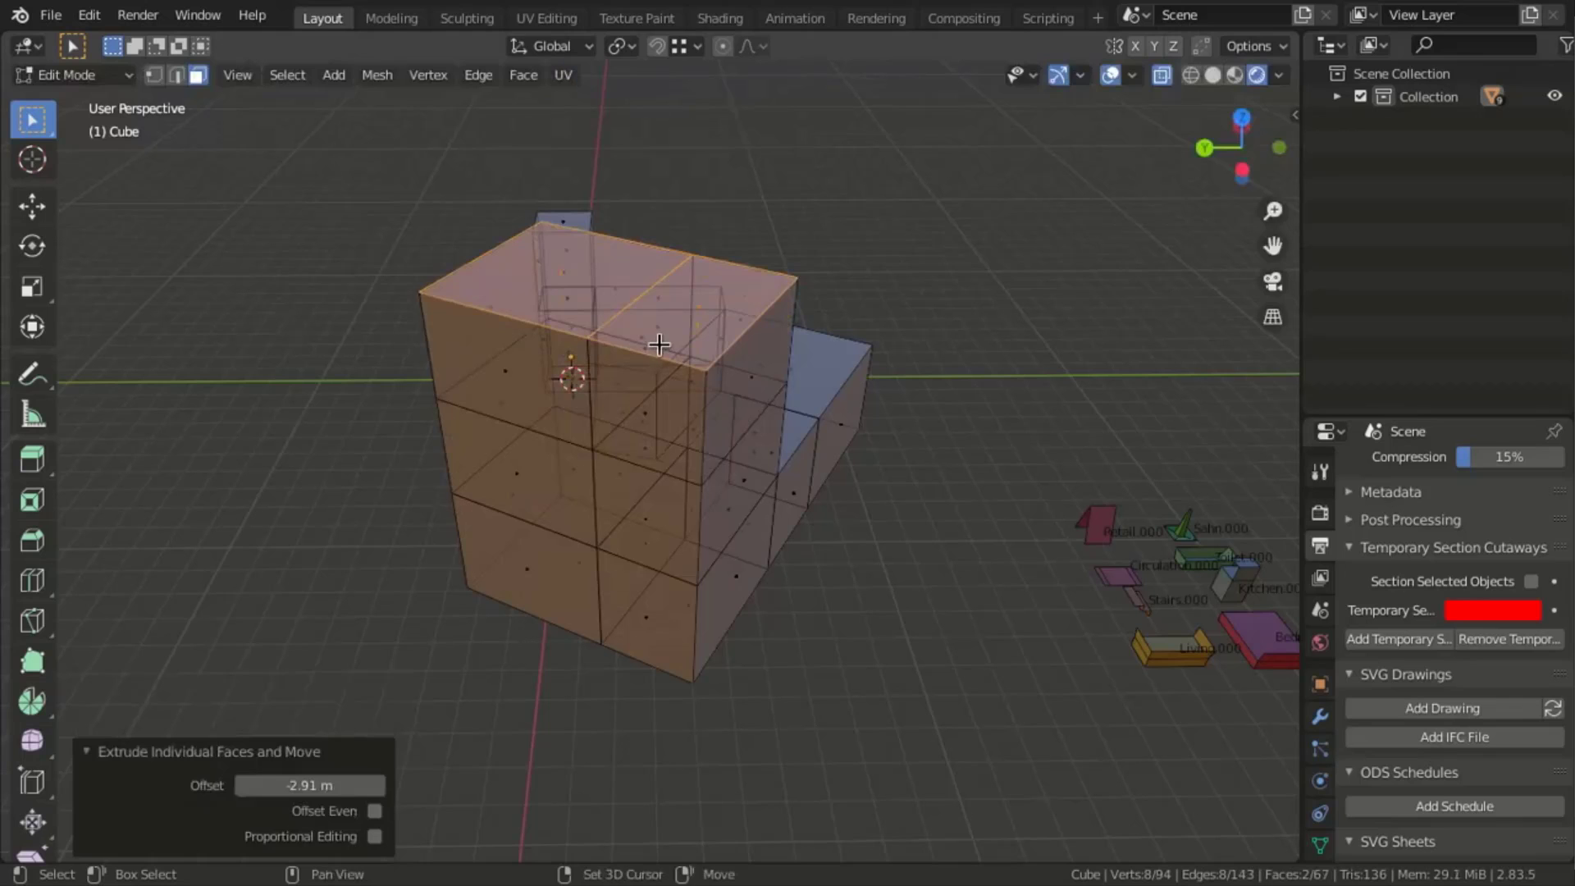
Duplicate the third storey's top faces and extrude them upward about 2.6 m as a fourth storey
key("shift+d")
key("Escape")
left_click(524, 75)
left_click(624, 121)
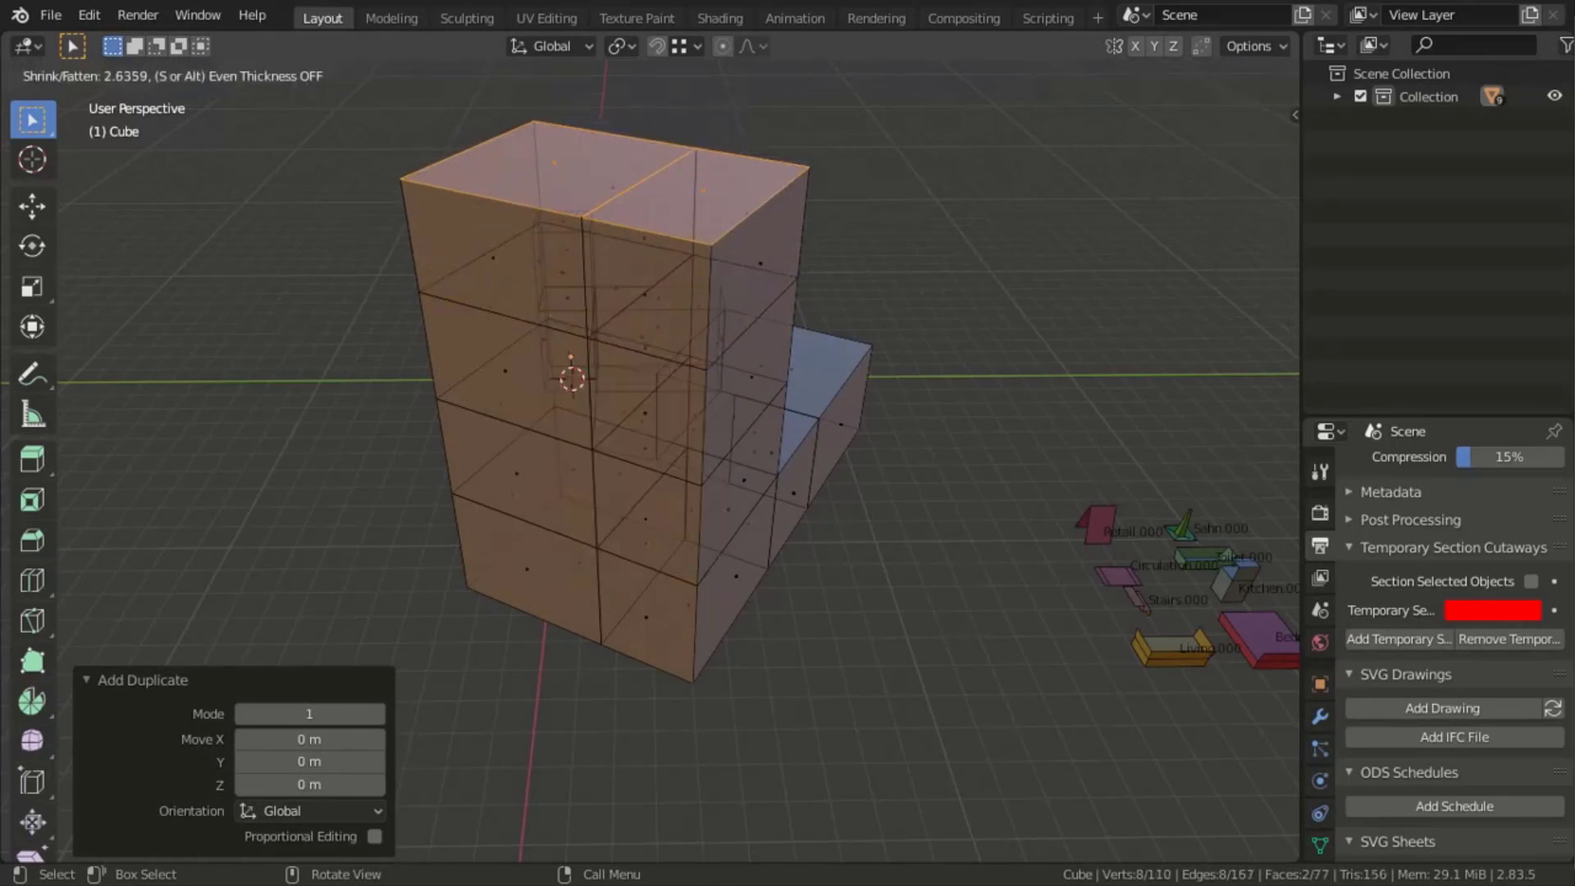
left_click(557, 322)
Return to Object Mode and topologise the mass with the four-storey end into a building
key("Tab")
middle_click_drag(556, 322, 682, 357)
left_click(308, 75)
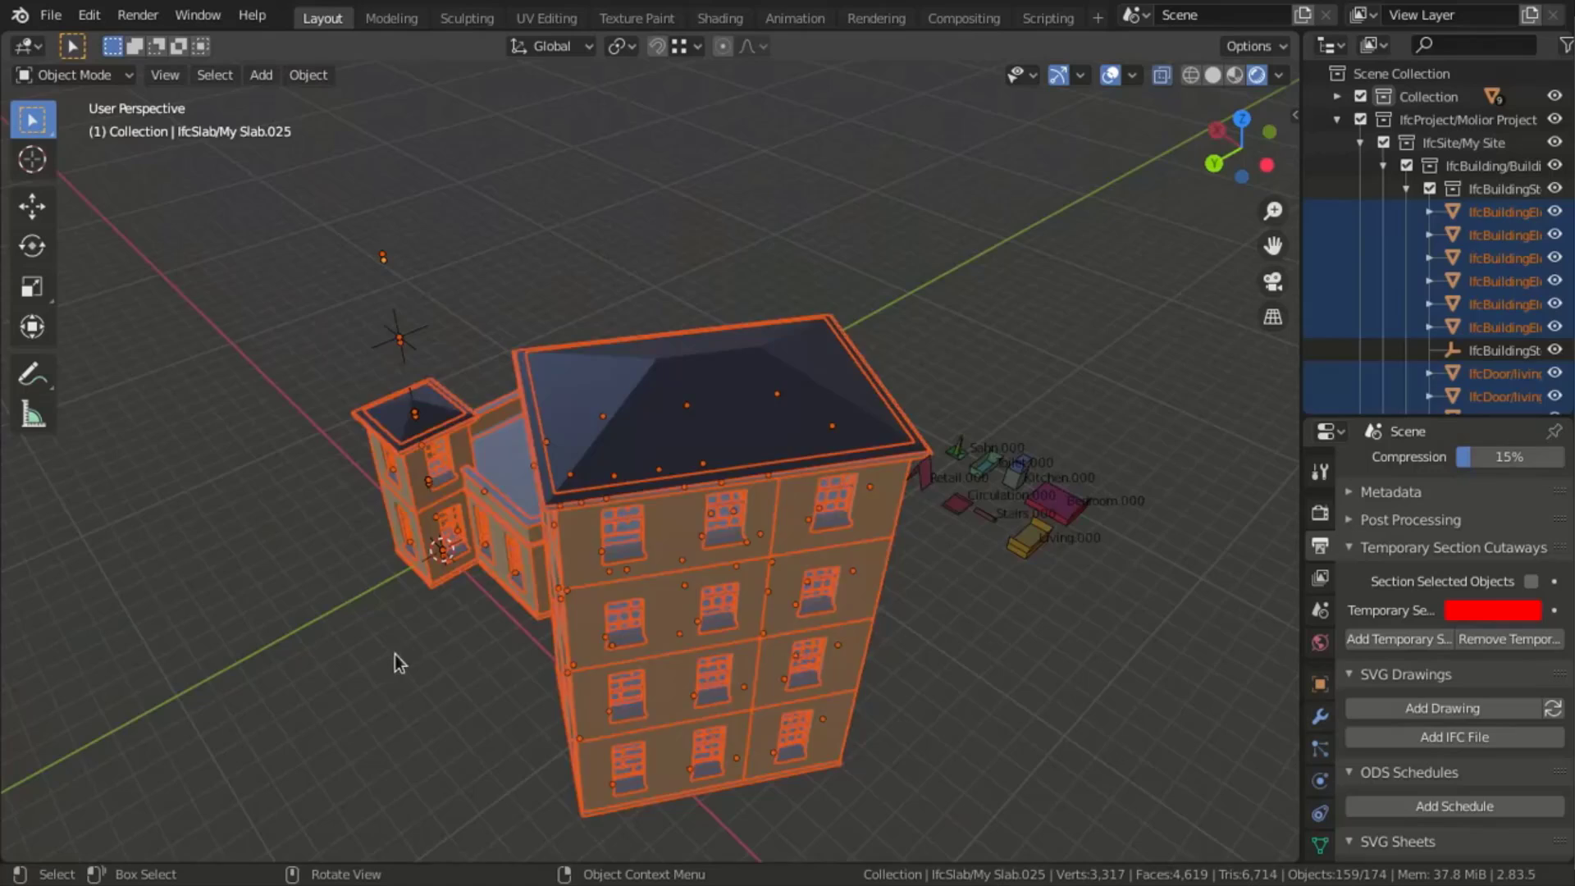
Deselect all the generated building objects and inspect the four-storey building from another side
key("alt+a")
middle_click_drag(395, 653, 609, 691)
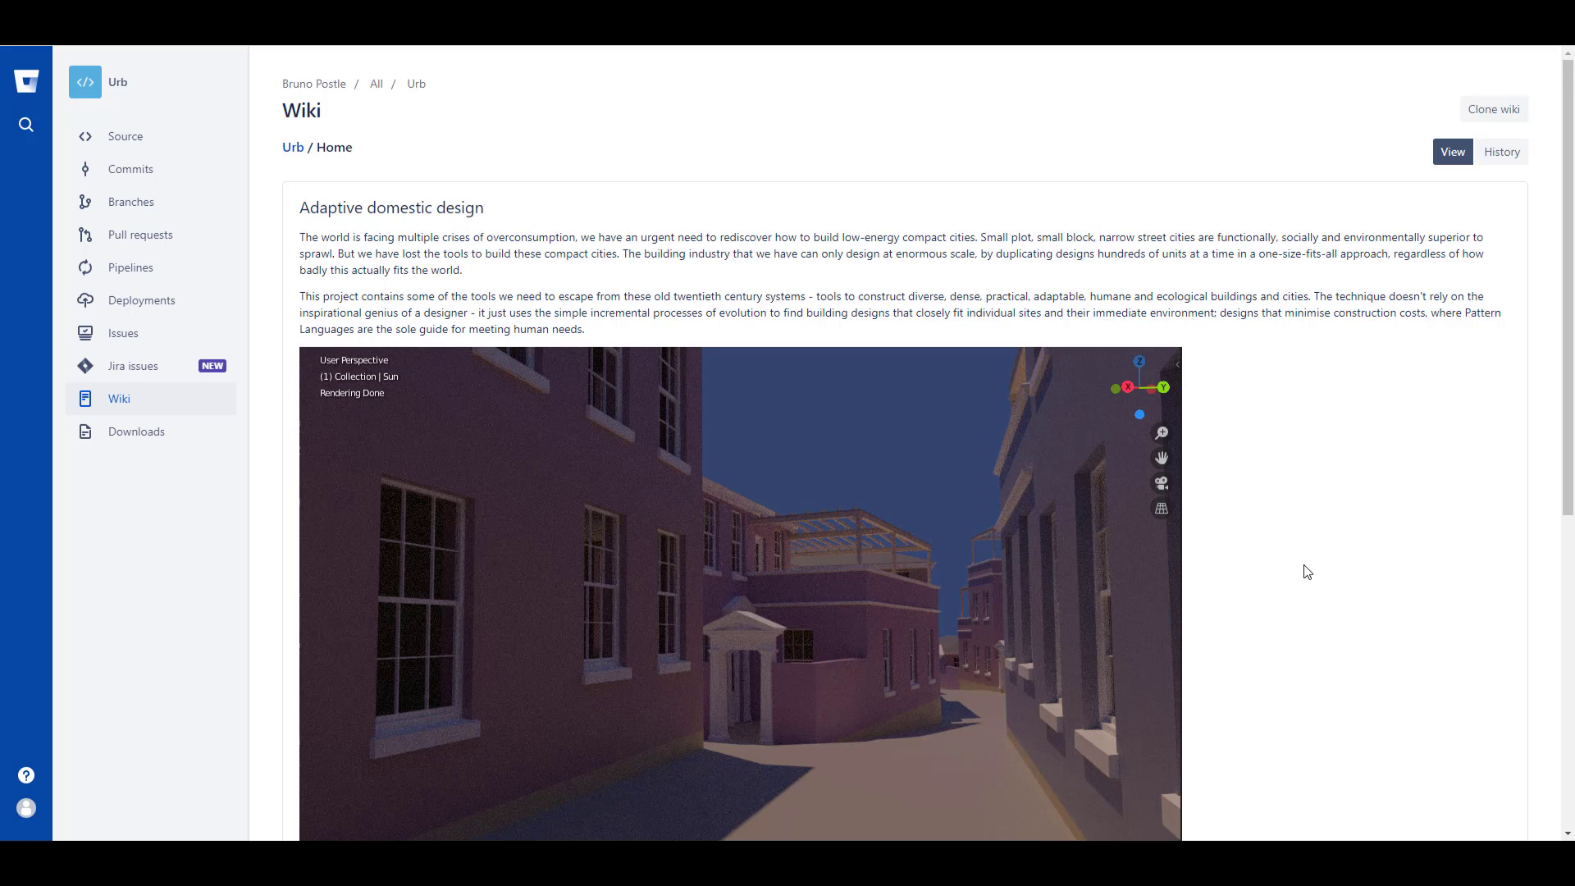
Examine the Urb project wiki page and the building generation images in the tweet about automation
scroll(1308, 572, "down", 6)
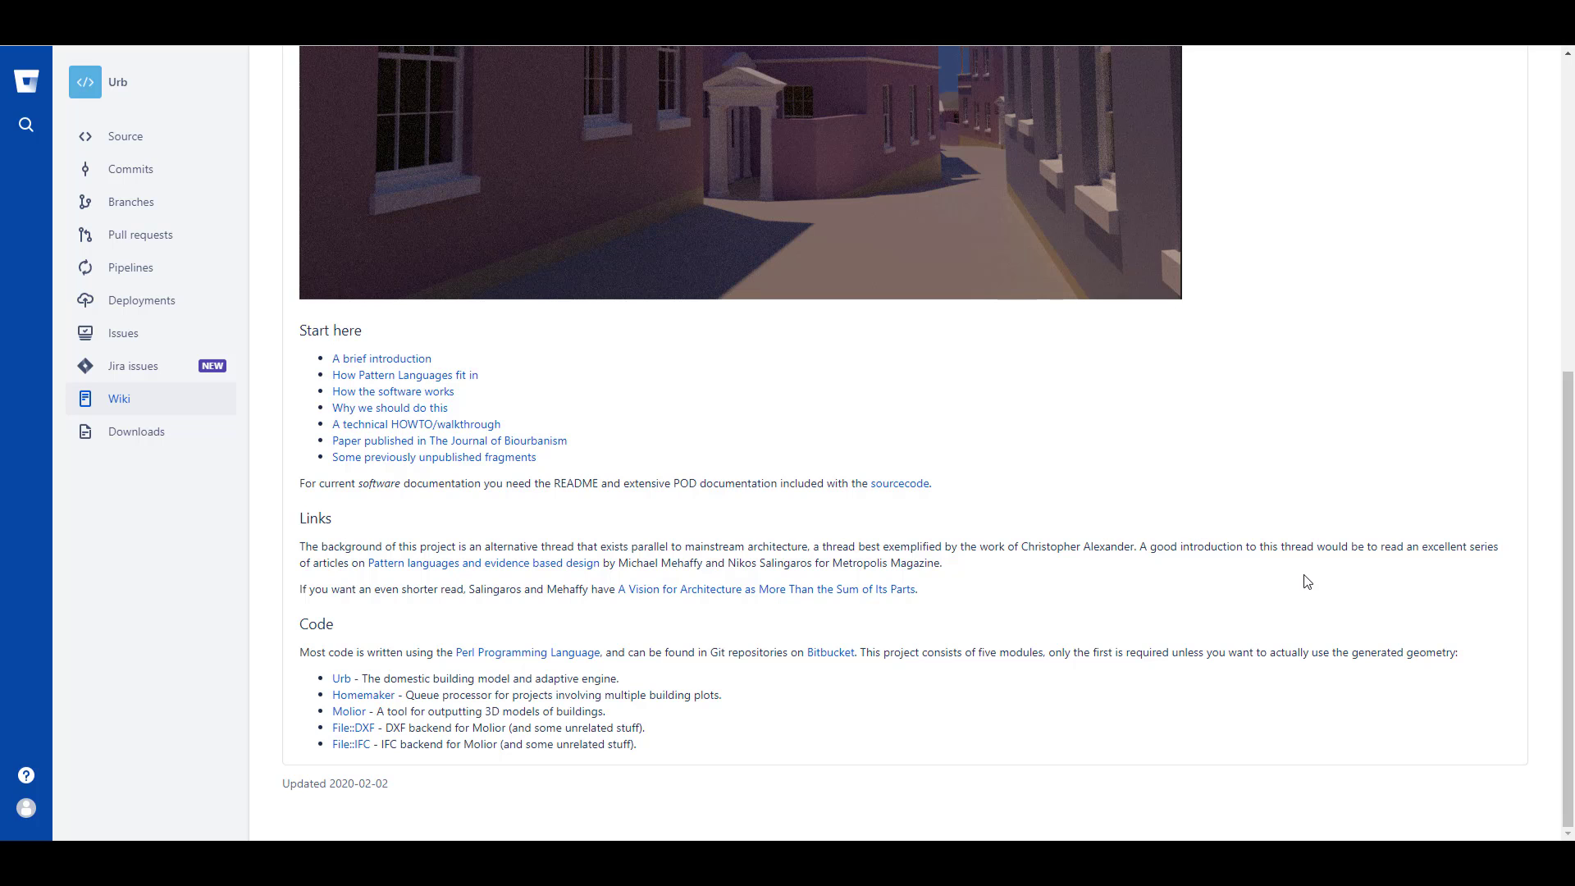
scroll(1146, 584, "up", 7)
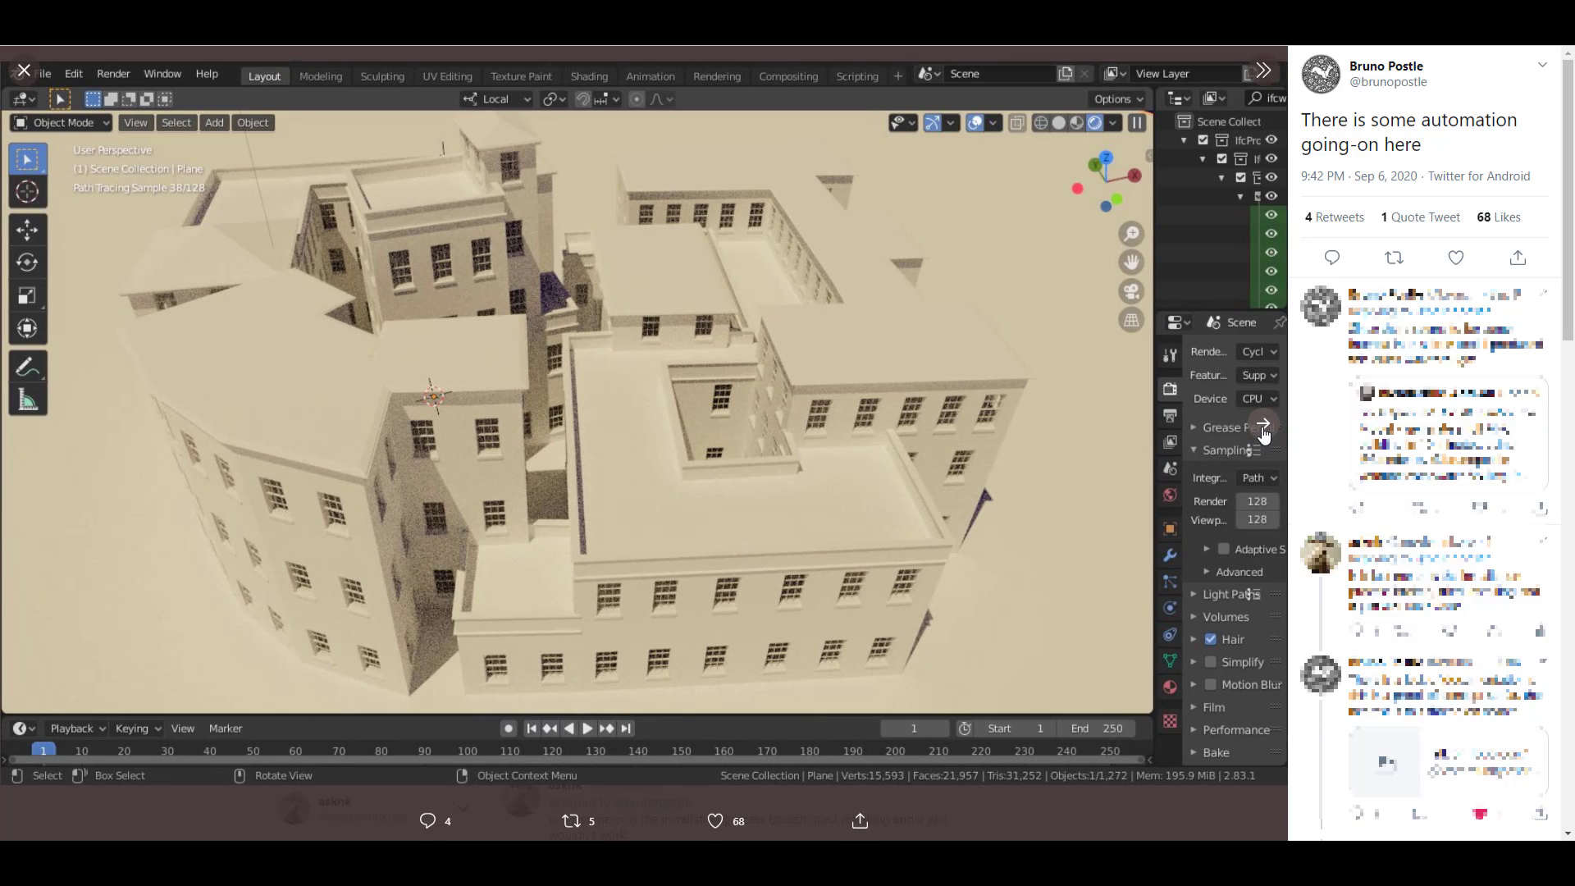
left_click(1263, 437)
left_click(1263, 437)
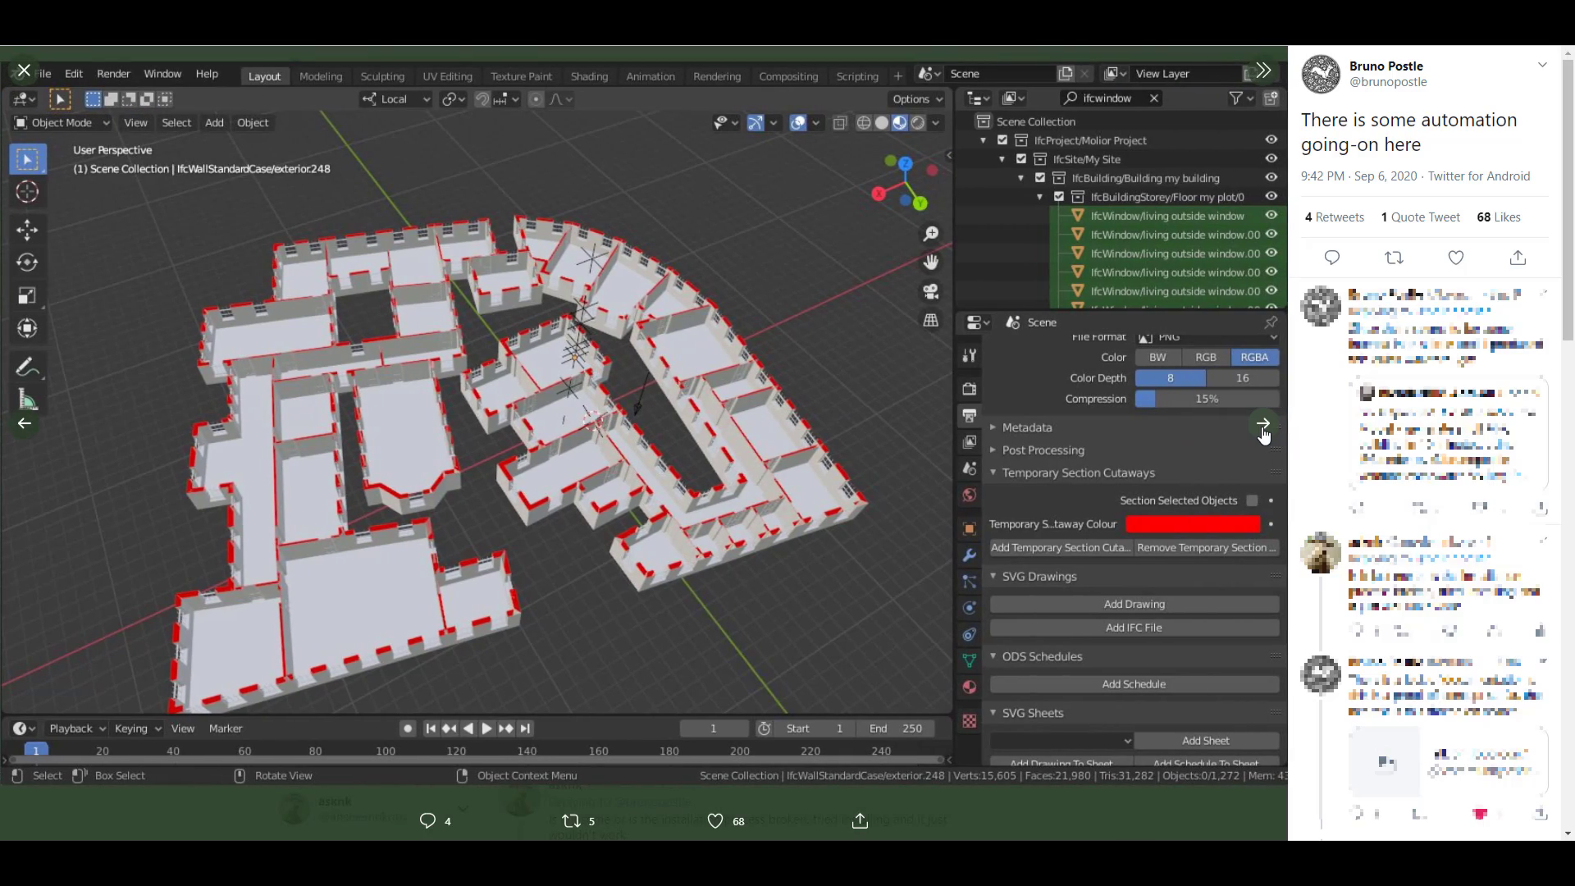
left_click(1263, 427)
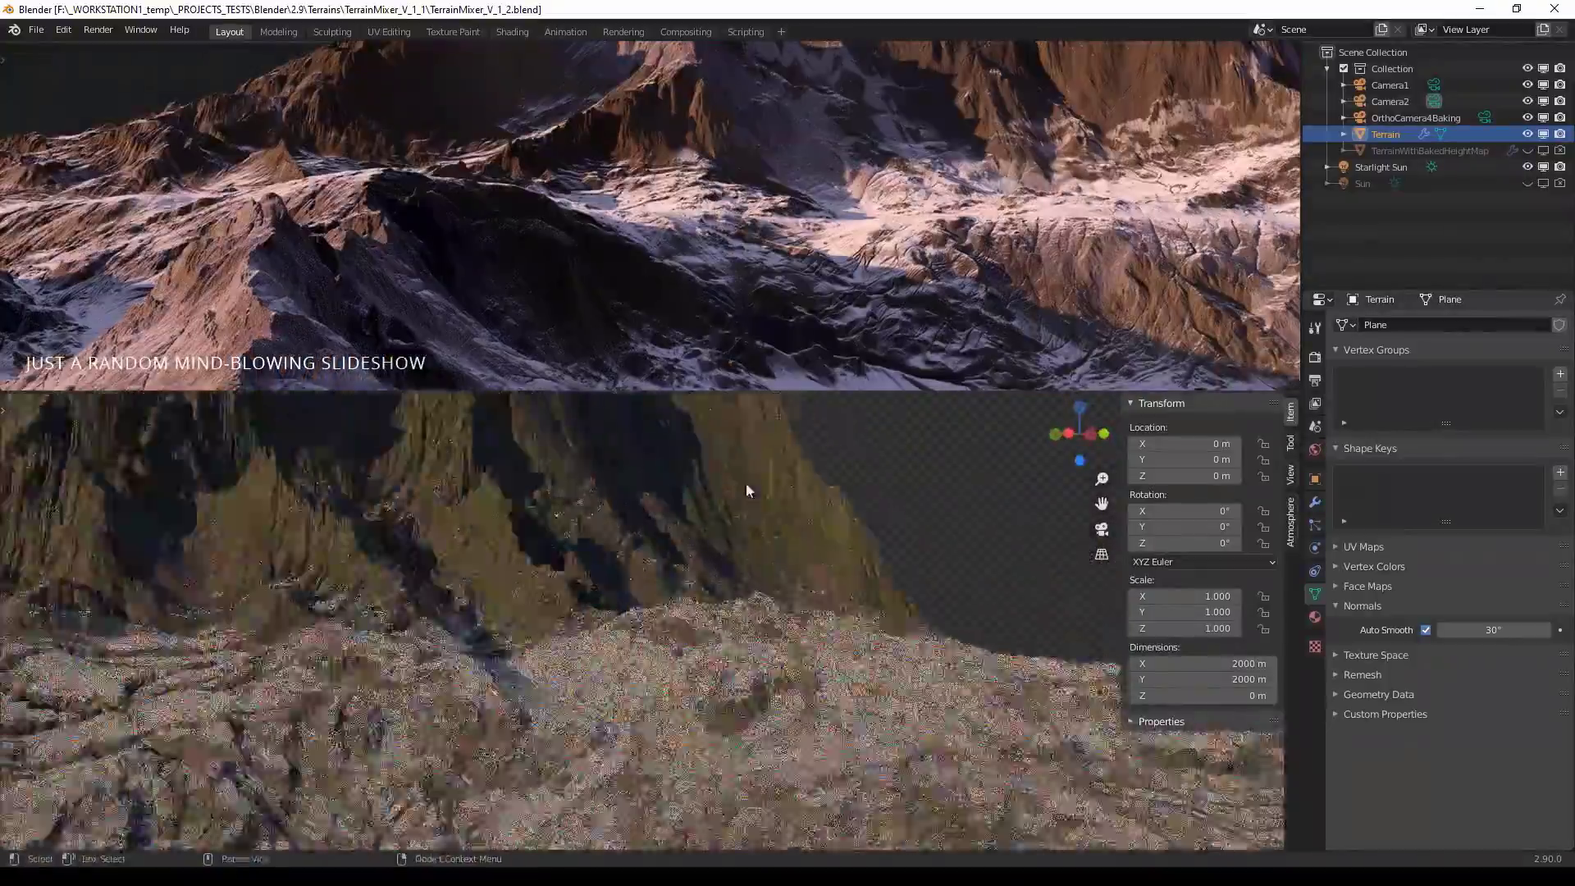
Examine the Terrain Mixer terrain in the viewport and the 'Terrain Mixer' Environment Explorations artworks on ArtStation
middle_click_drag(781, 574, 755, 574)
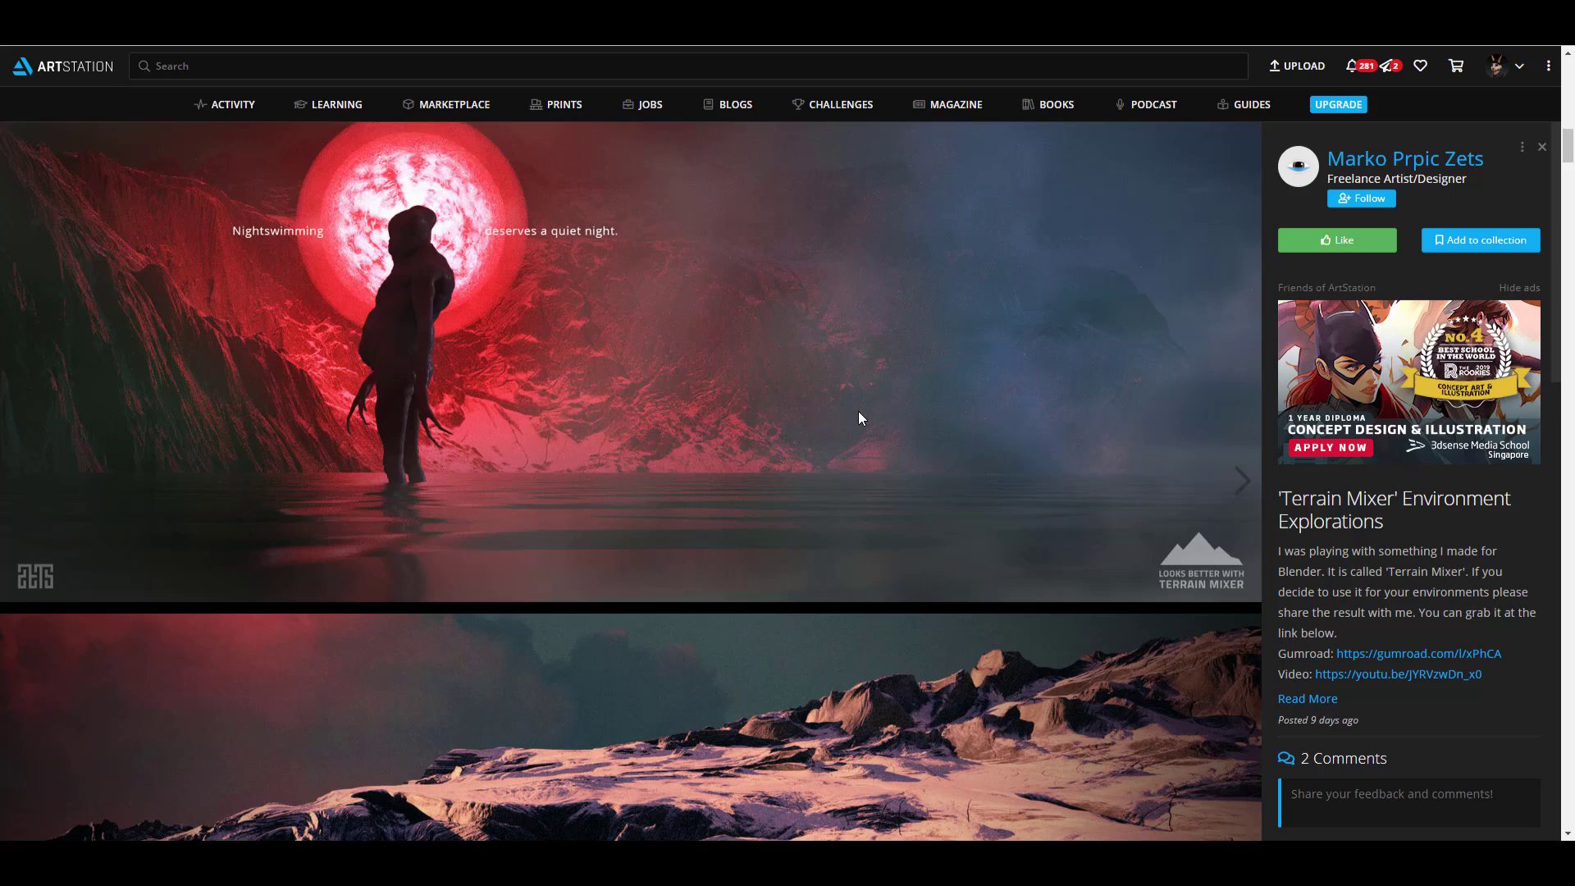
scroll(859, 419, "down", 1)
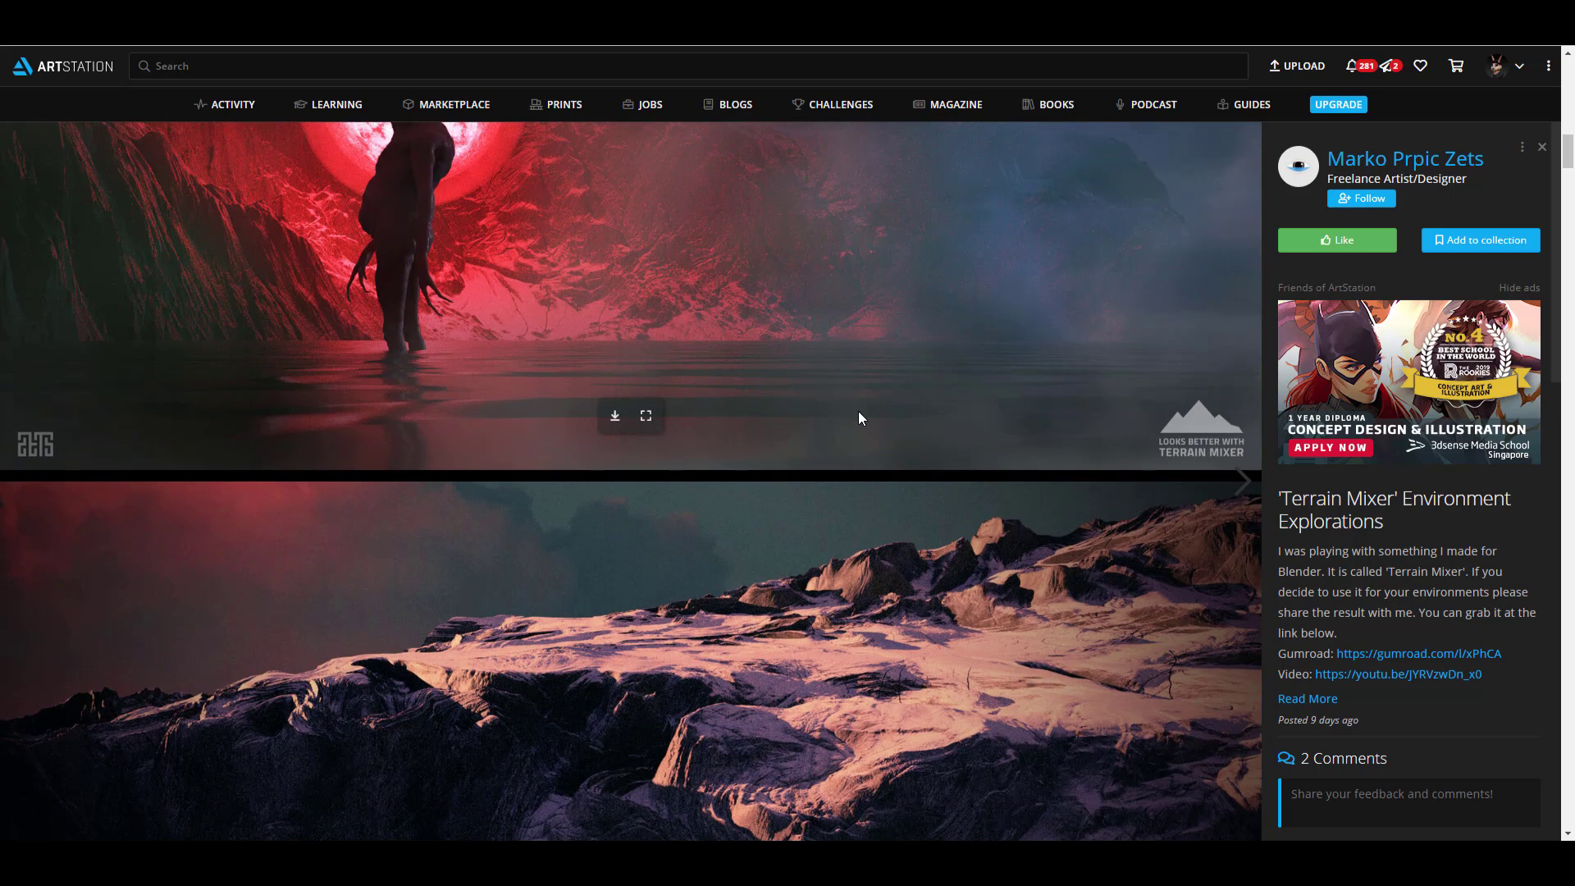
scroll(858, 411, "down", 5)
scroll(858, 418, "up", 8)
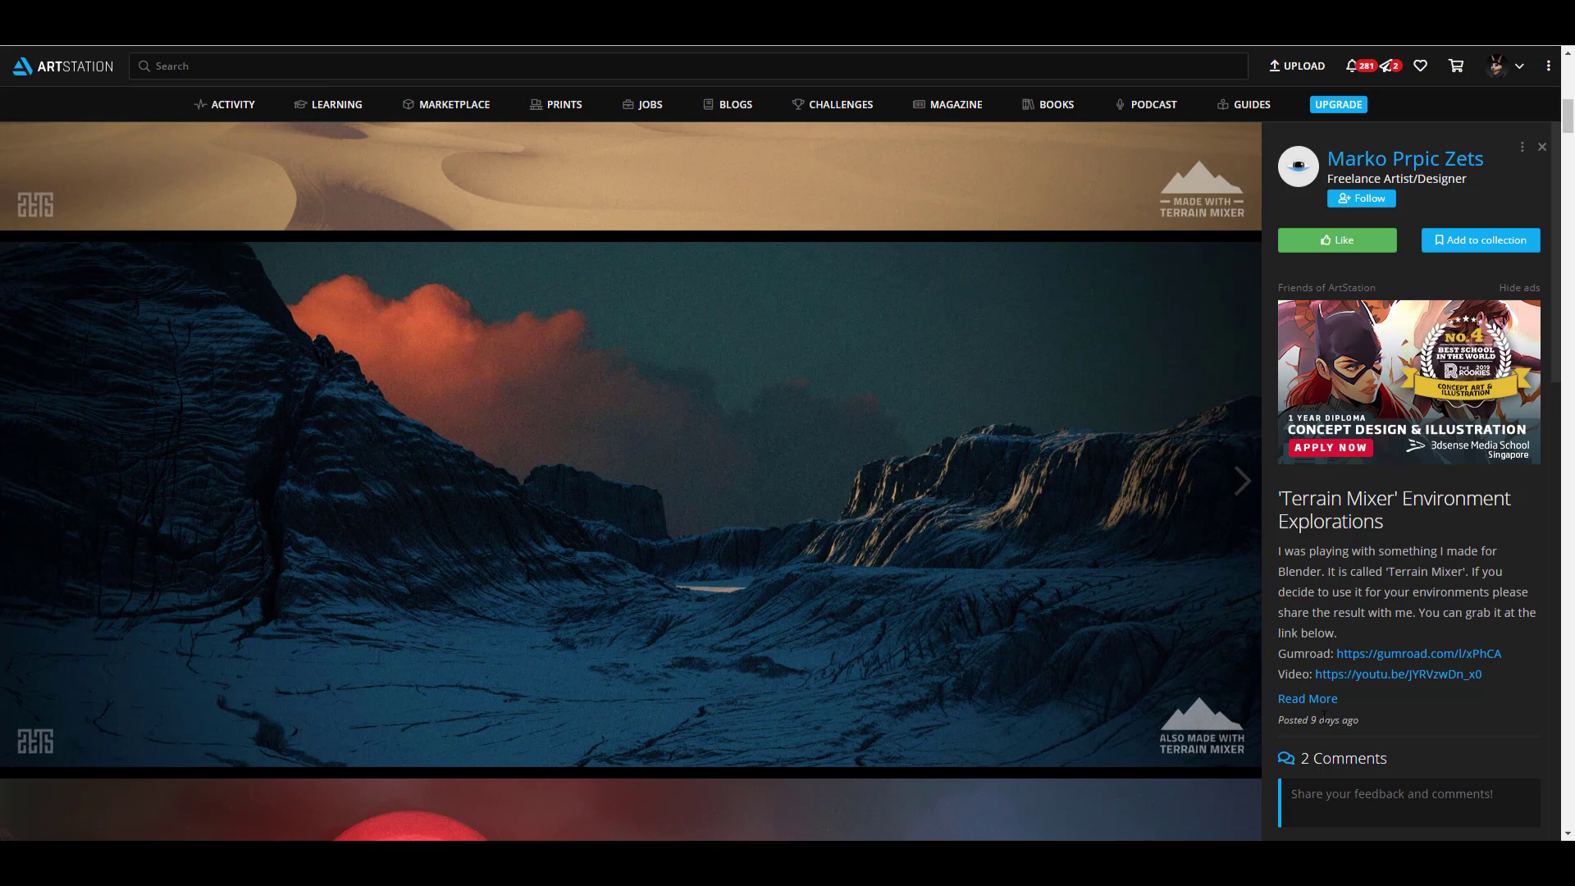
scroll(1057, 629, "up", 3)
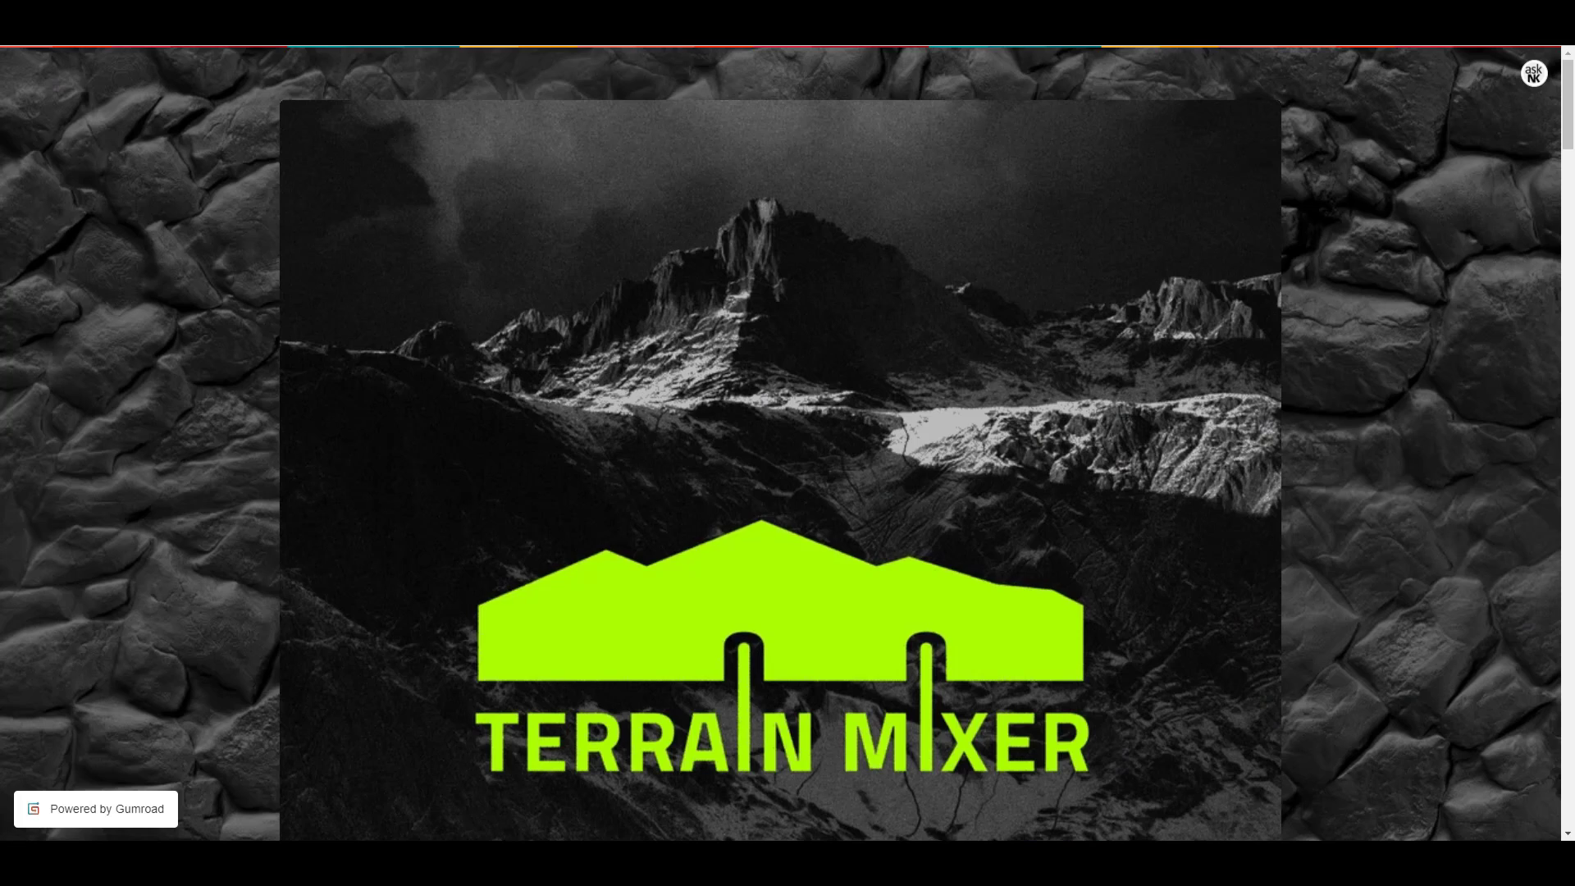
Read the Blender Terrain Mixer product pages on Gumroad and Blender Market, including the description and demo videos
scroll(1021, 434, "down", 10)
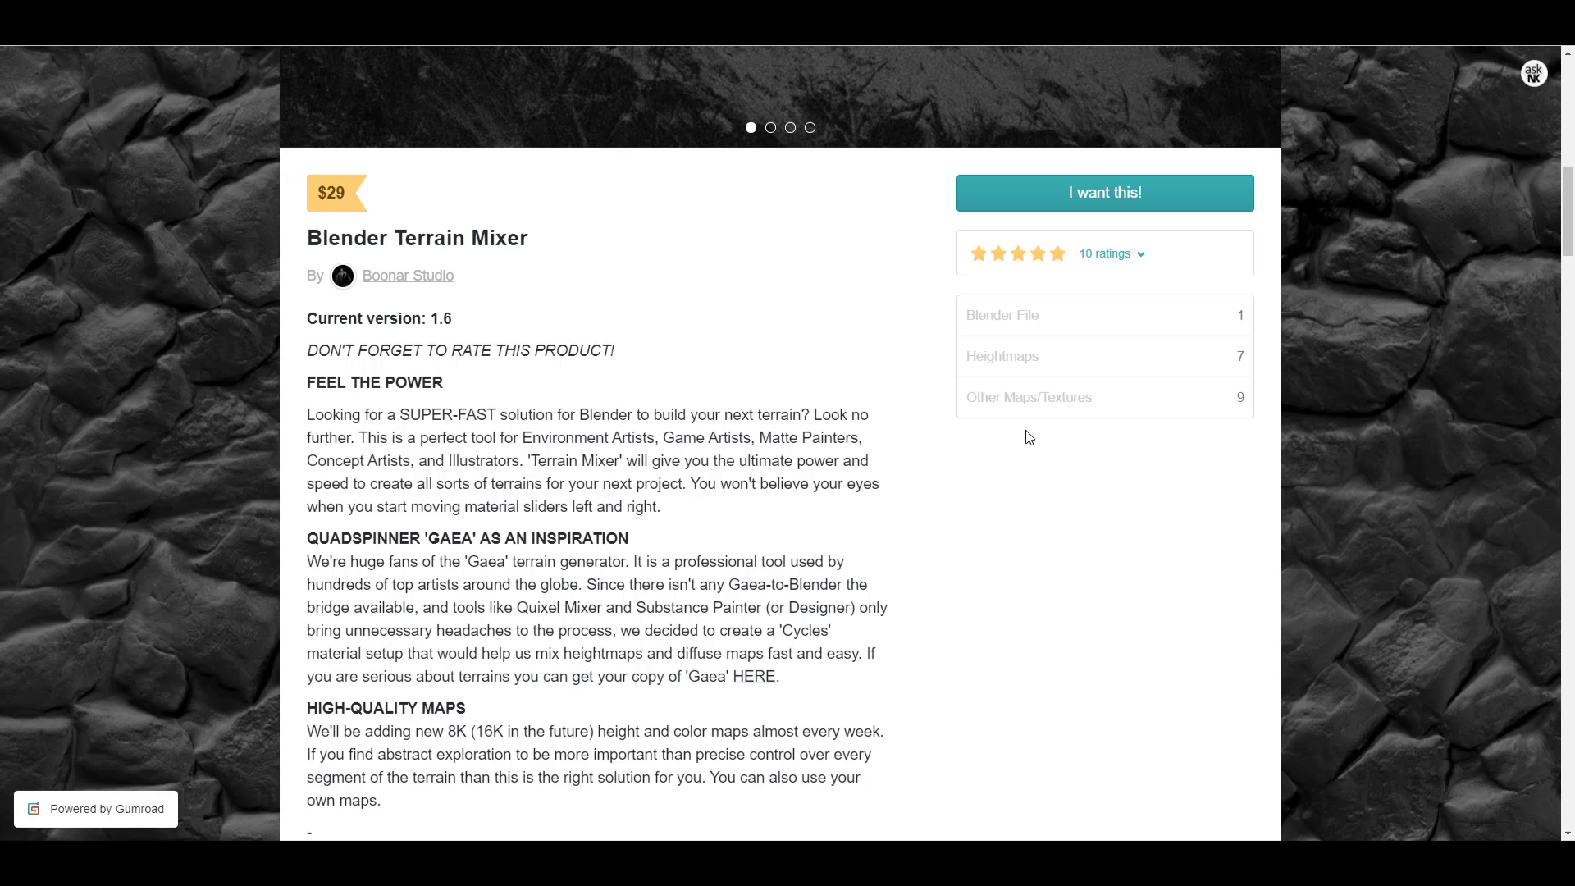
scroll(806, 499, "down", 7)
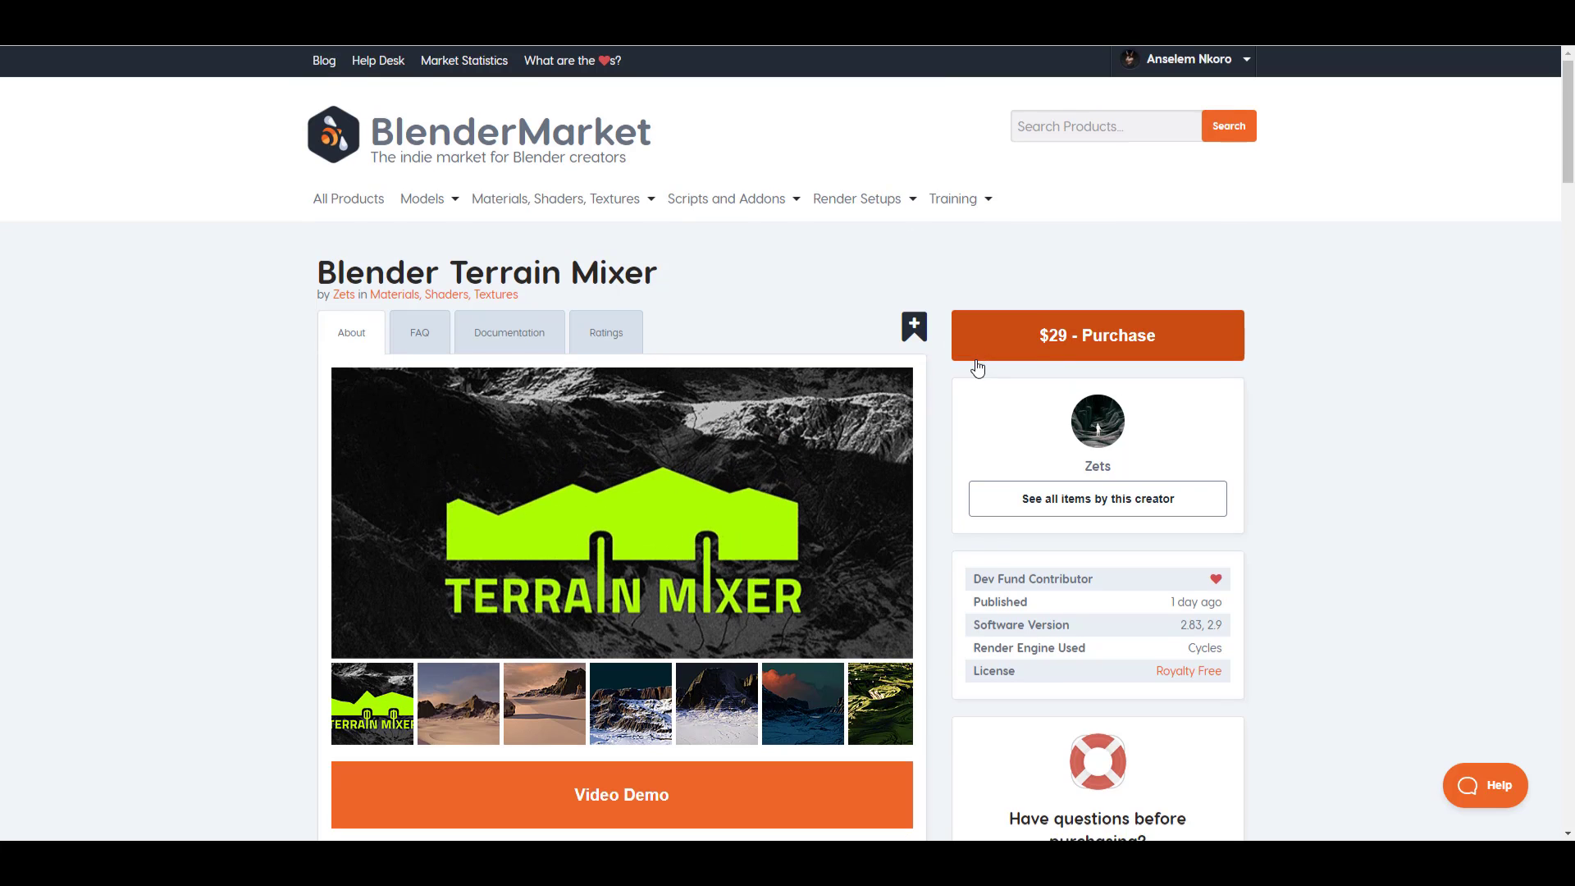
scroll(977, 369, "down", 6)
scroll(1120, 440, "up", 4)
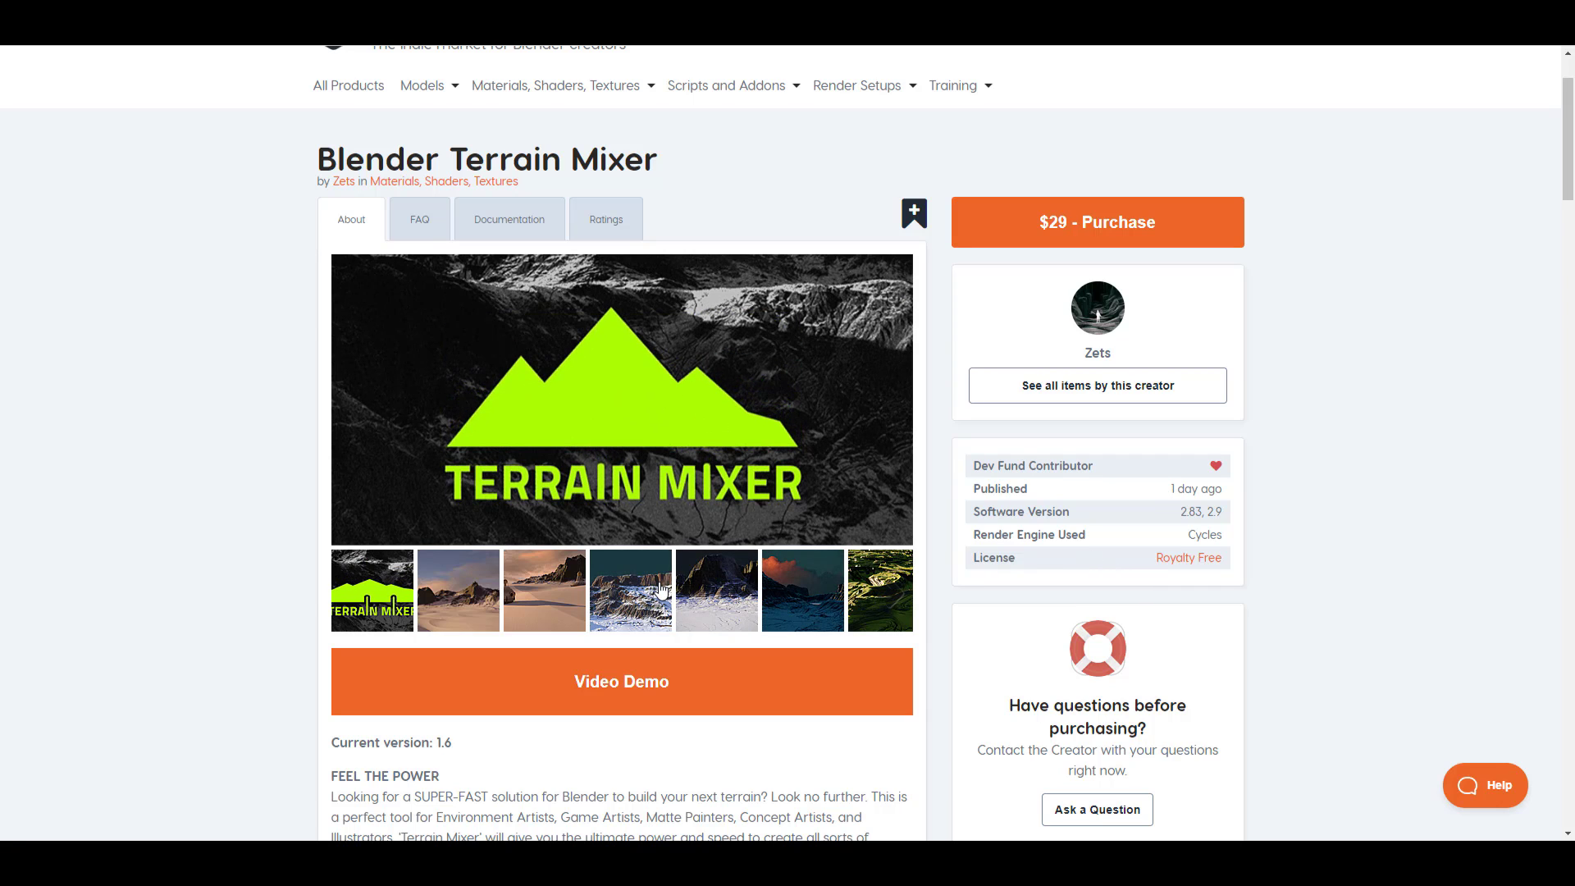
scroll(750, 618, "down", 4)
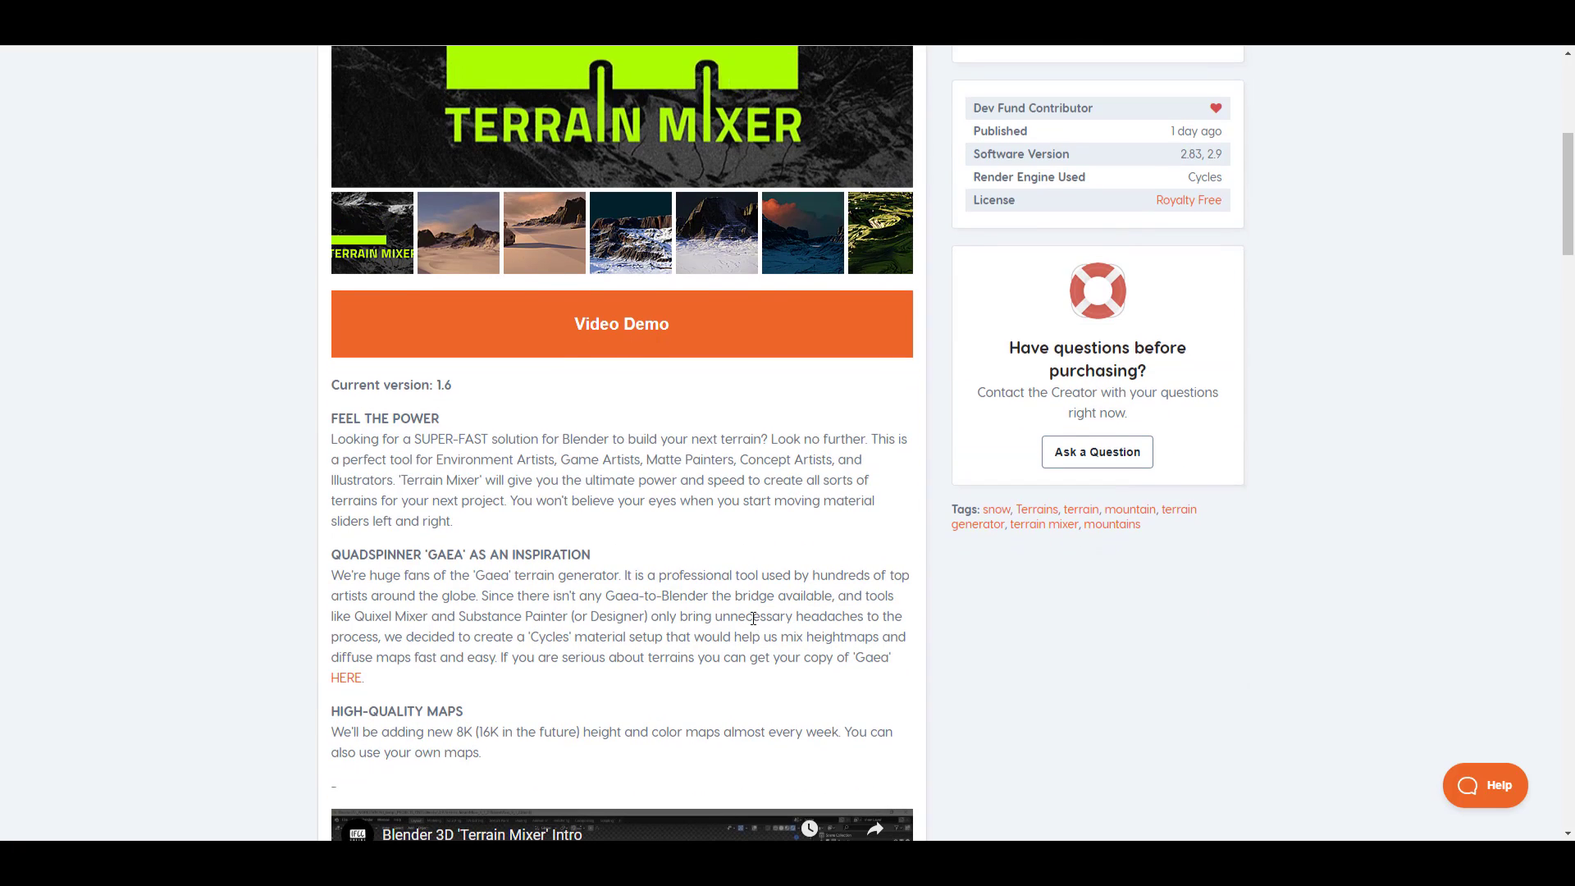
scroll(751, 620, "down", 7)
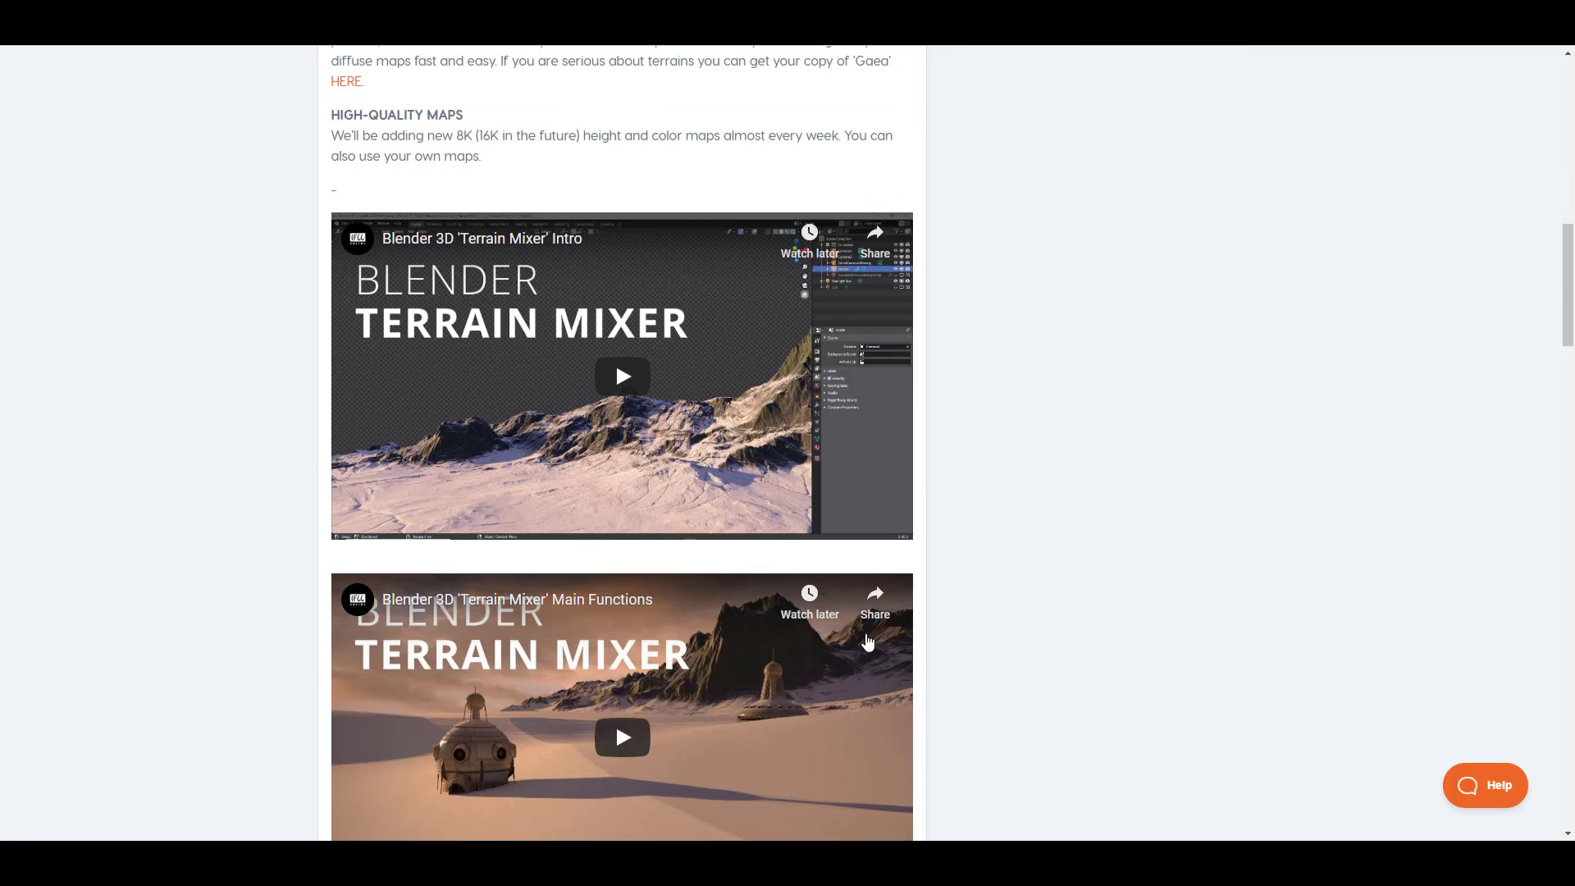
scroll(868, 643, "up", 12)
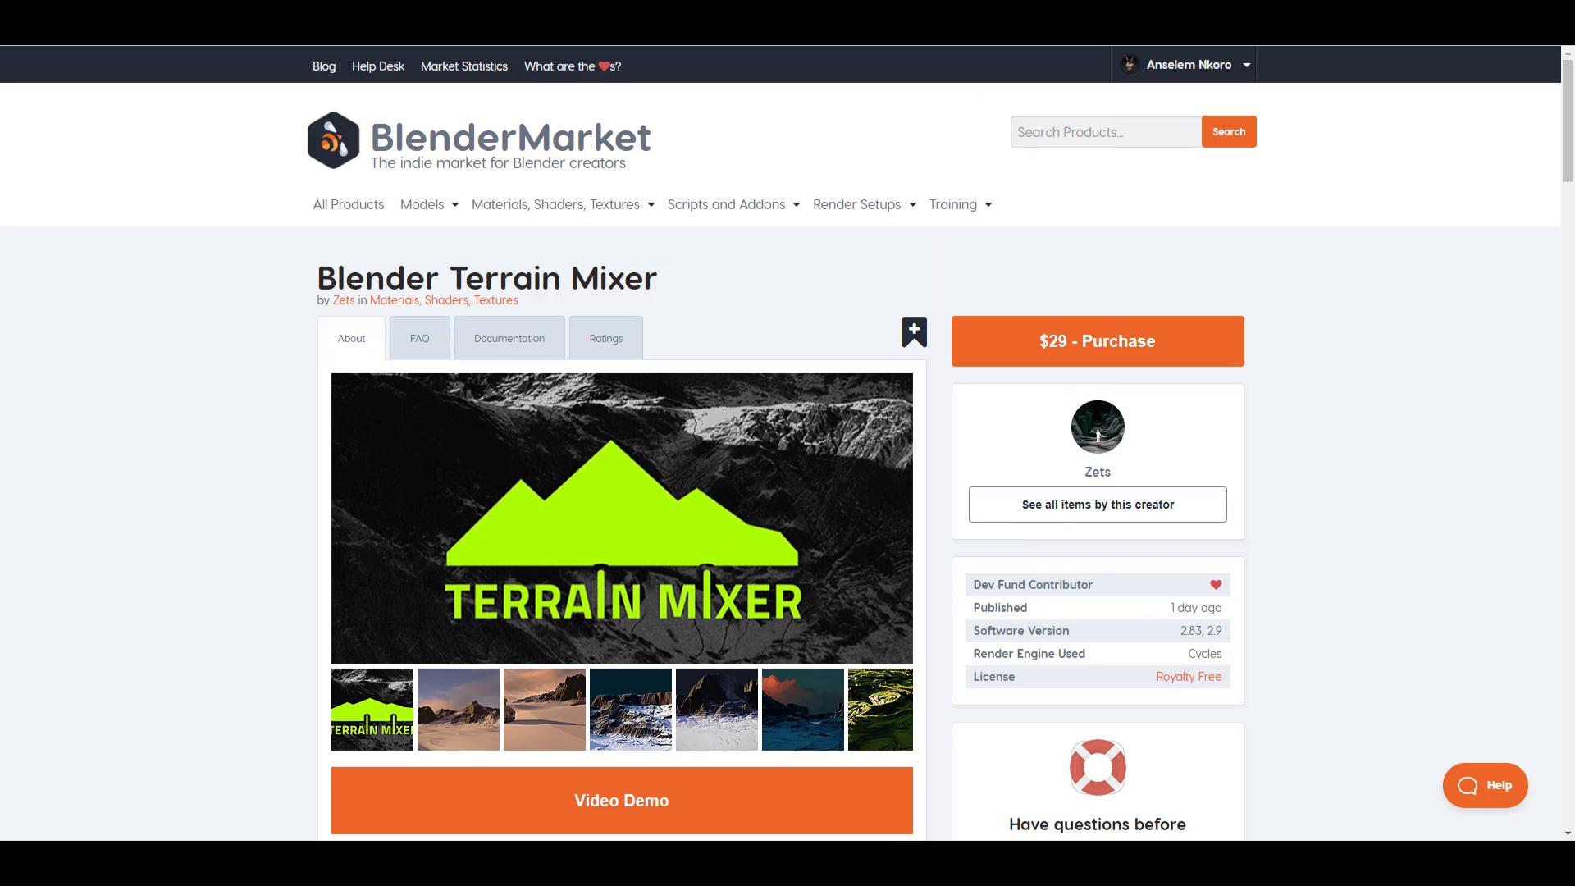
Switch to the Lily Gizmos product page on Blender Market and clear the text highlight in its description
key("ctrl+Tab")
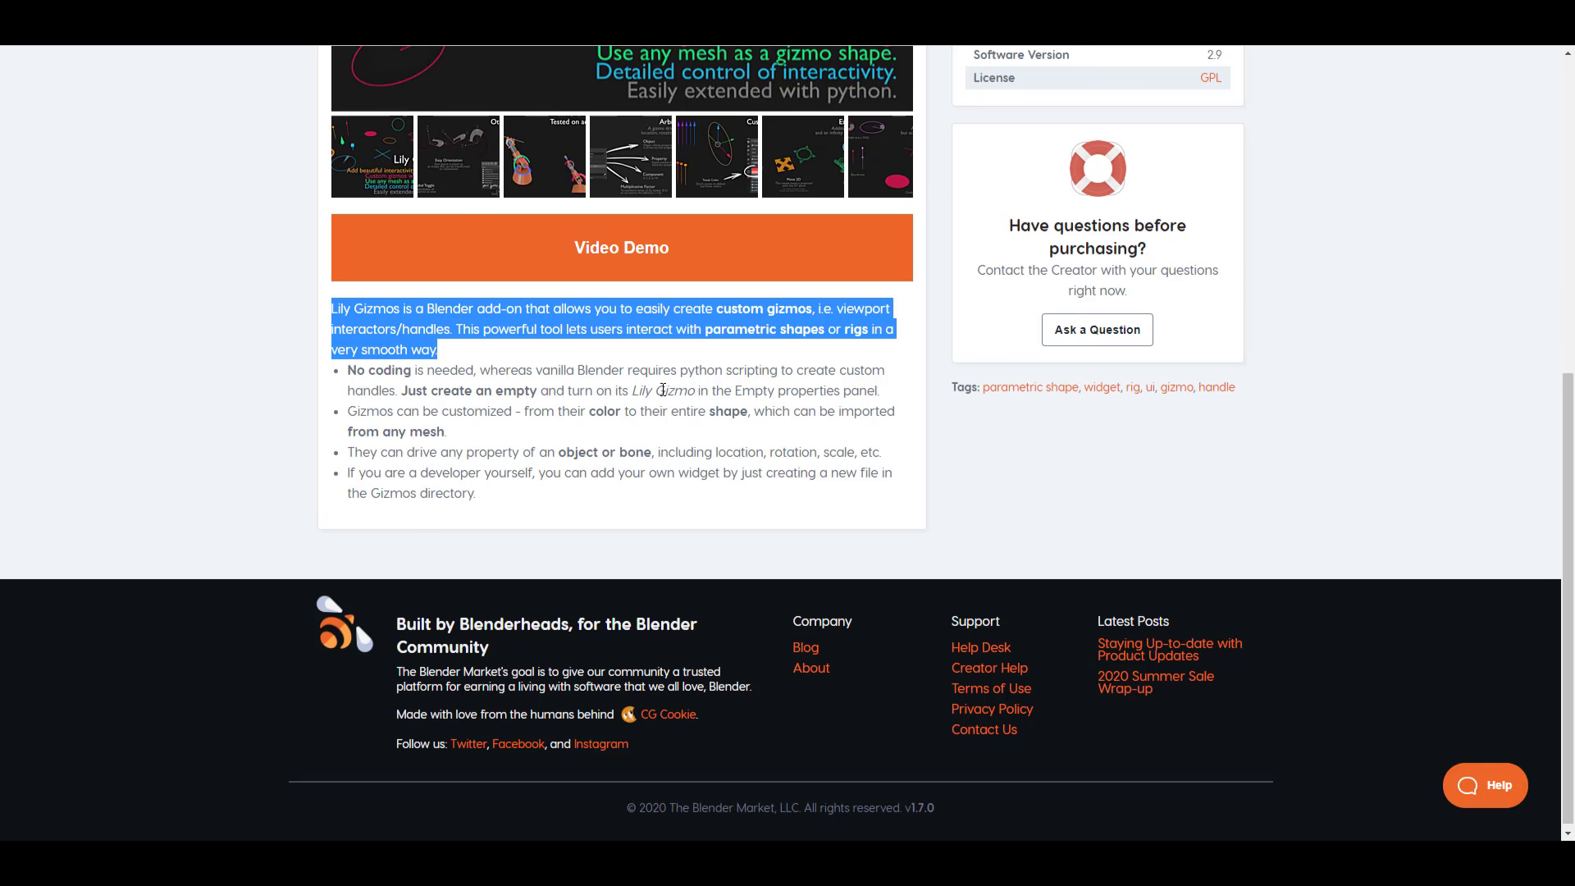
scroll(661, 390, "up", 4)
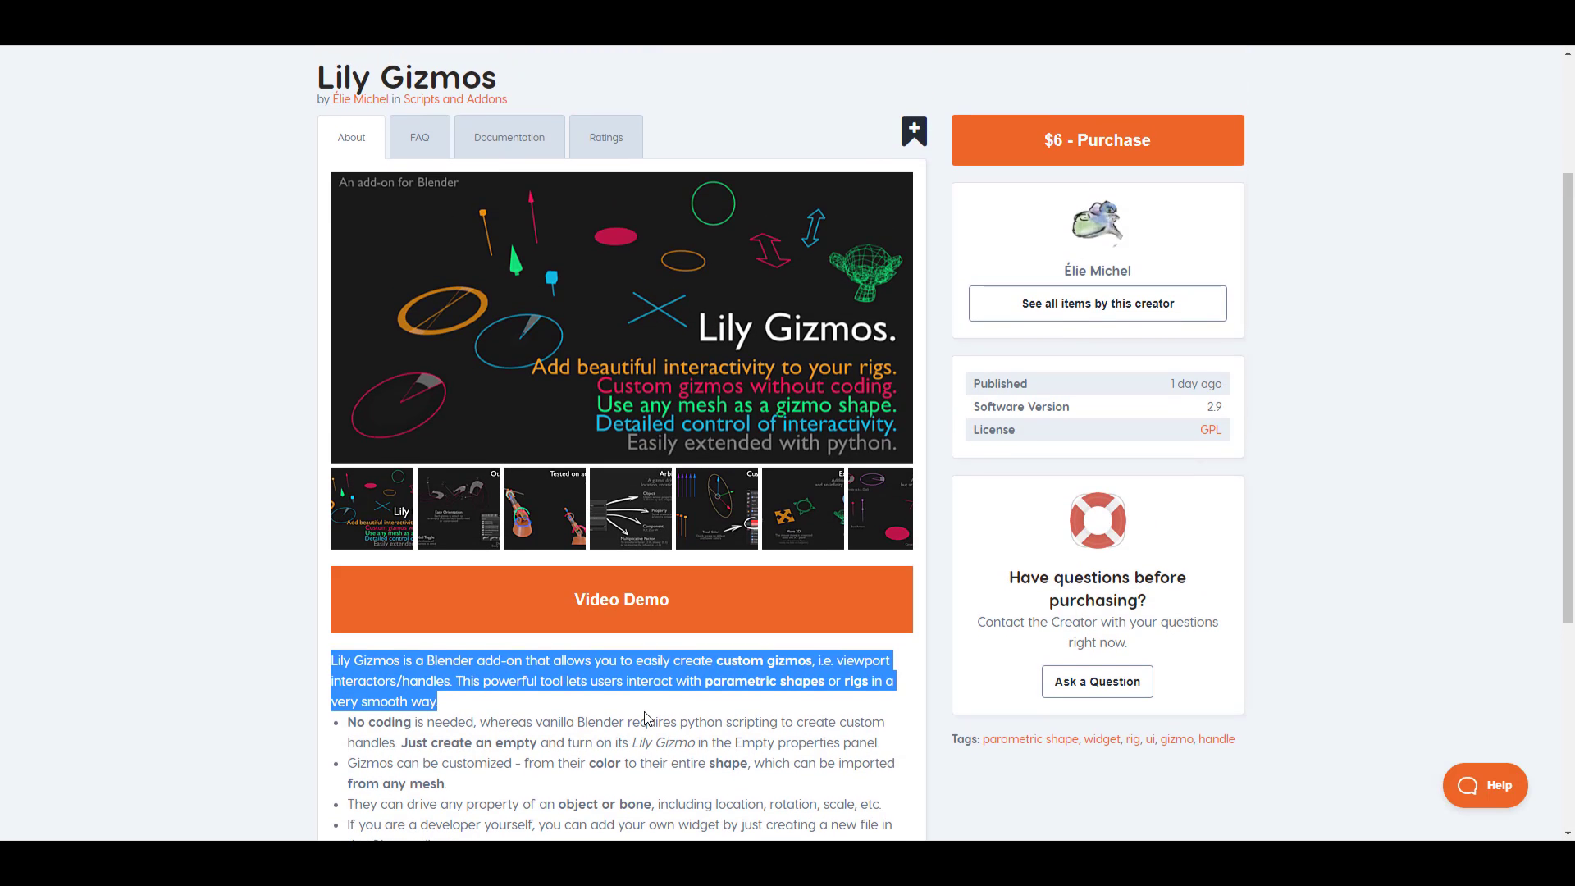
left_click(645, 719)
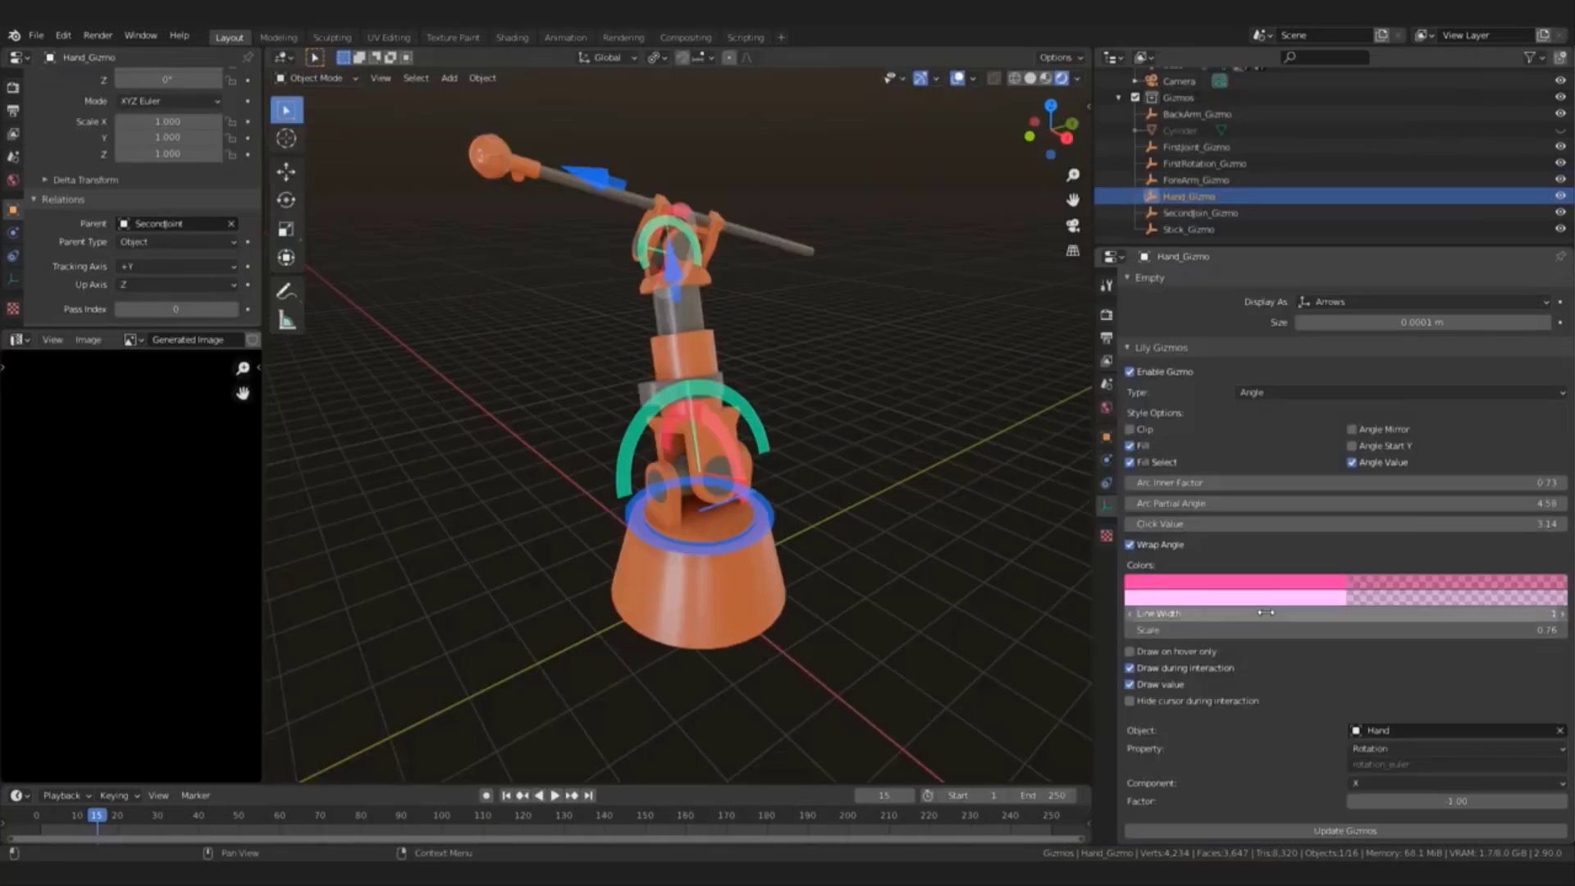
Recolour the Hand_Gizmo green with an alpha of 0.500 and toggle its Fill and Fill Select options
left_click(1477, 583)
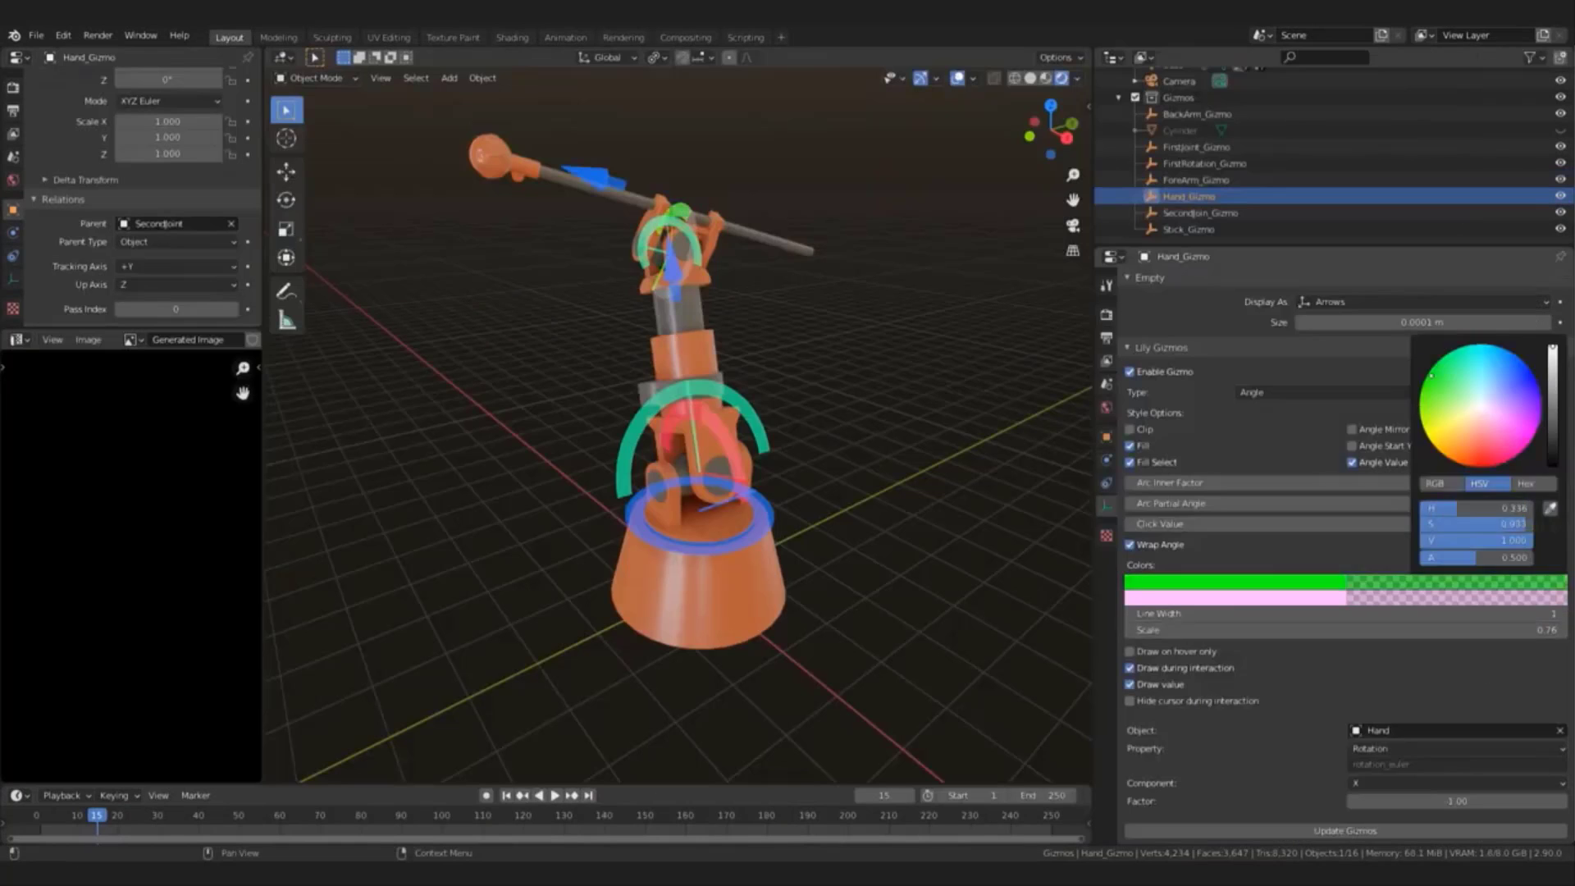
left_click_drag(583, 156, 422, 277)
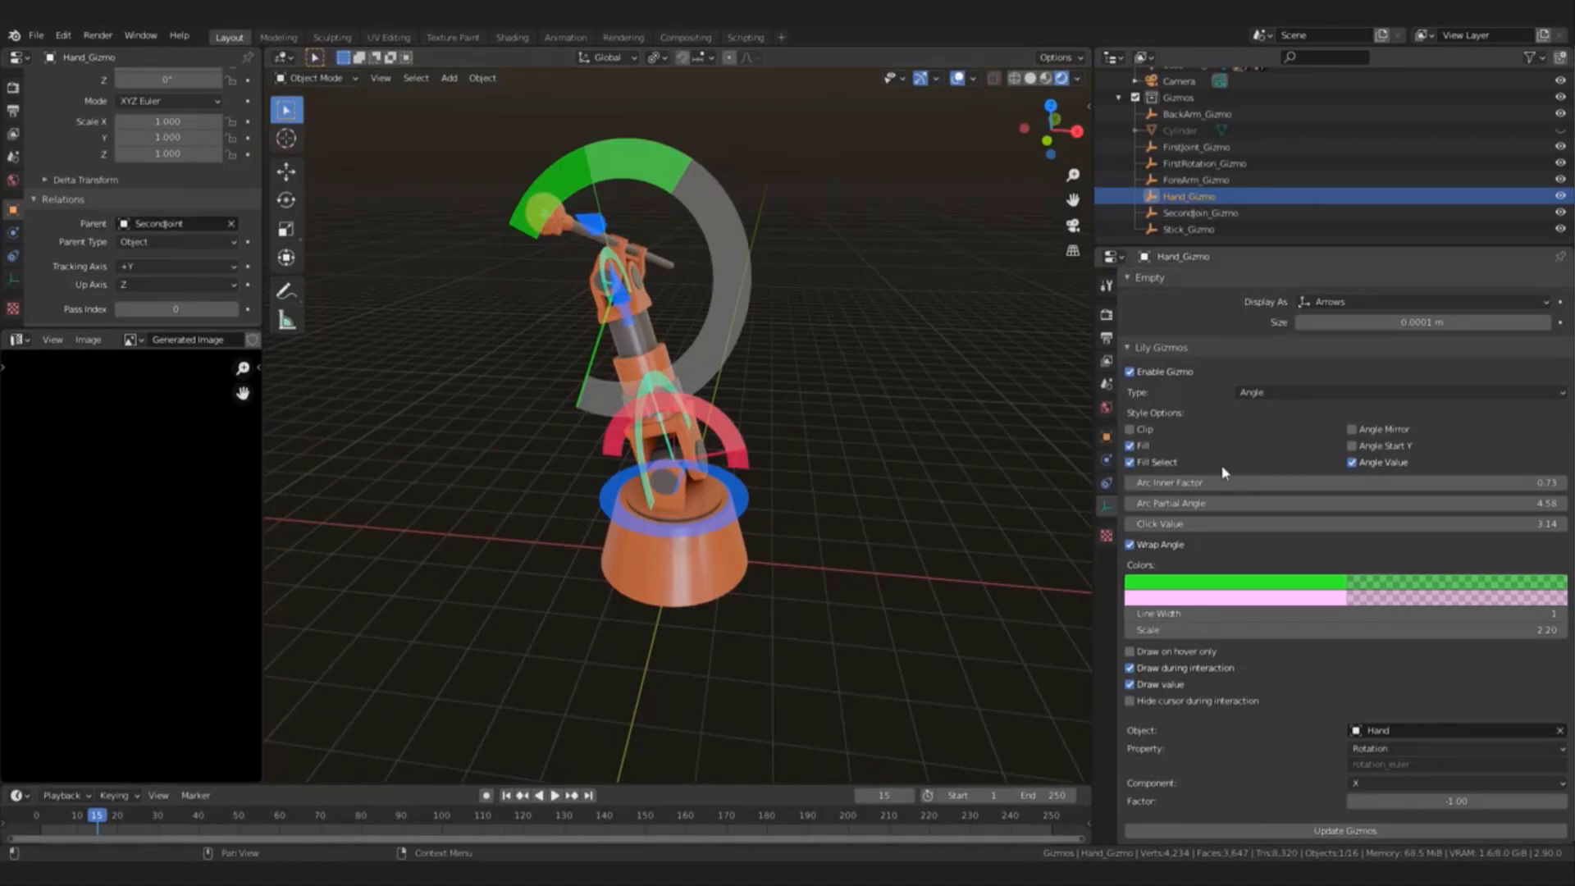
left_click_drag(1145, 463, 1144, 447)
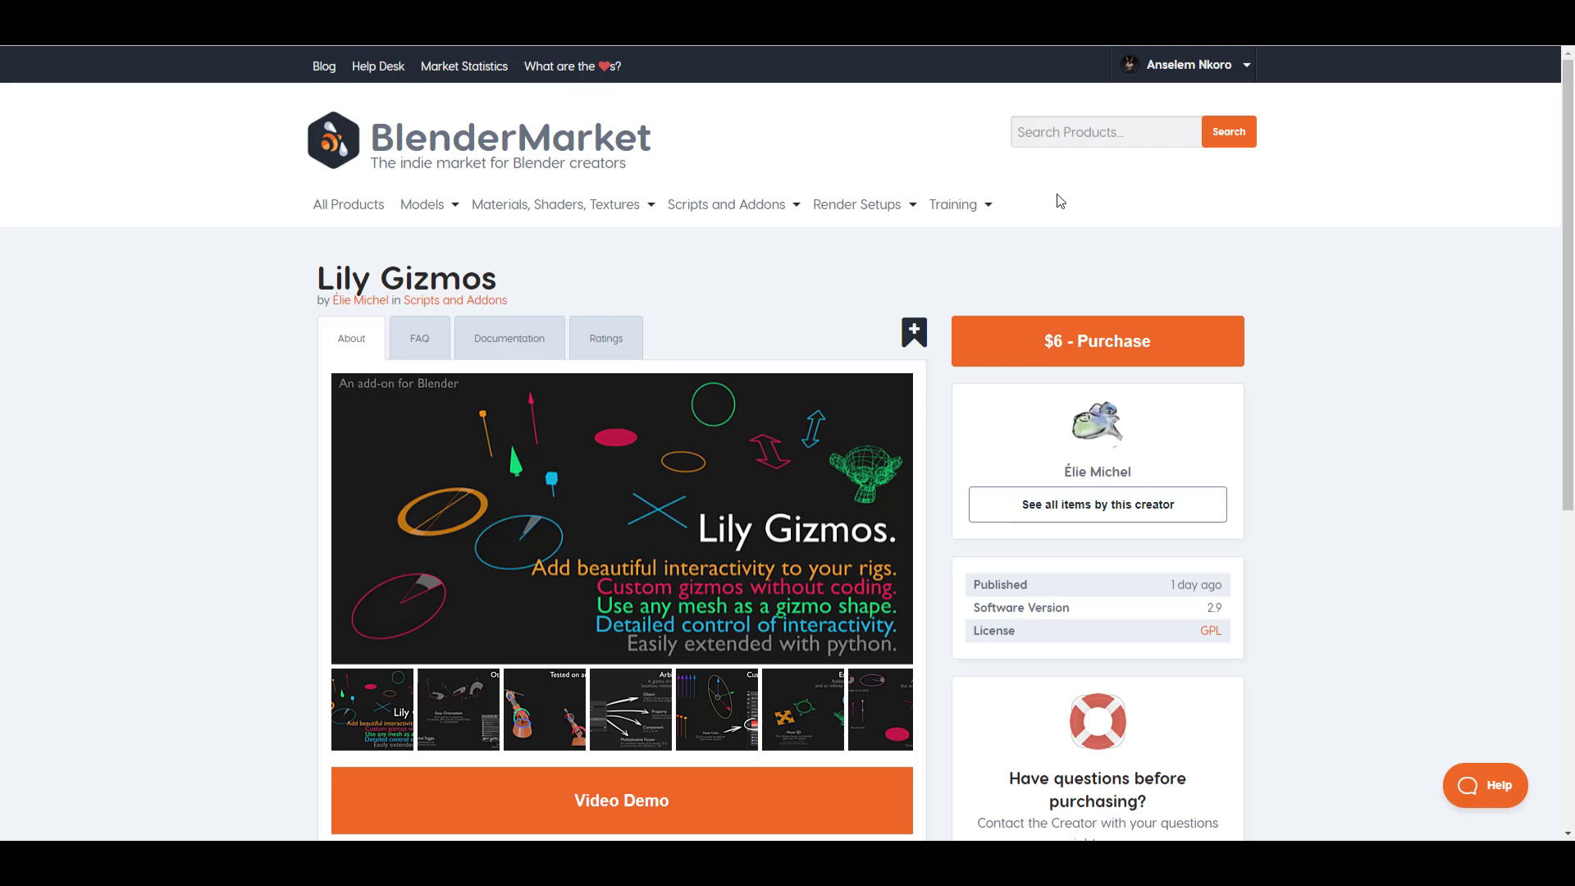
Look through the Lily Gizmos product page and the Blender 2.83 LTS download page
scroll(884, 417, "down", 10)
scroll(883, 417, "up", 10)
scroll(932, 606, "down", 10)
scroll(856, 580, "up", 10)
scroll(793, 364, "down", 7)
scroll(1285, 109, "up", 3)
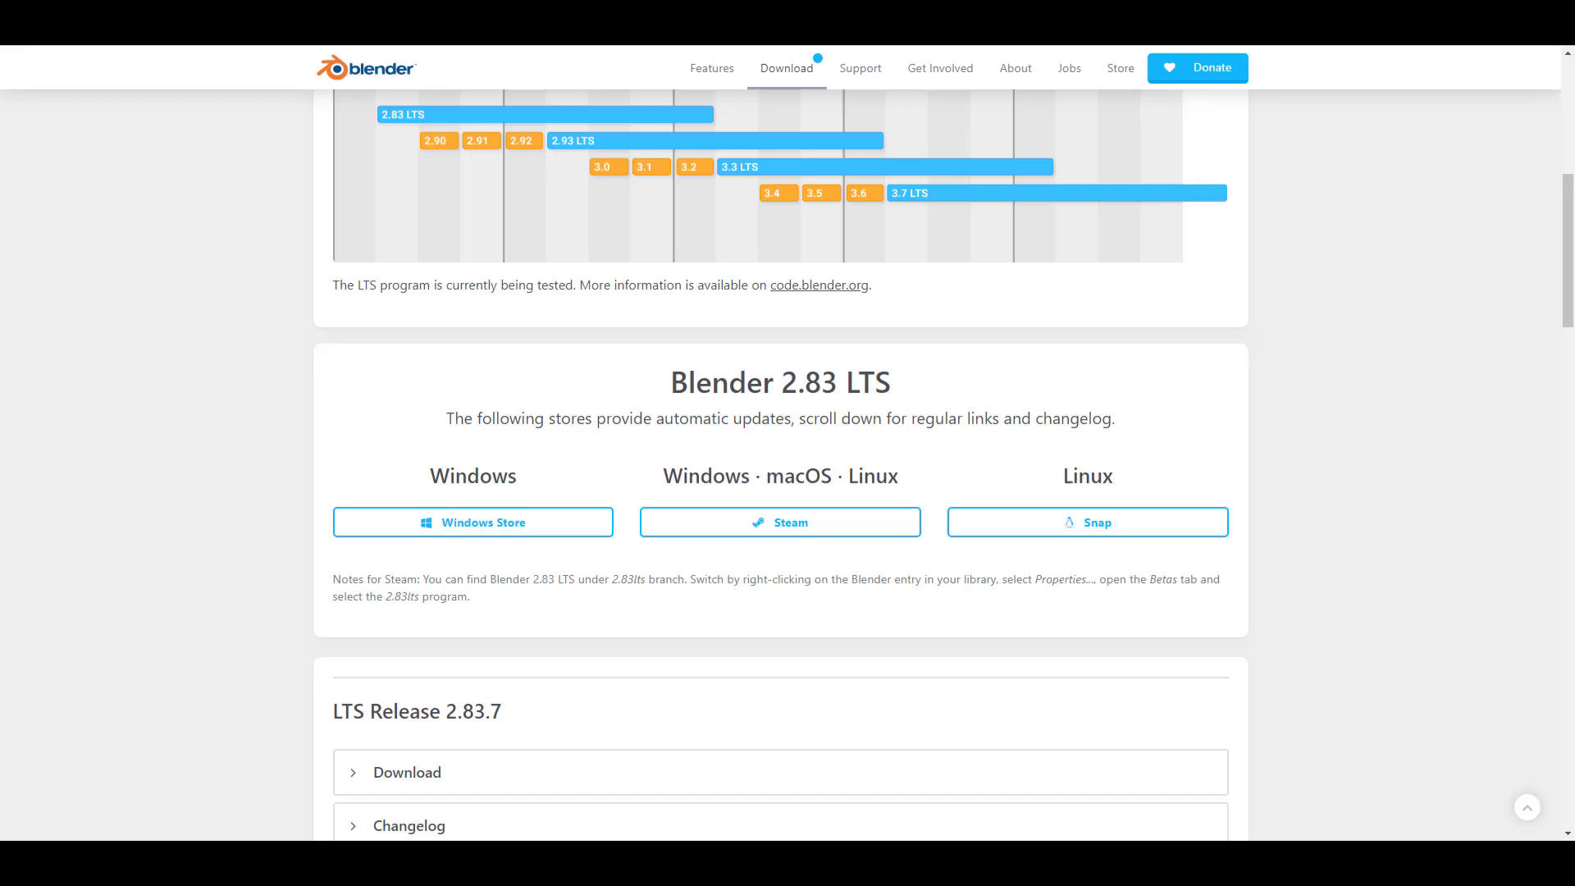
scroll(671, 540, "up", 7)
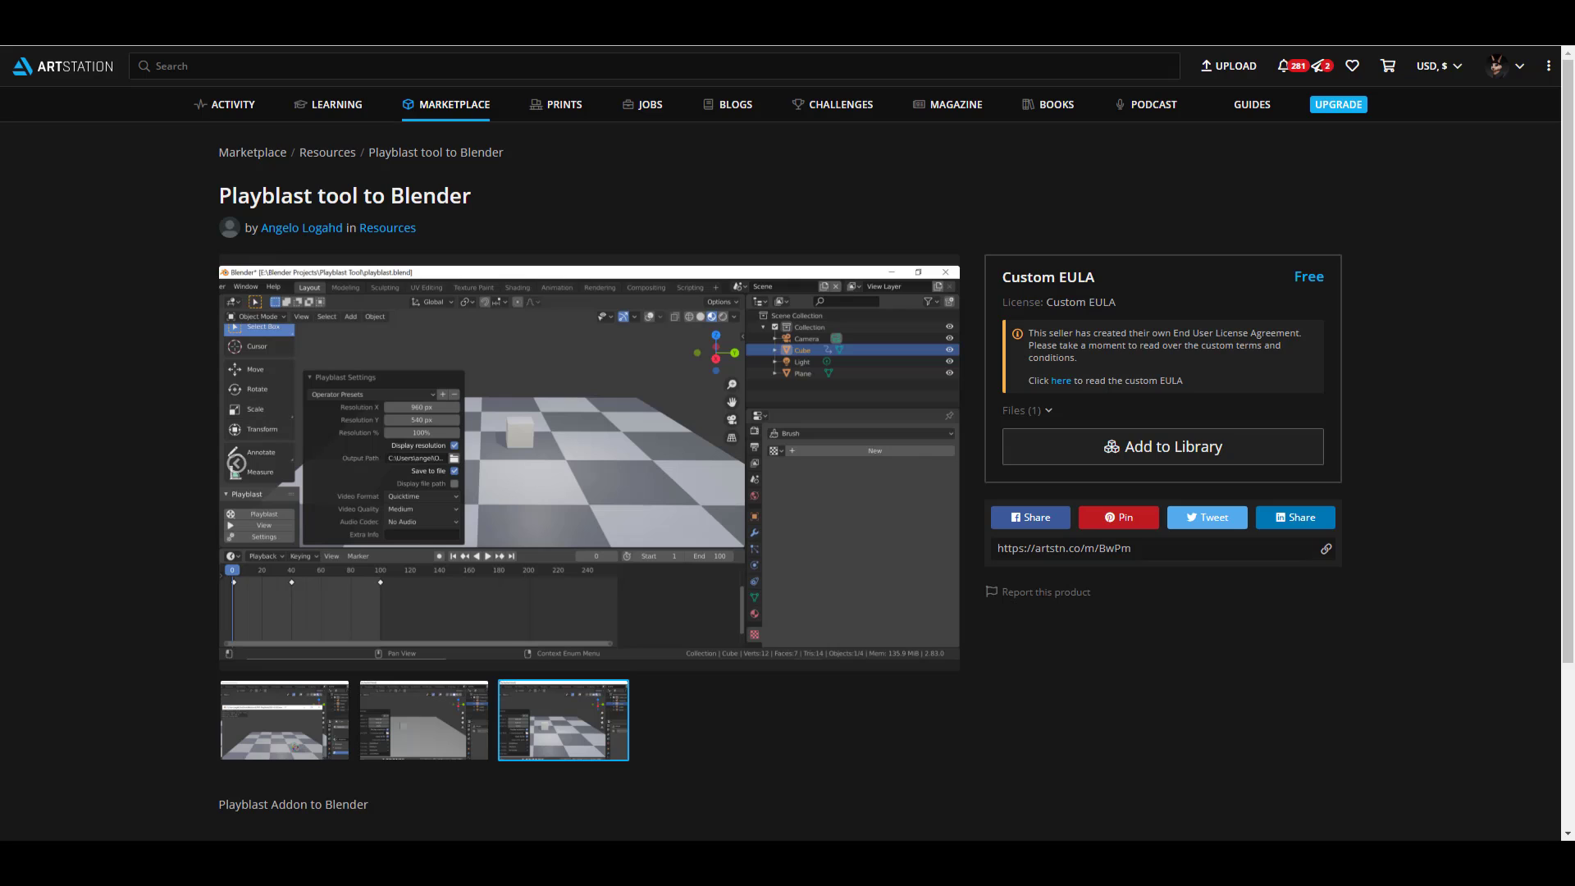
Look over the Playblast tool to Blender product page on the ArtStation Marketplace
scroll(128, 173, "down", 3)
scroll(128, 174, "up", 3)
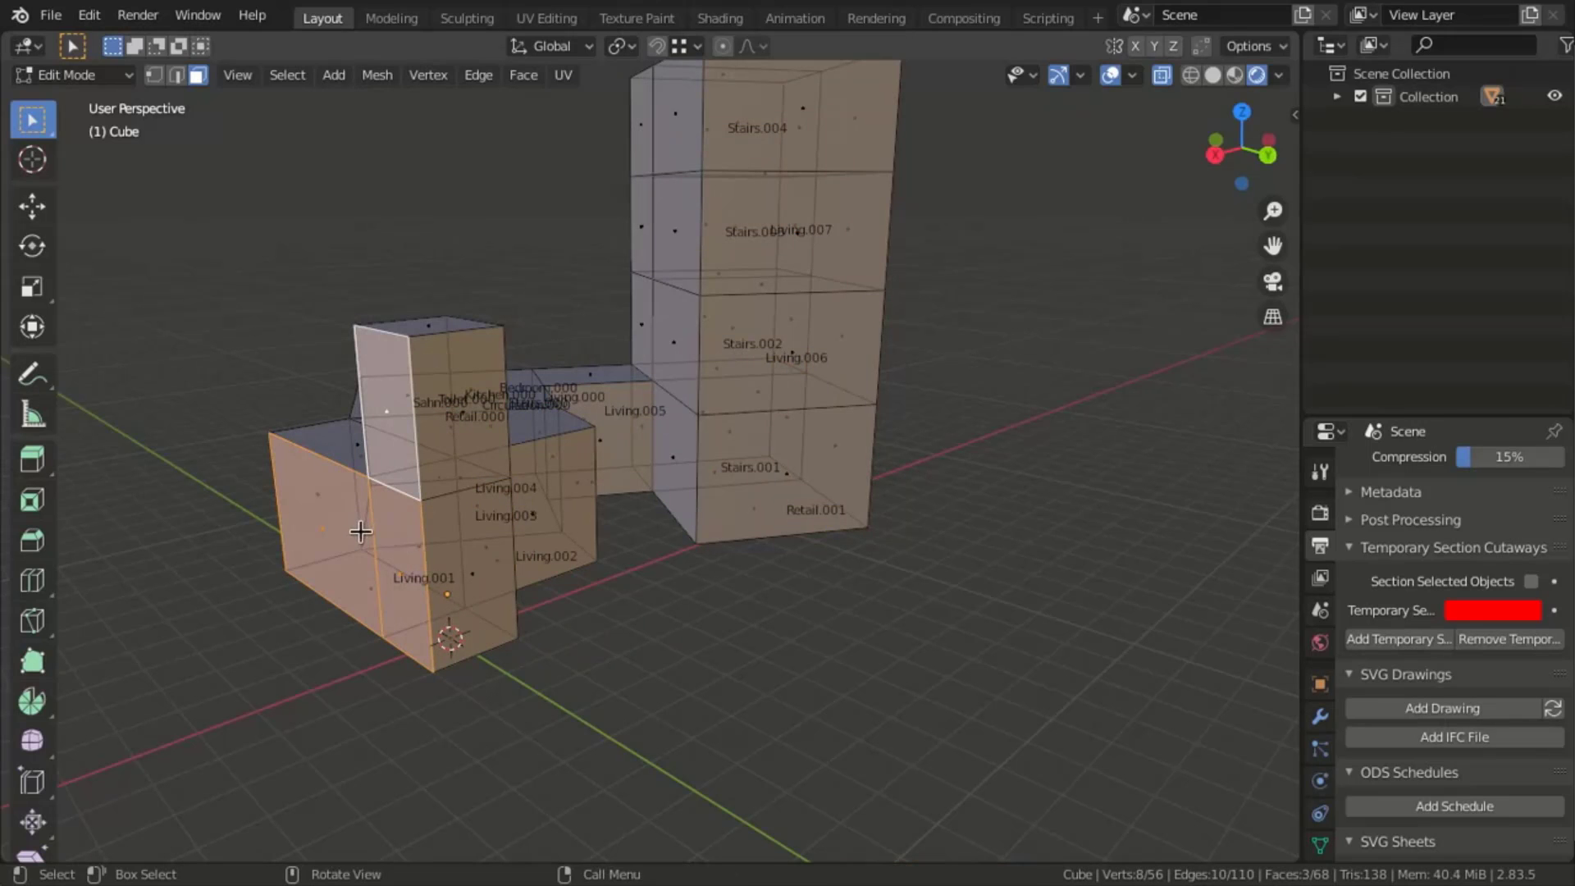
Move the selected side faces of the two-storey end block horizontally outward with global Z locked
key("g")
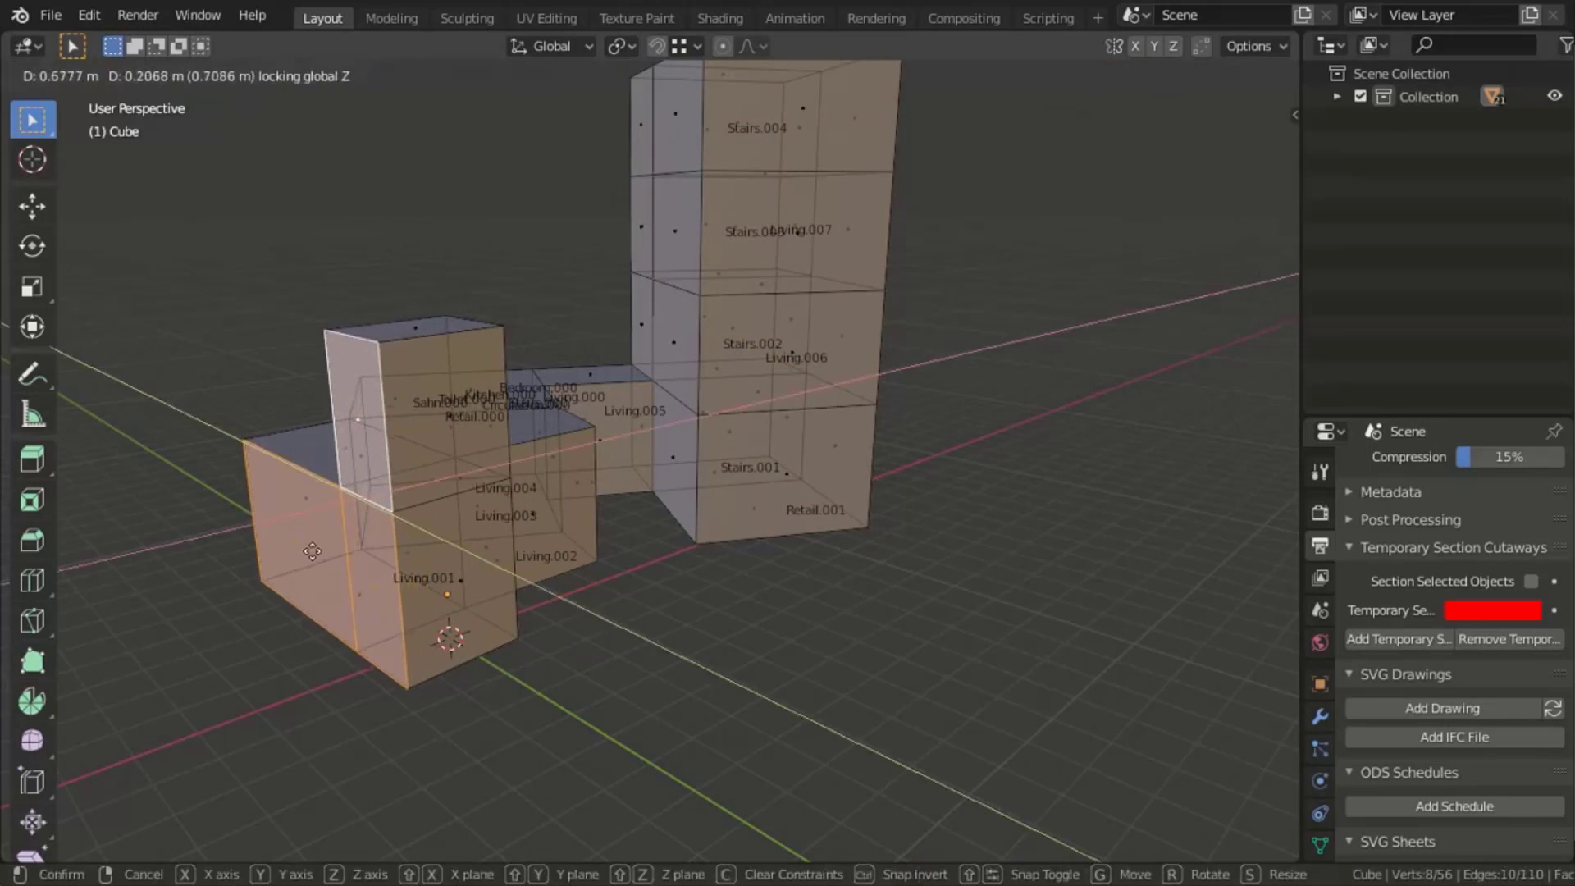
left_click(286, 555)
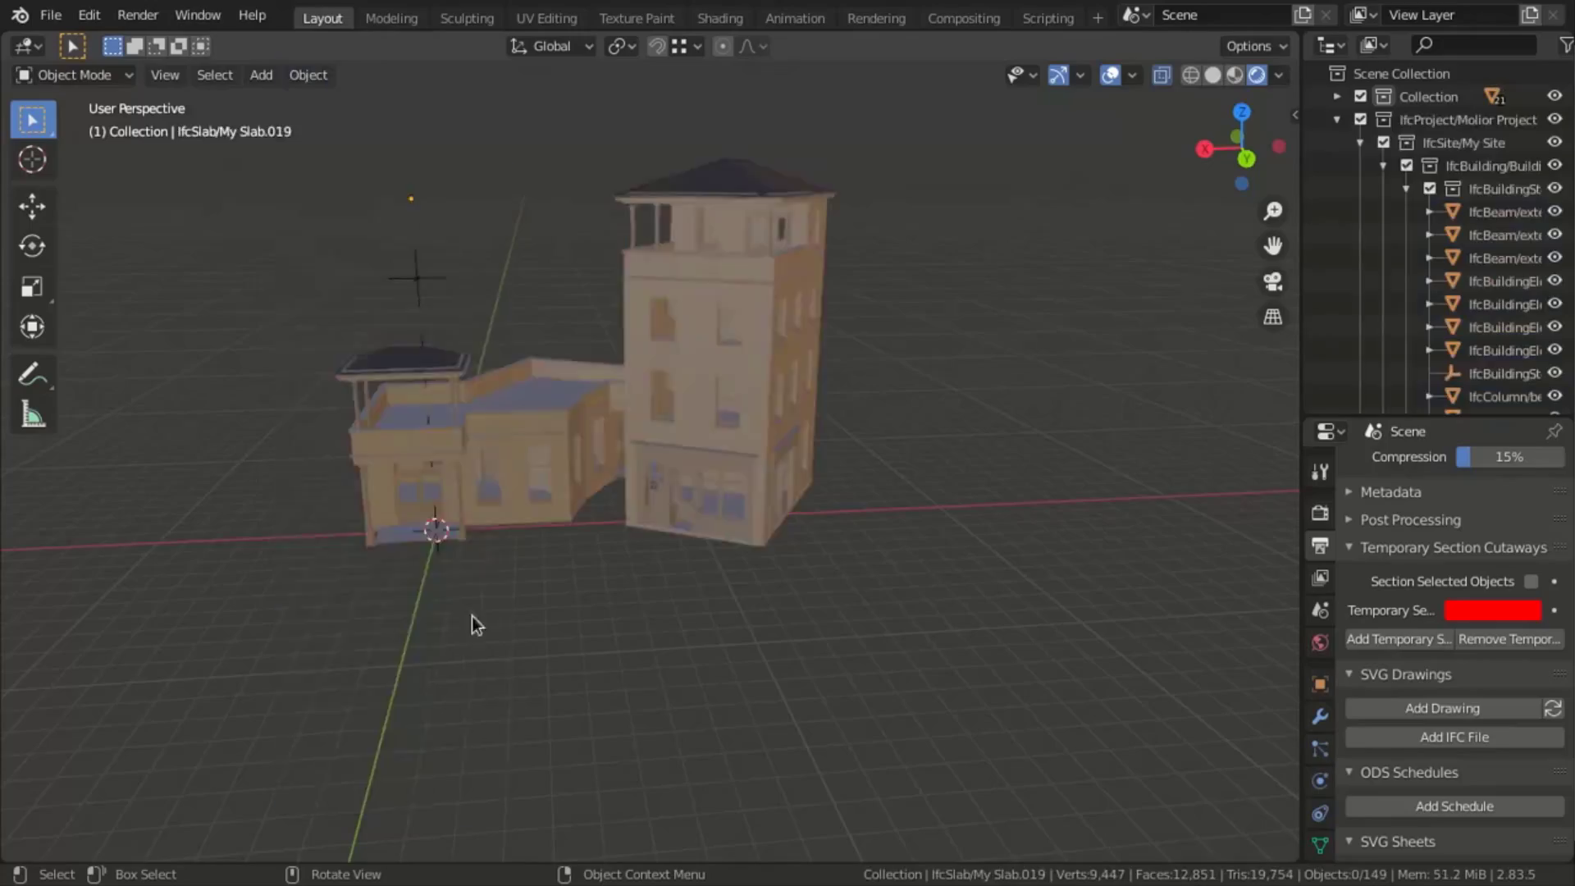